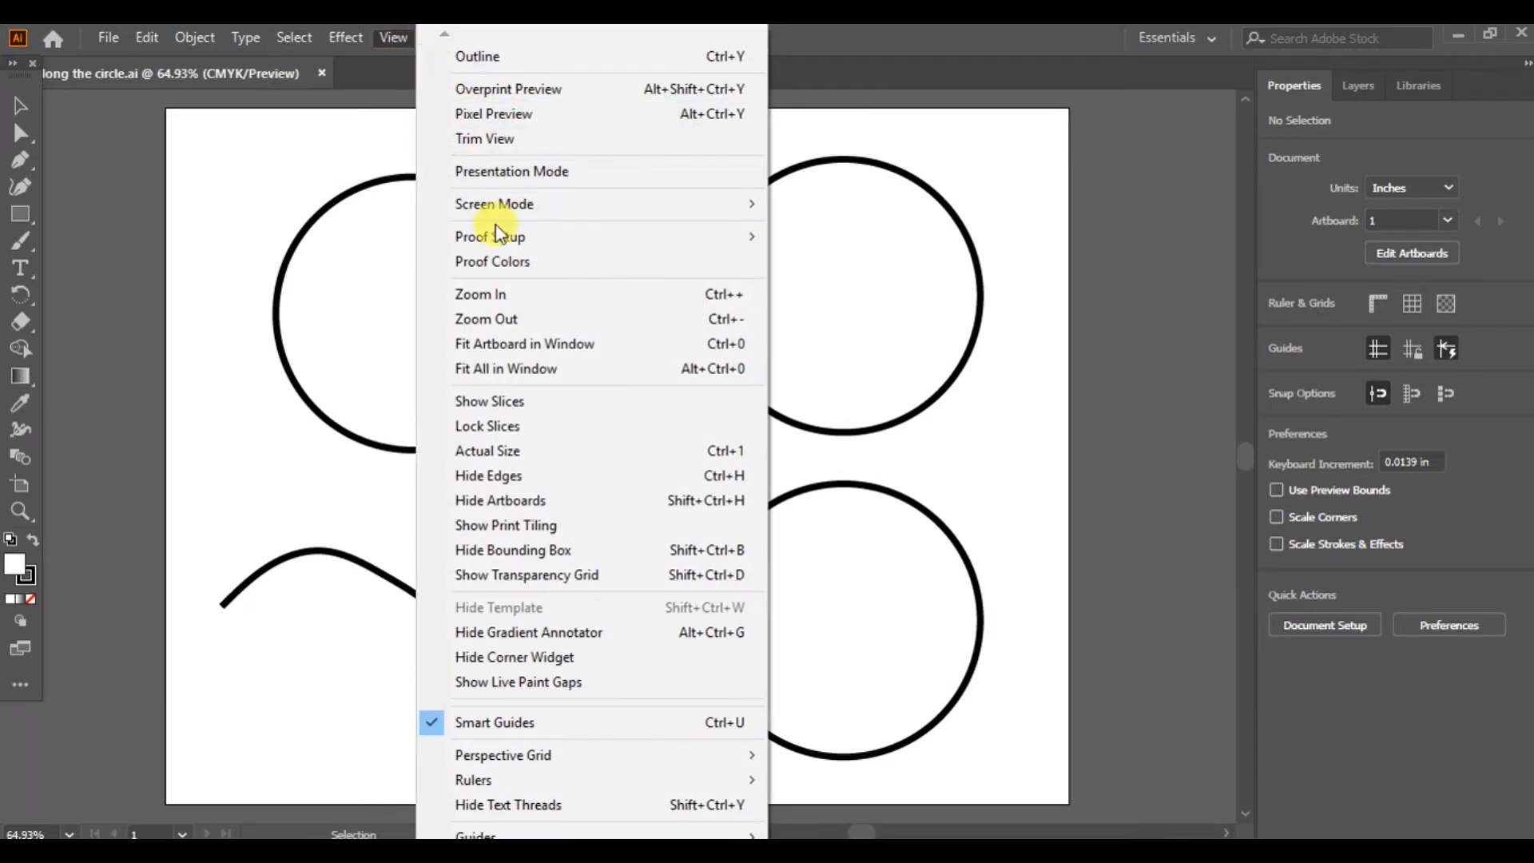
- Convert the upper-left circle into a type path starting on its left edge, and clear the placeholder text
{"action": "left_click", "coordinate": [496, 292]}
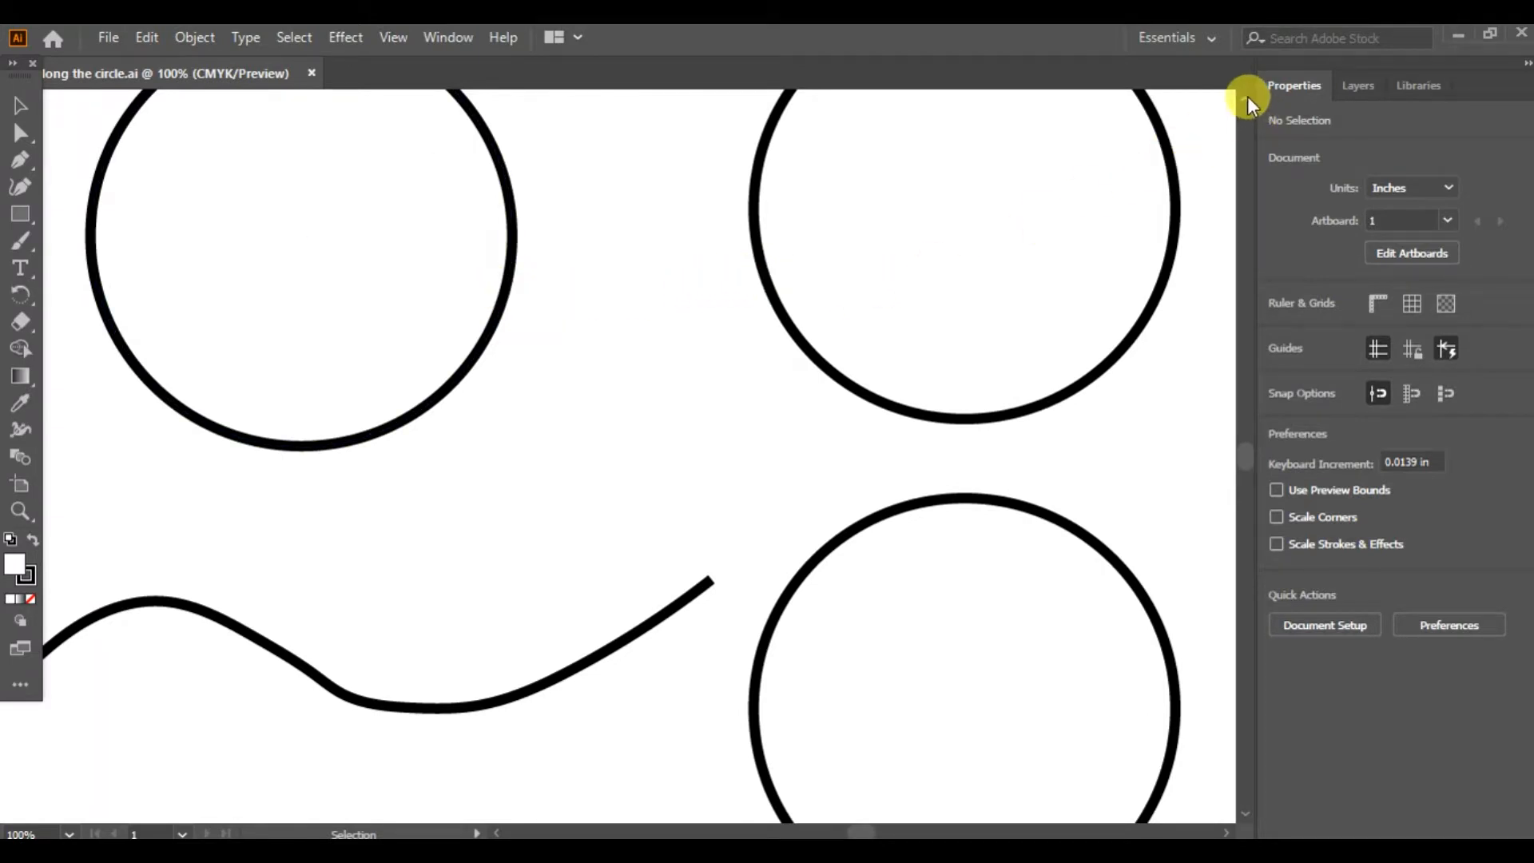
{"action": "scroll", "coordinate": [1247, 96], "scroll_direction": "up", "scroll_amount": 5}
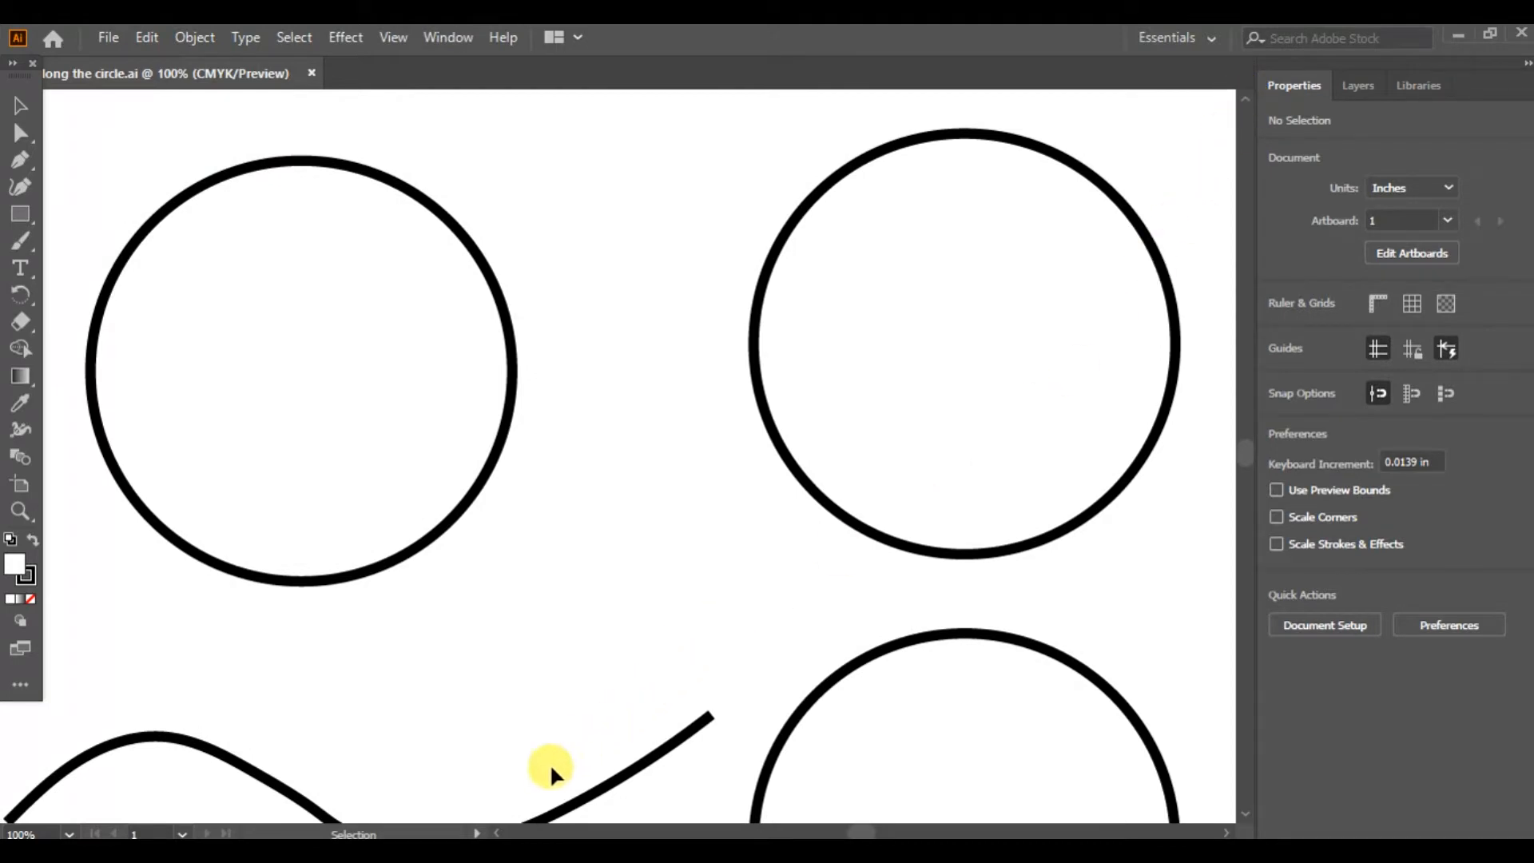
{"action": "left_click", "coordinate": [496, 832]}
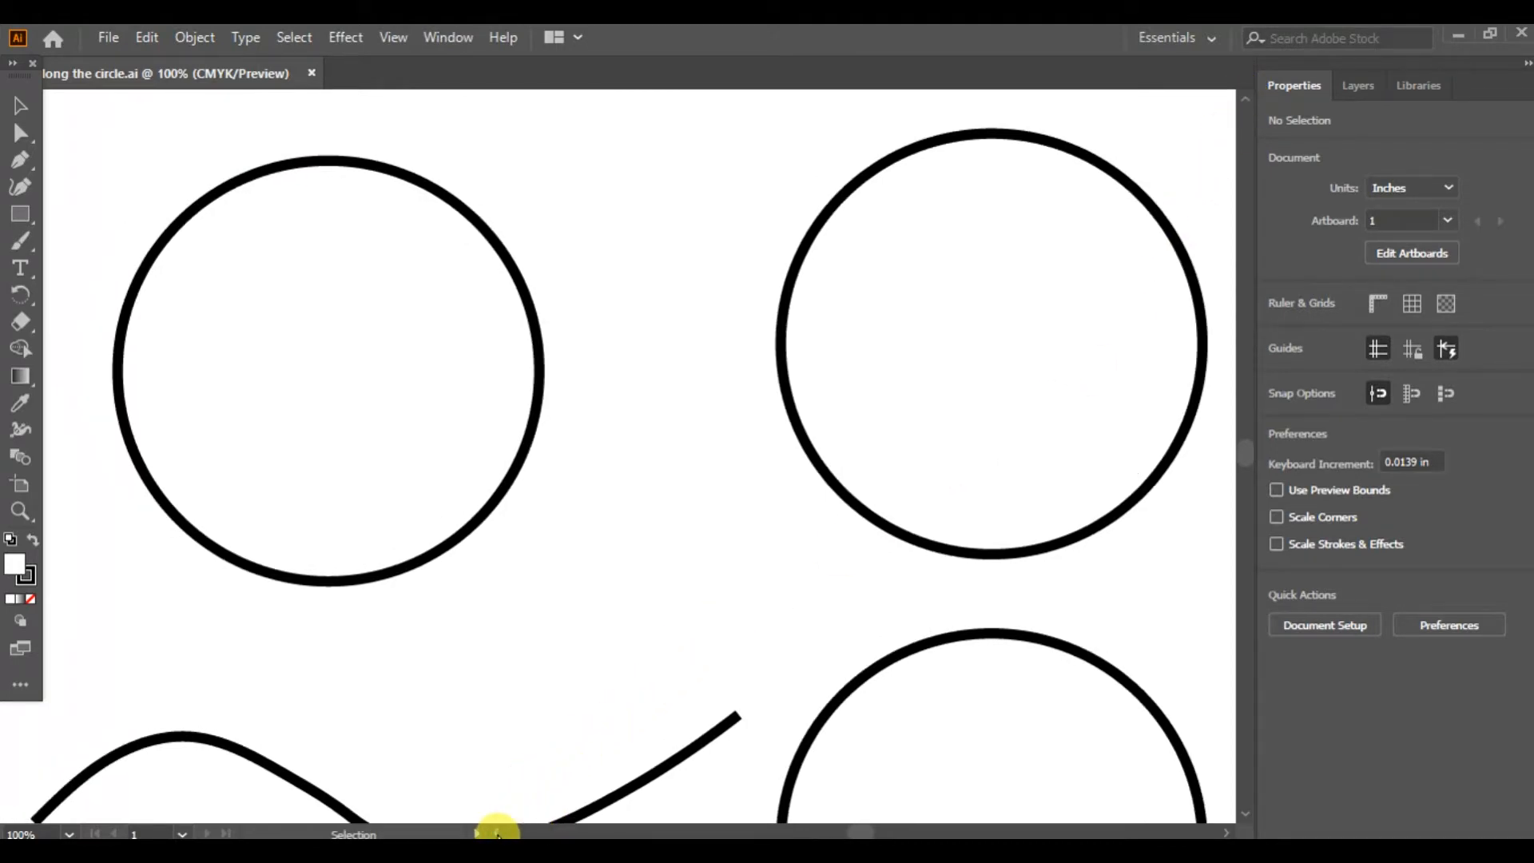
{"action": "left_click", "coordinate": [496, 833]}
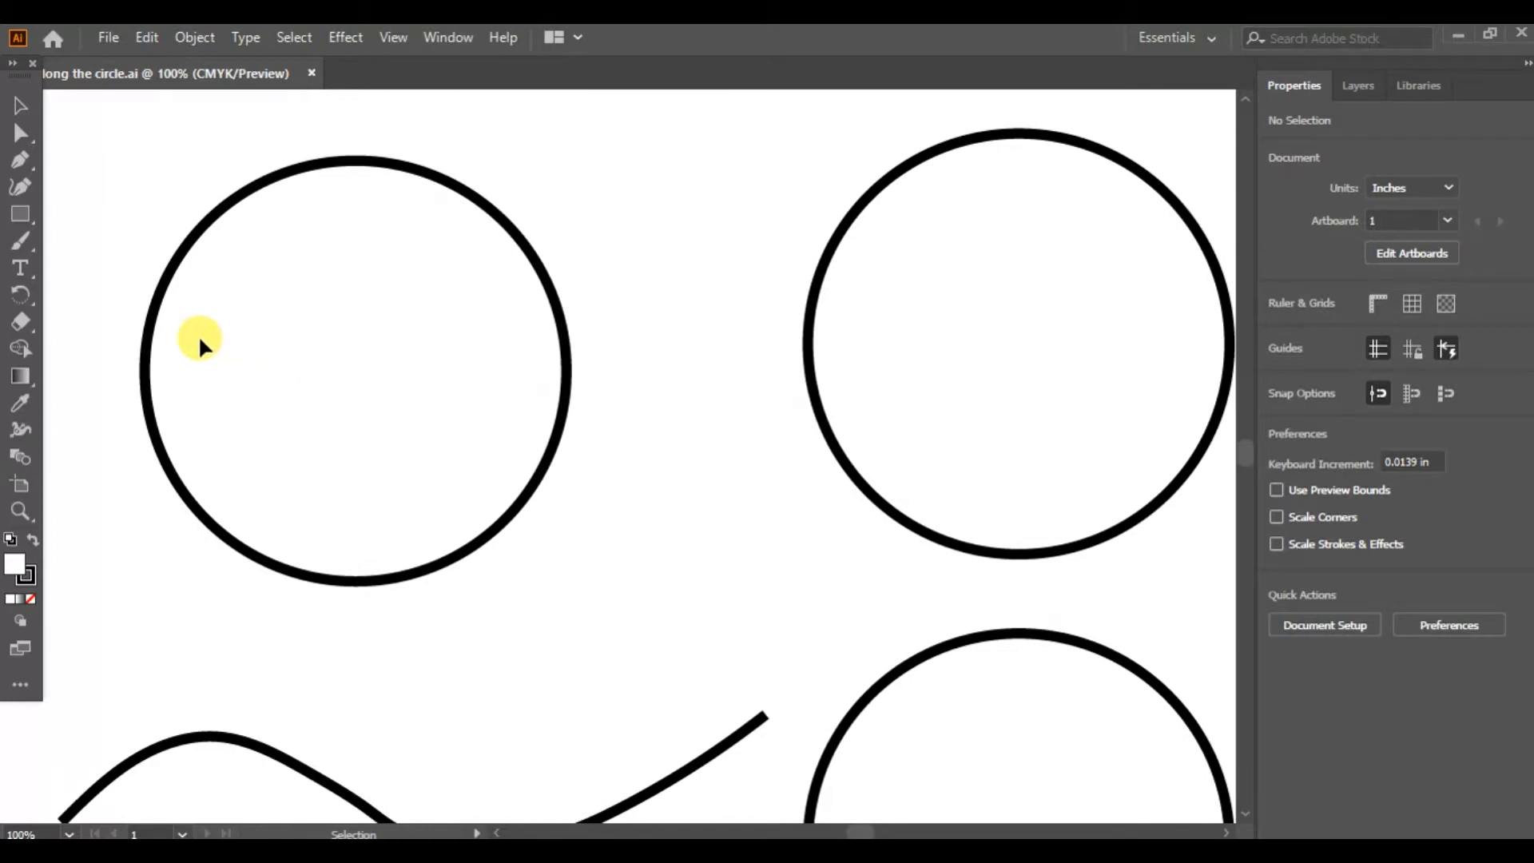
{"action": "left_click", "coordinate": [27, 270]}
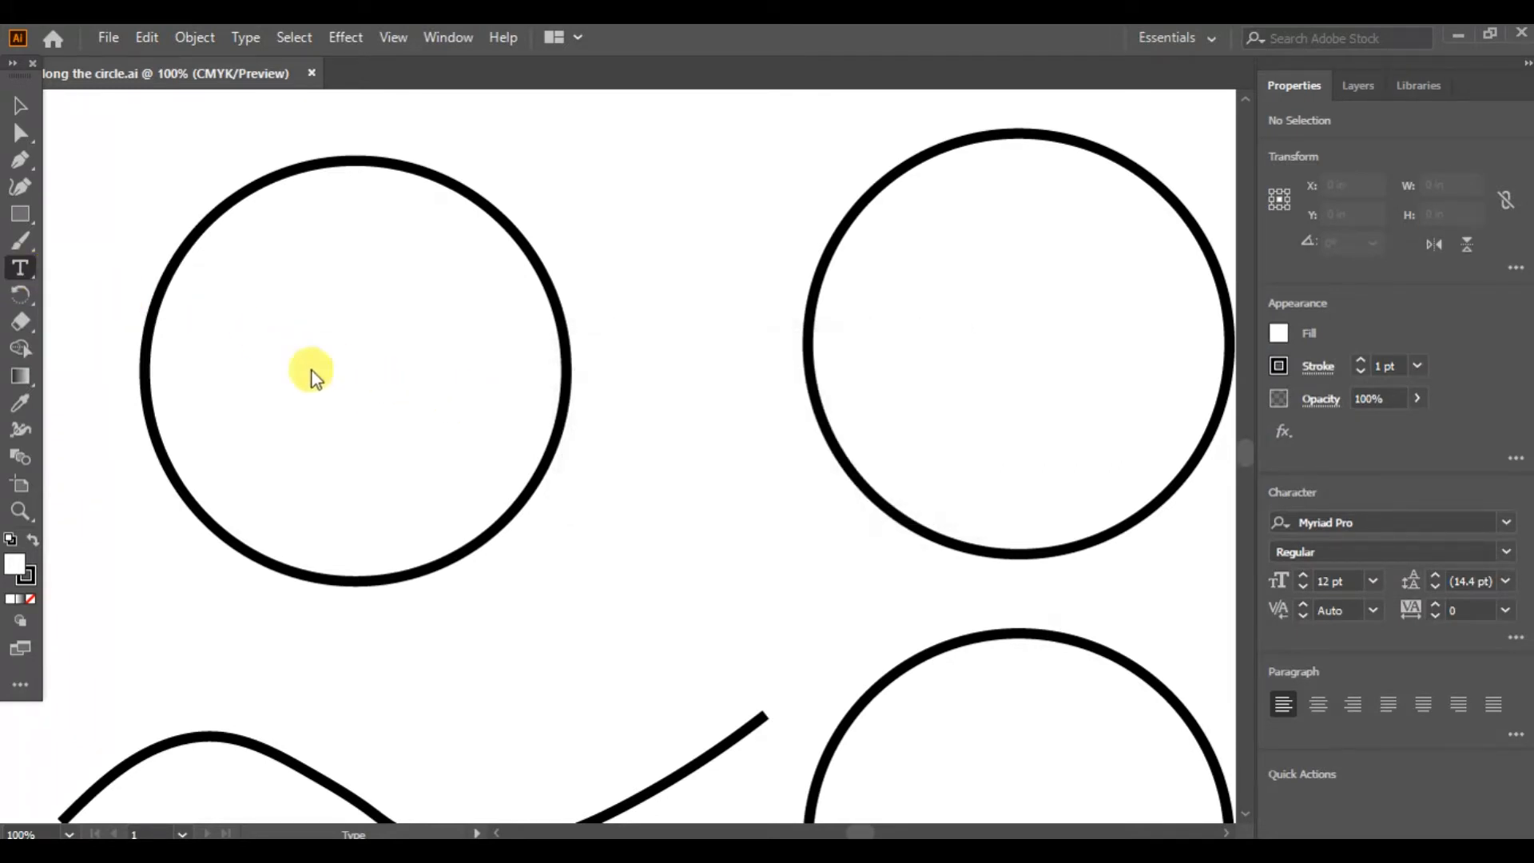
{"action": "left_click", "coordinate": [23, 267]}
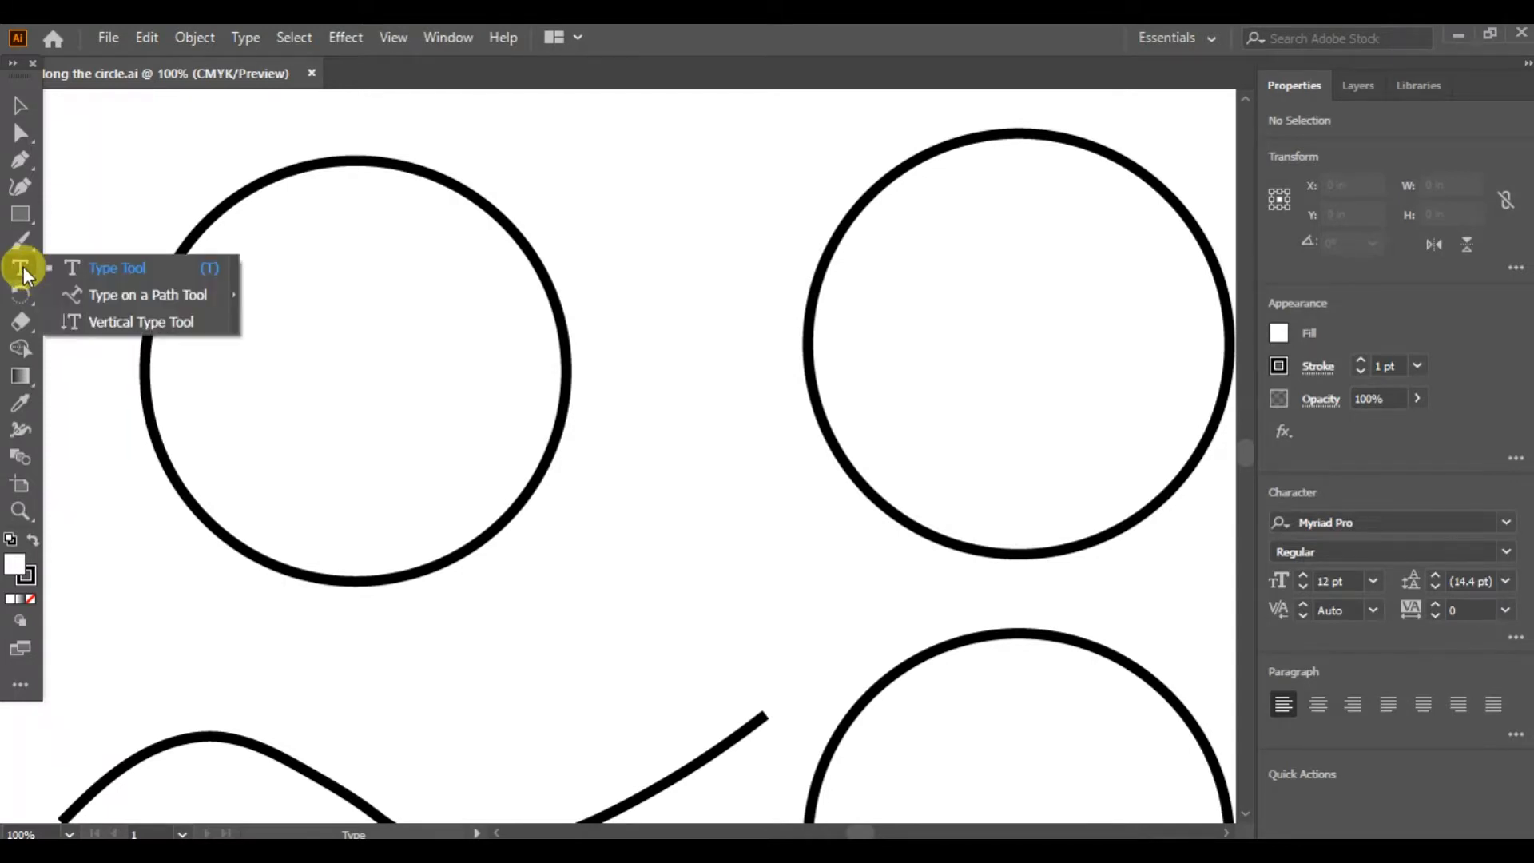
{"action": "left_click", "coordinate": [126, 295]}
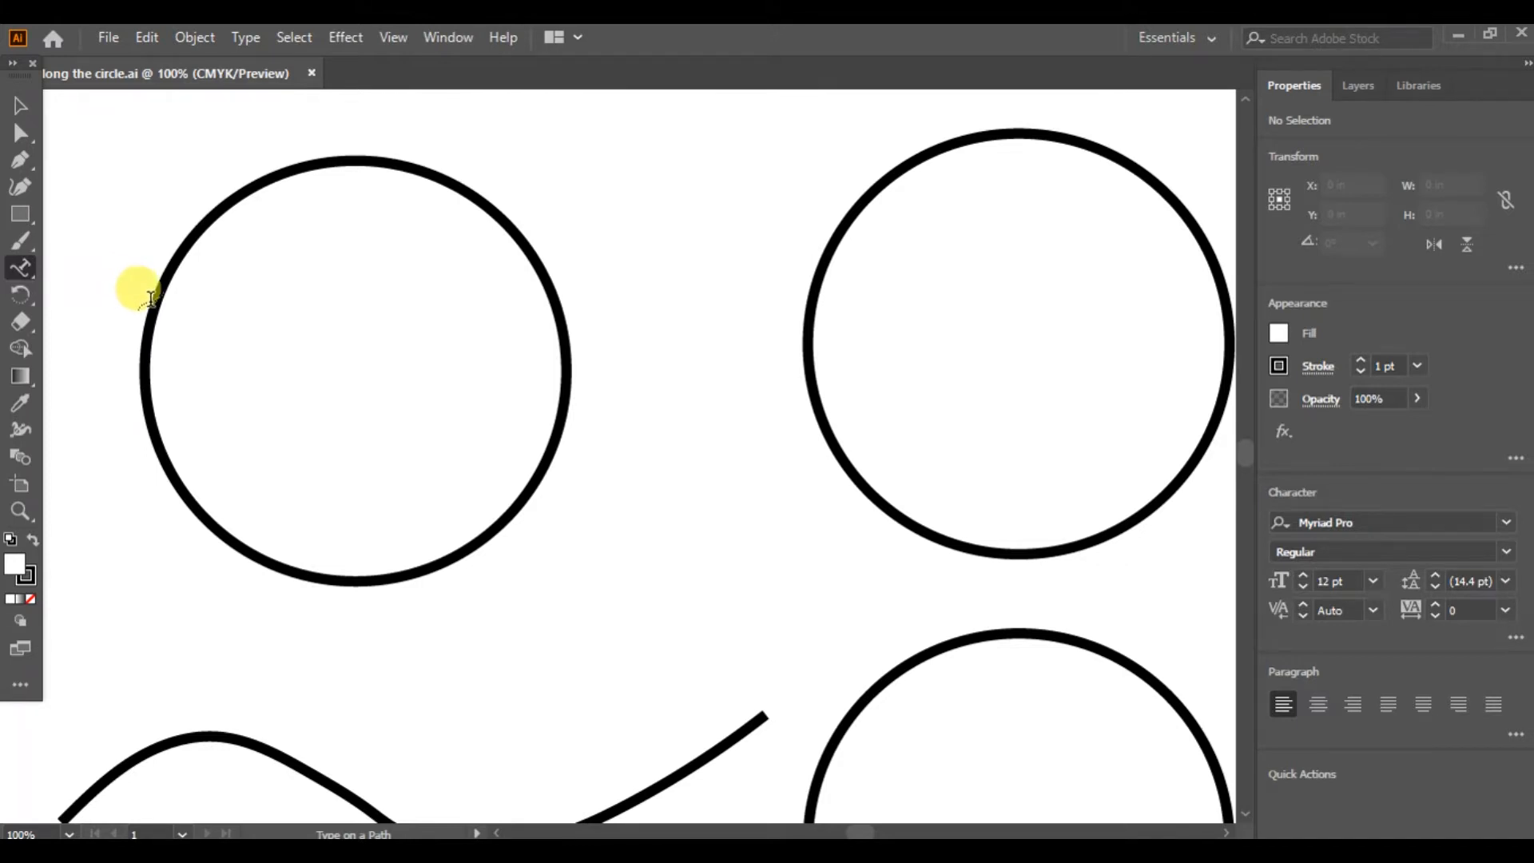
{"action": "left_click", "coordinate": [144, 394]}
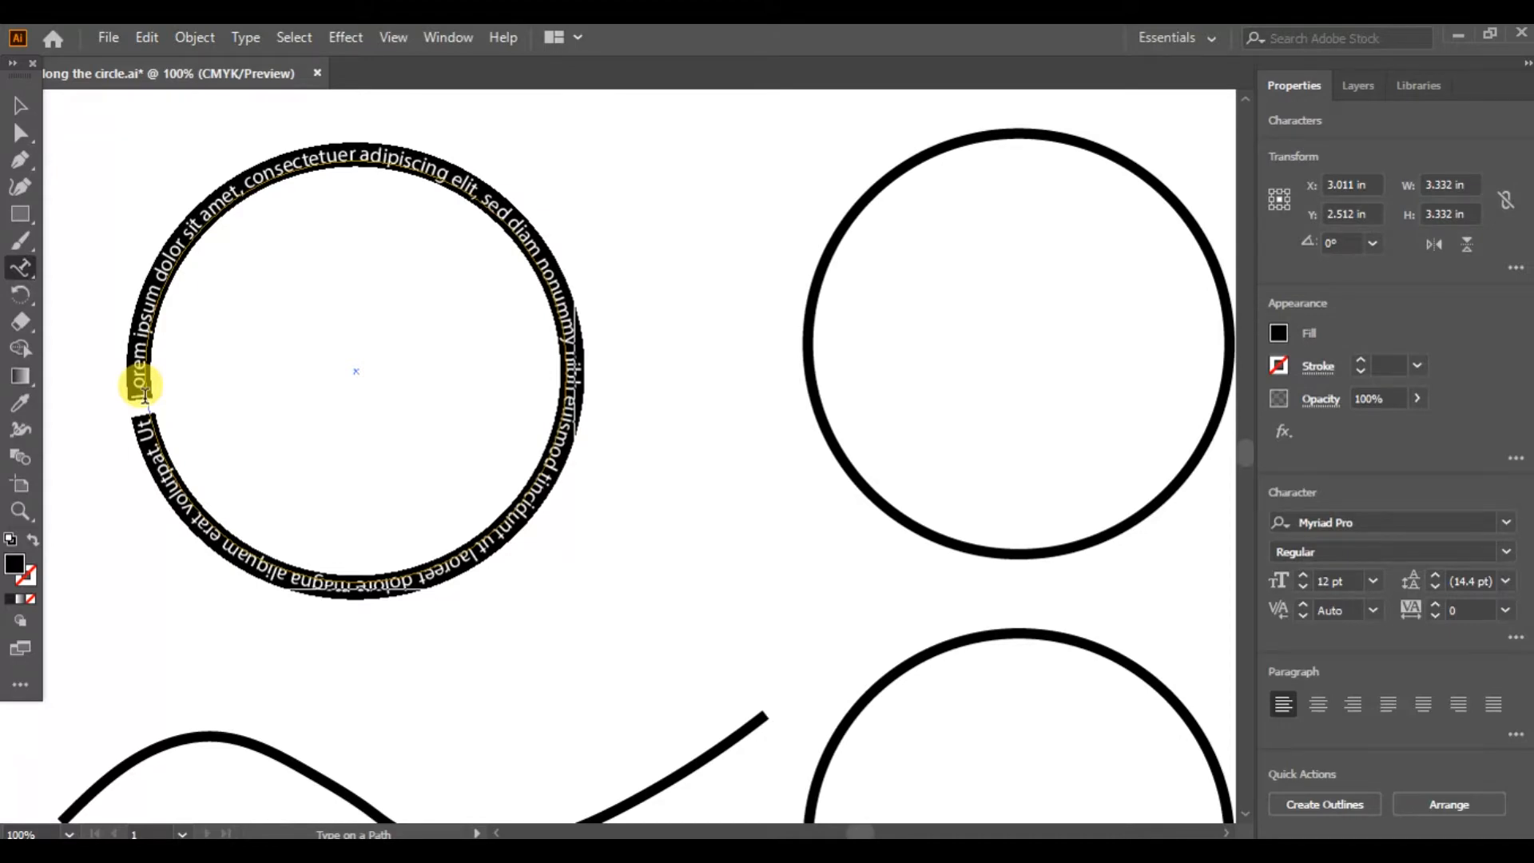
{"action": "key", "text": "BackSpace"}
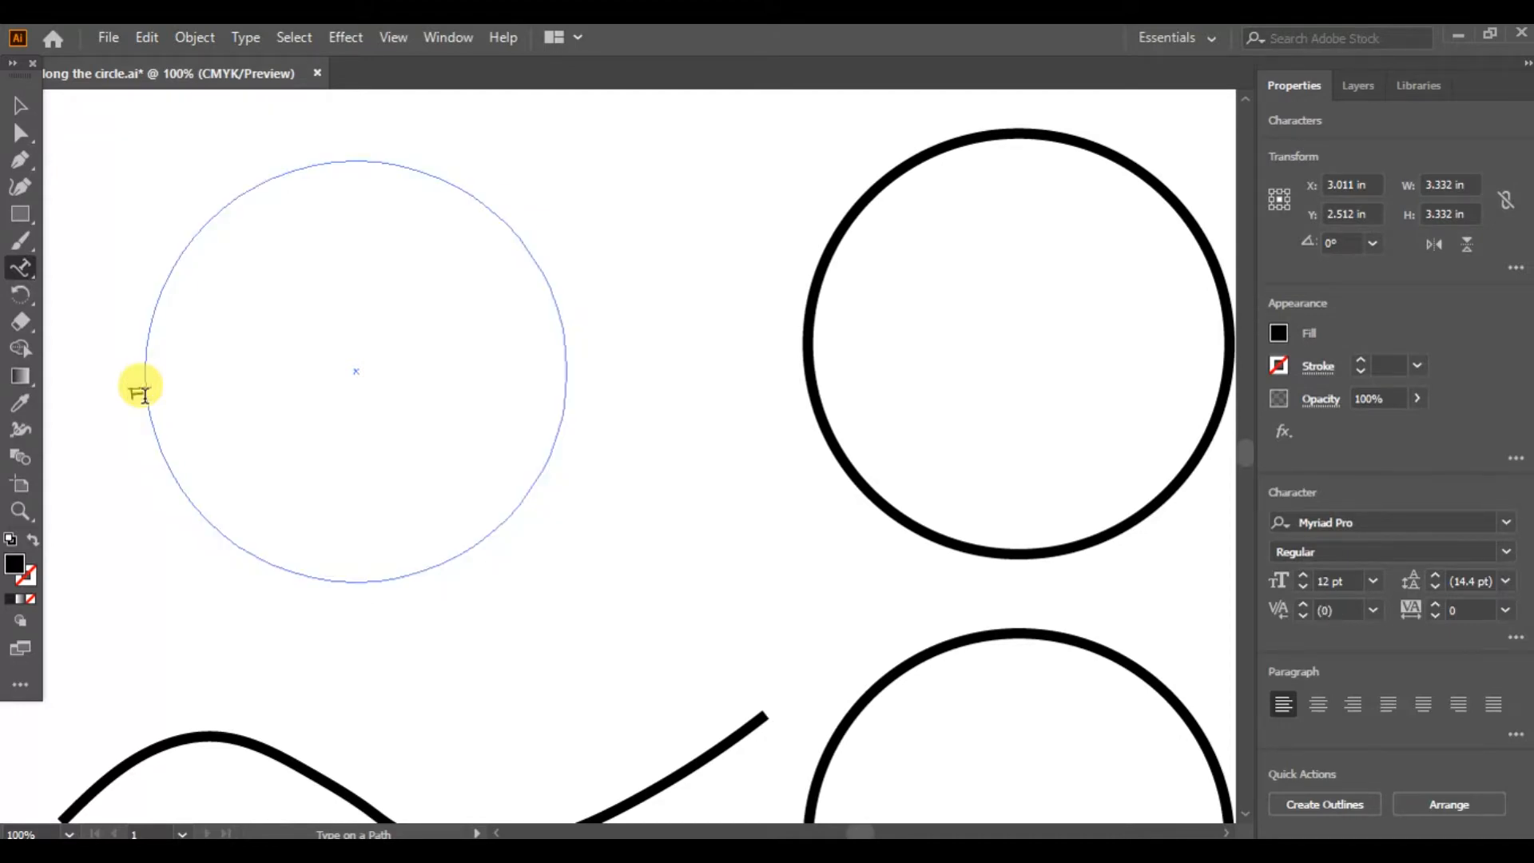
- Enter "This is my first circle and text written outside the circle." along the upper-left circle
{"action": "type", "text": "This is my first cir"}
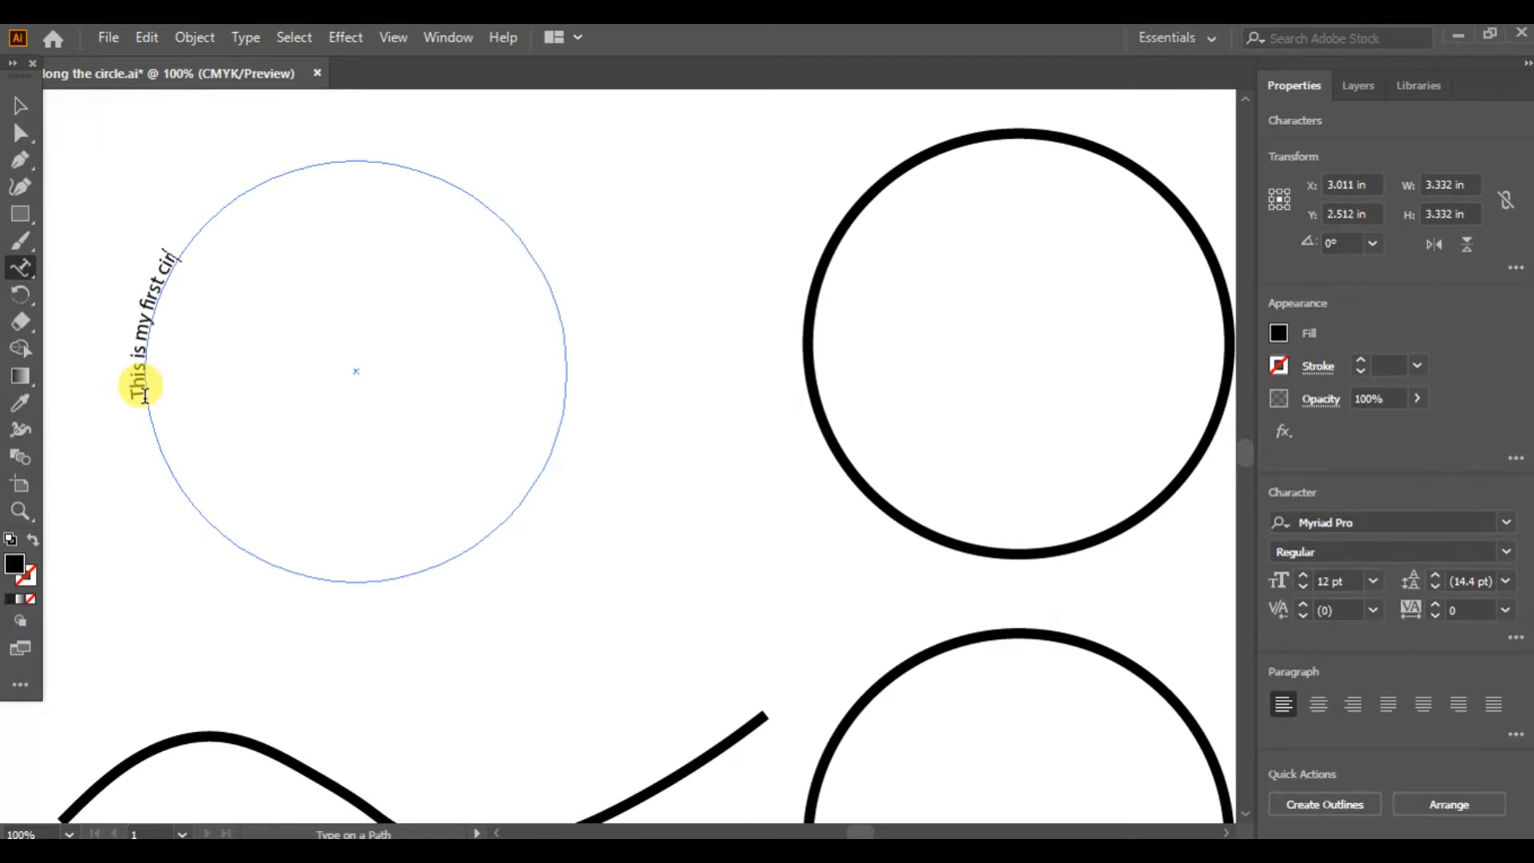
{"action": "type", "text": "cle and text"}
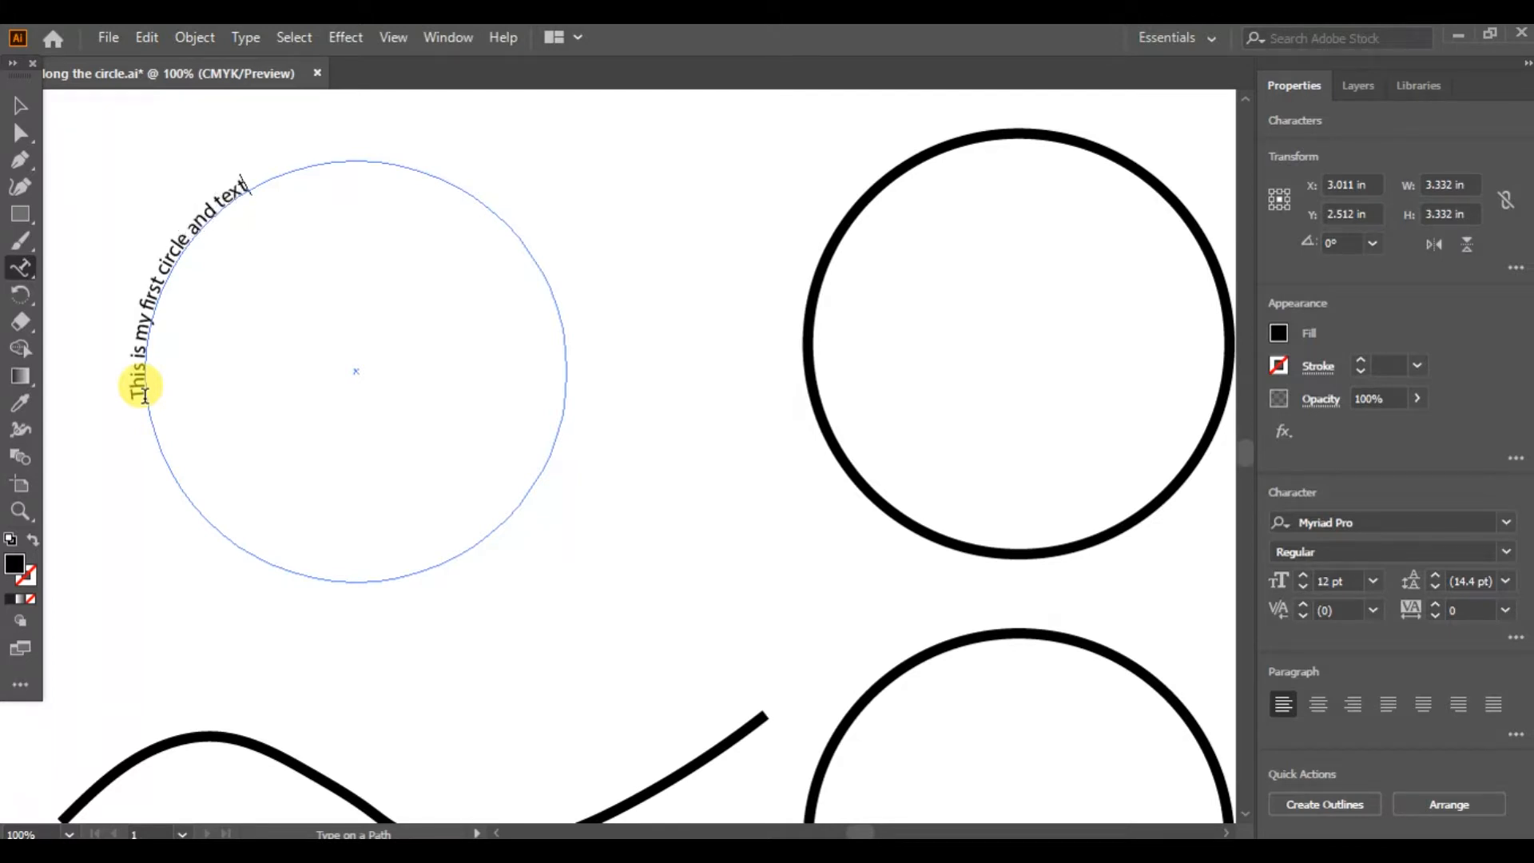
{"action": "type", "text": " written outside"}
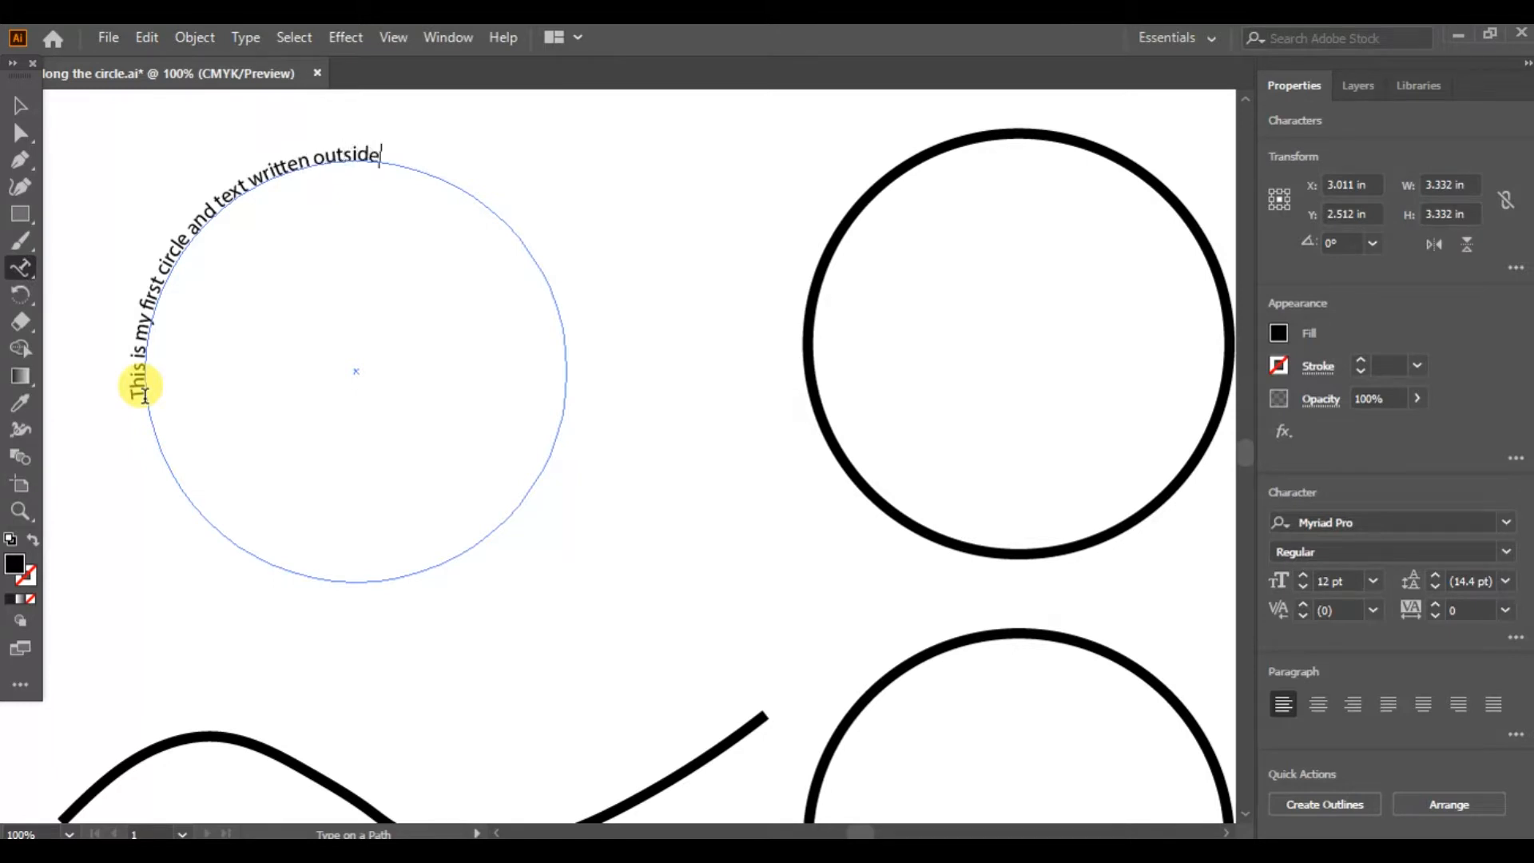
{"action": "type", "text": " the circle."}
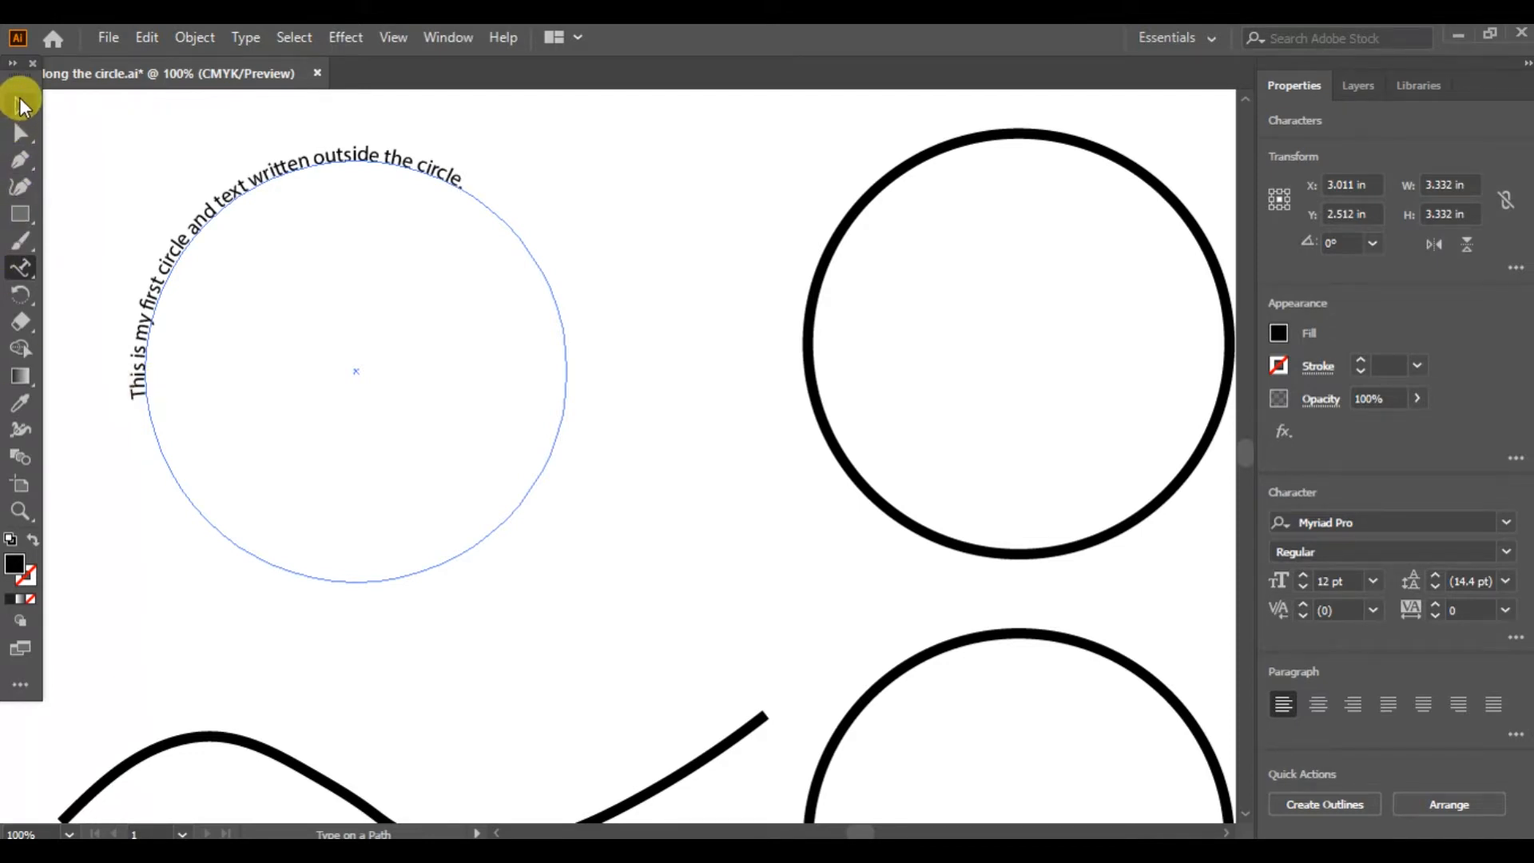
- Rotate the upper-left text circle clockwise by about 29° so the sentence arches over its top
{"action": "left_click", "coordinate": [22, 105]}
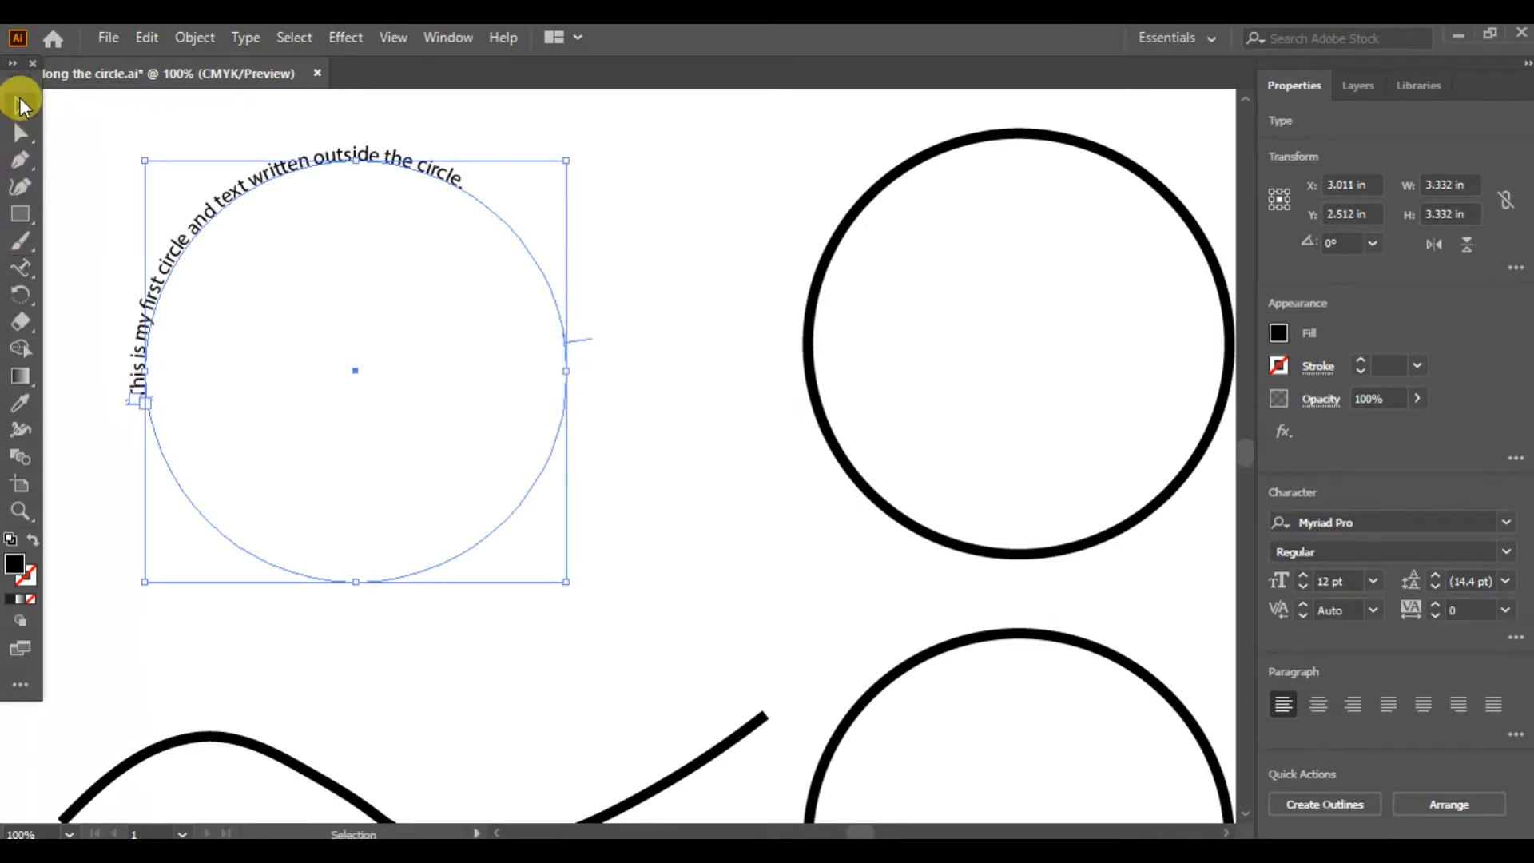
{"action": "left_click", "coordinate": [20, 296]}
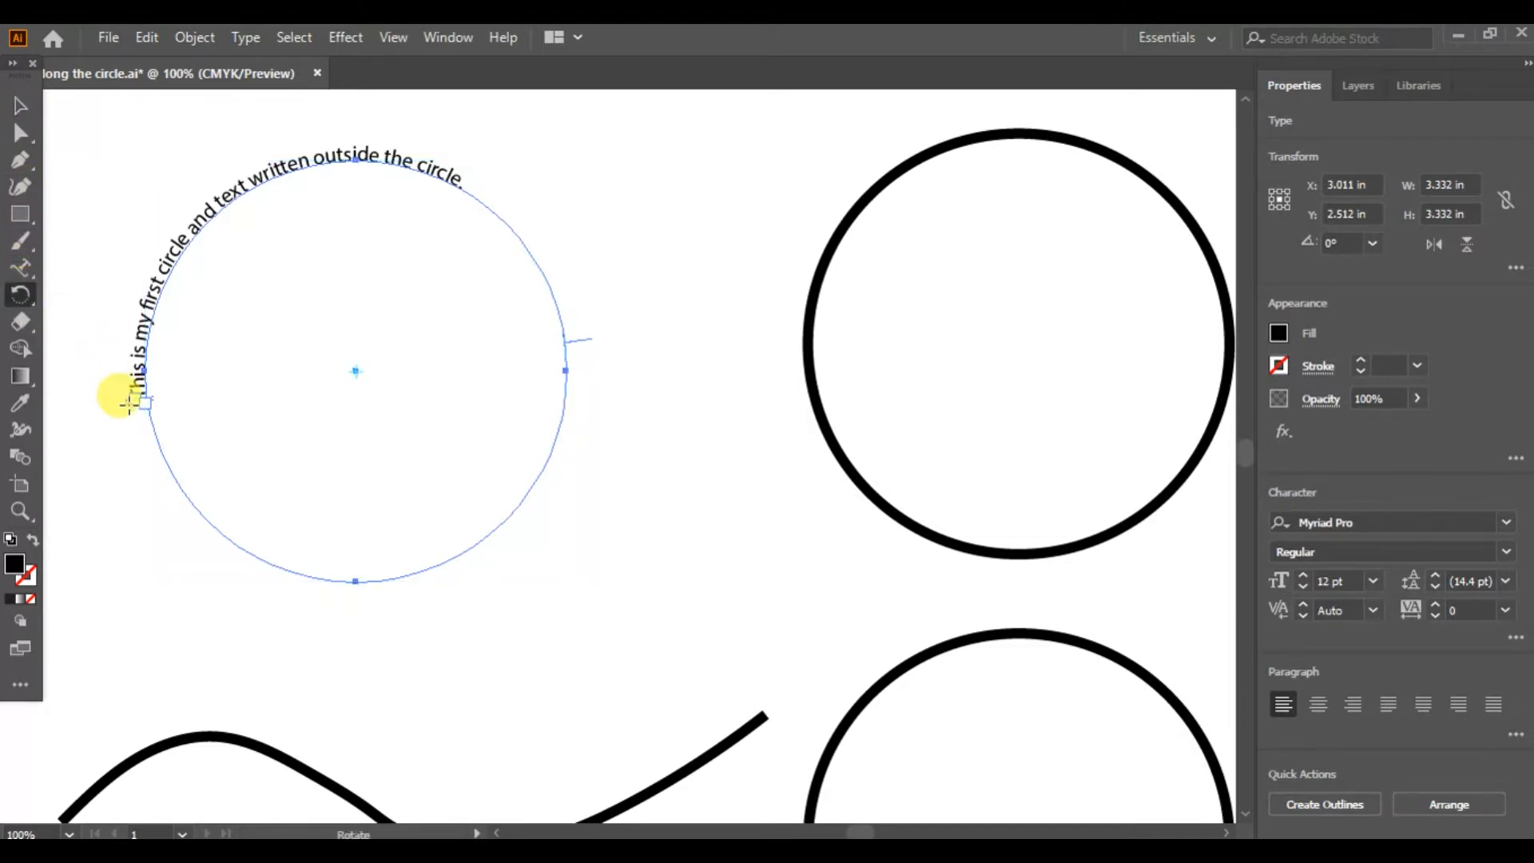
{"action": "left_click_drag", "start_coordinate": [130, 401], "coordinate": [156, 291]}
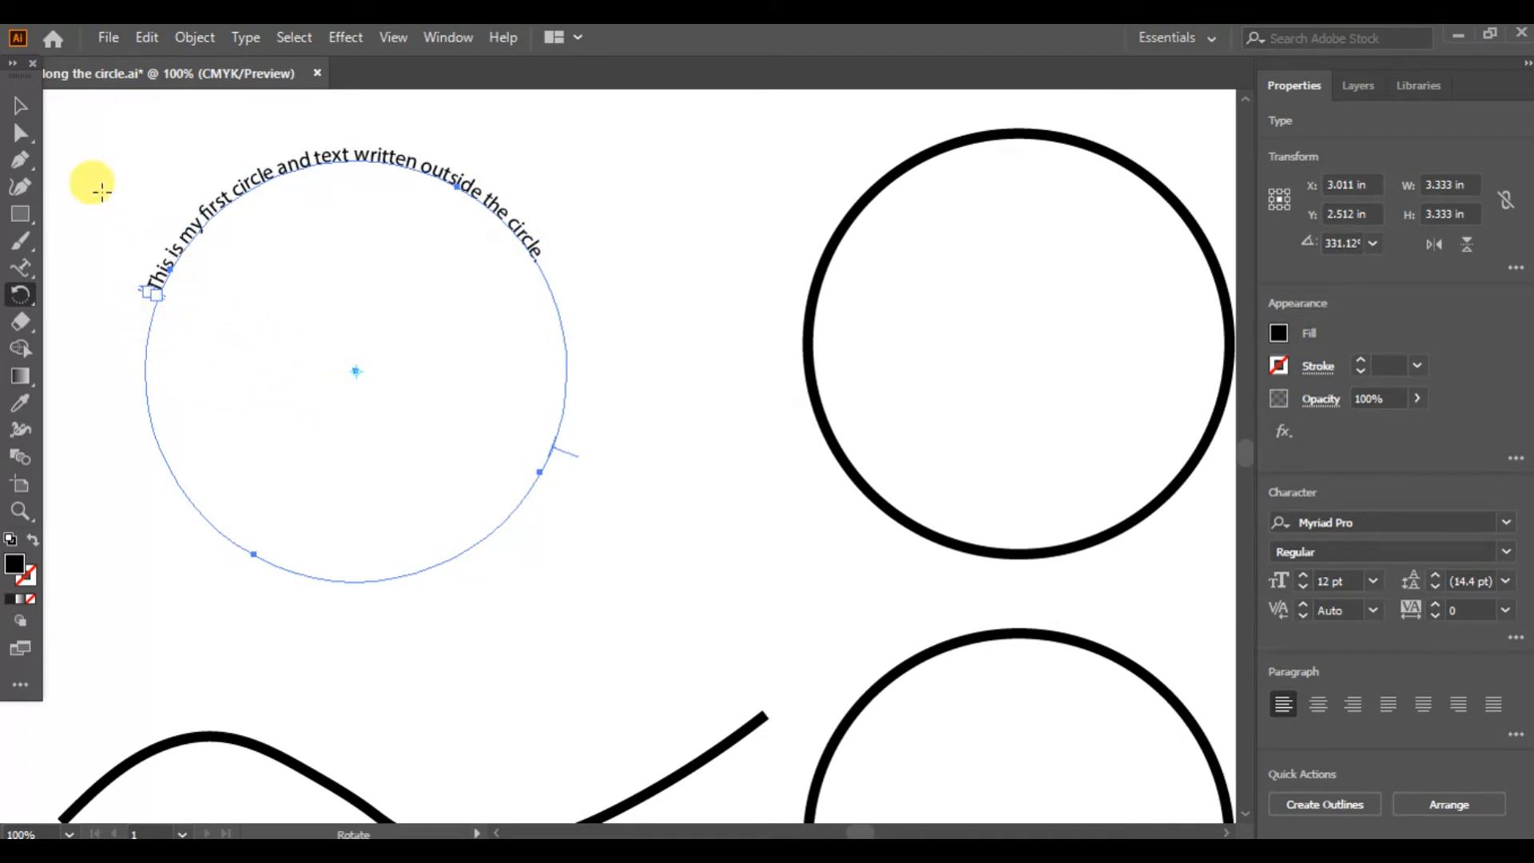
{"action": "left_click", "coordinate": [21, 109]}
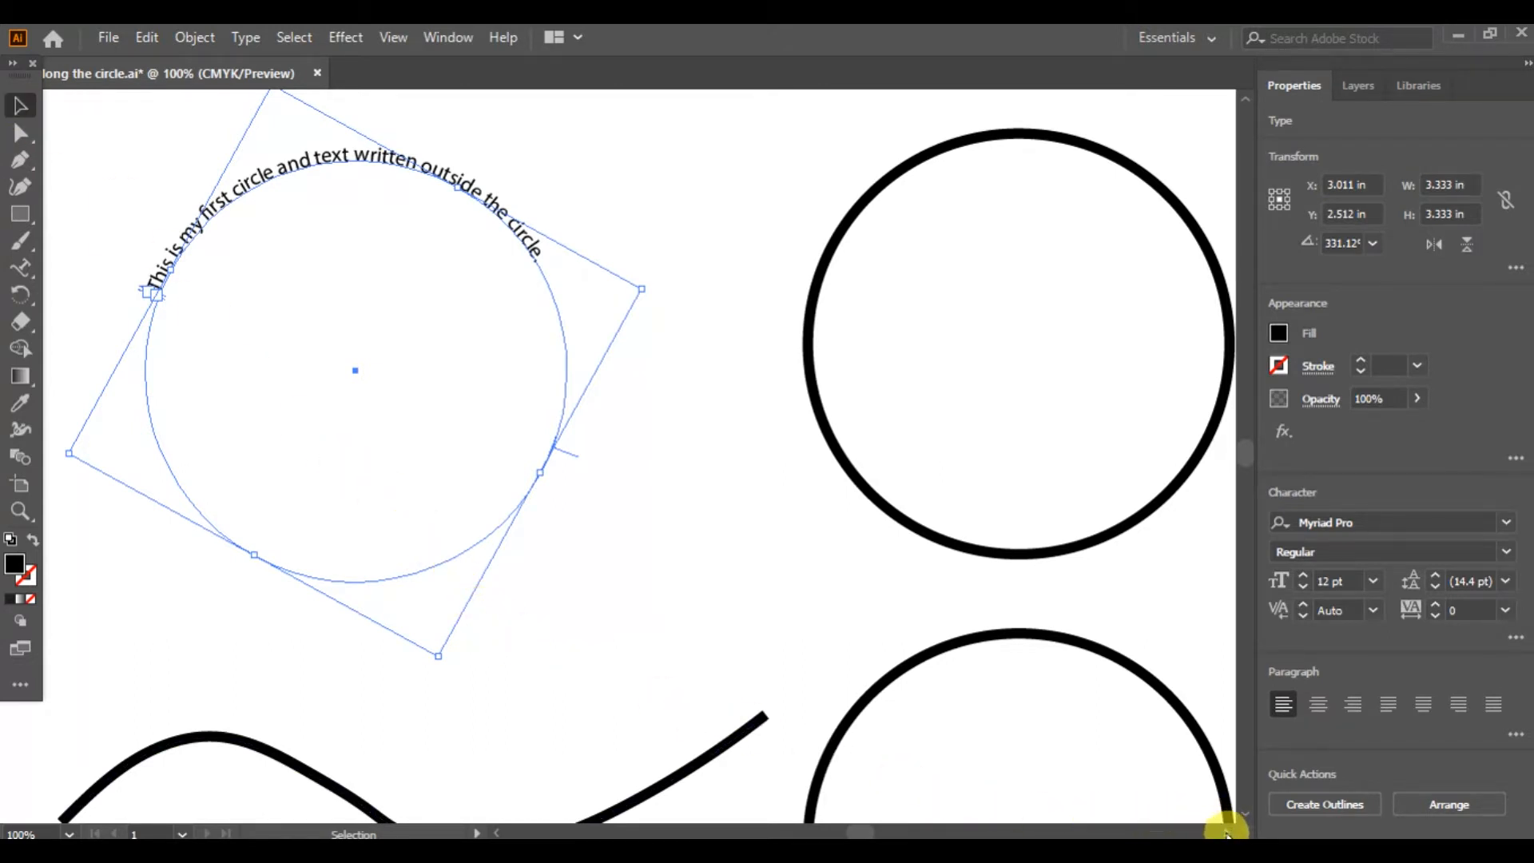
- Convert the upper-right circle into a type path starting on its lower right edge, and clear the placeholder text
{"action": "scroll", "coordinate": [1225, 829], "scroll_direction": "right", "scroll_amount": 2}
{"action": "scroll", "coordinate": [1225, 831], "scroll_direction": "right", "scroll_amount": 7}
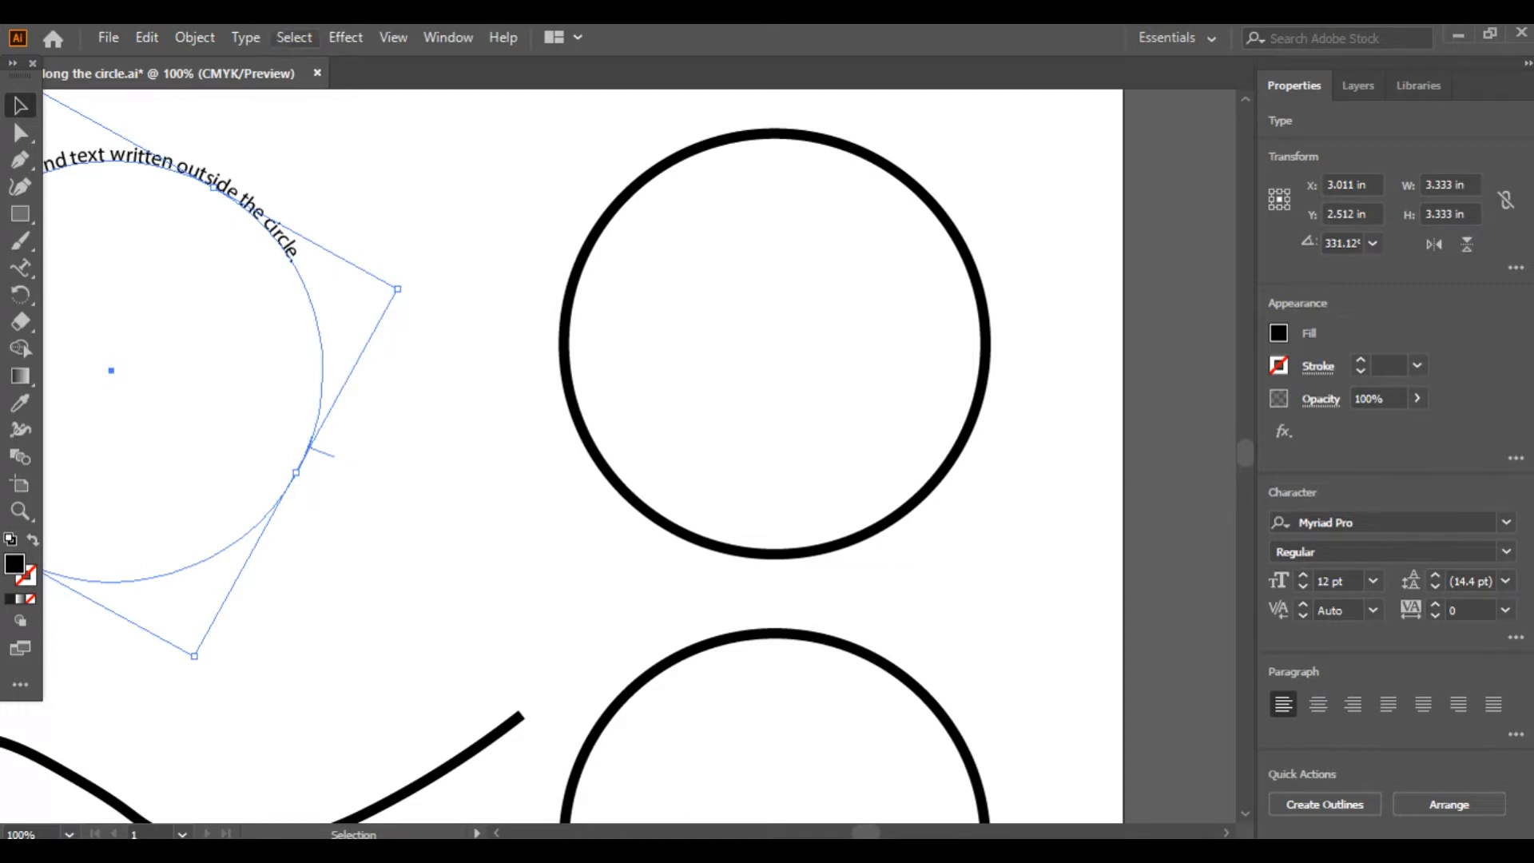
{"action": "left_click", "coordinate": [283, 35]}
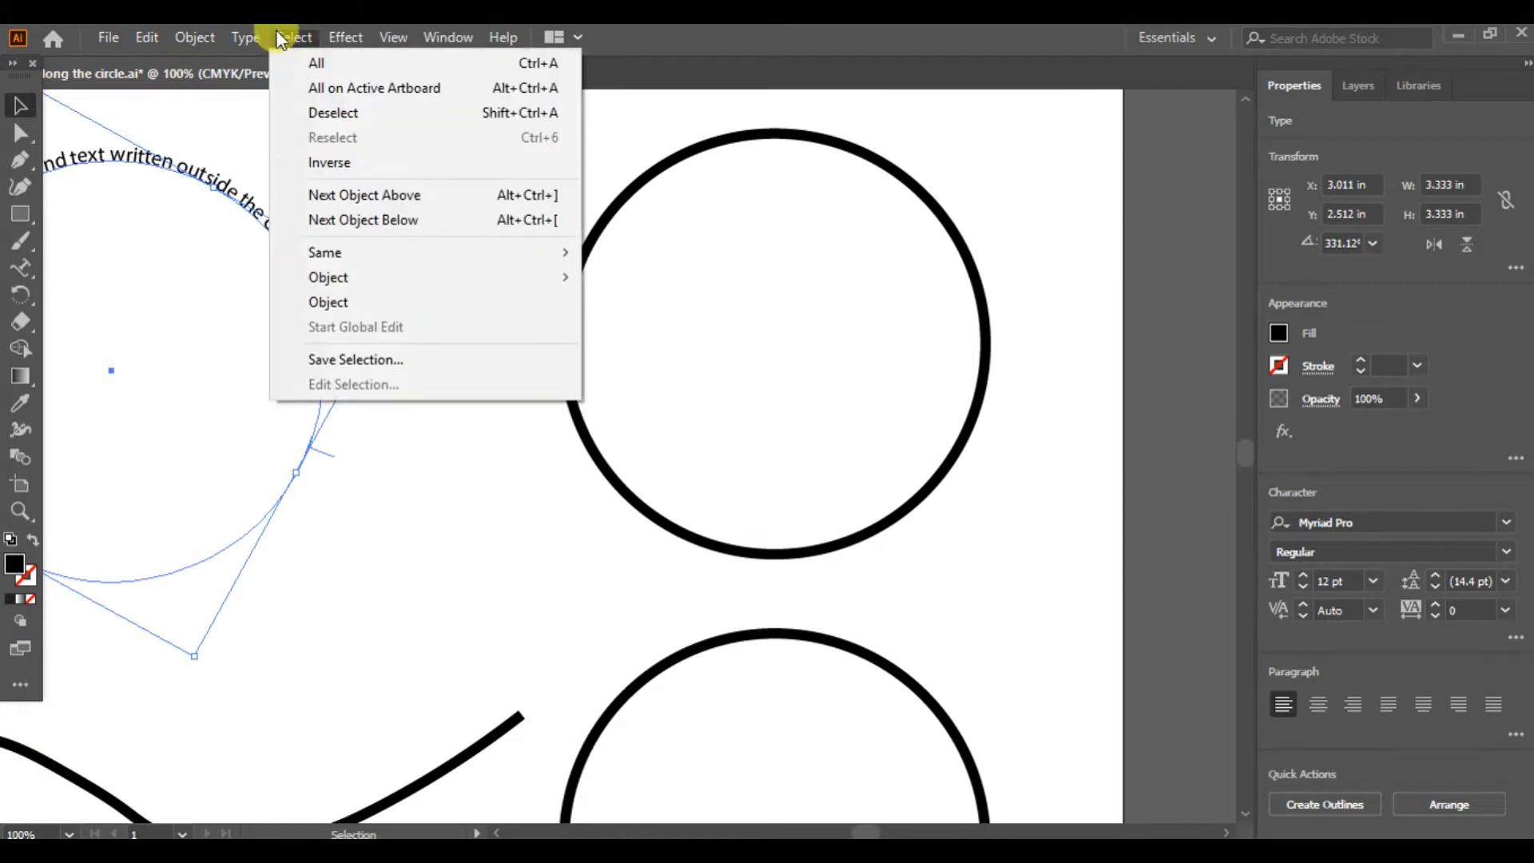
{"action": "left_click", "coordinate": [348, 113]}
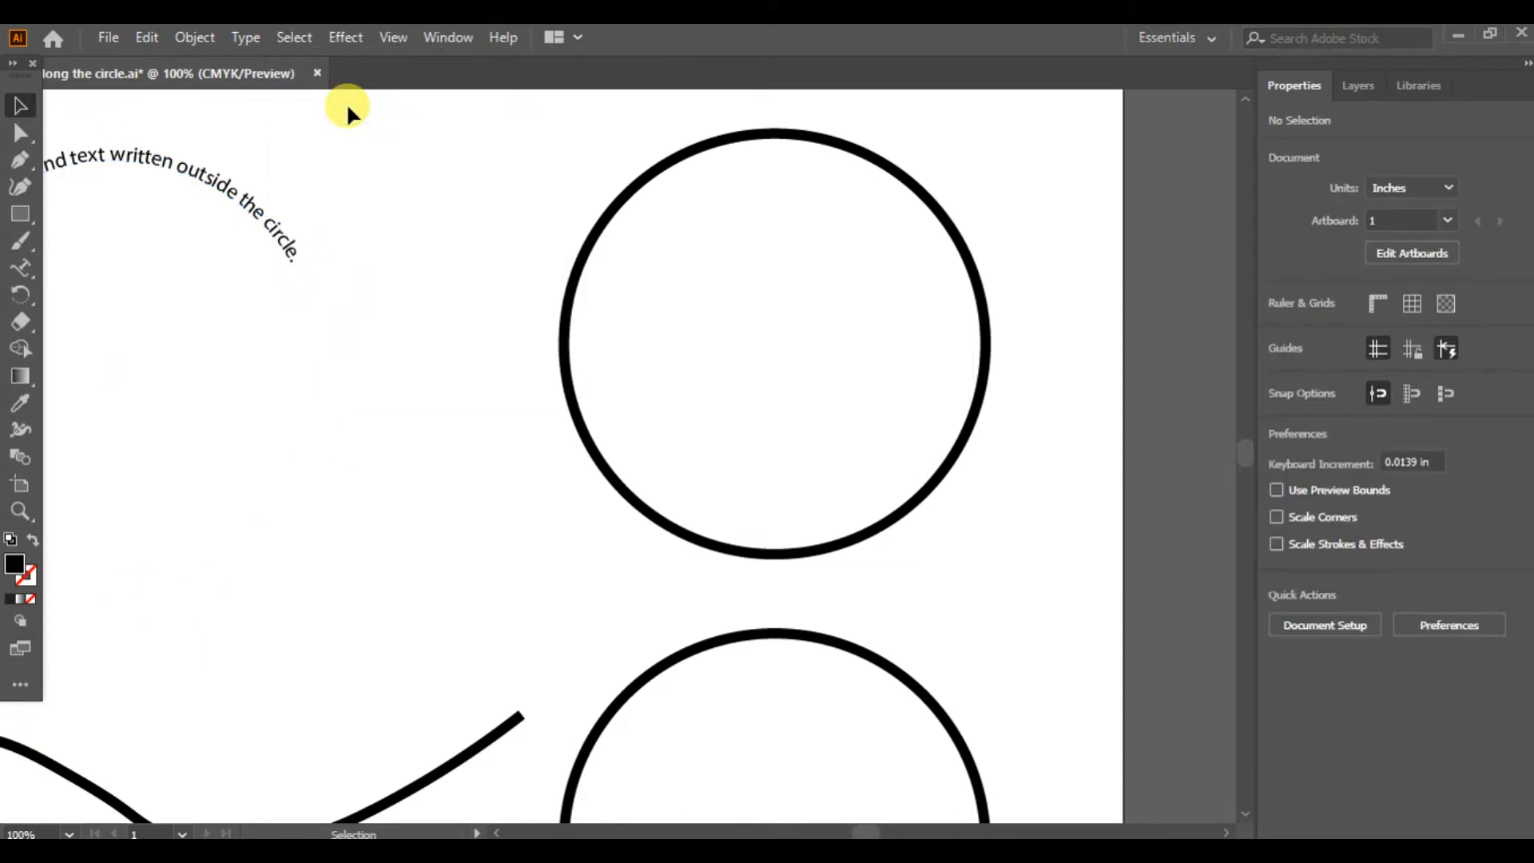
{"action": "key", "text": "ctrl"}
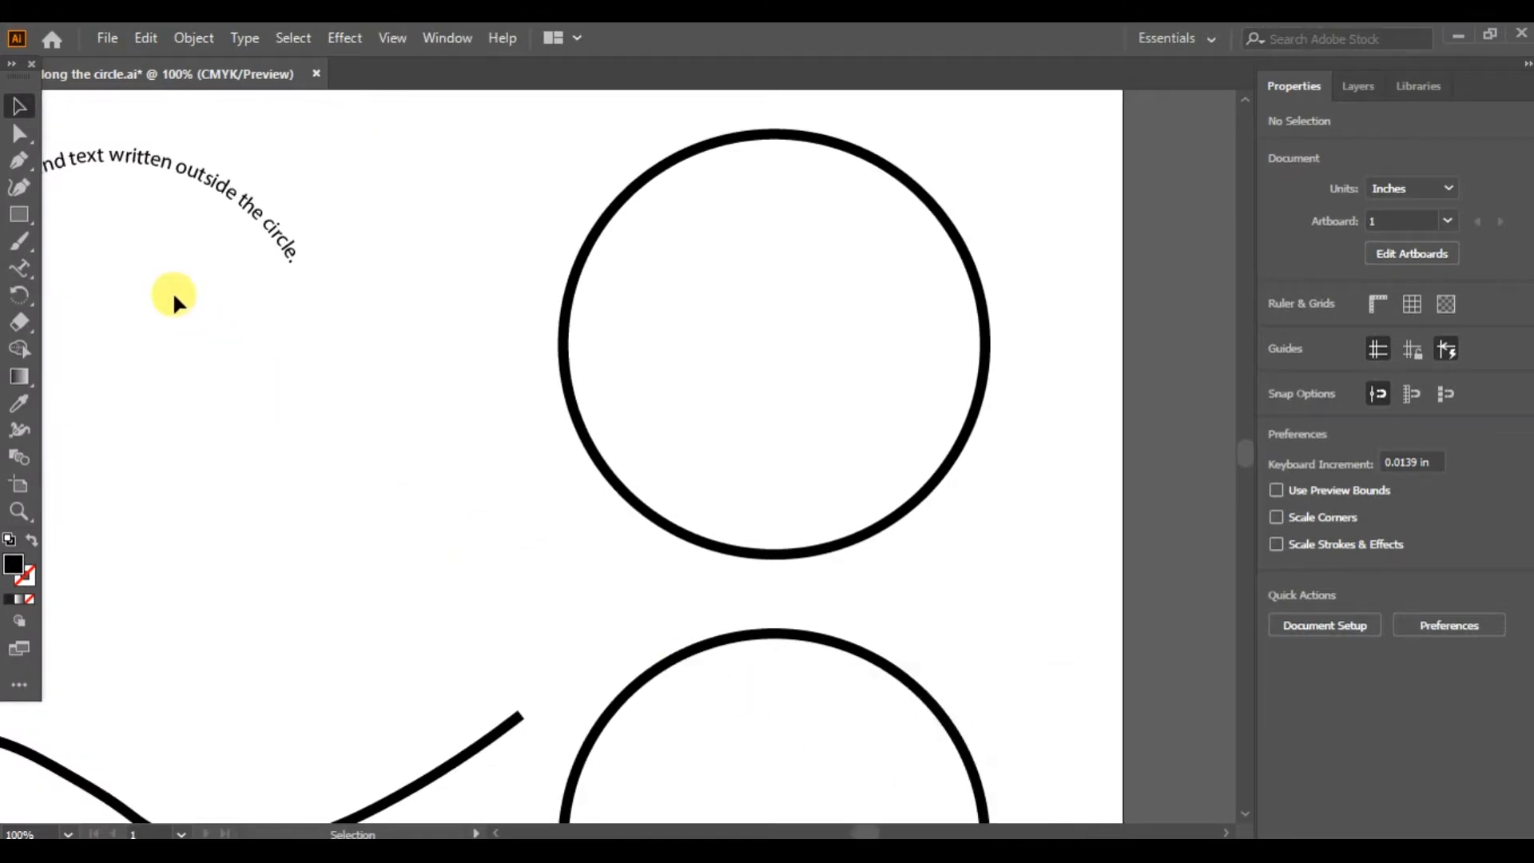
{"action": "left_click", "coordinate": [584, 240]}
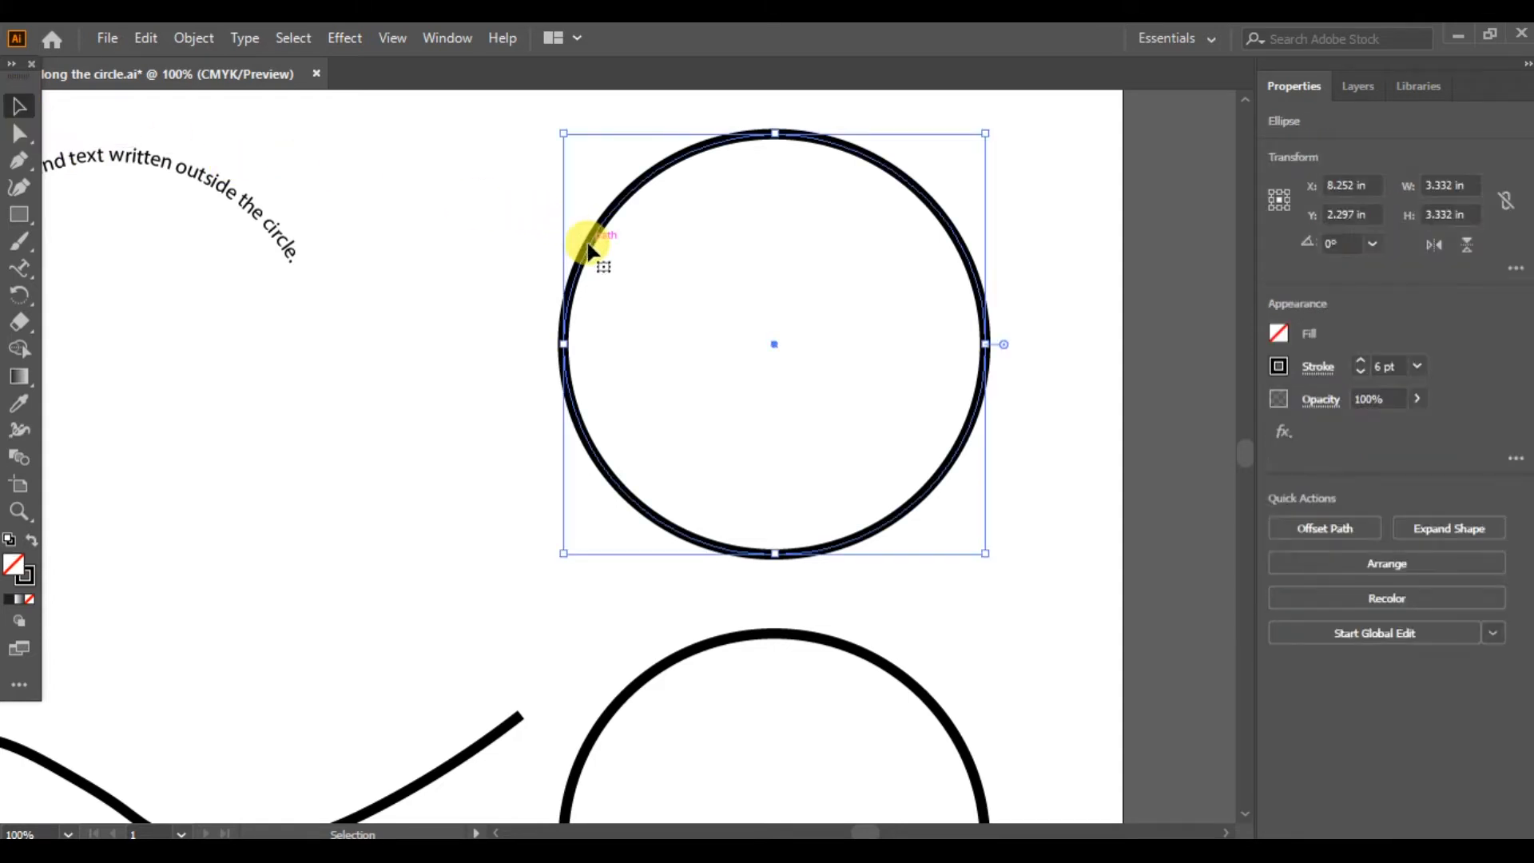
{"action": "left_click", "coordinate": [21, 272]}
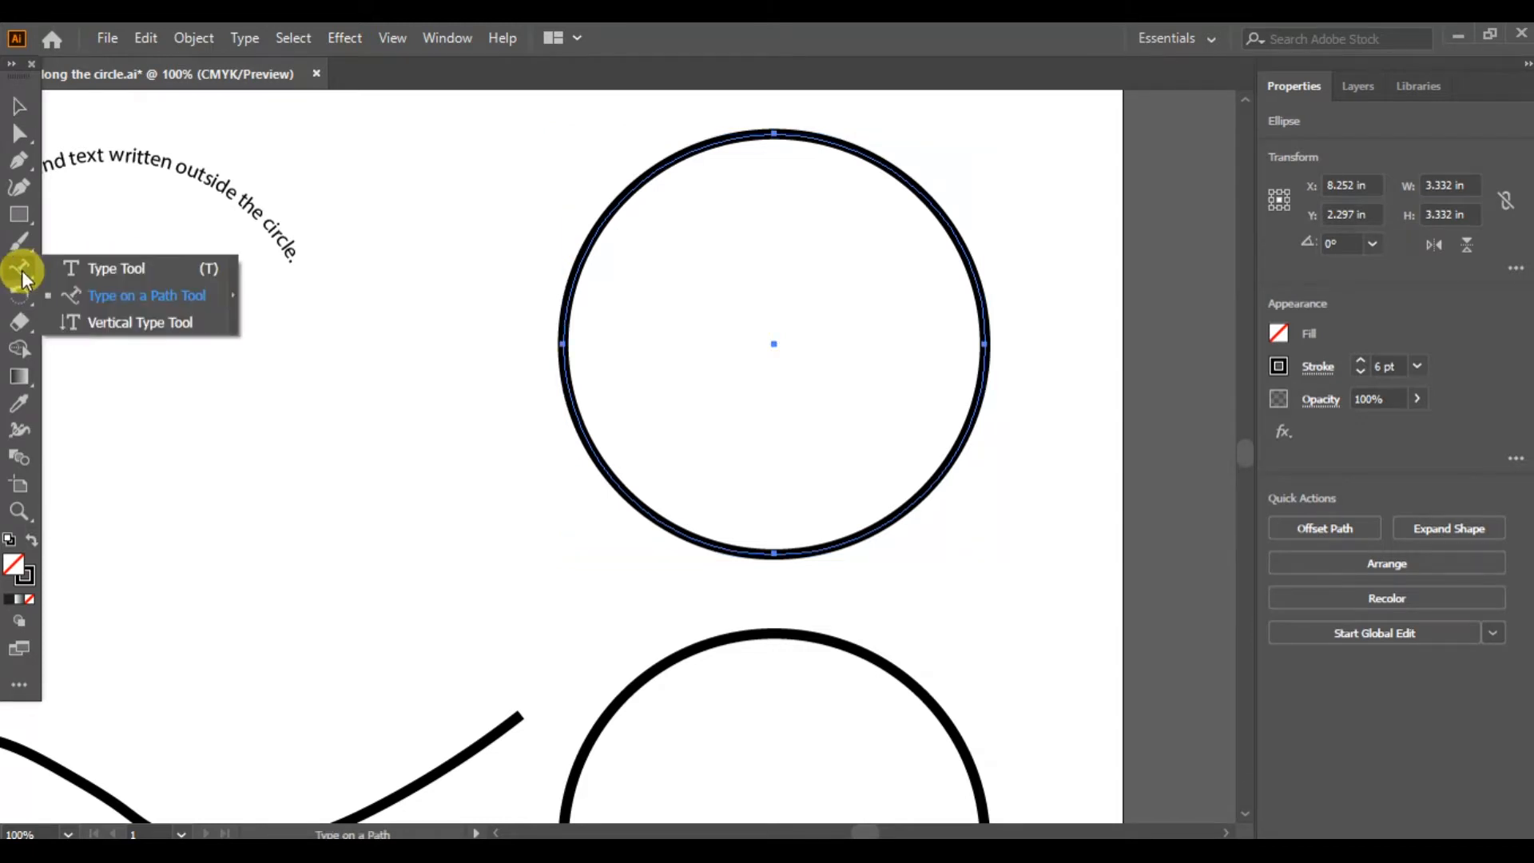
{"action": "left_click", "coordinate": [144, 298]}
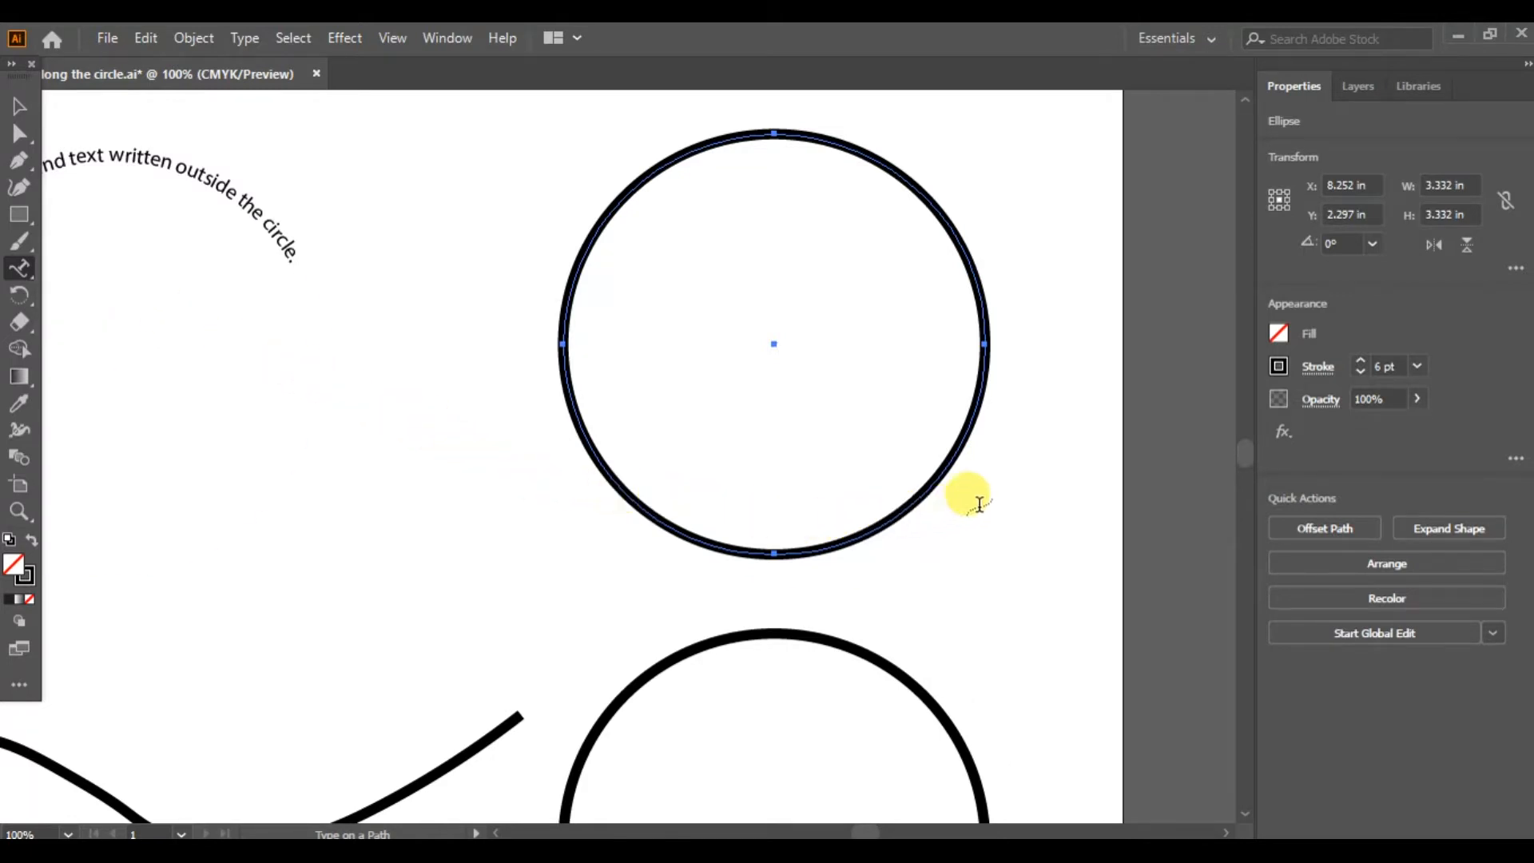
{"action": "left_click", "coordinate": [973, 403]}
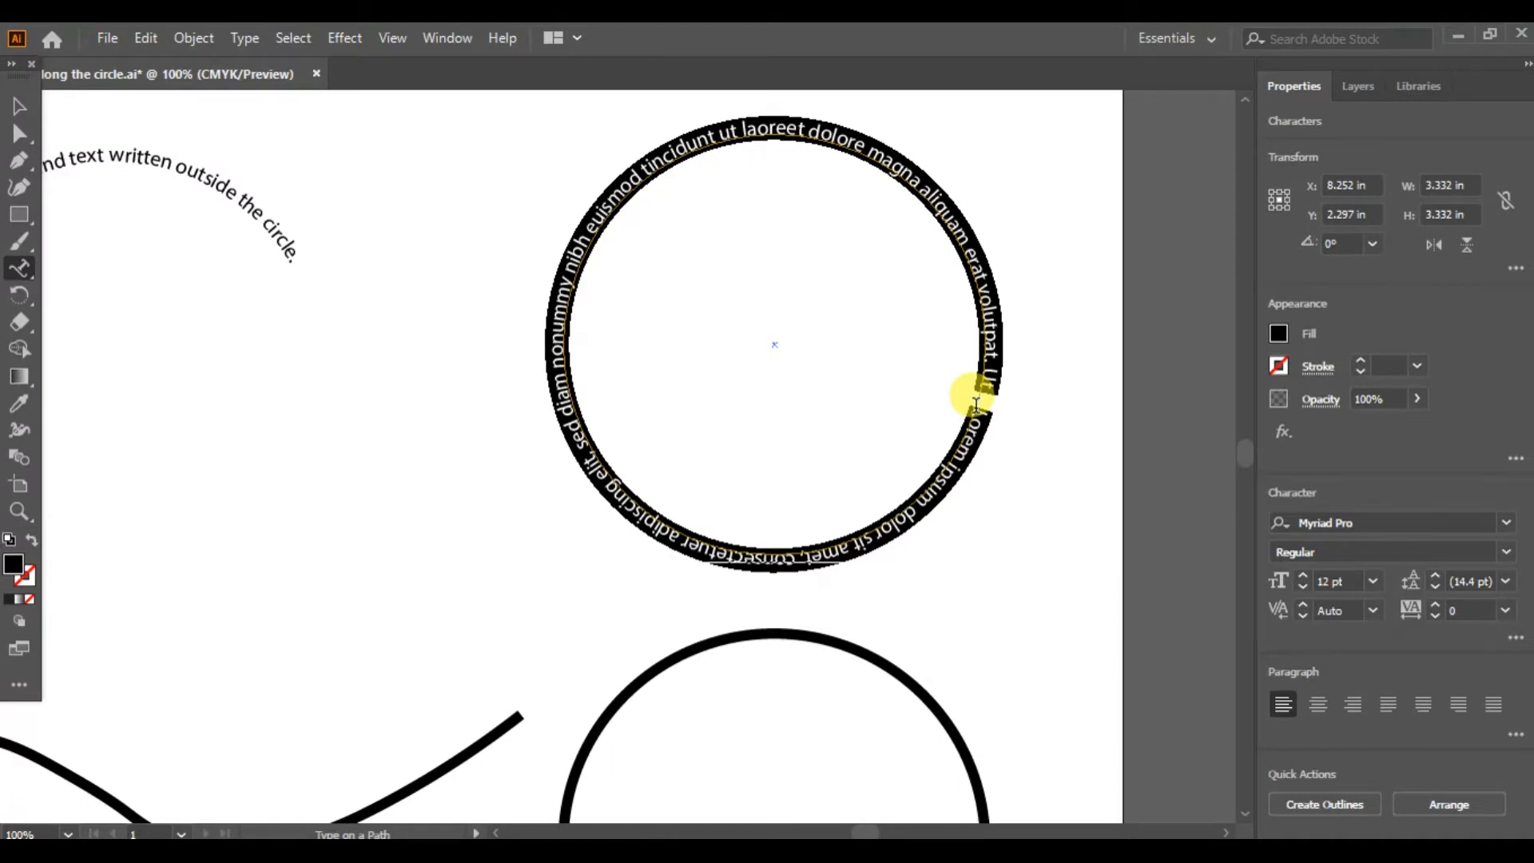
{"action": "key", "text": "BackSpace"}
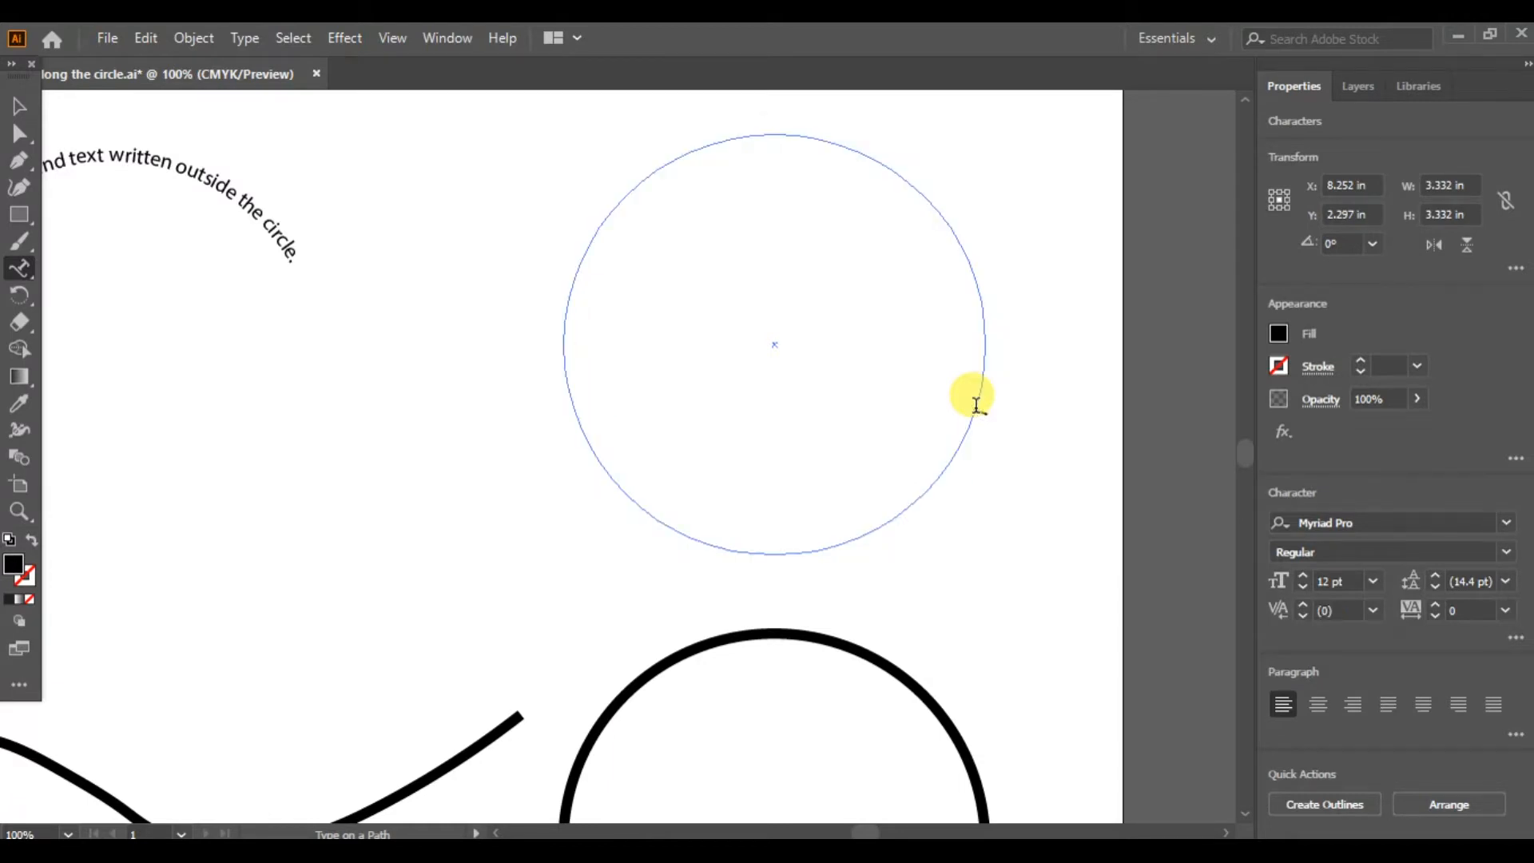
- Enter "I love to watch movies on TV" along the upper-right circle
{"action": "type", "text": "I love to"}
{"action": "type", "text": " watch"}
{"action": "type", "text": " me"}
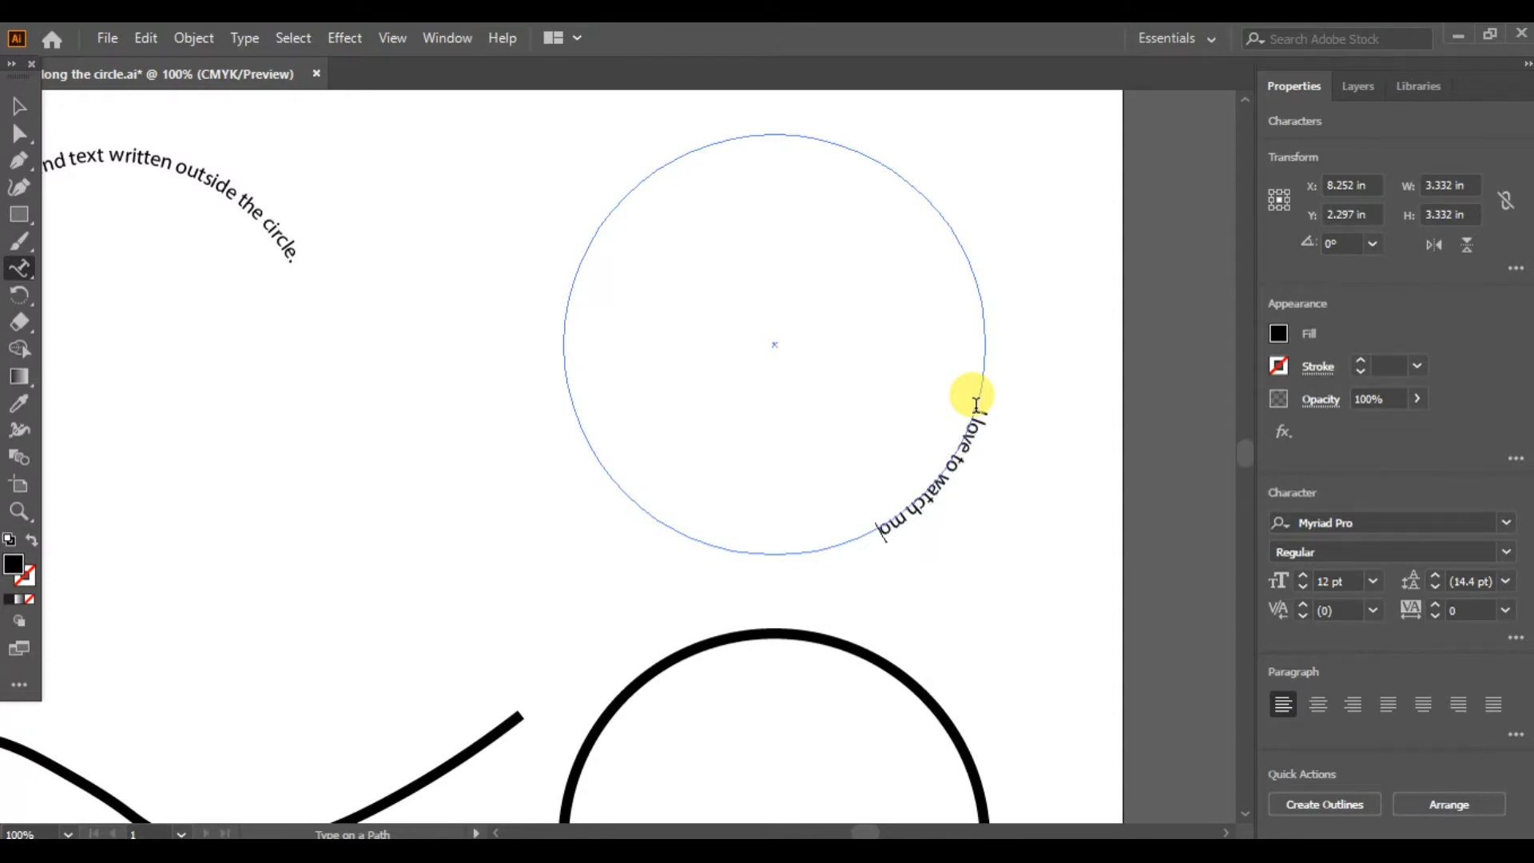
{"action": "type", "text": "vies o"}
{"action": "type", "text": "nl"}
{"action": "key", "text": "BackSpace"}
{"action": "type", "text": "TV"}
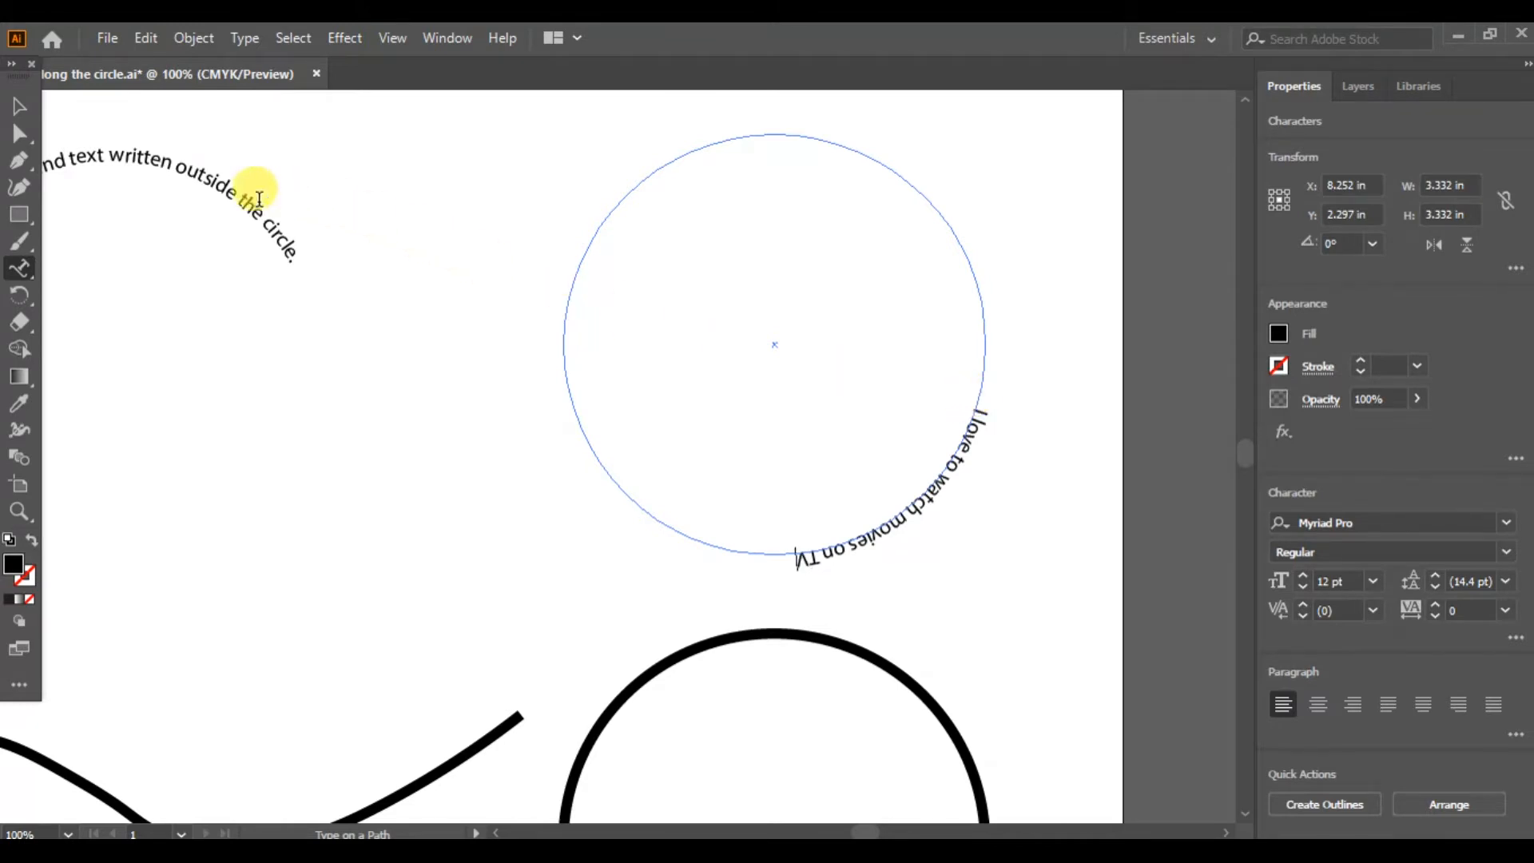
- Rotate the upper-right text circle clockwise by about 30° so the sentence is centred along its bottom
{"action": "left_click", "coordinate": [22, 110]}
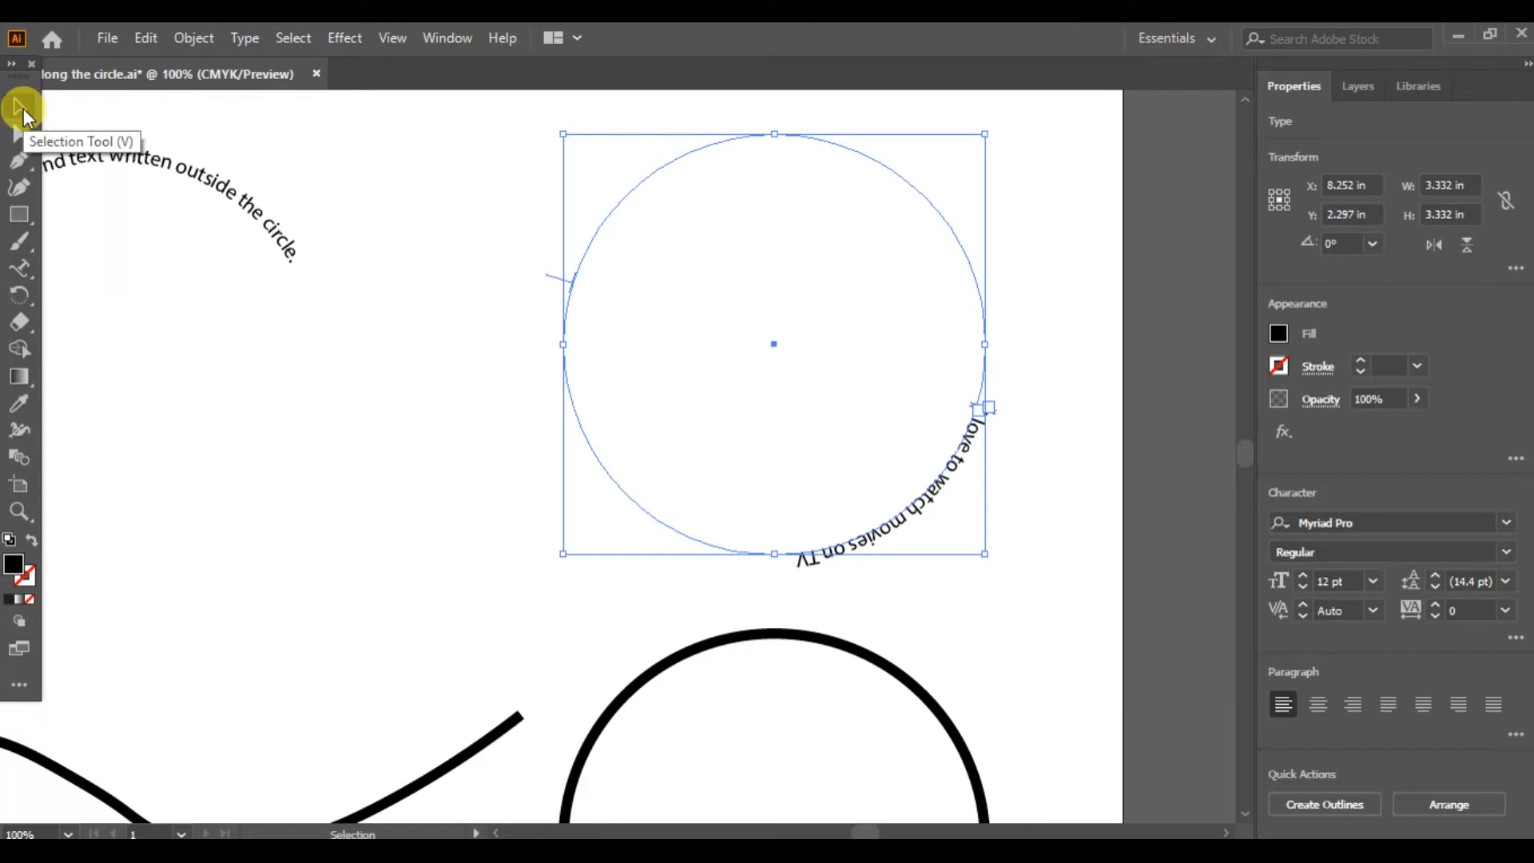
{"action": "left_click", "coordinate": [19, 297]}
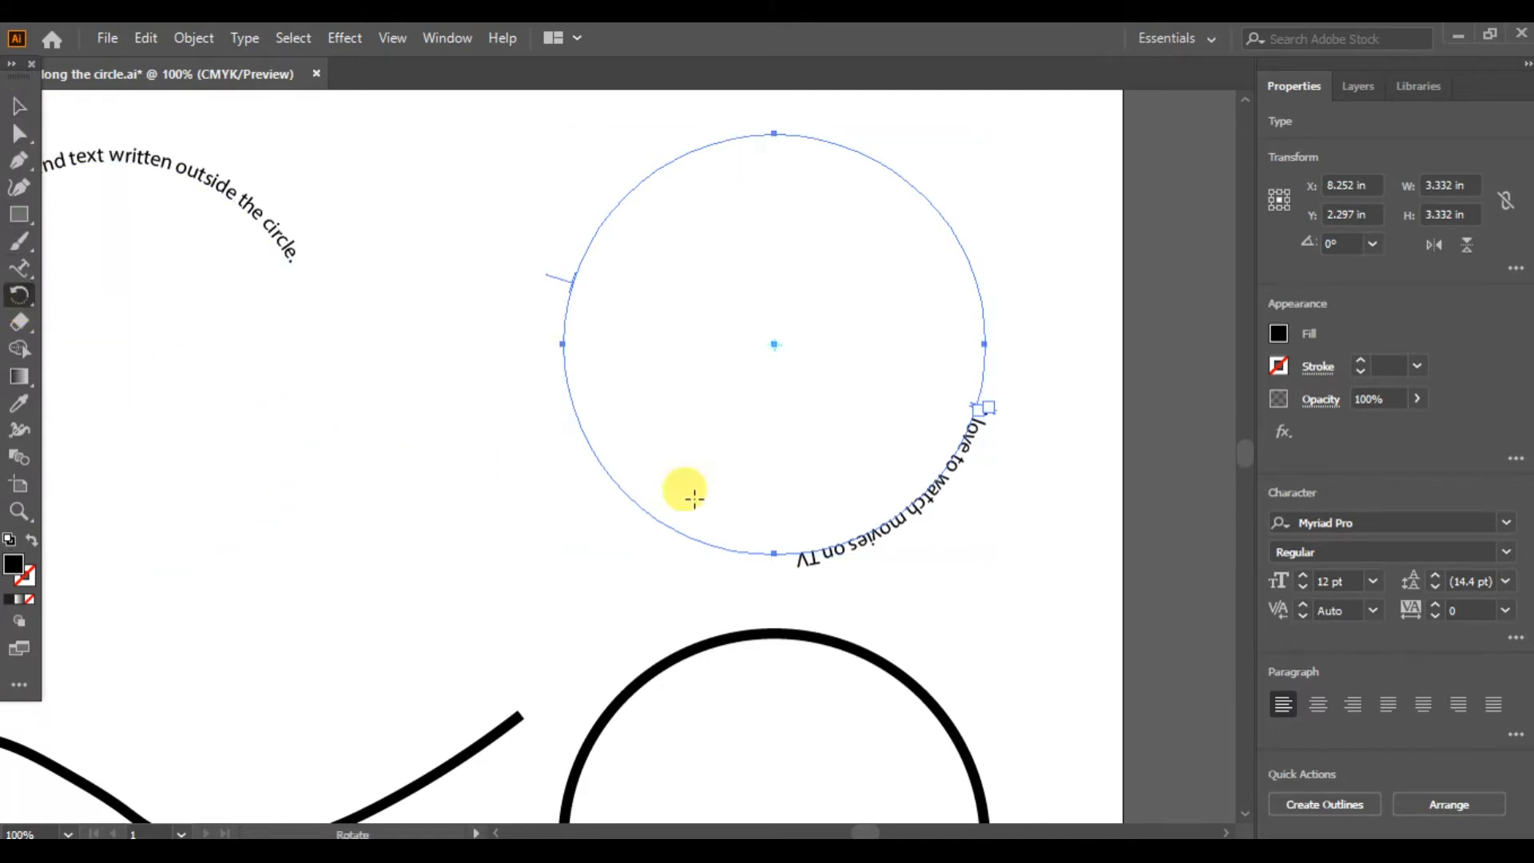
{"action": "left_click_drag", "start_coordinate": [974, 409], "coordinate": [917, 509]}
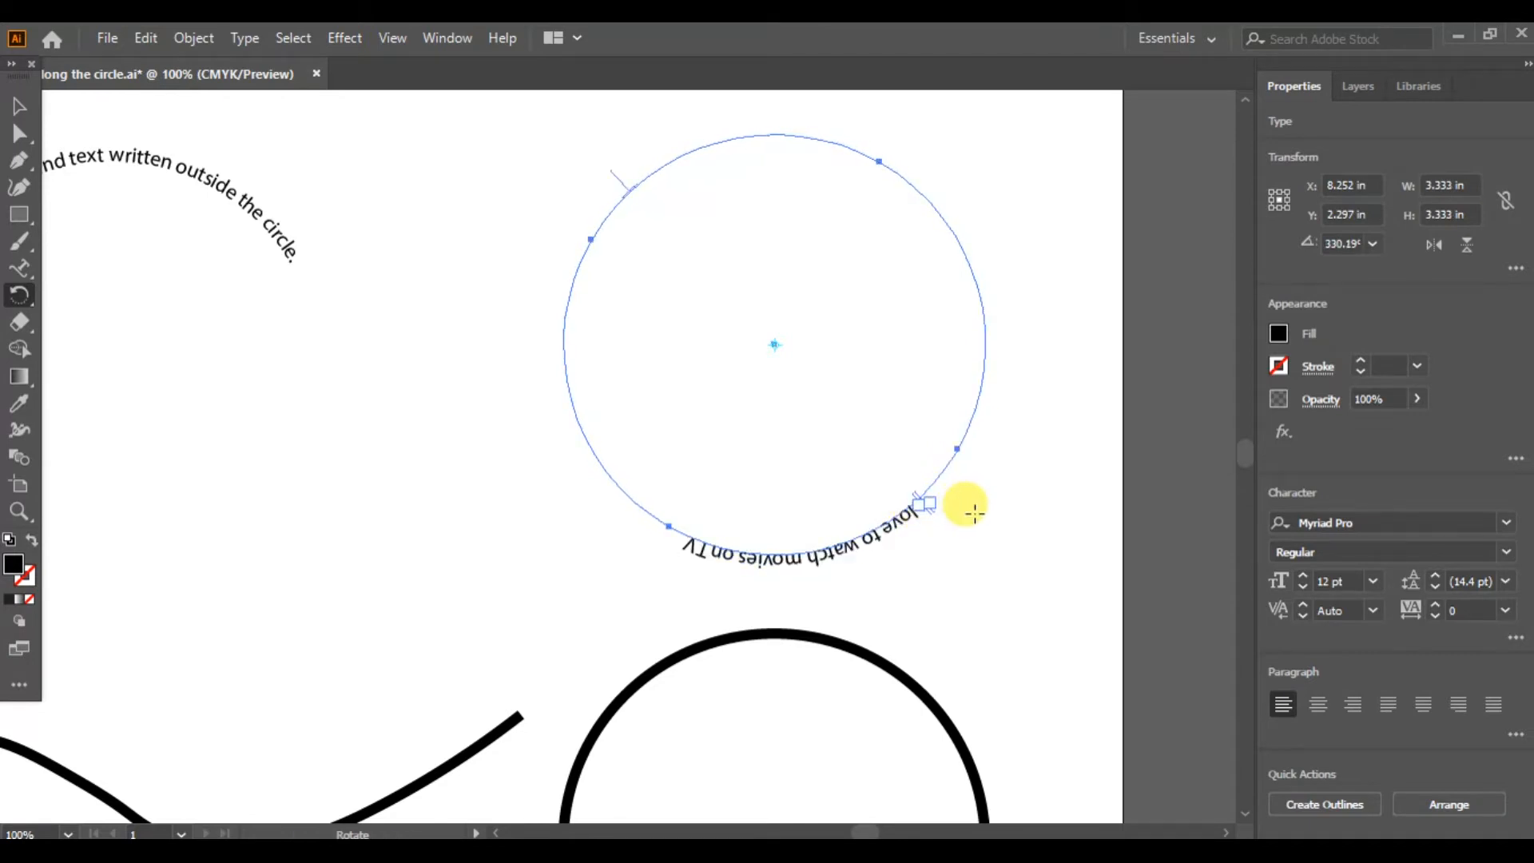
{"action": "left_click", "coordinate": [21, 111]}
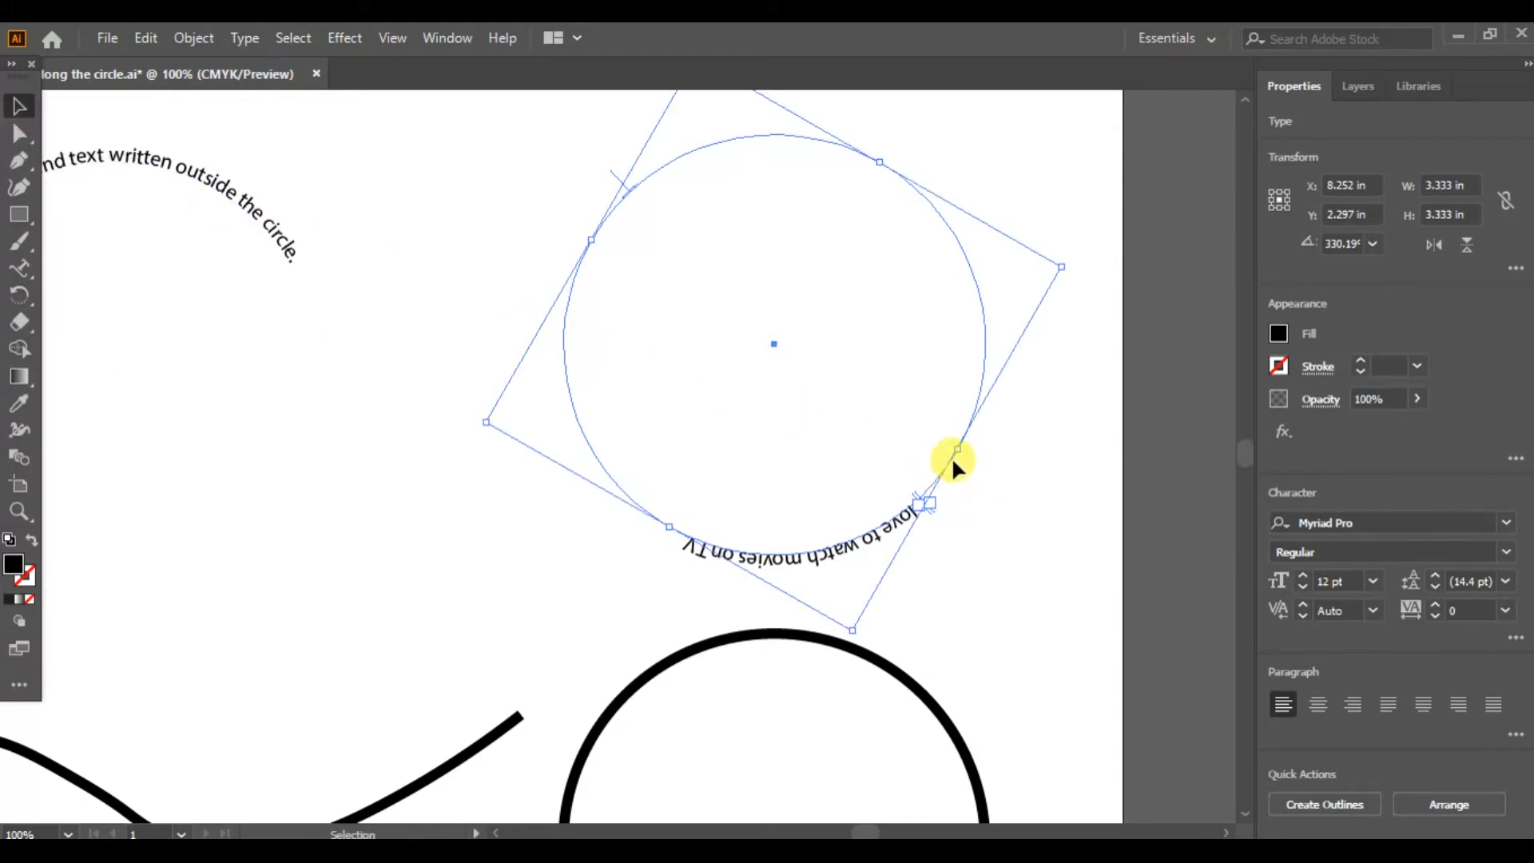
- Set the fill of the "I love to watch movies on TV" text to CMYK Magenta
{"action": "left_click", "coordinate": [1279, 333]}
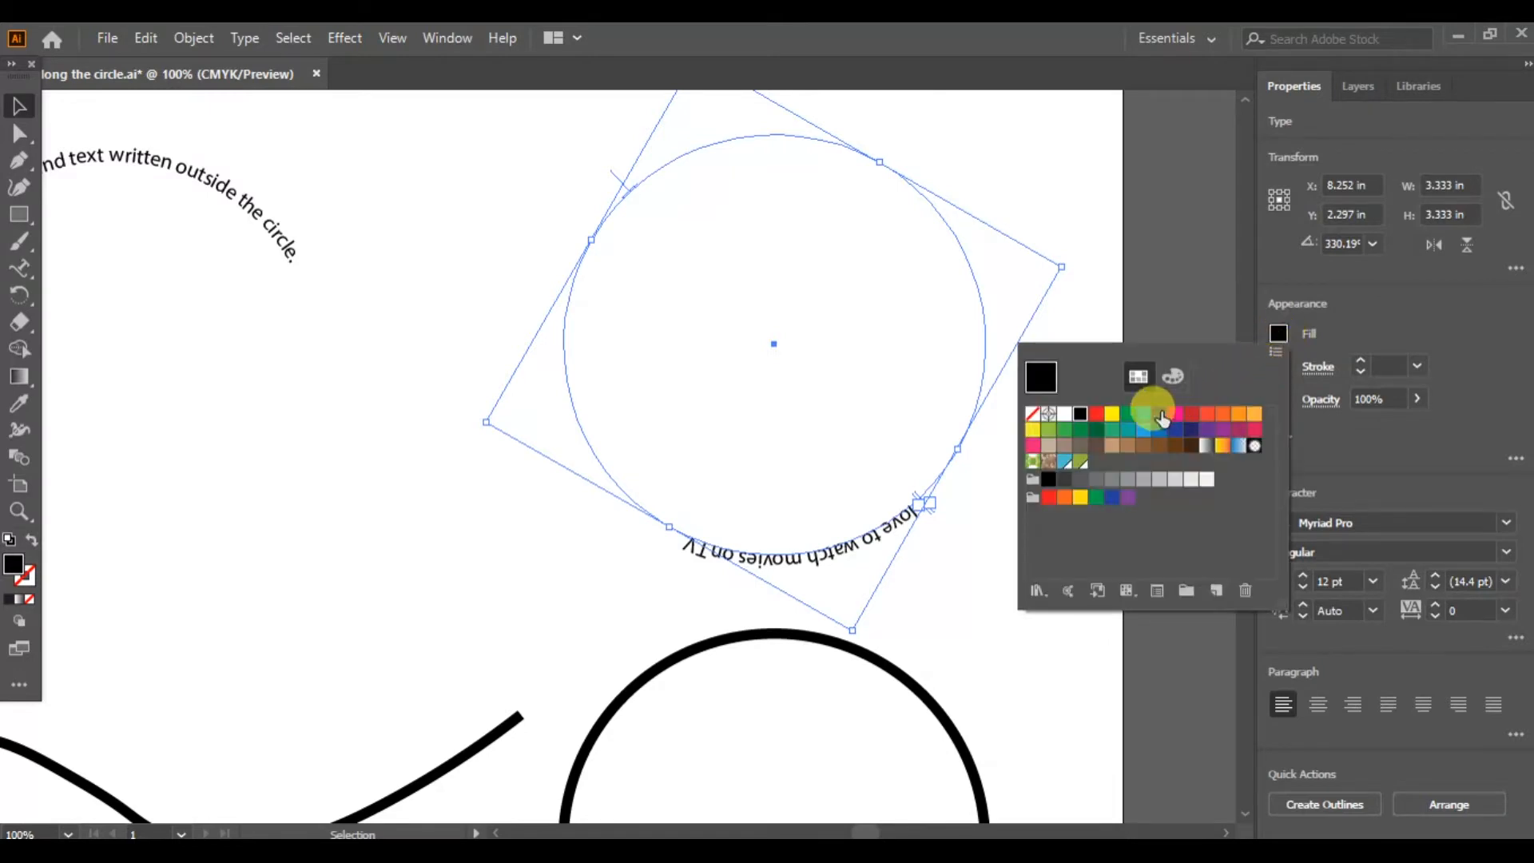
{"action": "left_click", "coordinate": [1175, 415]}
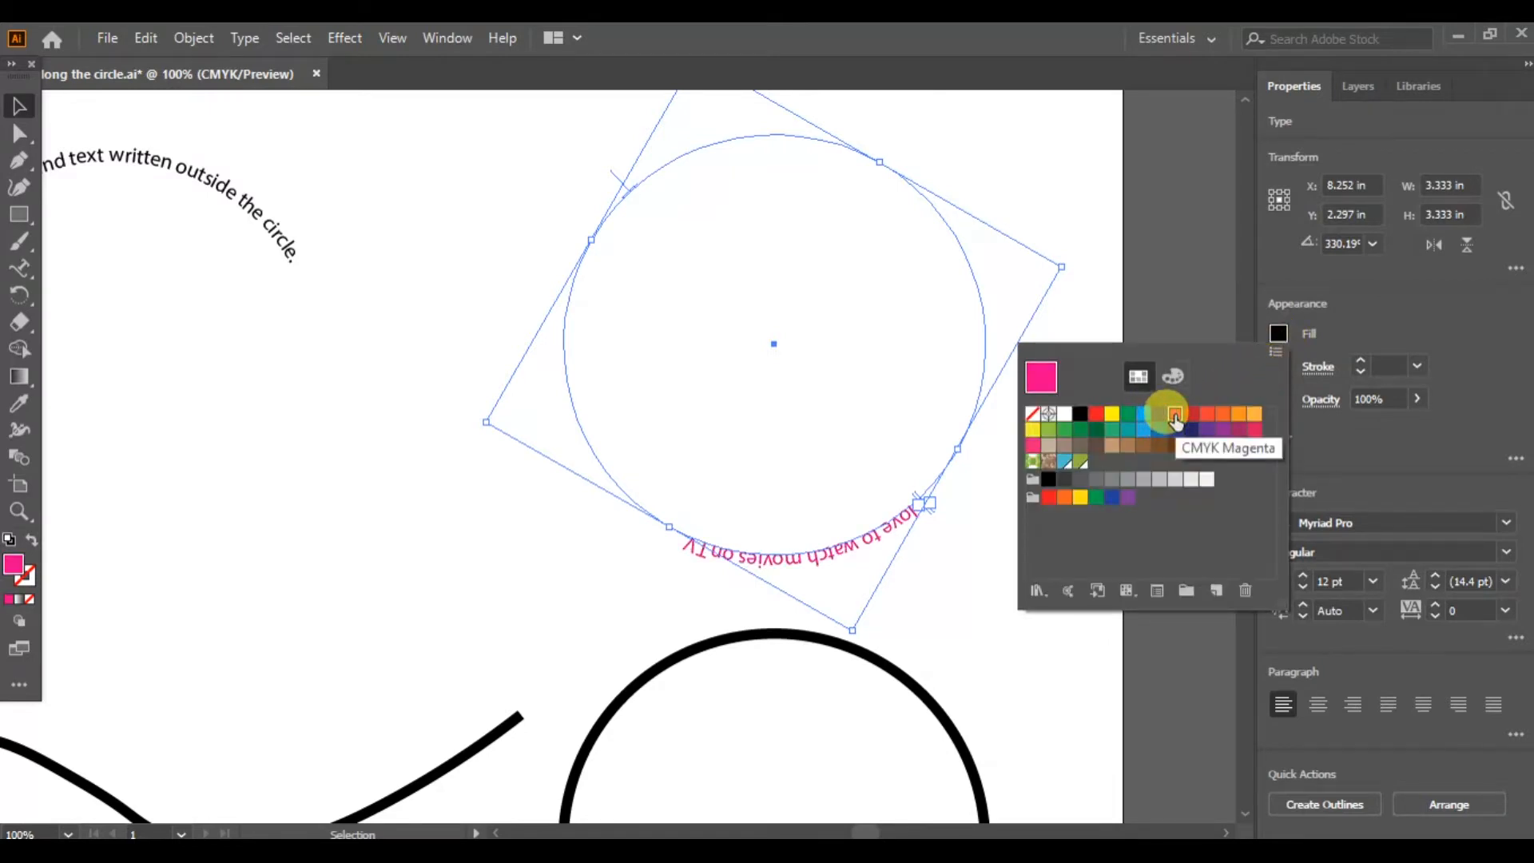
{"action": "left_click", "coordinate": [1322, 443]}
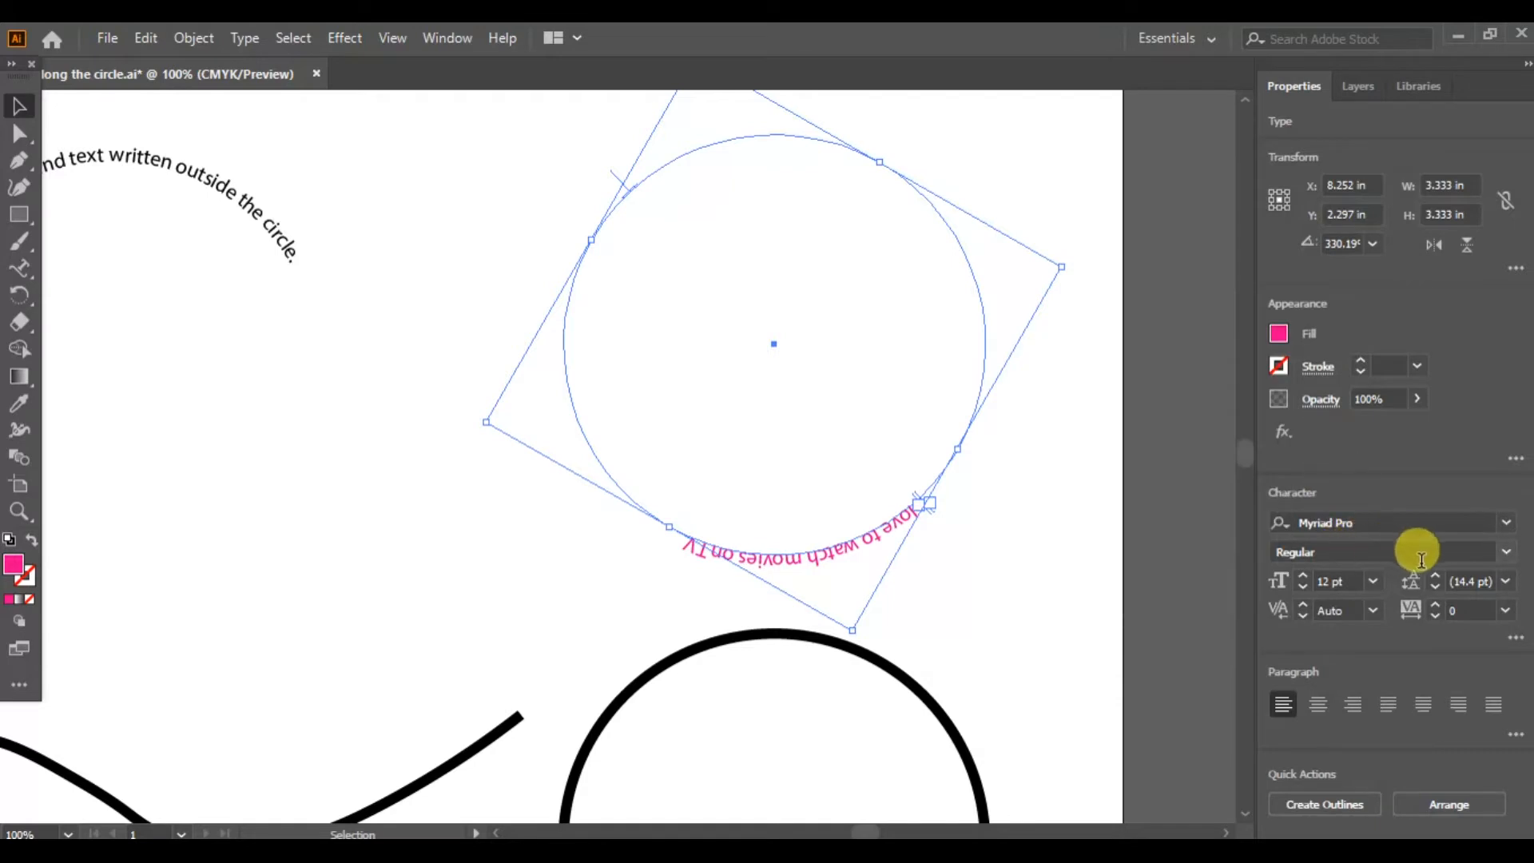
- Set the font size of the "I love to watch movies on TV" text to 14 pt and deselect it
{"action": "left_click", "coordinate": [1373, 583]}
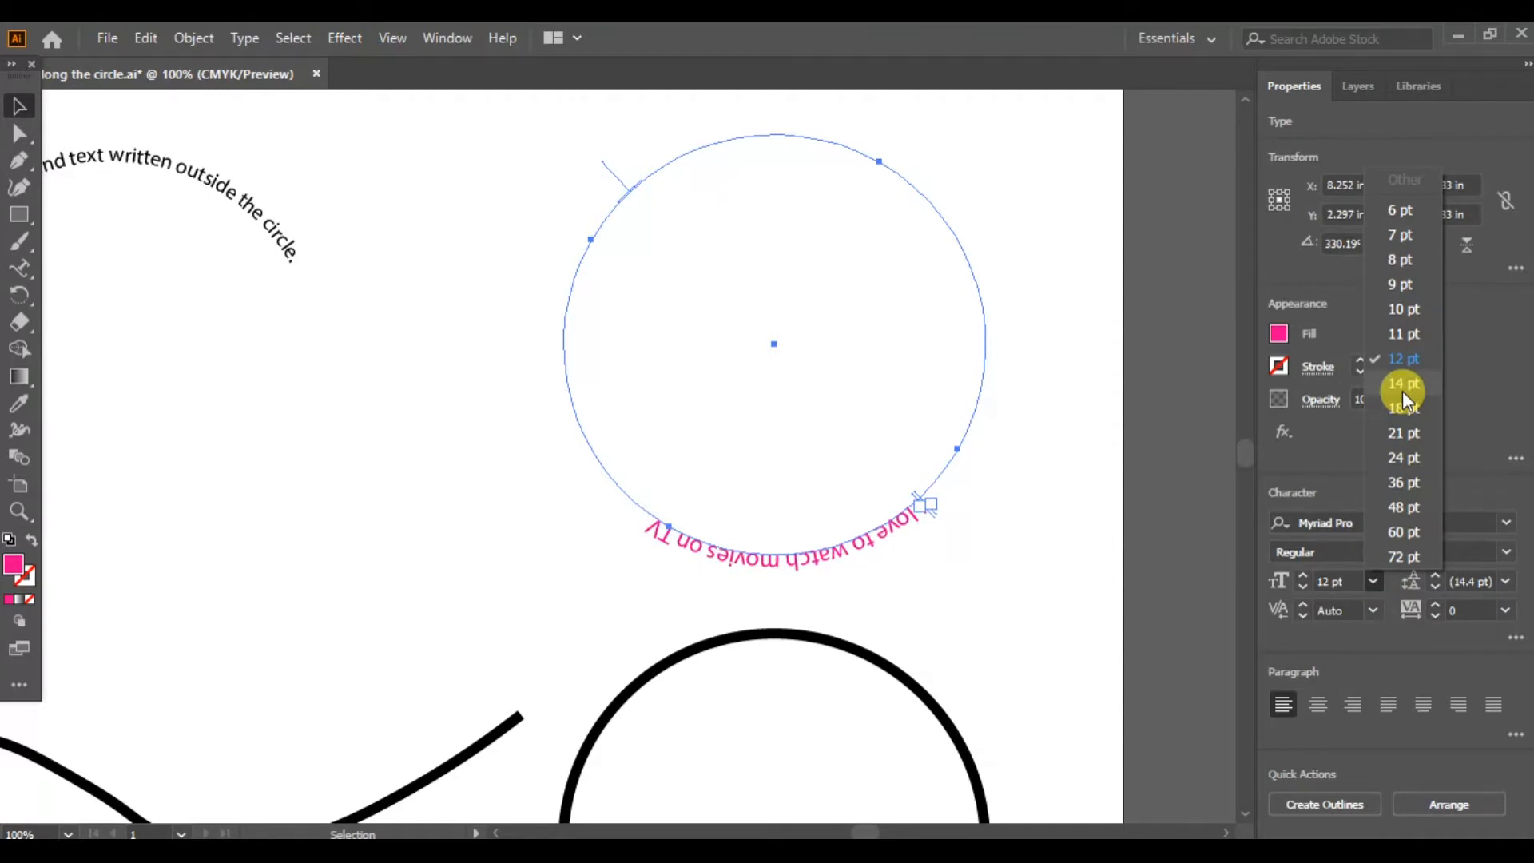
{"action": "left_click", "coordinate": [1402, 385]}
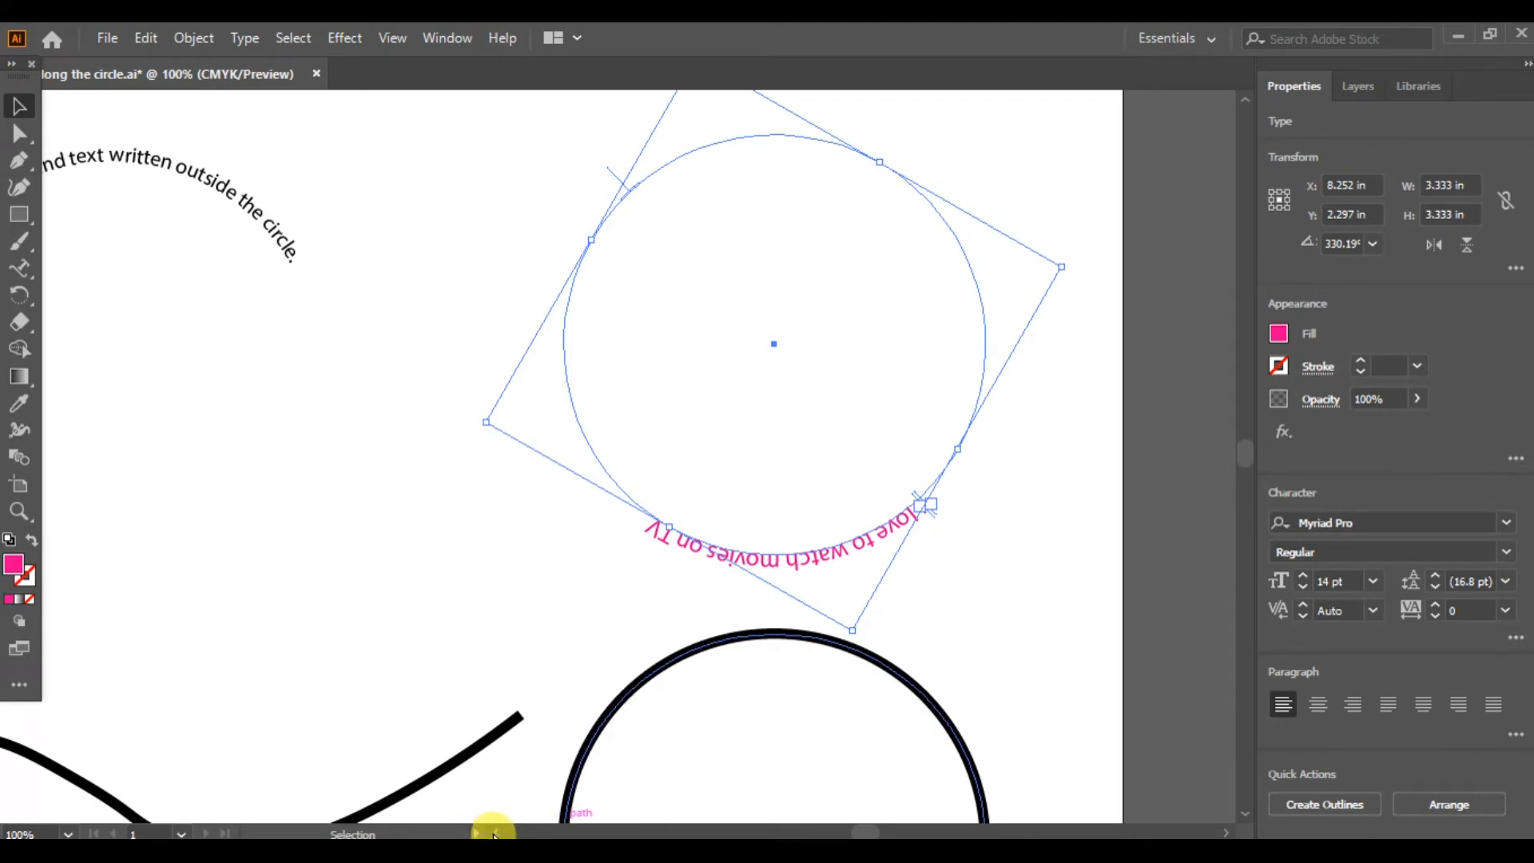
{"action": "scroll", "coordinate": [486, 833], "scroll_direction": "left", "scroll_amount": 5}
{"action": "scroll", "coordinate": [497, 833], "scroll_direction": "left", "scroll_amount": 1}
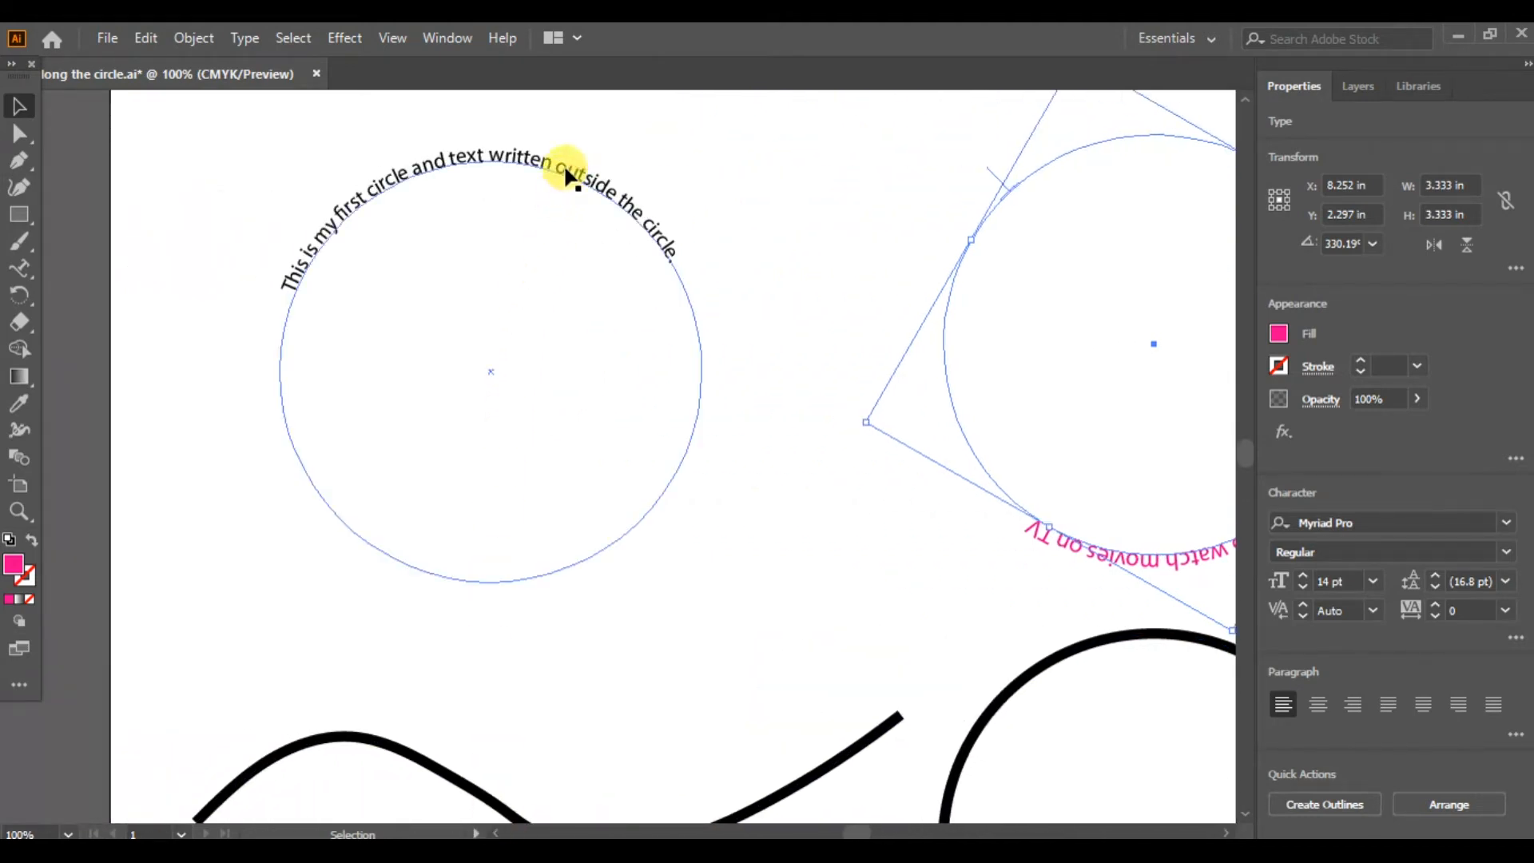
{"action": "left_click", "coordinate": [296, 37]}
{"action": "left_click", "coordinate": [331, 113]}
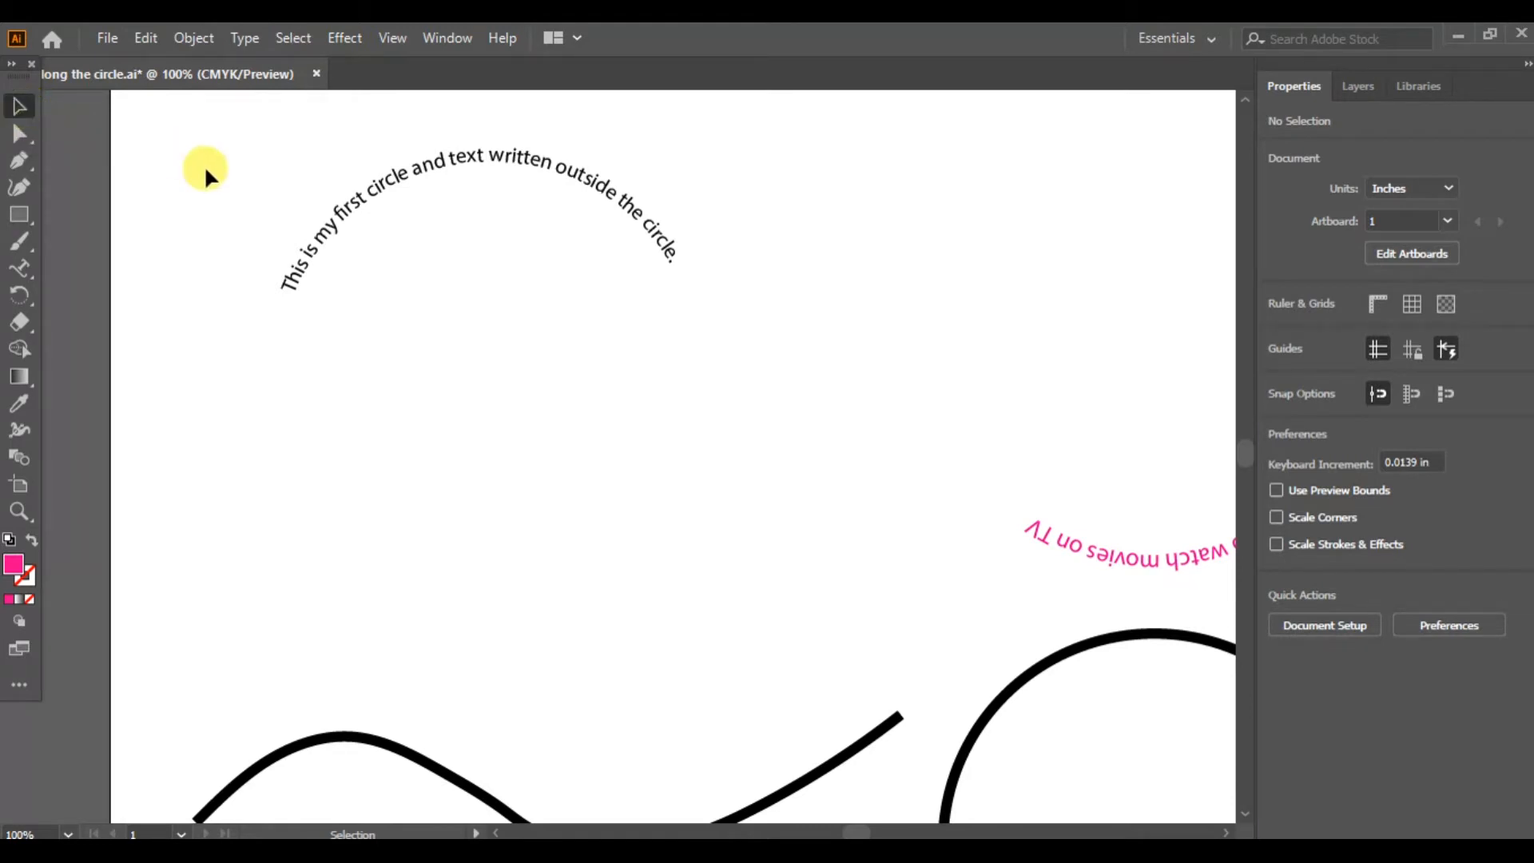
- Give the "This is my first circle and text written outside the circle." text a green fill and a 14 pt font size
{"action": "left_click", "coordinate": [323, 219]}
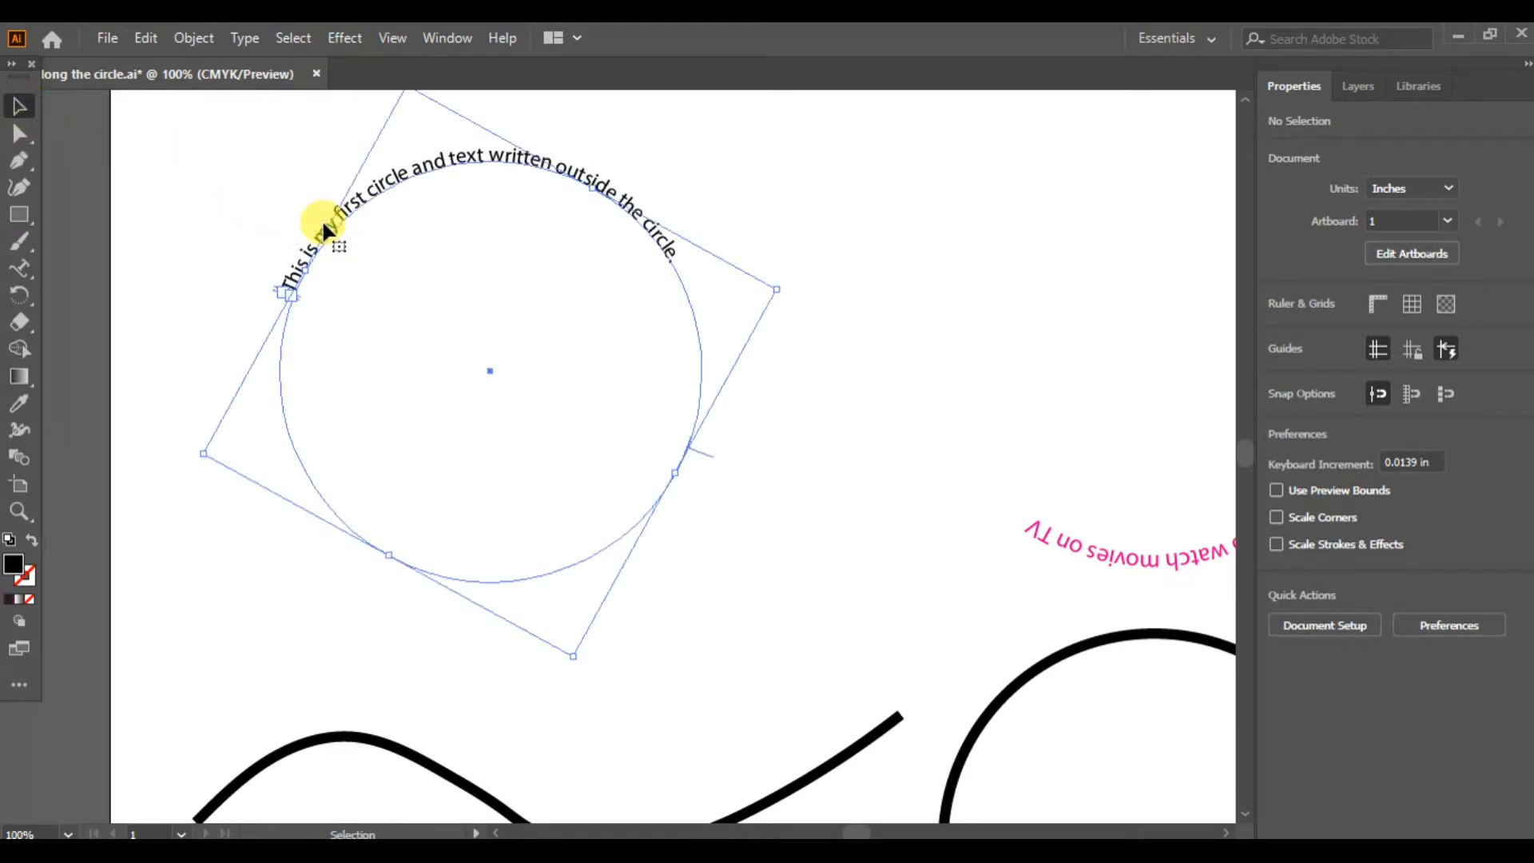
{"action": "left_click", "coordinate": [1276, 336]}
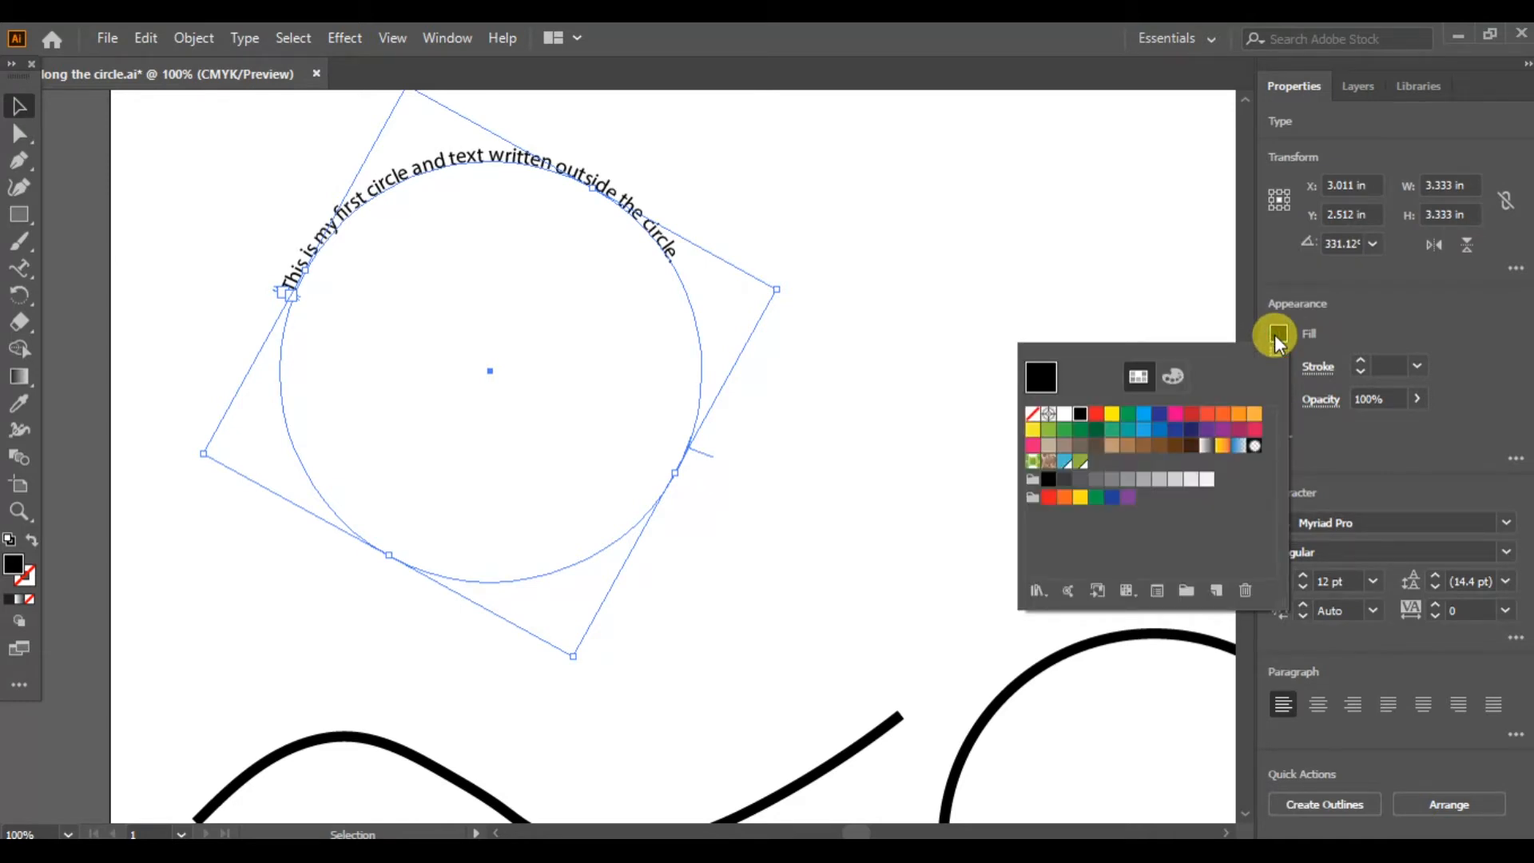
{"action": "left_click", "coordinate": [1097, 497]}
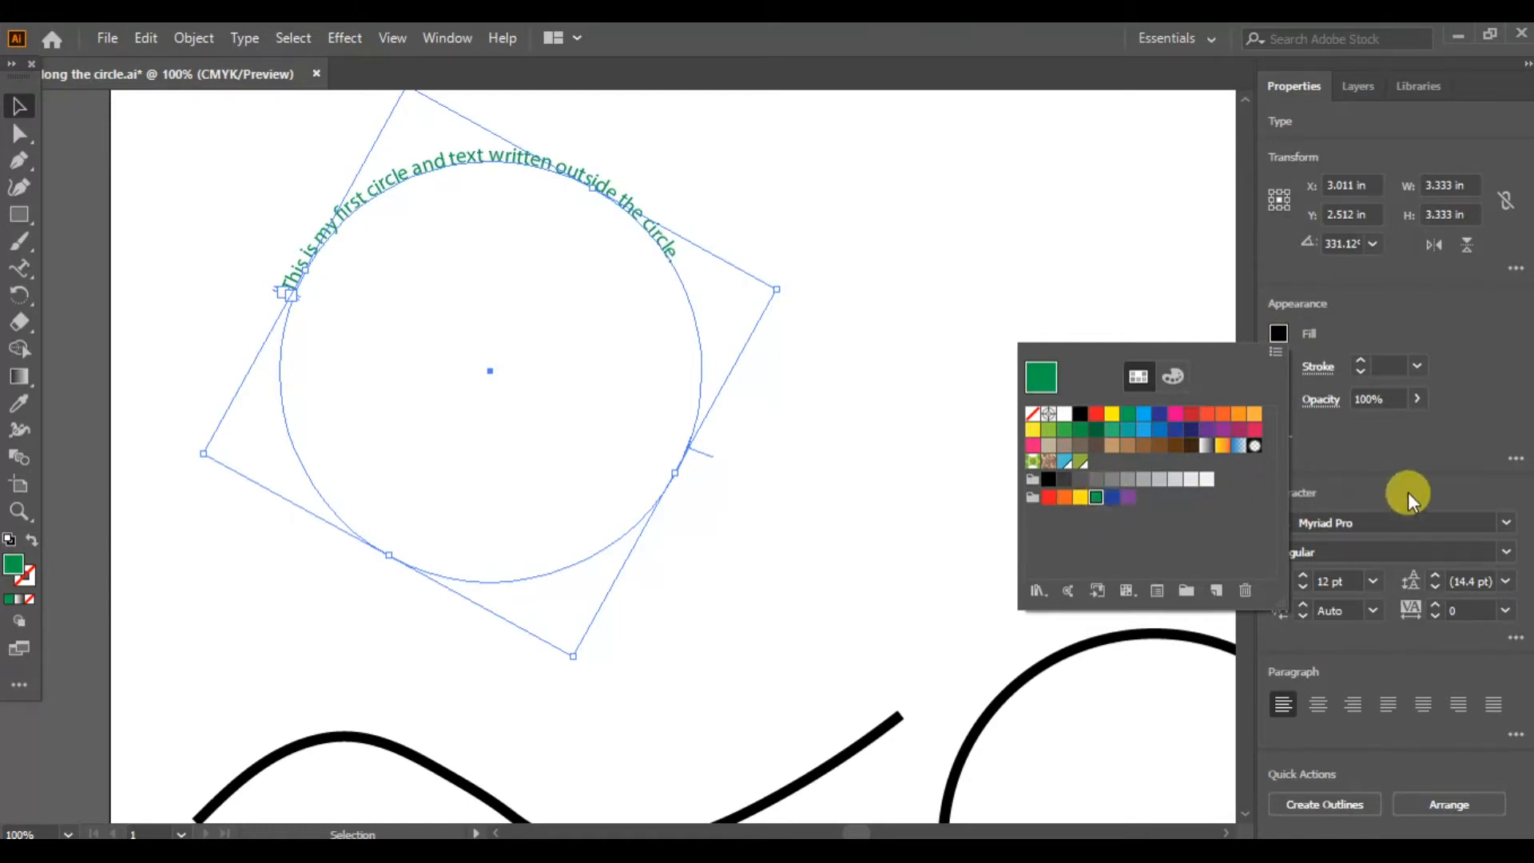
{"action": "left_click", "coordinate": [1371, 583]}
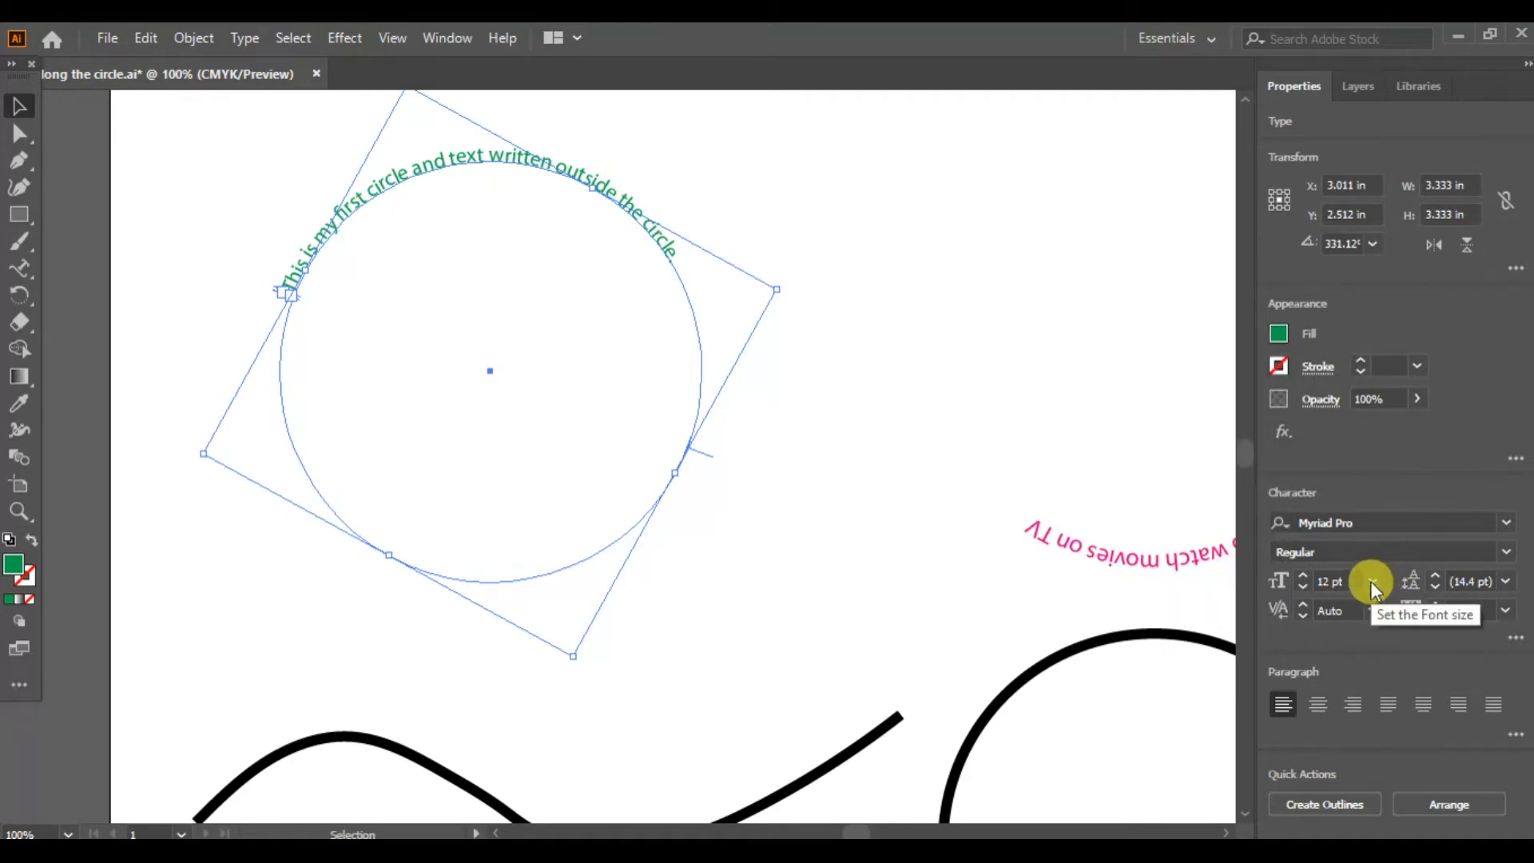
{"action": "left_click", "coordinate": [1371, 582]}
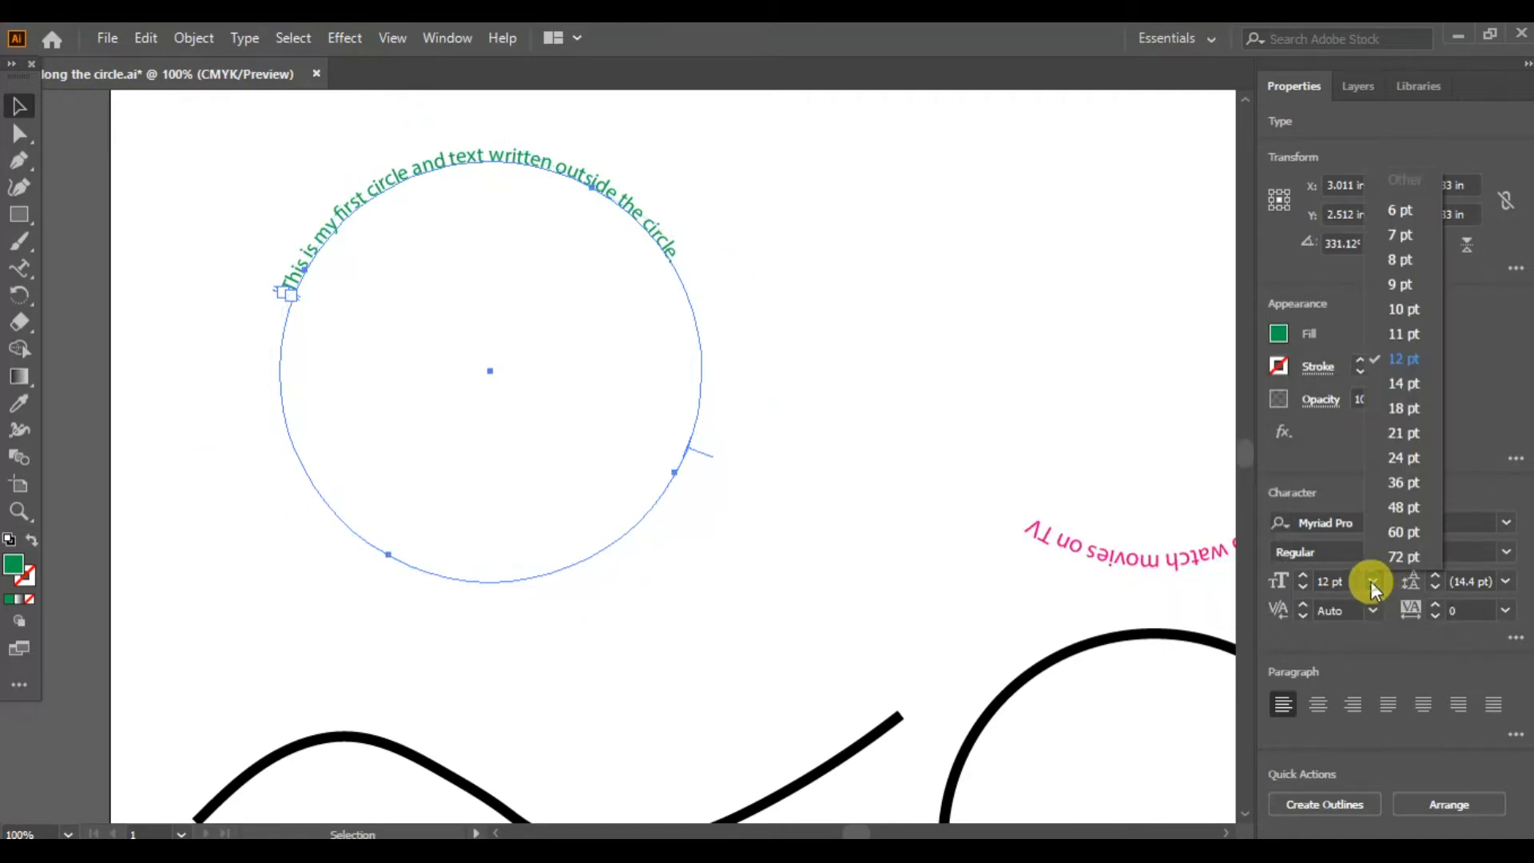
{"action": "left_click", "coordinate": [1393, 386]}
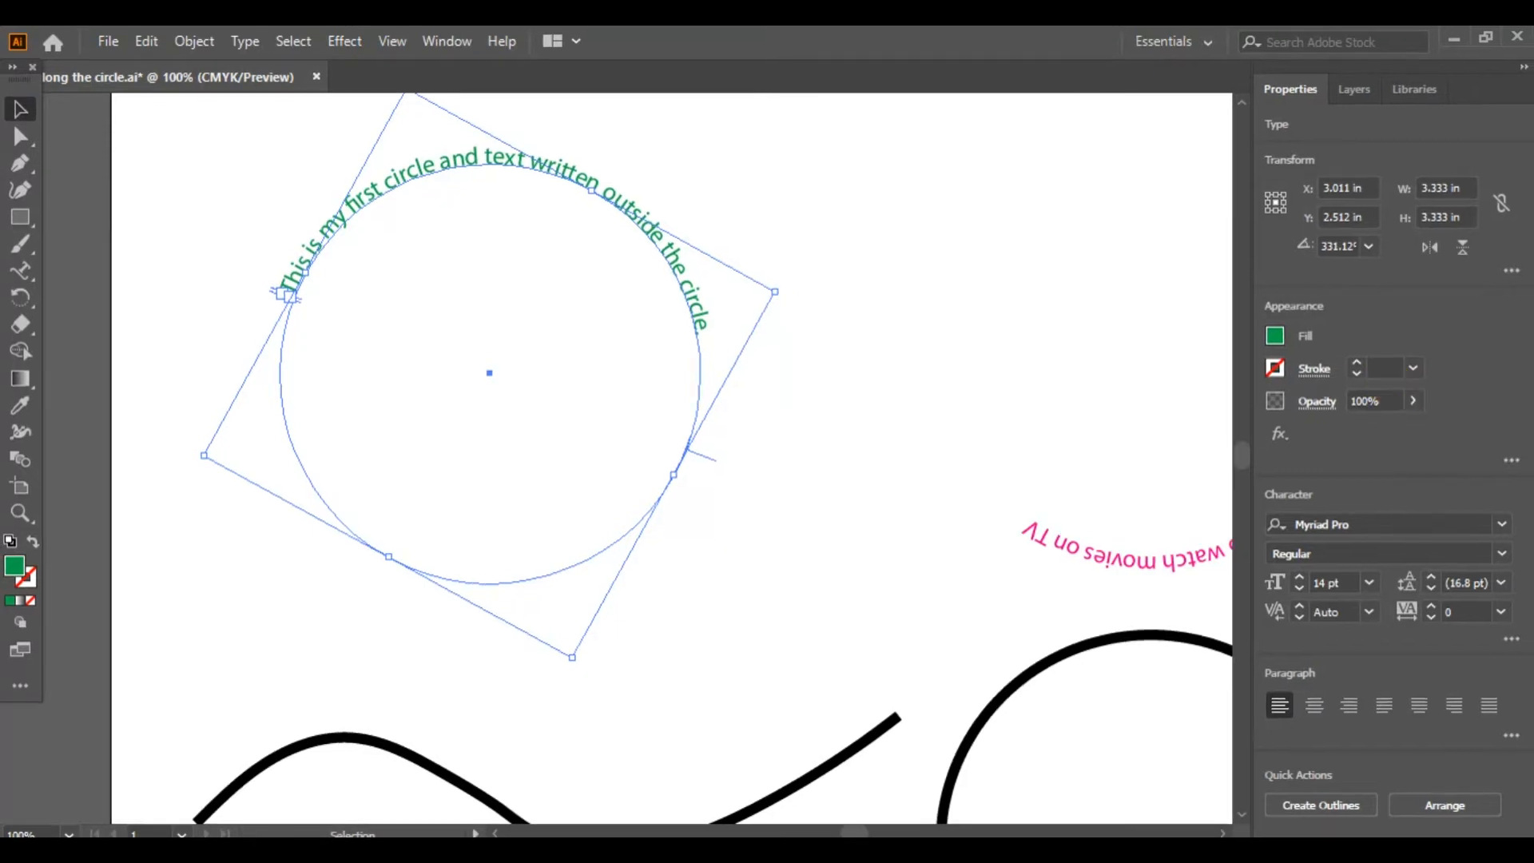
- Move the thick black circle onto the green text circle so that their centres coincide at X 3.01 in, Y 2.51 in
{"action": "left_click", "coordinate": [398, 39]}
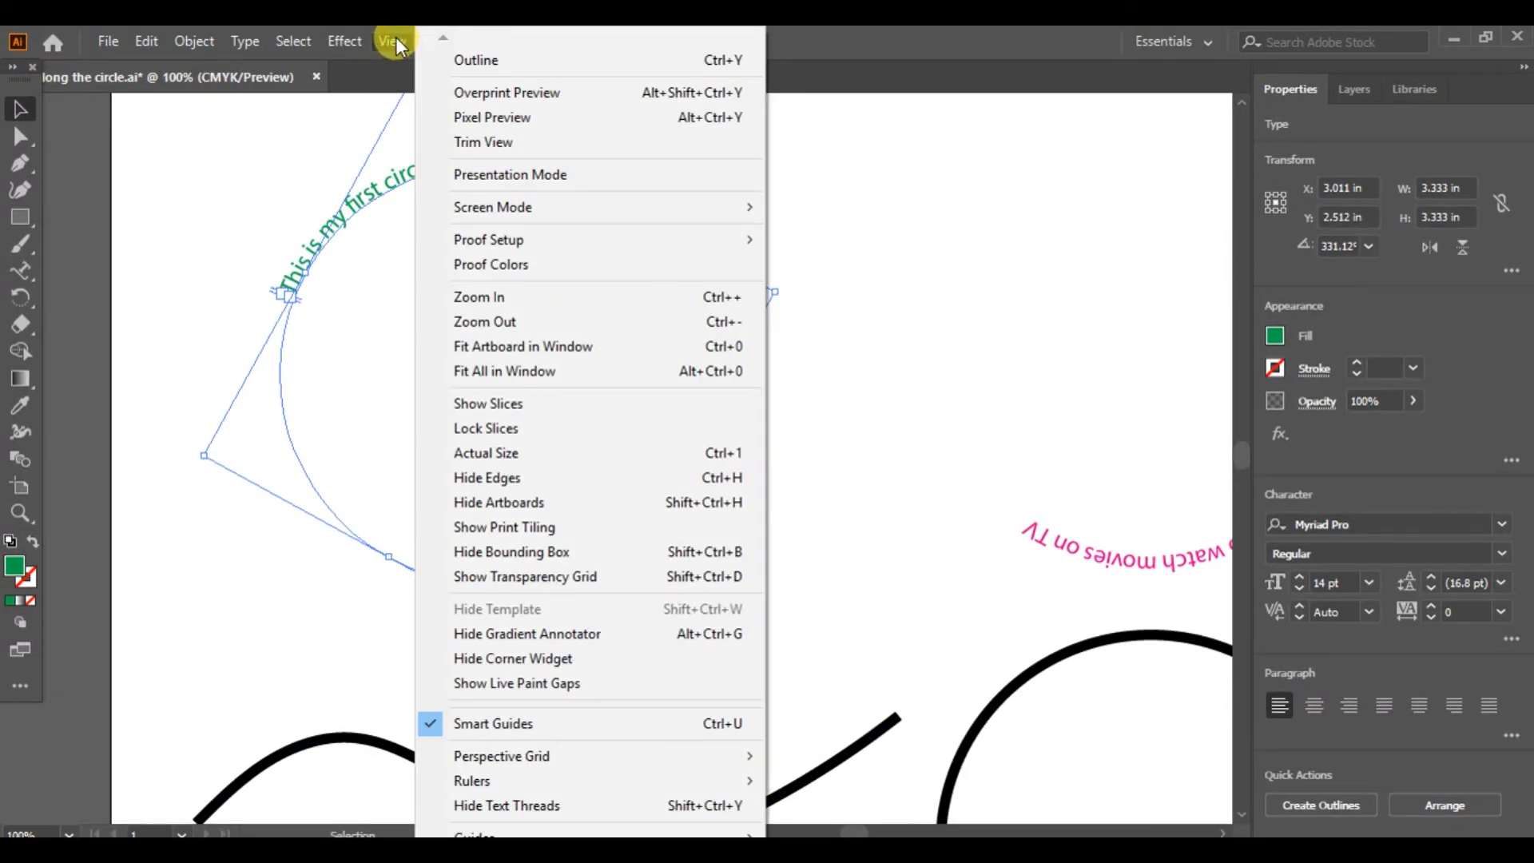
{"action": "left_click", "coordinate": [480, 371]}
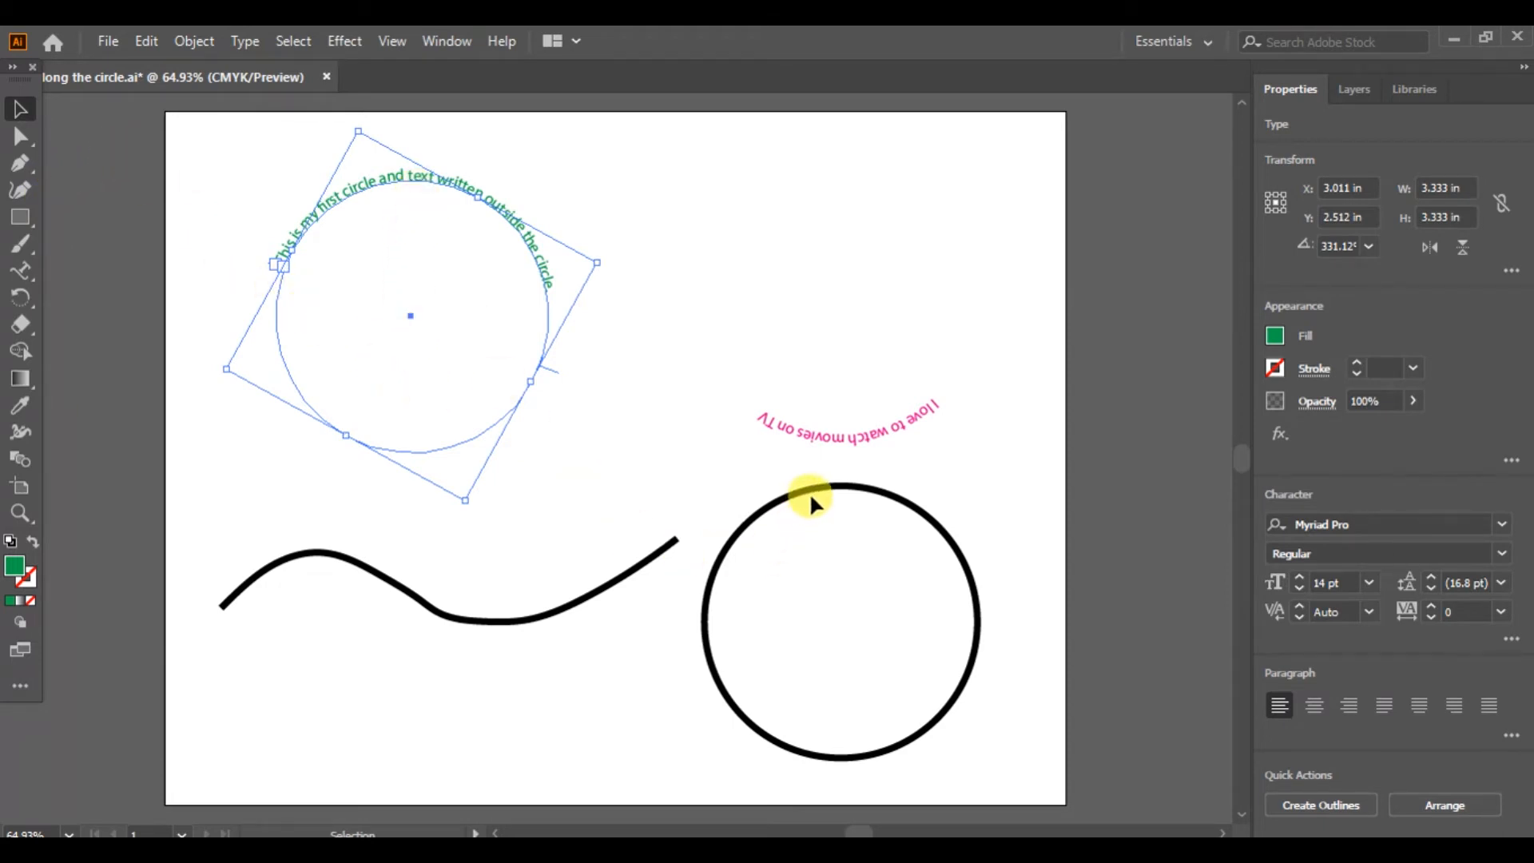
{"action": "left_click_drag", "start_coordinate": [812, 483], "coordinate": [383, 183]}
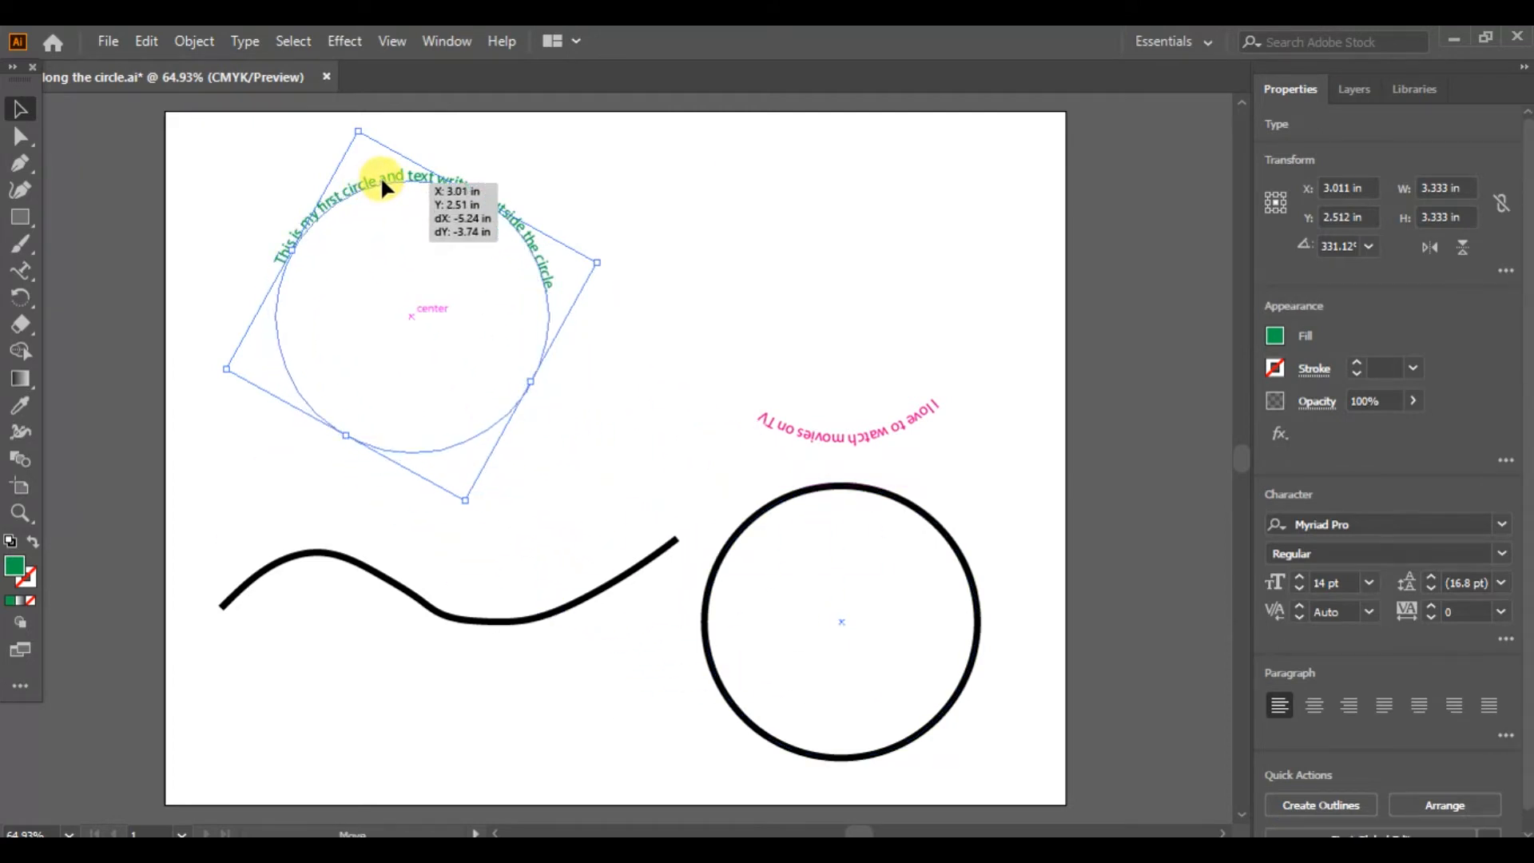
{"action": "left_click_drag", "start_coordinate": [379, 183], "coordinate": [380, 183]}
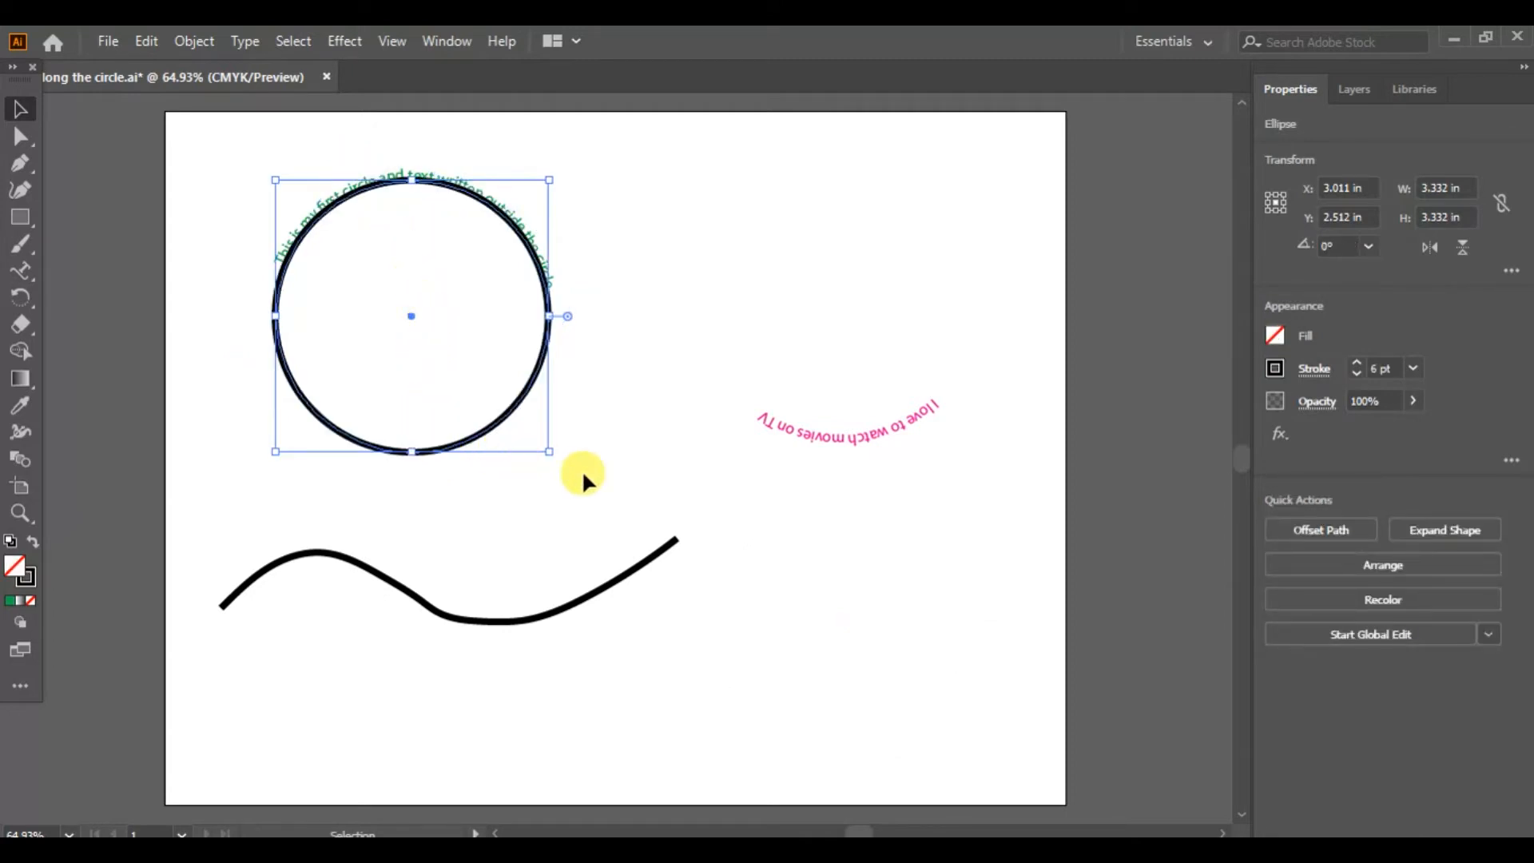
- Move the magenta text circle onto the black circle's centre, nudge it up one increment to Y 2.498 in, and deselect it
{"action": "left_click_drag", "start_coordinate": [875, 432], "coordinate": [446, 451]}
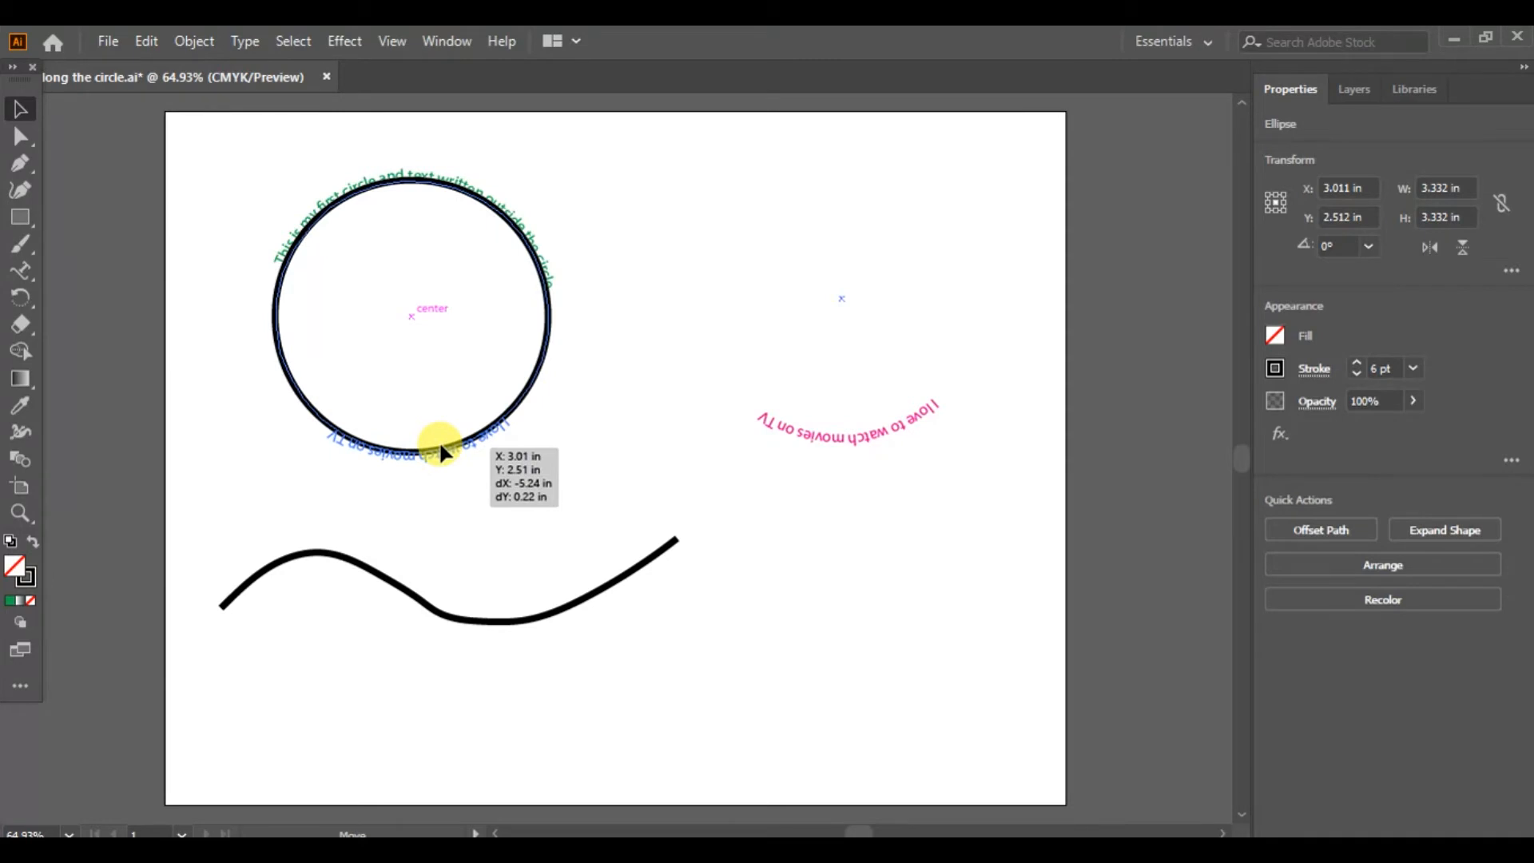
{"action": "left_click_drag", "start_coordinate": [440, 449], "coordinate": [440, 449]}
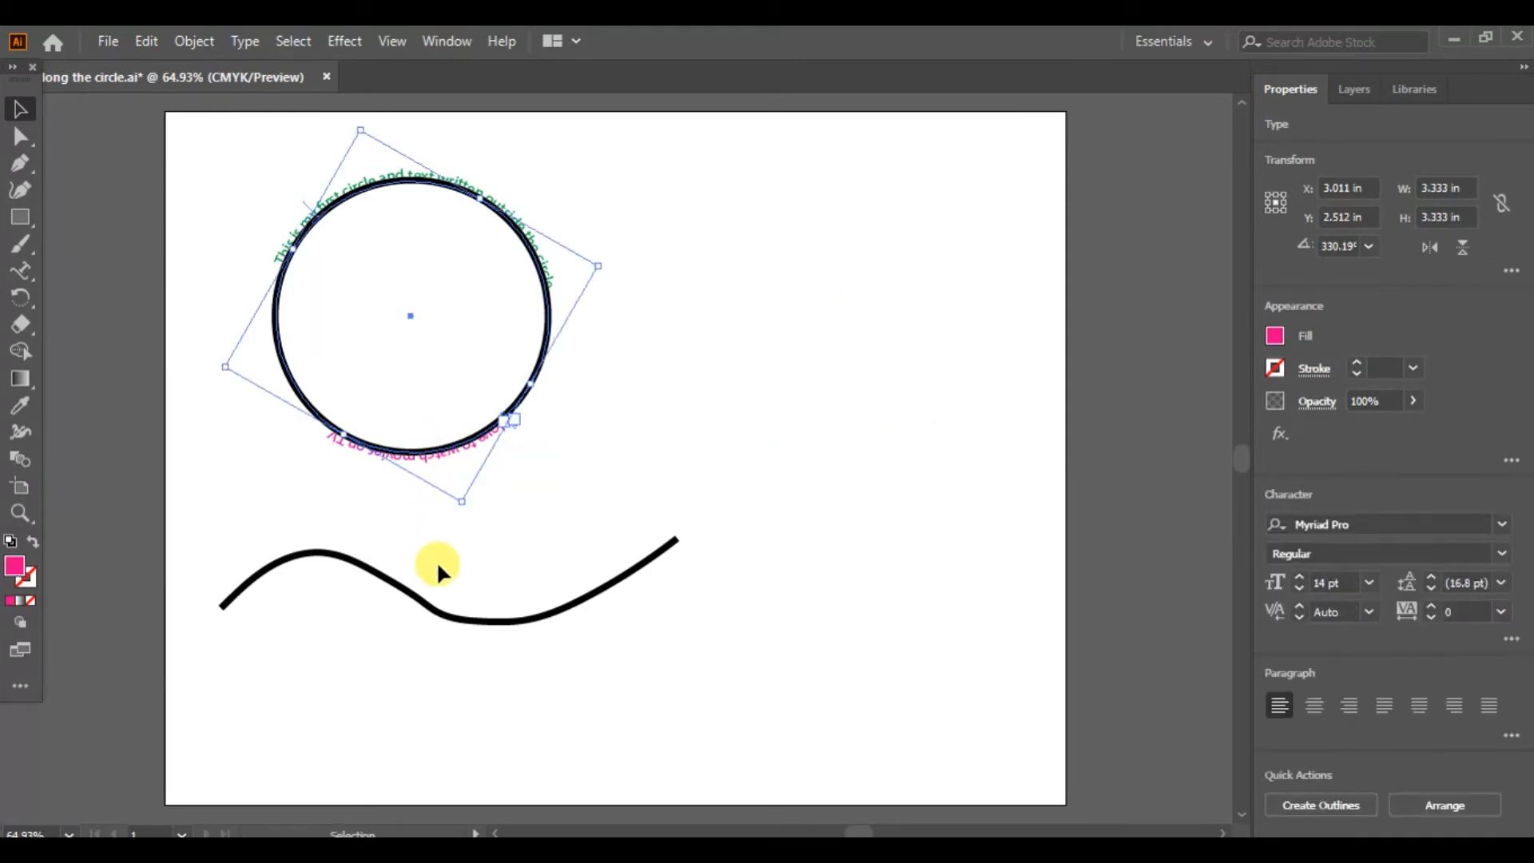
{"action": "key", "text": "Up"}
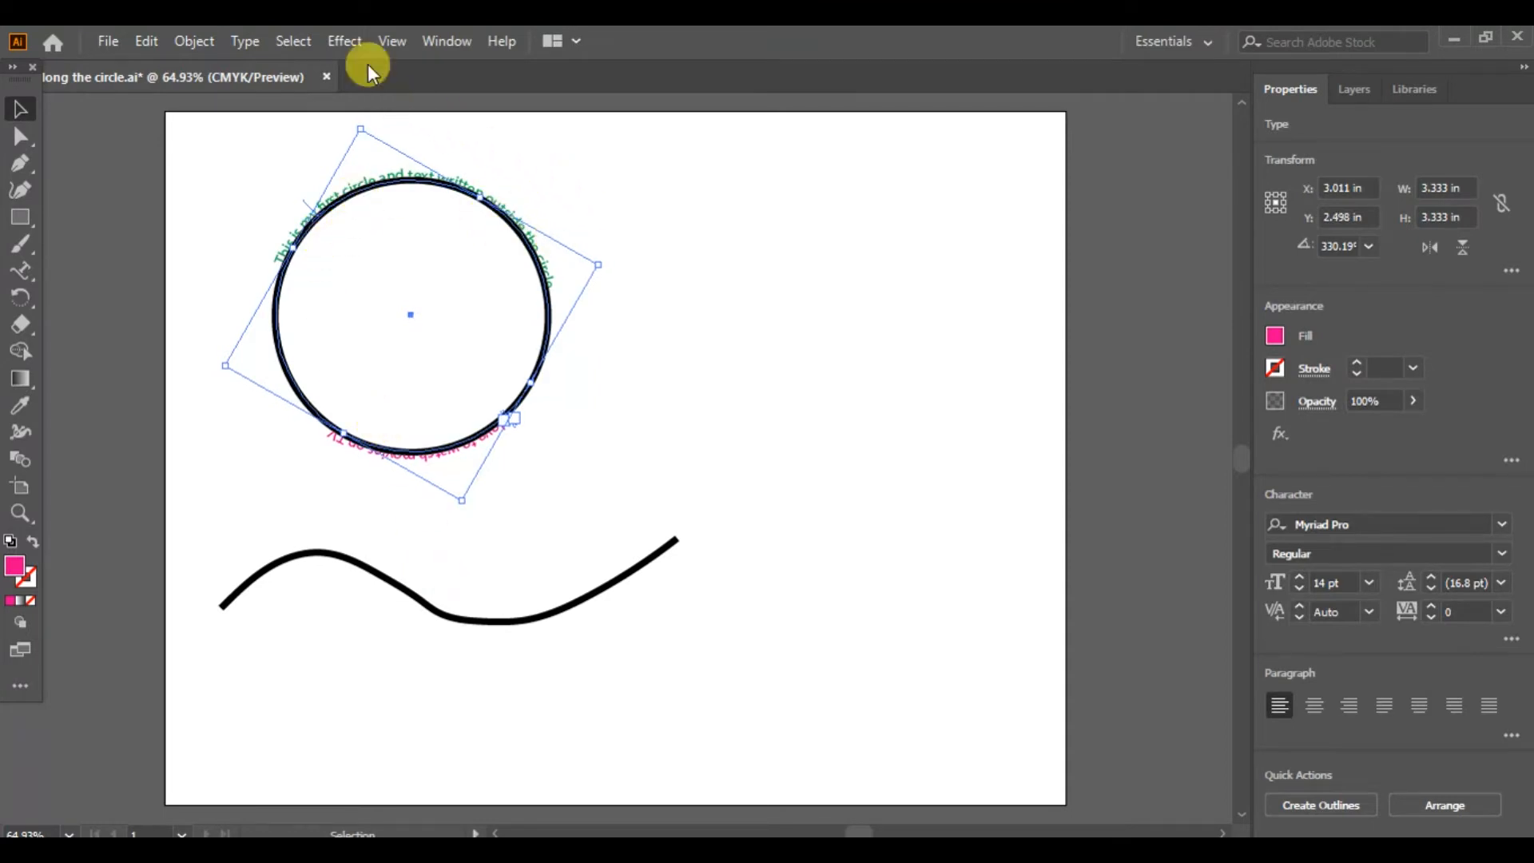
{"action": "left_click", "coordinate": [293, 41]}
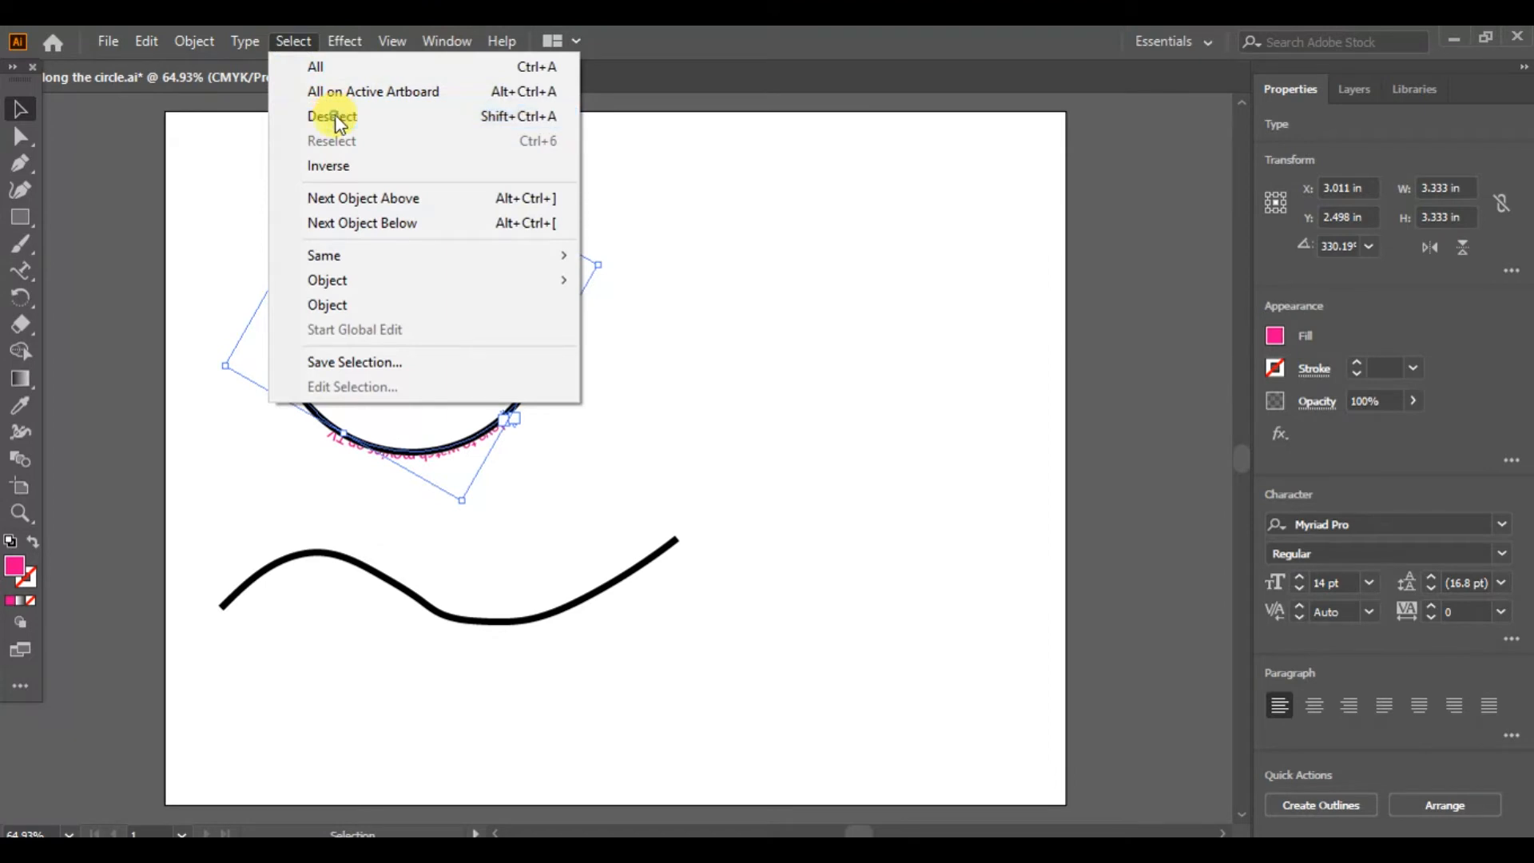
{"action": "left_click", "coordinate": [334, 116]}
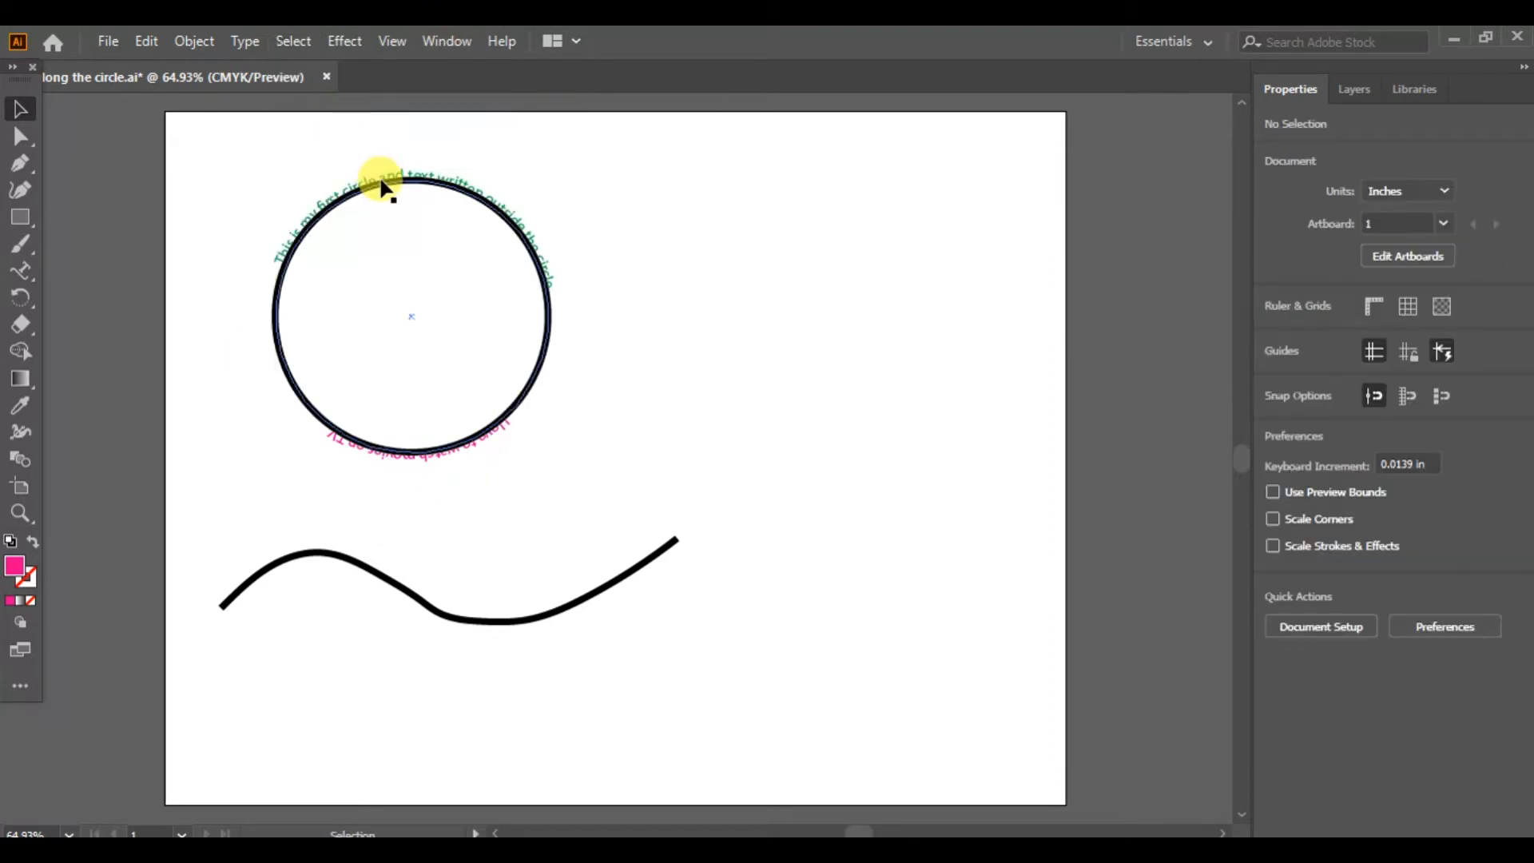
- Nudge the green text circle down one increment to Y 2.526 in and deselect it
{"action": "left_click", "coordinate": [298, 254]}
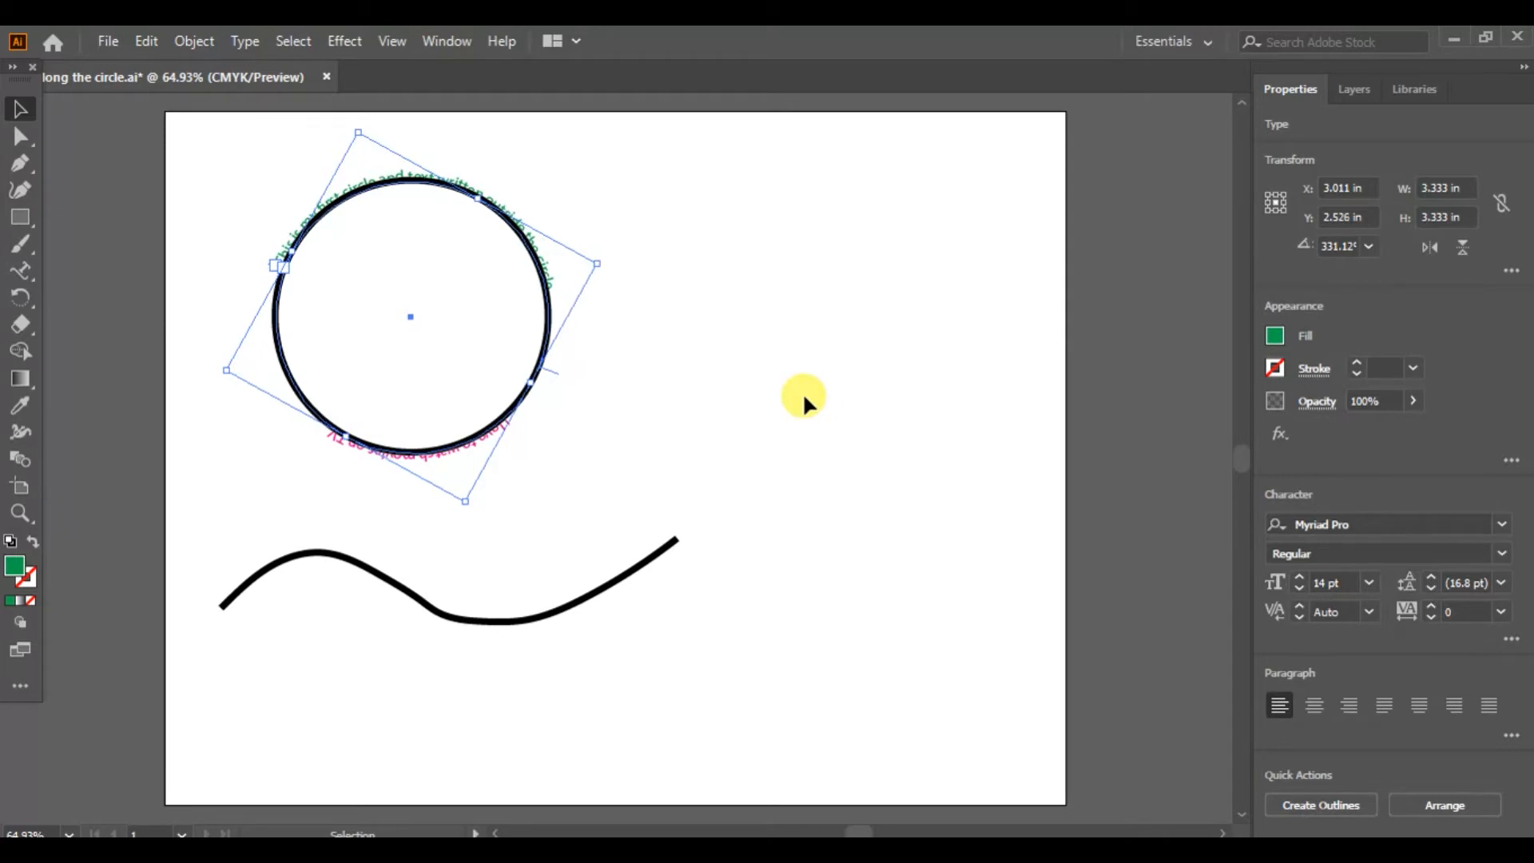
{"action": "left_click", "coordinate": [294, 40]}
{"action": "left_click", "coordinate": [322, 112]}
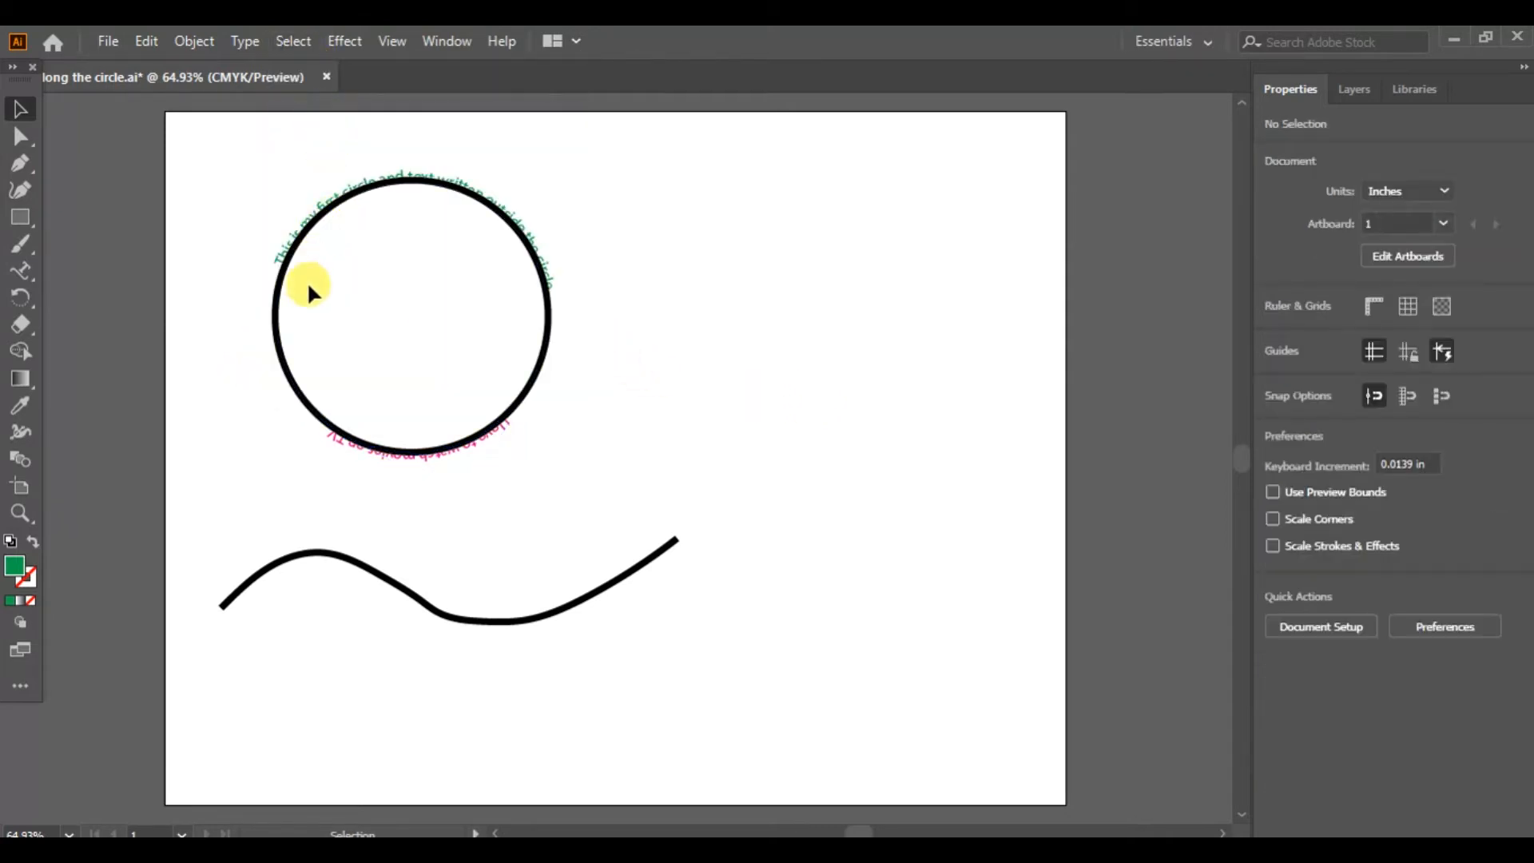
- Change the stroke colour of the thick black circle to orange and deselect it
{"action": "left_click", "coordinate": [280, 335]}
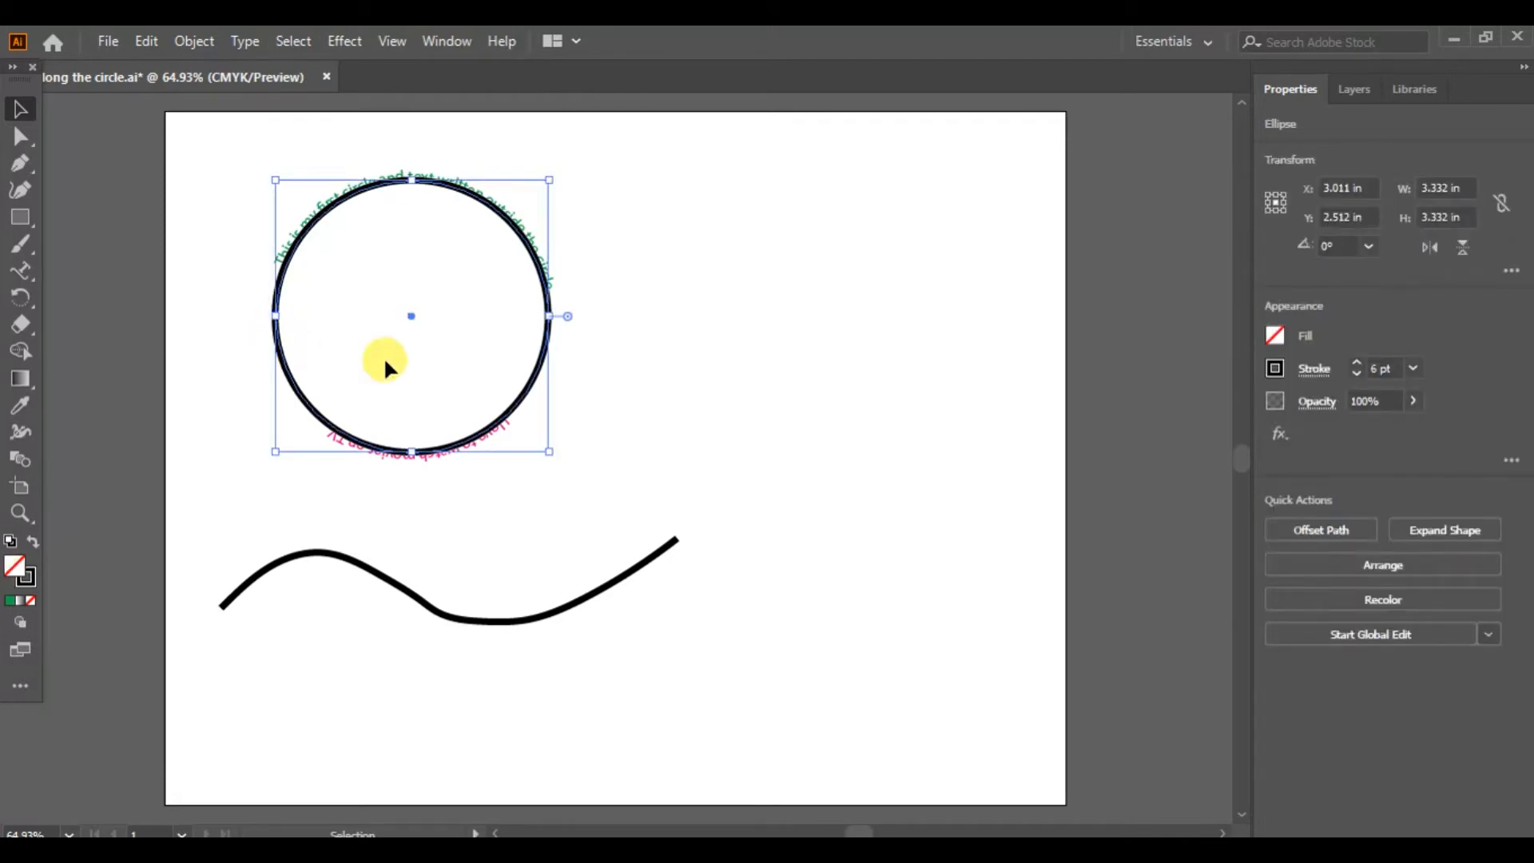
{"action": "left_click", "coordinate": [1276, 369]}
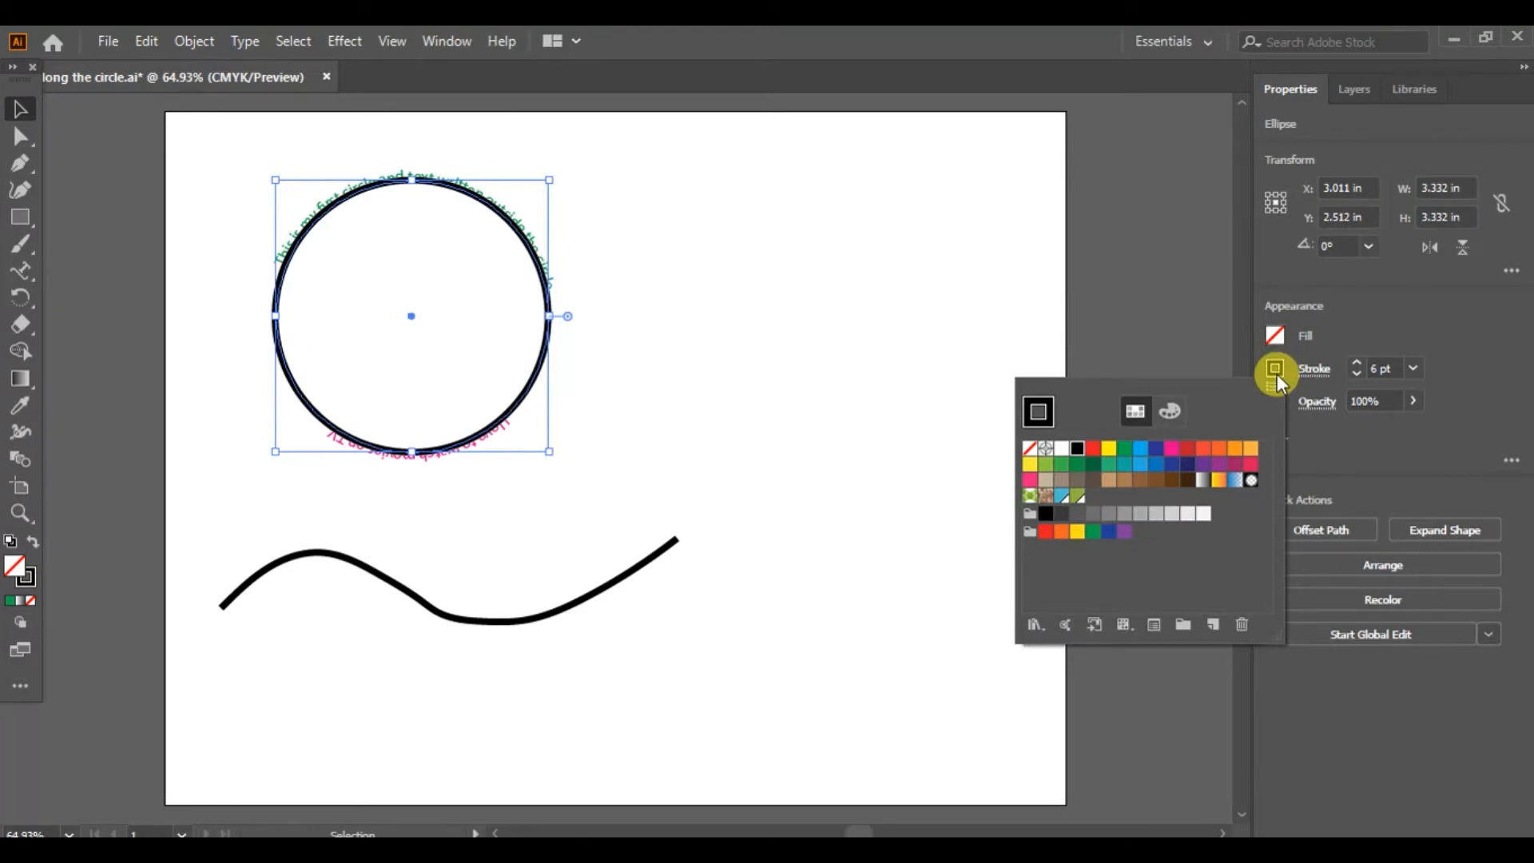
{"action": "left_click", "coordinate": [1233, 452]}
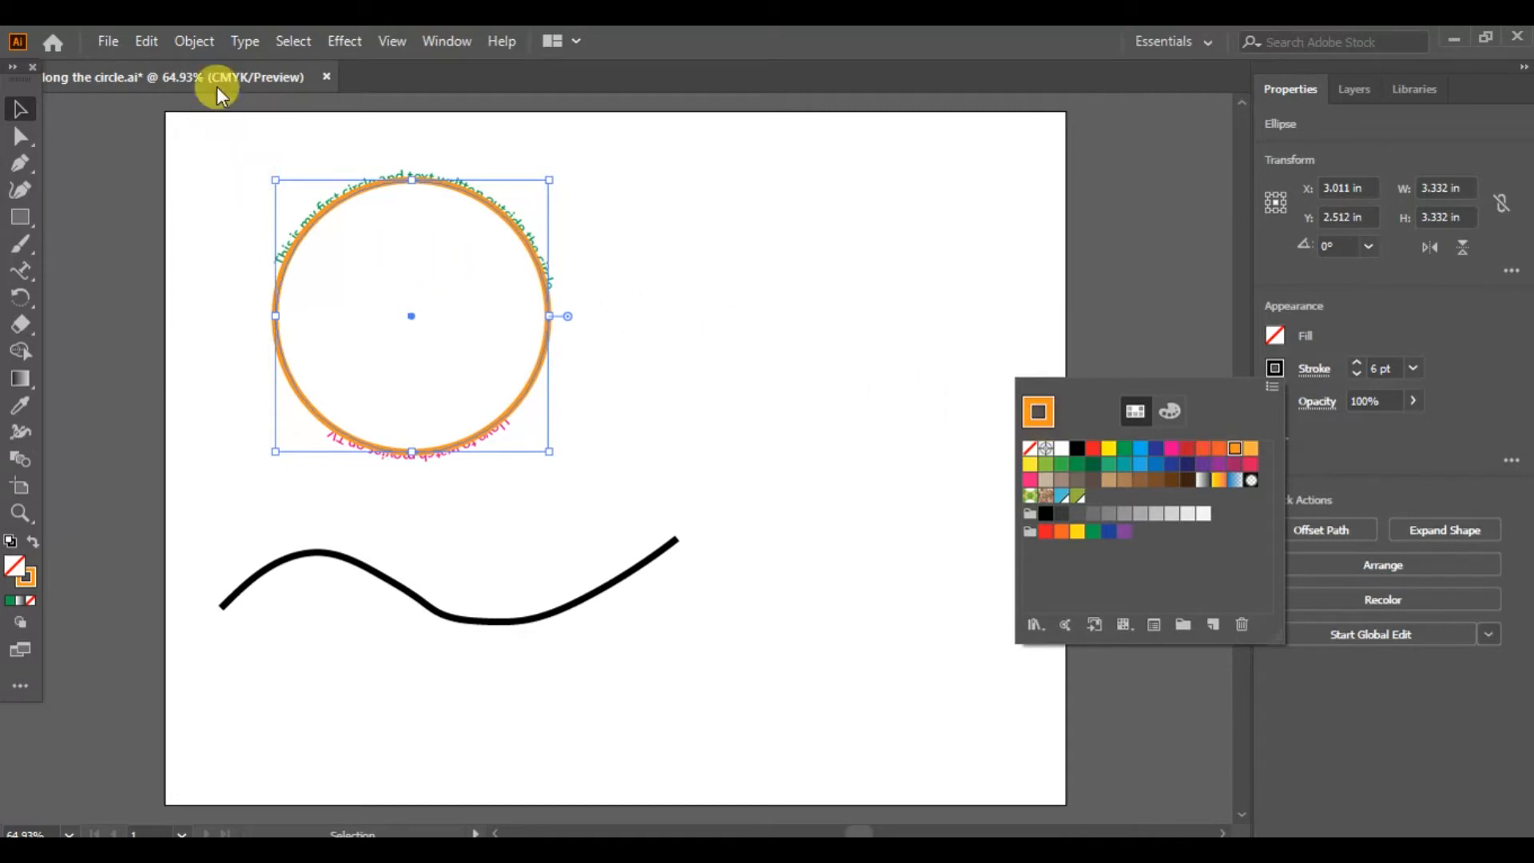
{"action": "left_click", "coordinate": [285, 43]}
{"action": "left_click", "coordinate": [285, 43]}
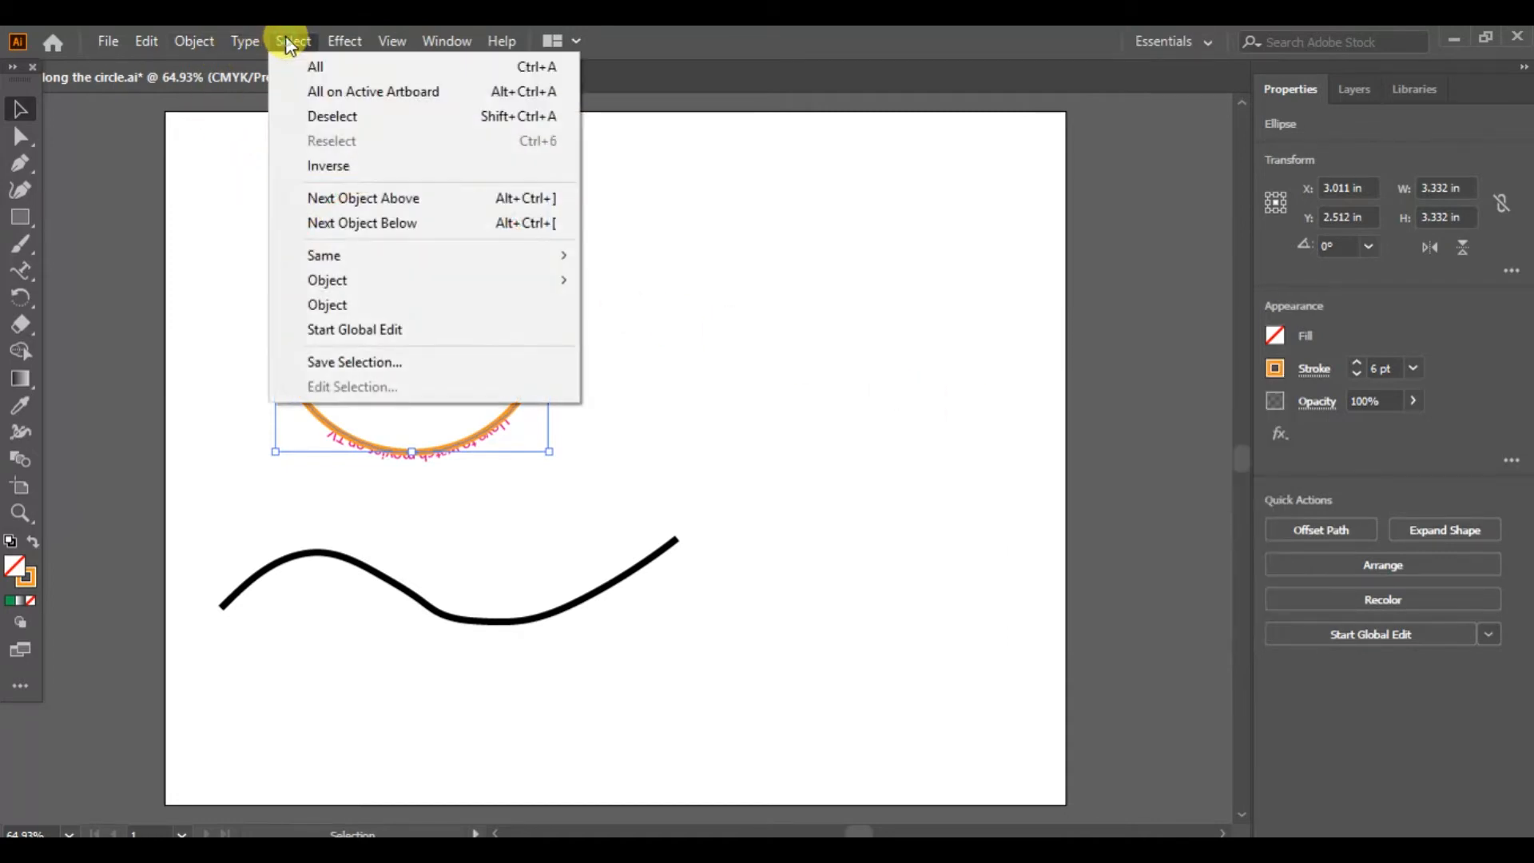
{"action": "left_click", "coordinate": [316, 112]}
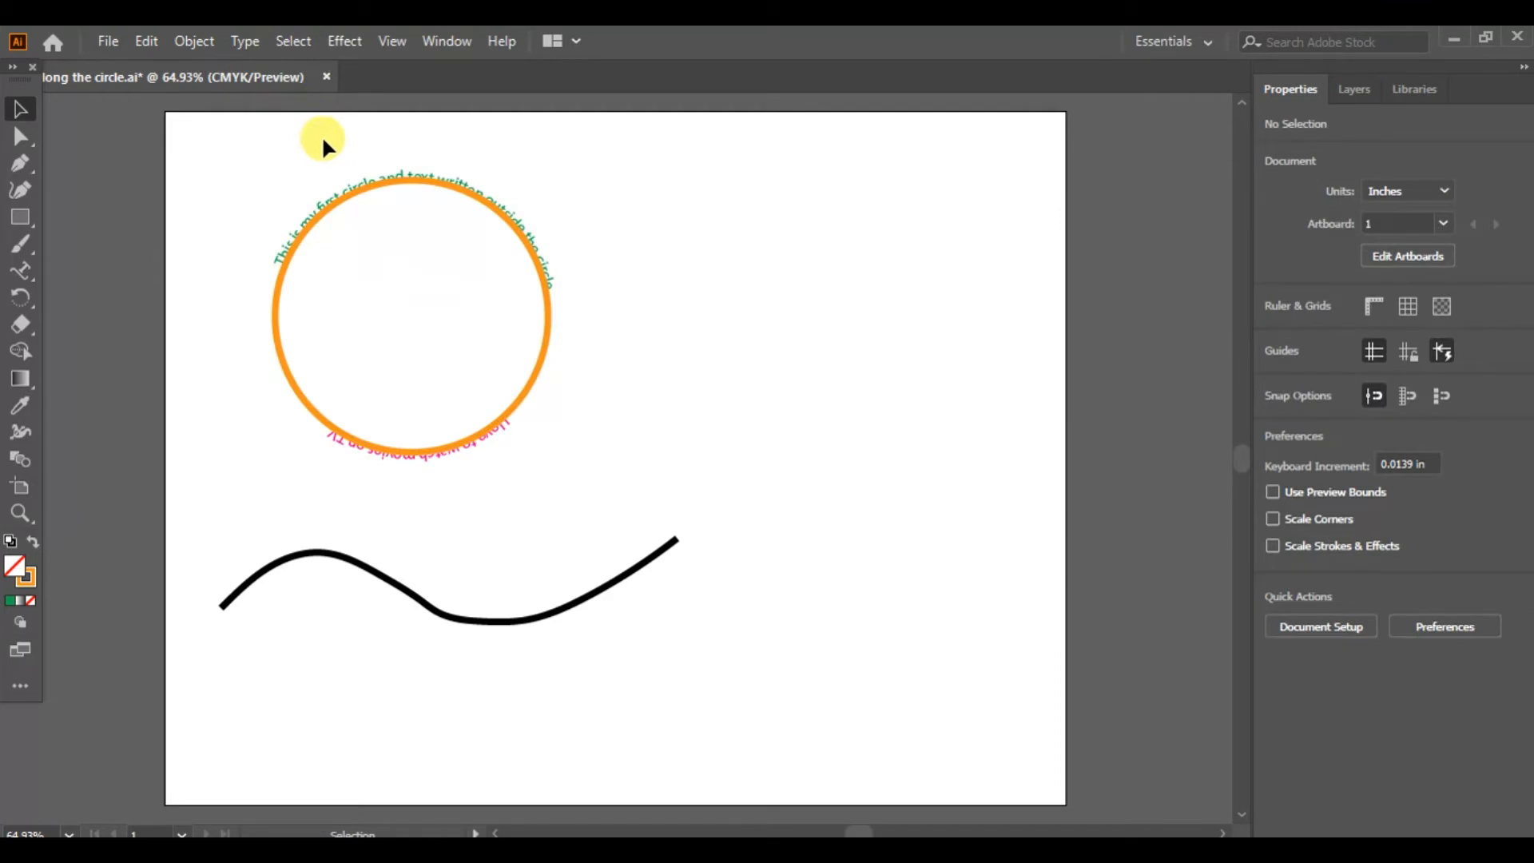
- Examine at 150% zoom how the green and magenta texts sit around the orange circle
{"action": "left_click", "coordinate": [389, 46]}
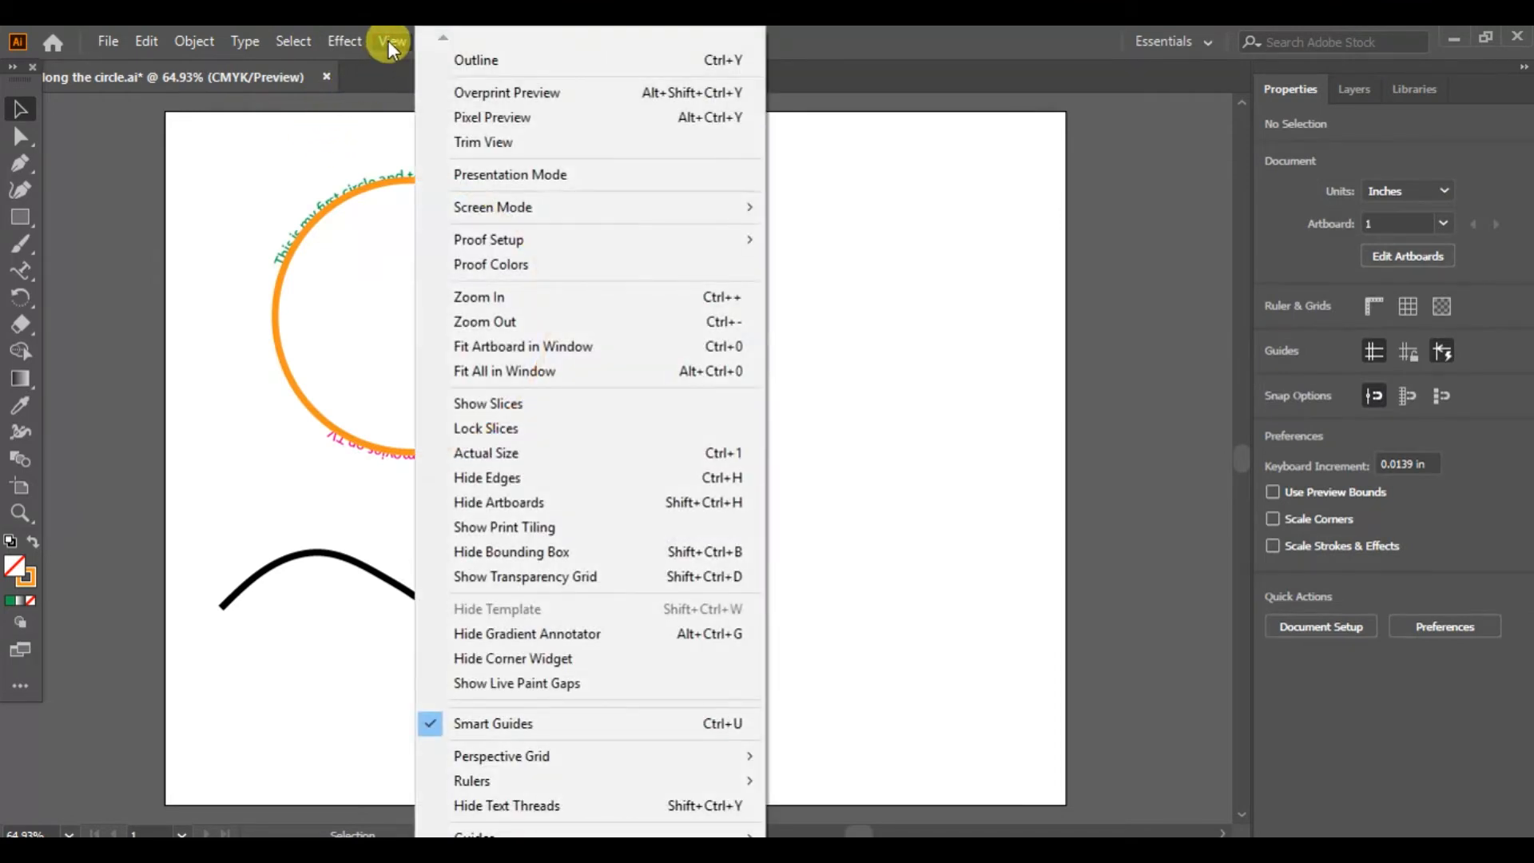
{"action": "left_click", "coordinate": [489, 297]}
{"action": "left_click", "coordinate": [485, 290]}
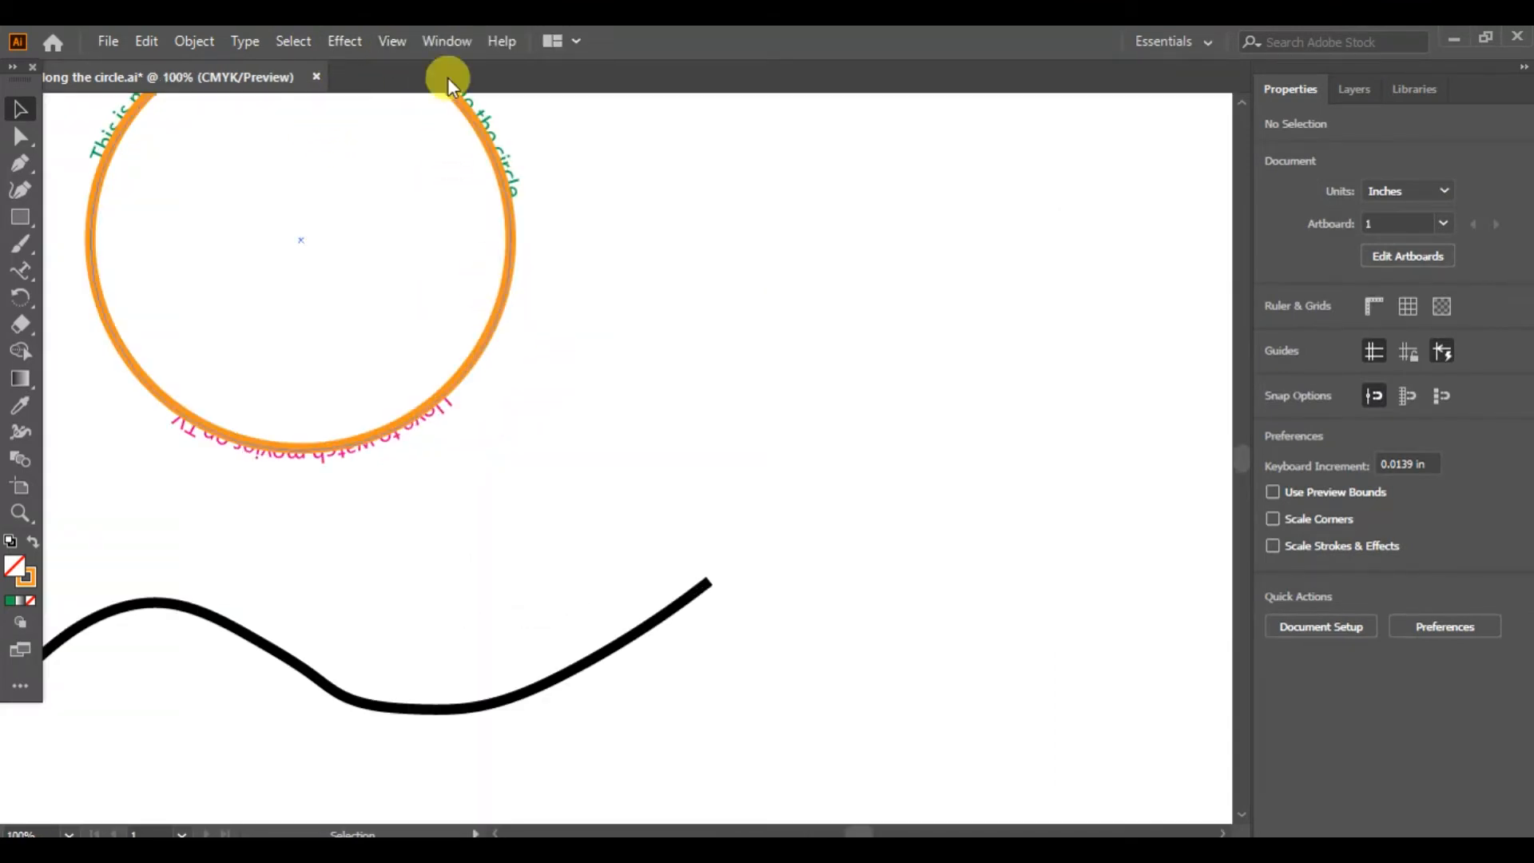
{"action": "left_click", "coordinate": [389, 45]}
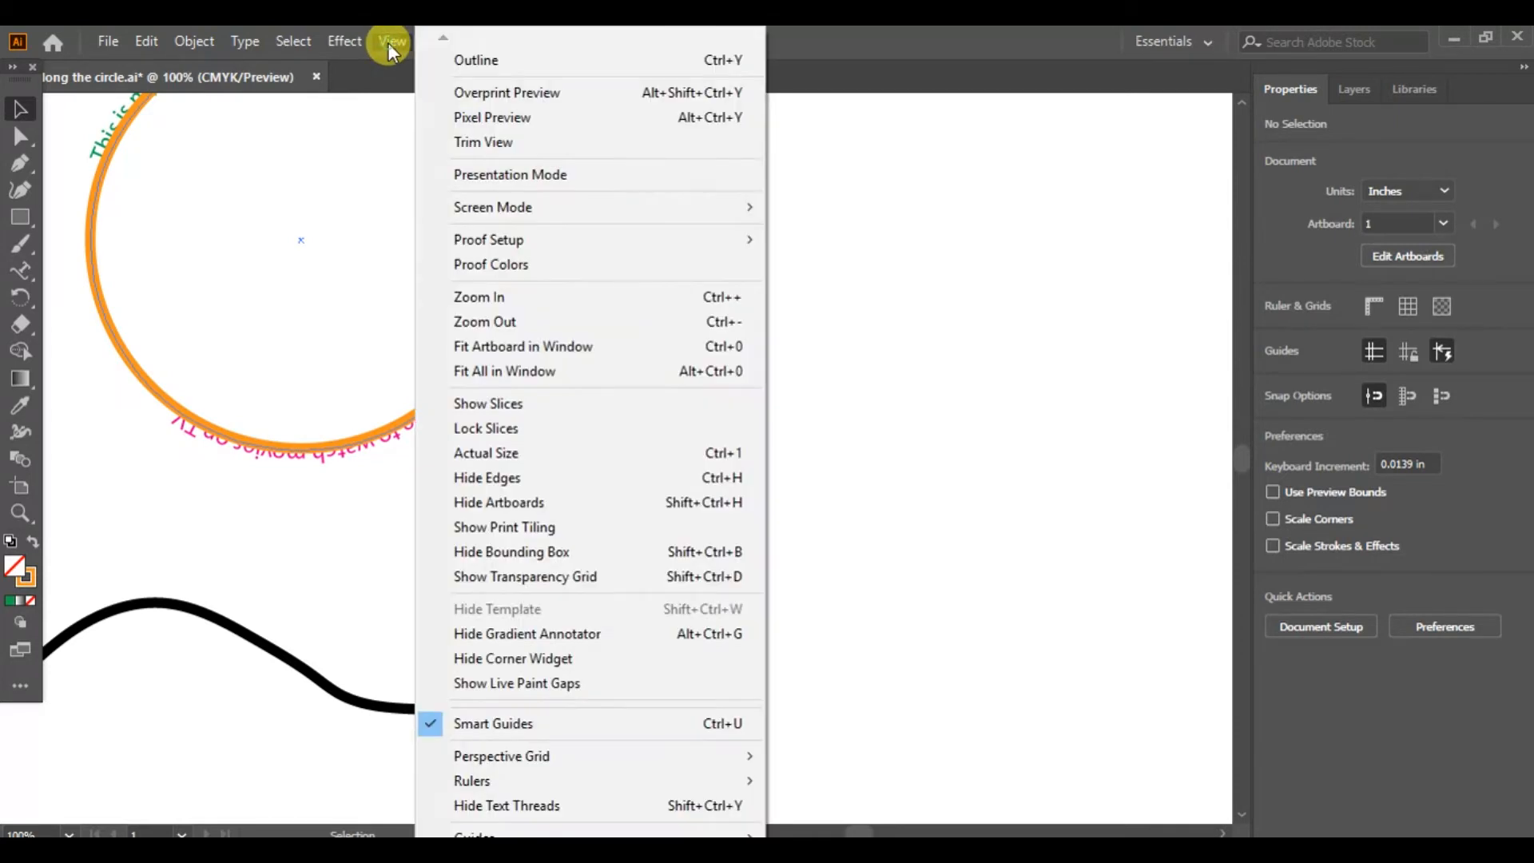
{"action": "left_click", "coordinate": [475, 296]}
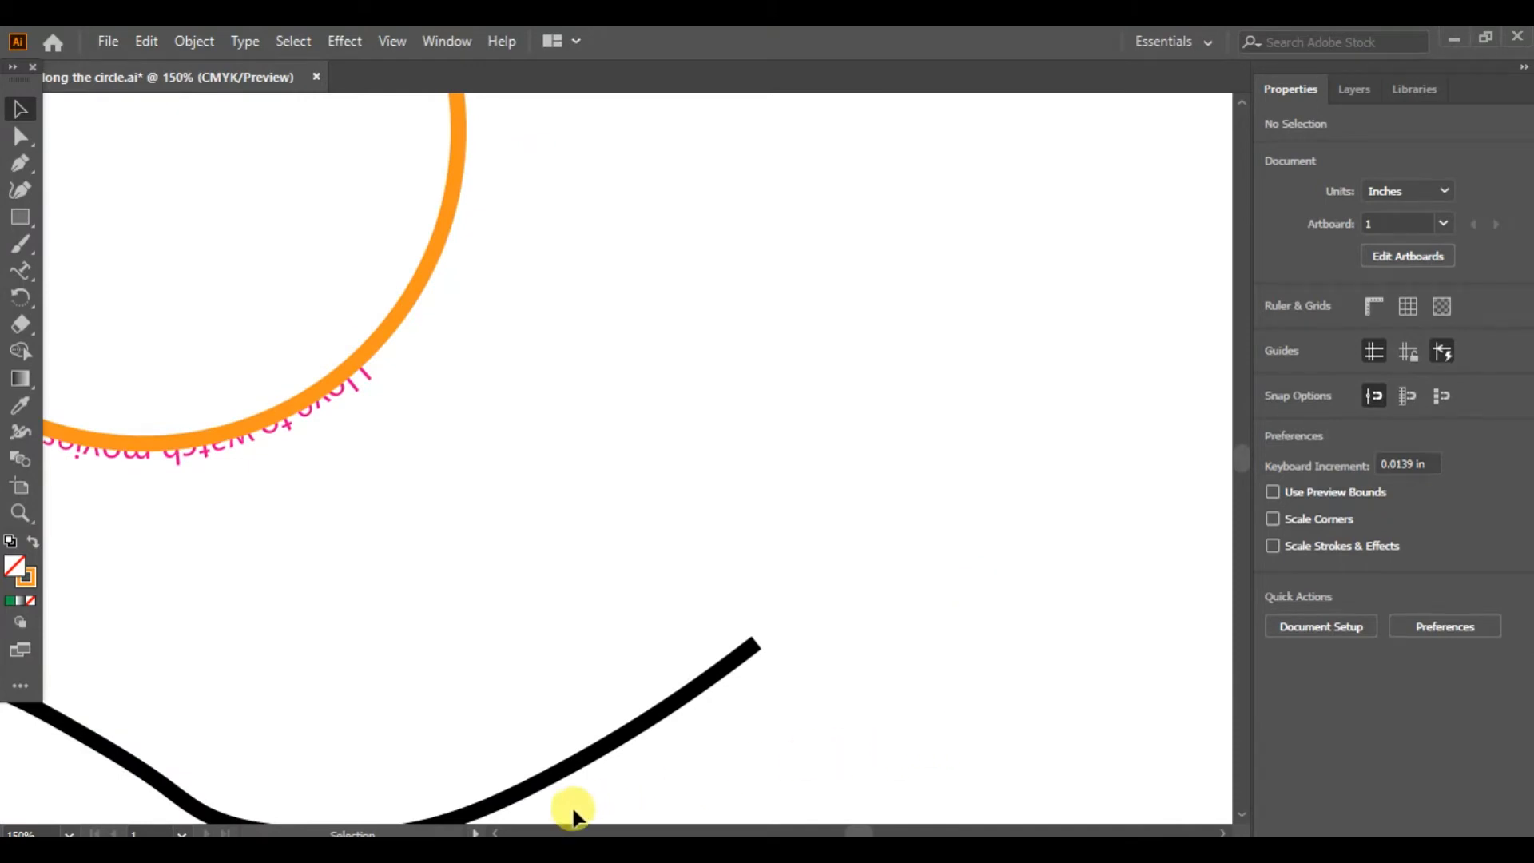
{"action": "left_click", "coordinate": [498, 833]}
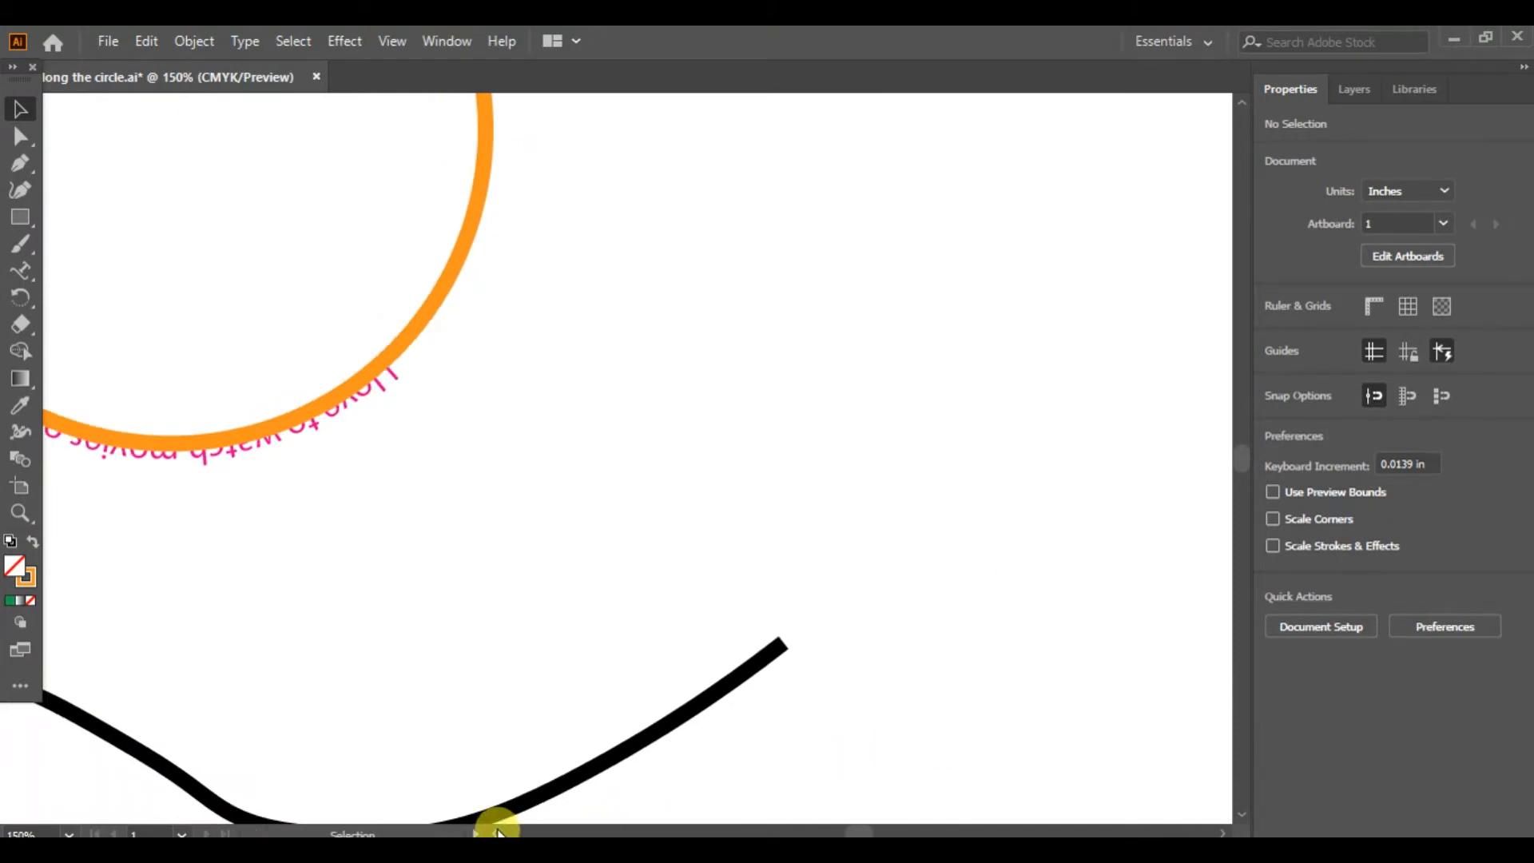
{"action": "left_click", "coordinate": [496, 831]}
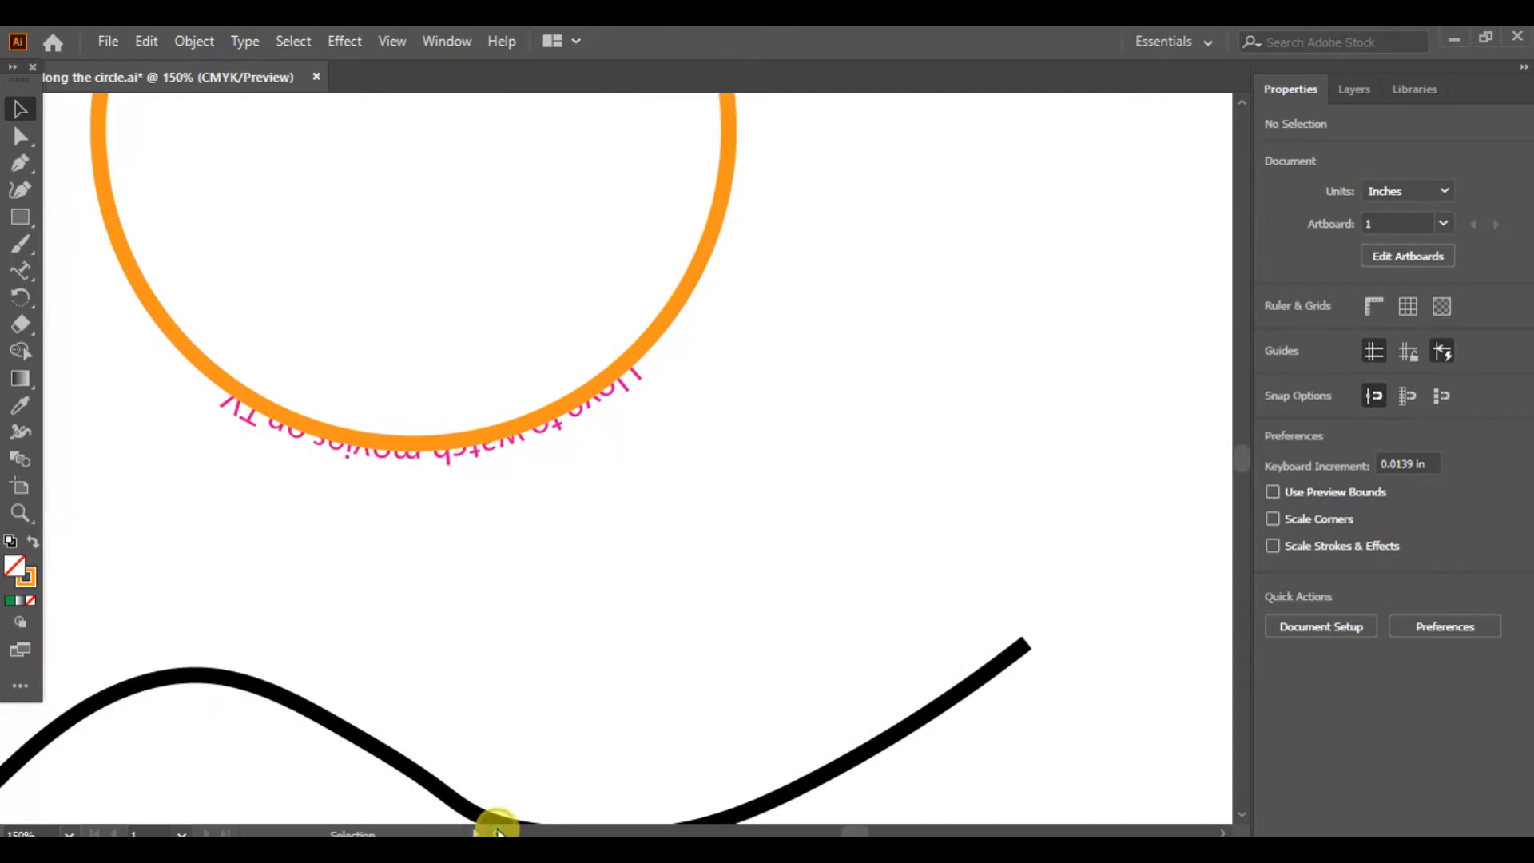
{"action": "left_click", "coordinate": [1242, 99]}
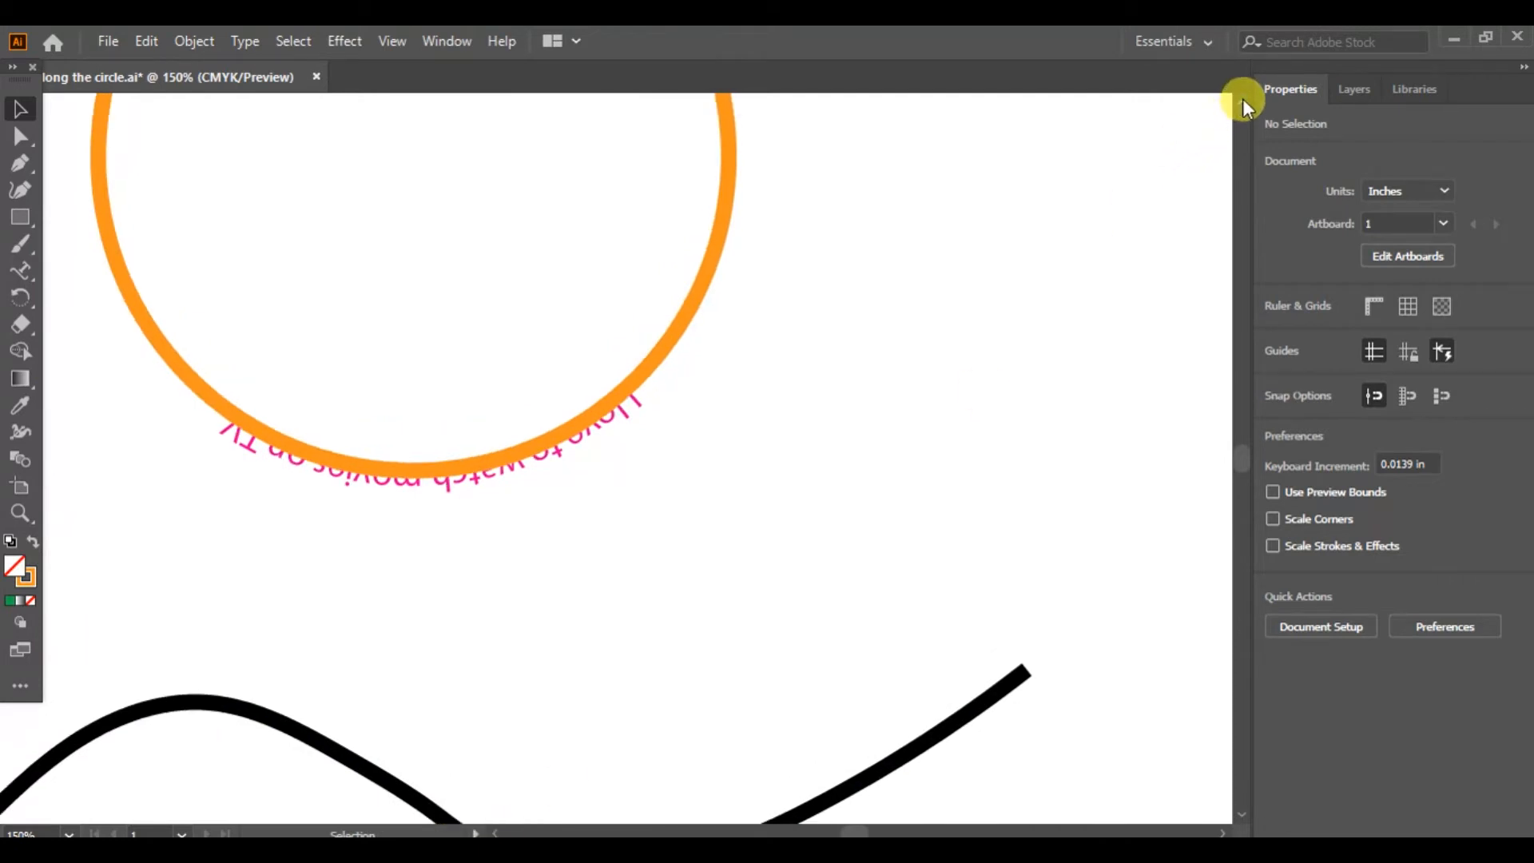
{"action": "left_click", "coordinate": [1243, 98]}
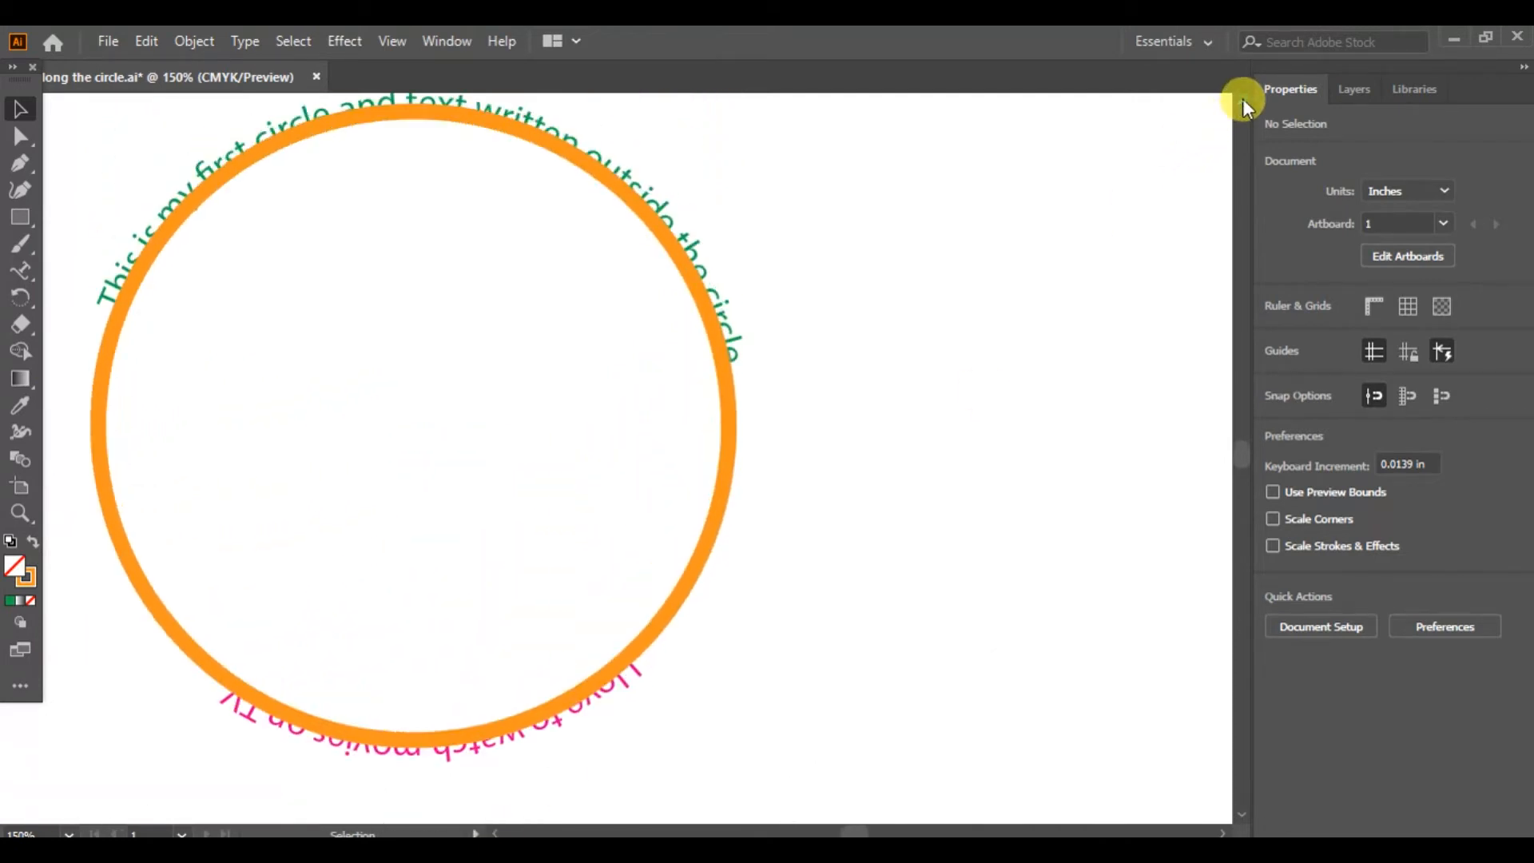
{"action": "left_click", "coordinate": [1243, 98]}
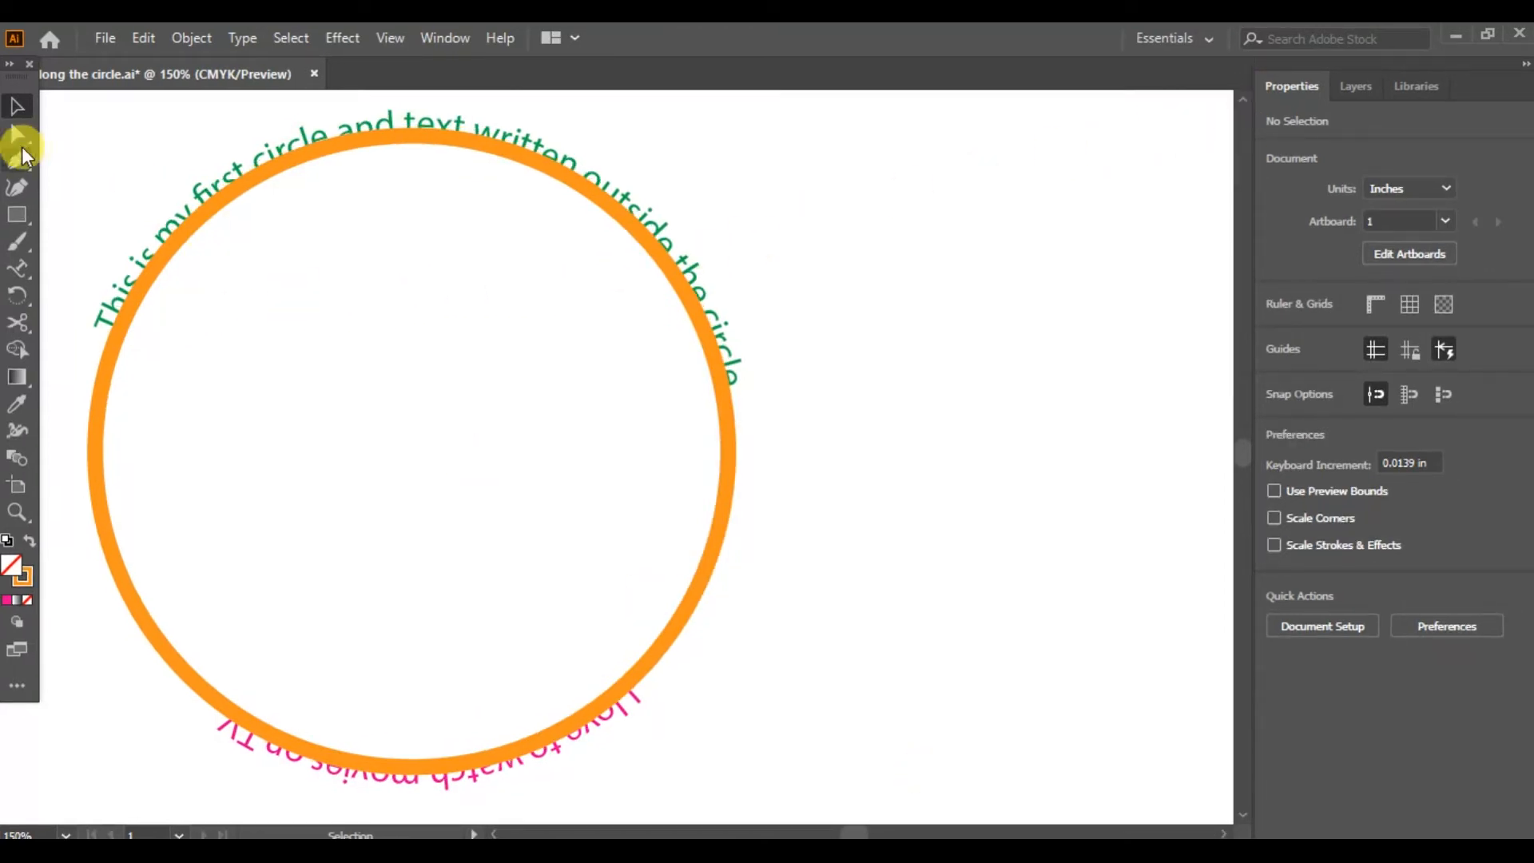
- Cut the orange circle with the Scissors tool at both ends of the green text and move the upper arc out to its right
{"action": "left_click", "coordinate": [17, 106]}
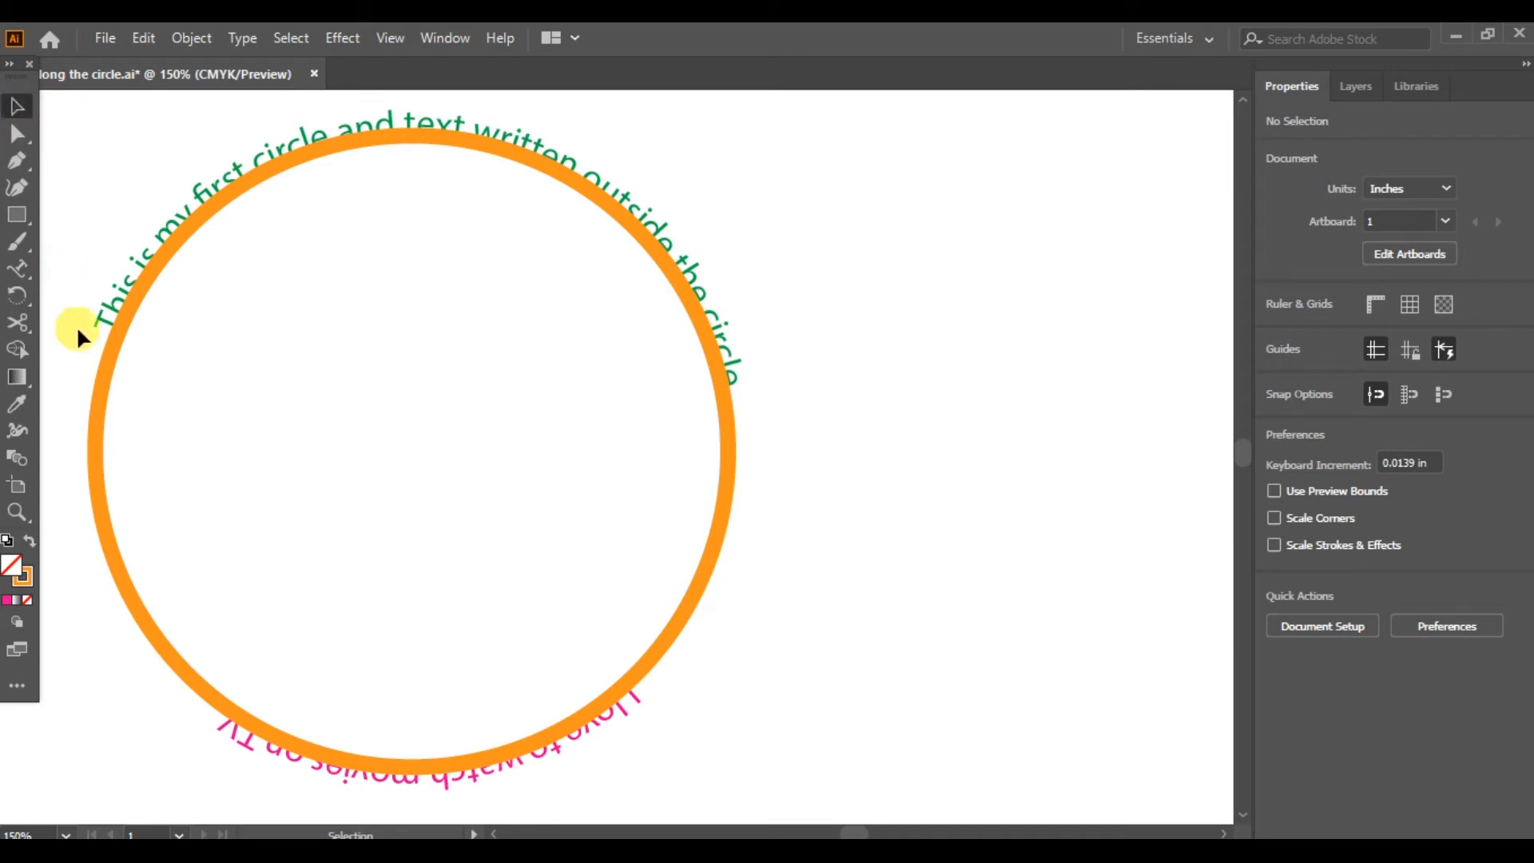
{"action": "left_click", "coordinate": [95, 460]}
{"action": "left_click", "coordinate": [17, 323]}
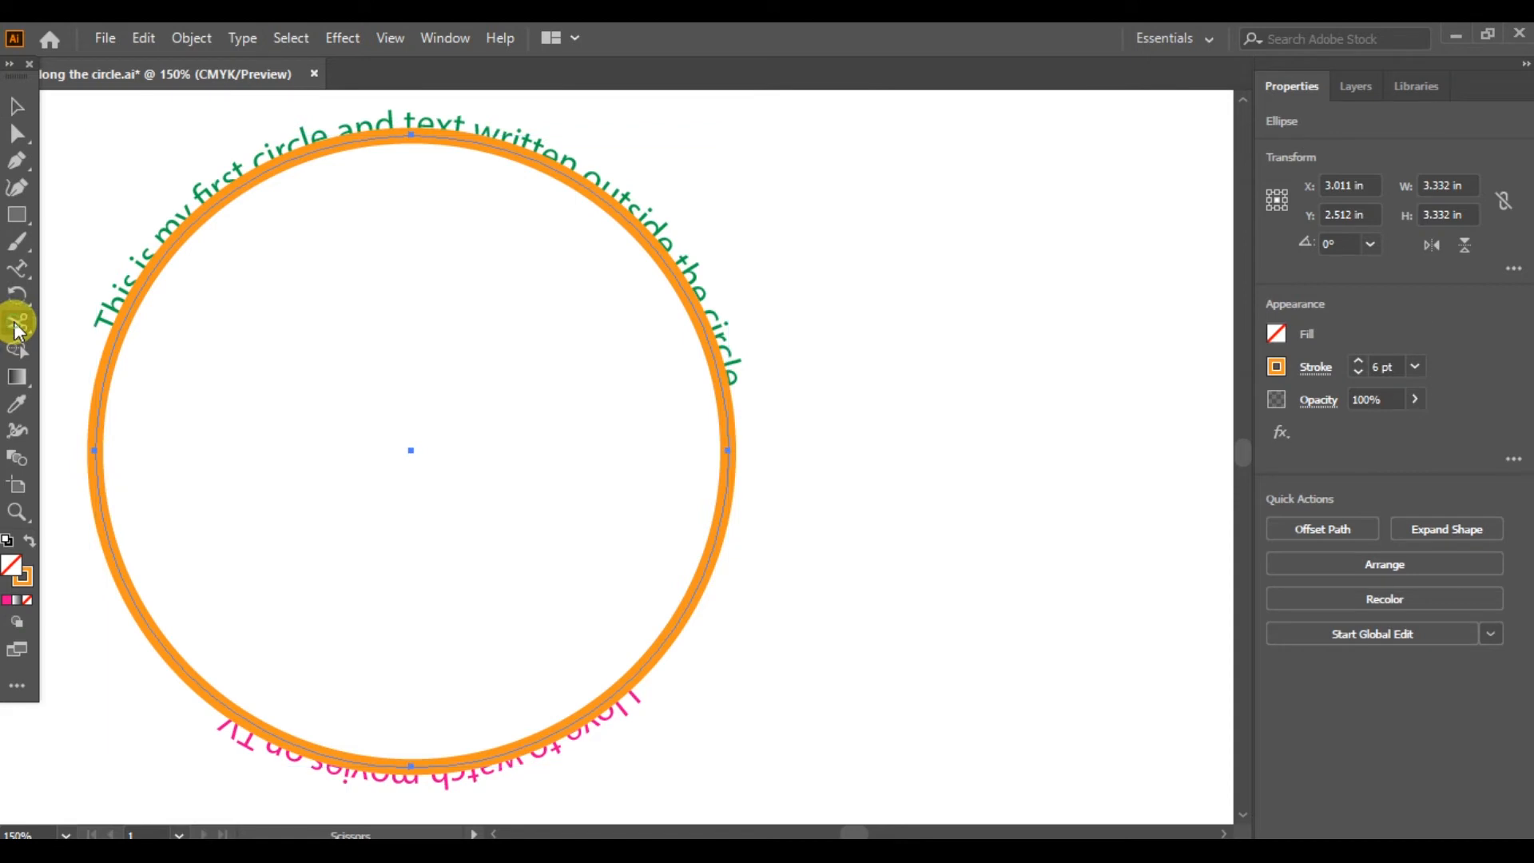
{"action": "left_click", "coordinate": [106, 350]}
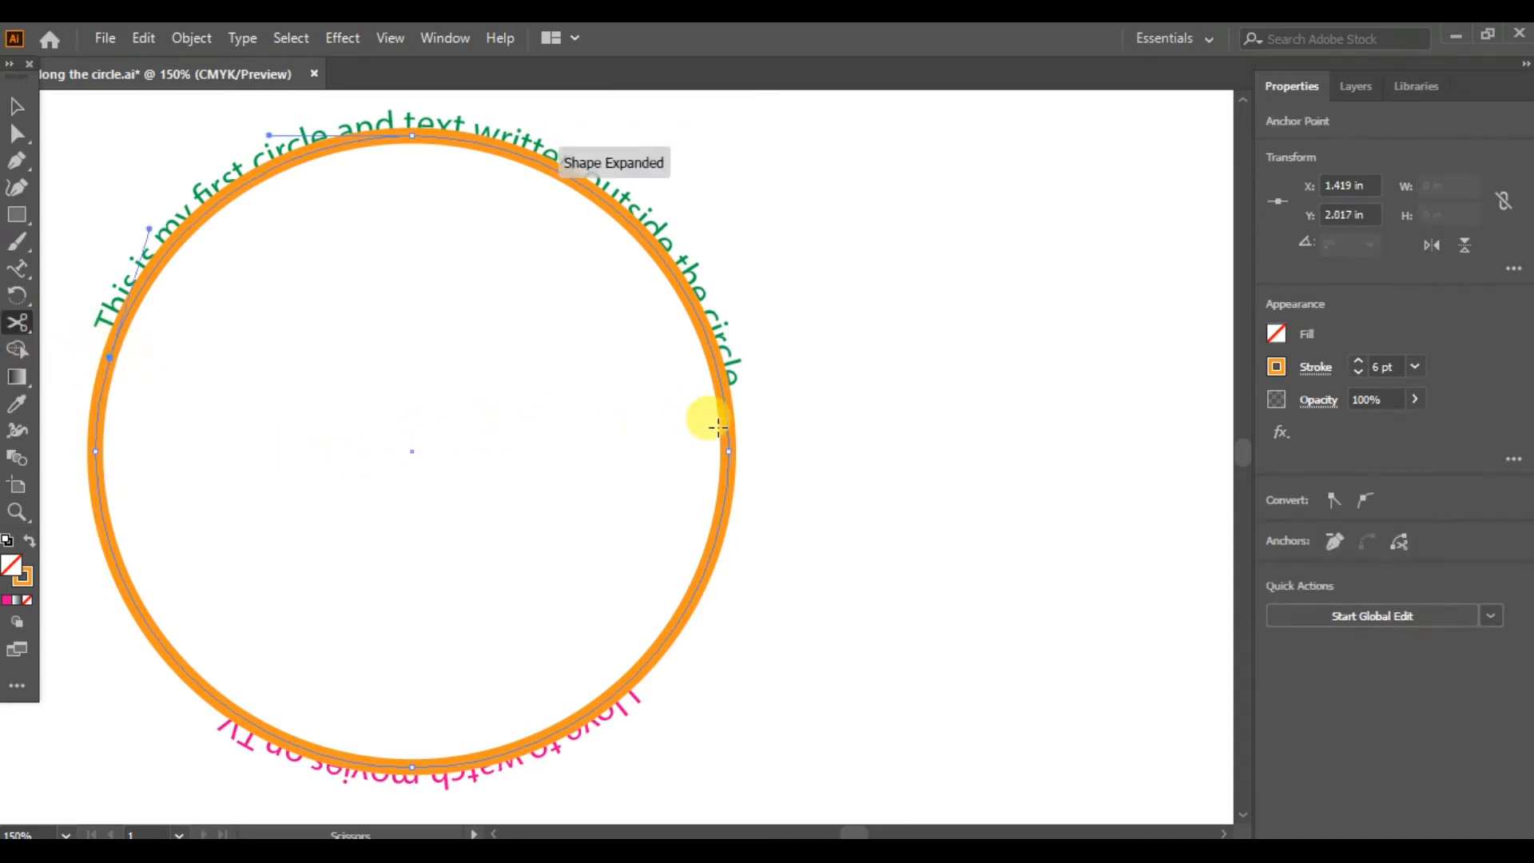
{"action": "left_click", "coordinate": [723, 417]}
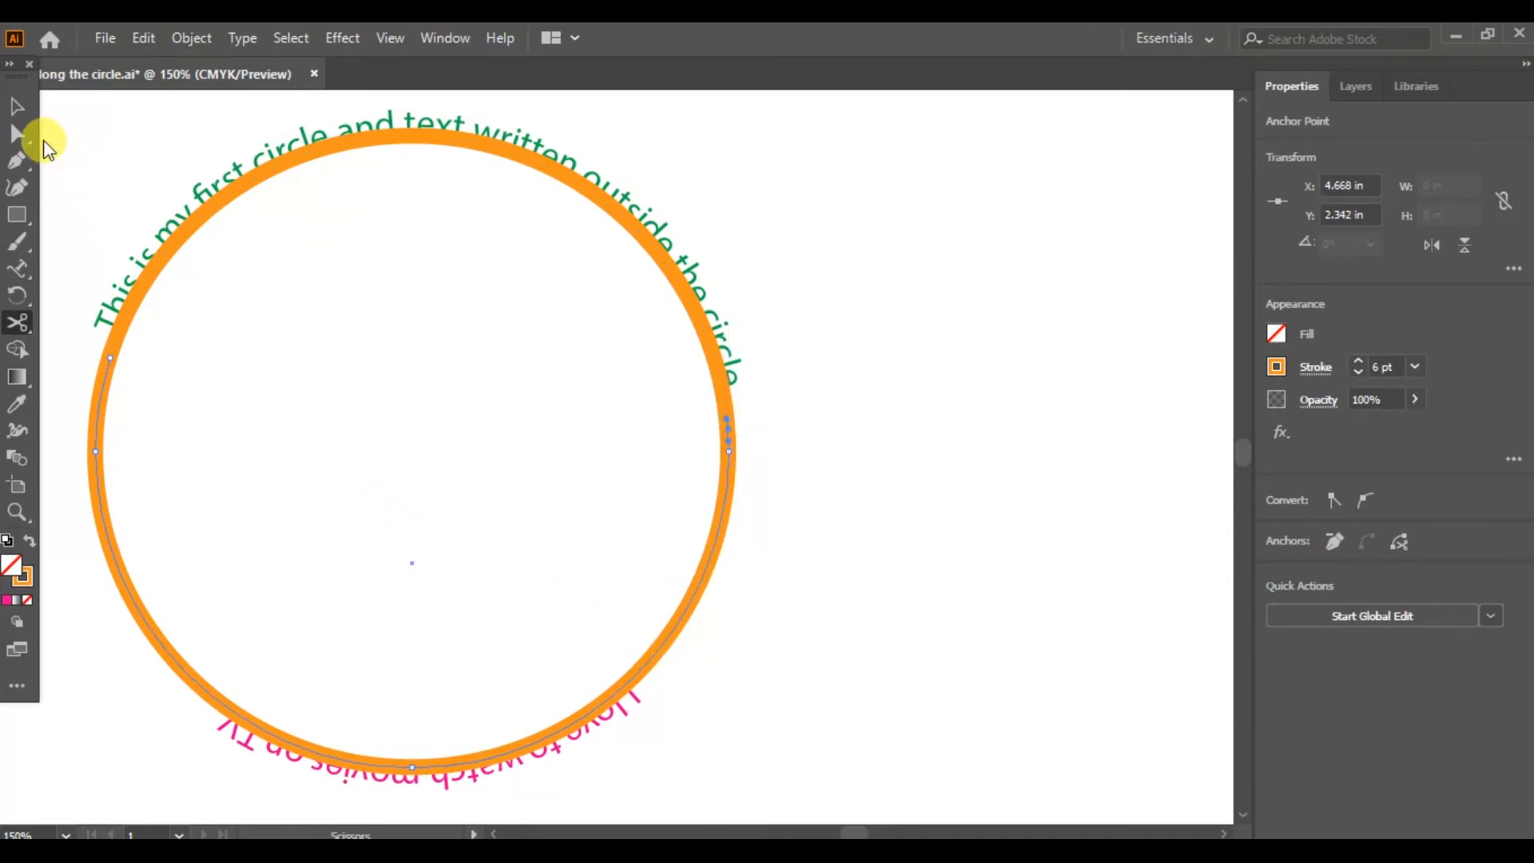
{"action": "left_click", "coordinate": [16, 108]}
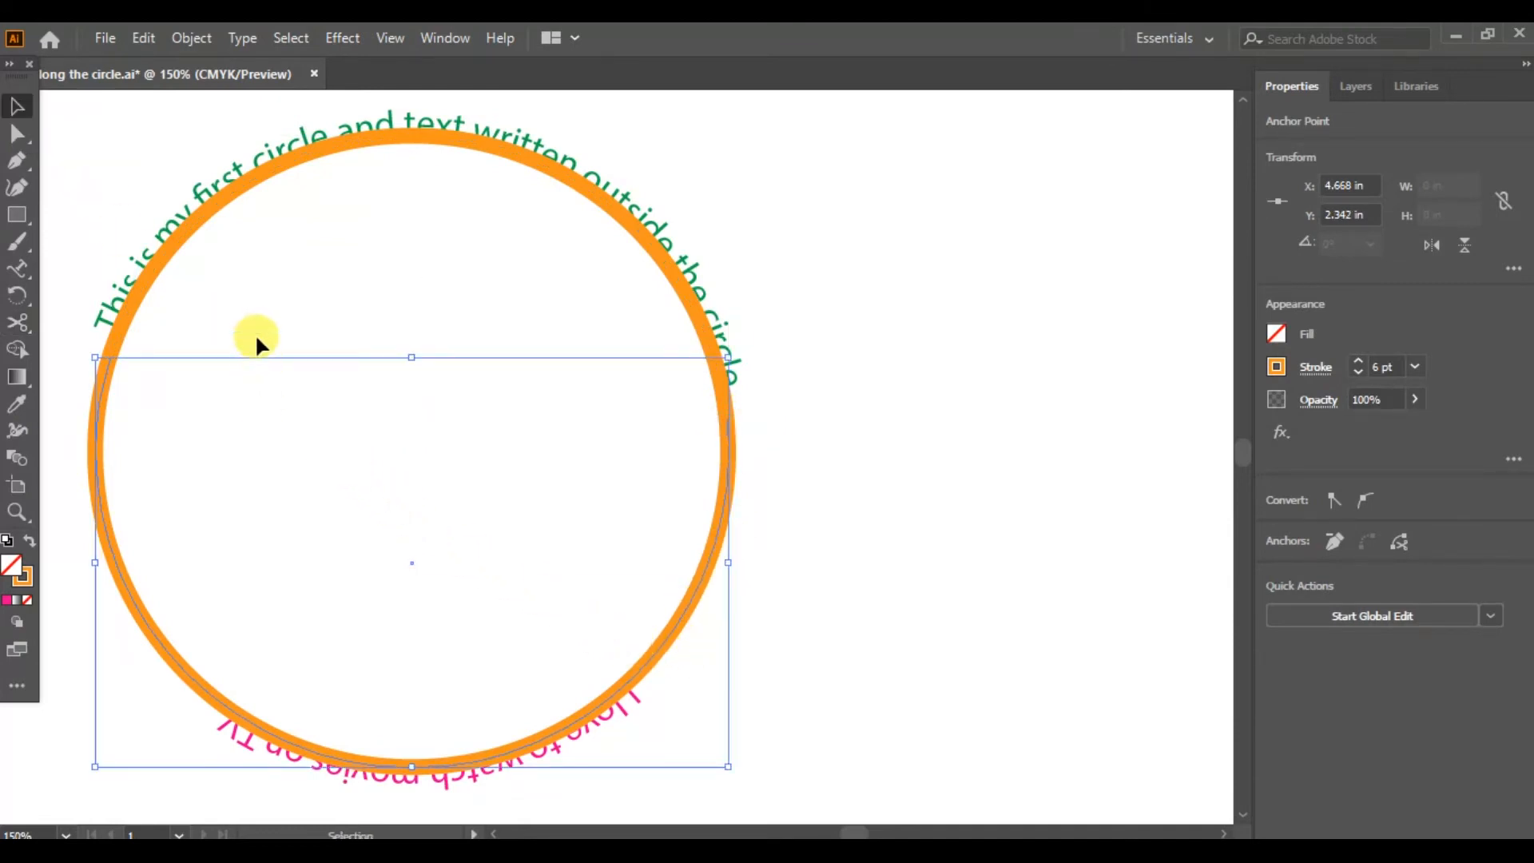
{"action": "left_click_drag", "start_coordinate": [190, 244], "coordinate": [898, 242]}
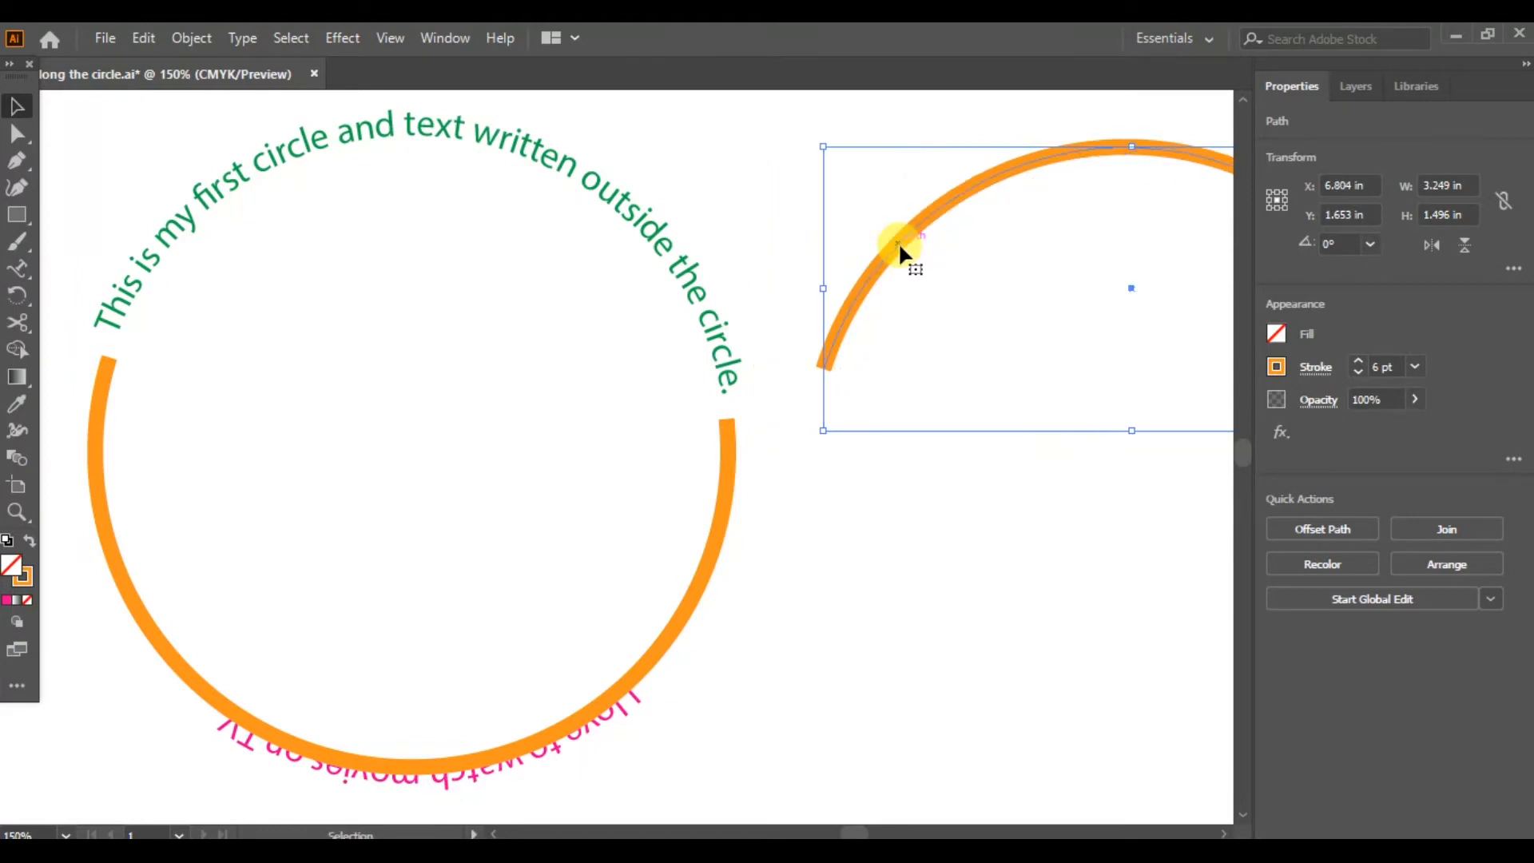
- Cut the remaining orange arc with the Scissors tool at both ends of the magenta text
{"action": "left_click", "coordinate": [21, 325]}
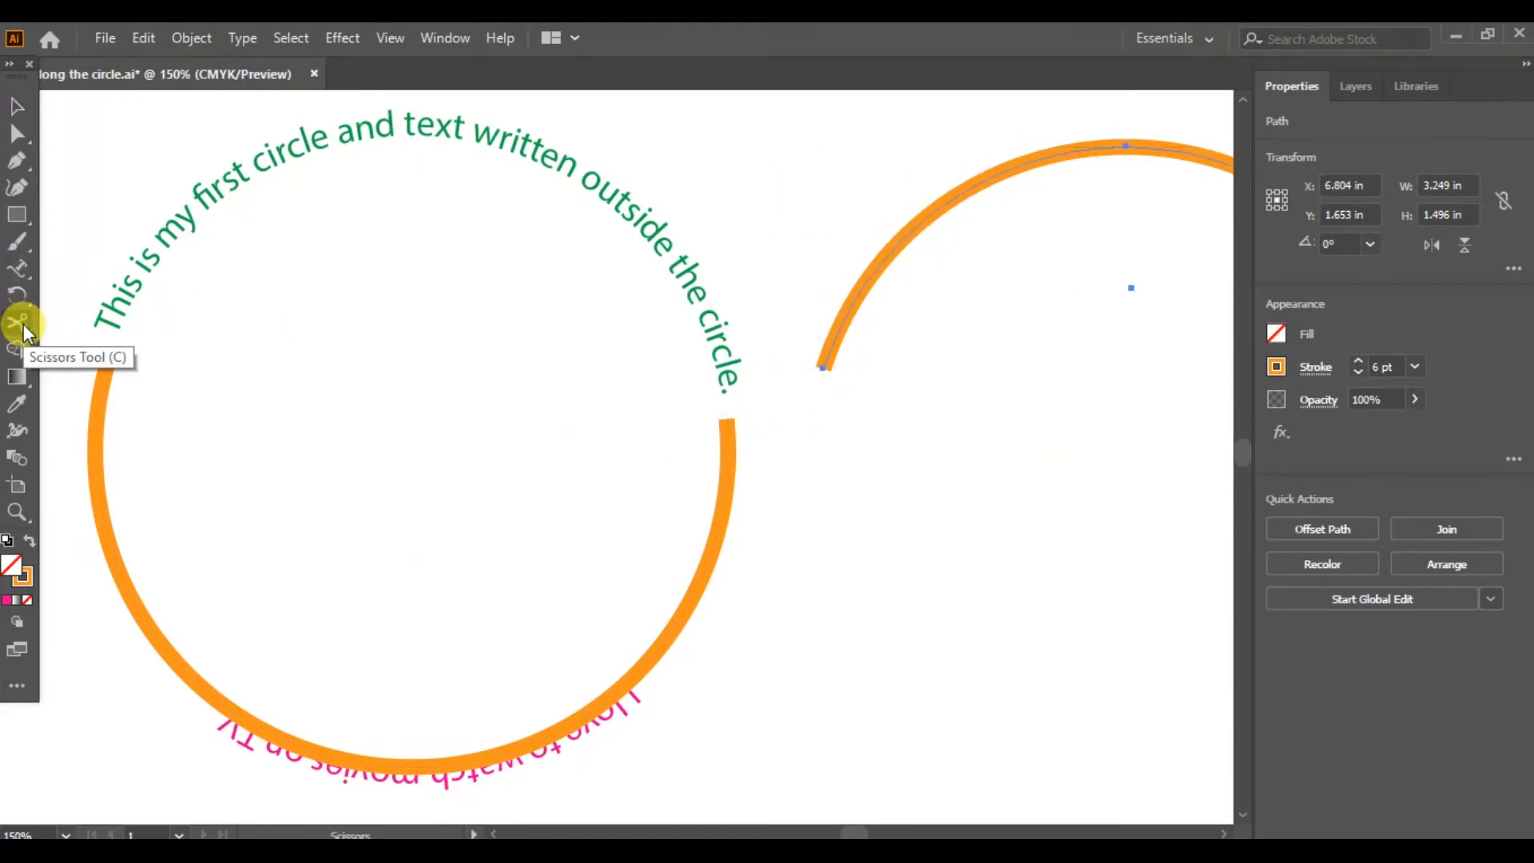
{"action": "left_click", "coordinate": [191, 703]}
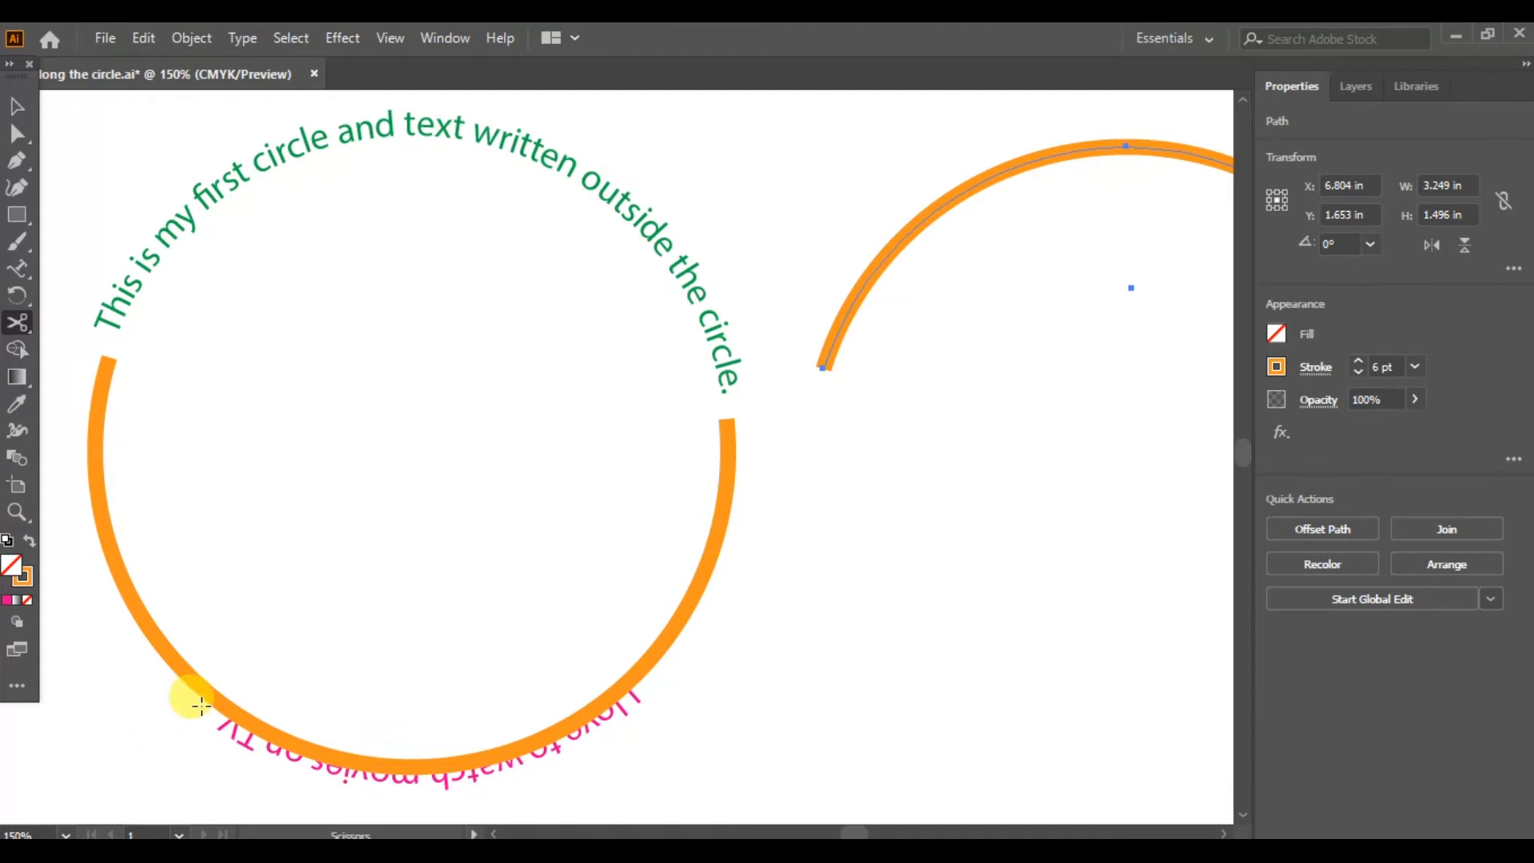
{"action": "left_click", "coordinate": [552, 728]}
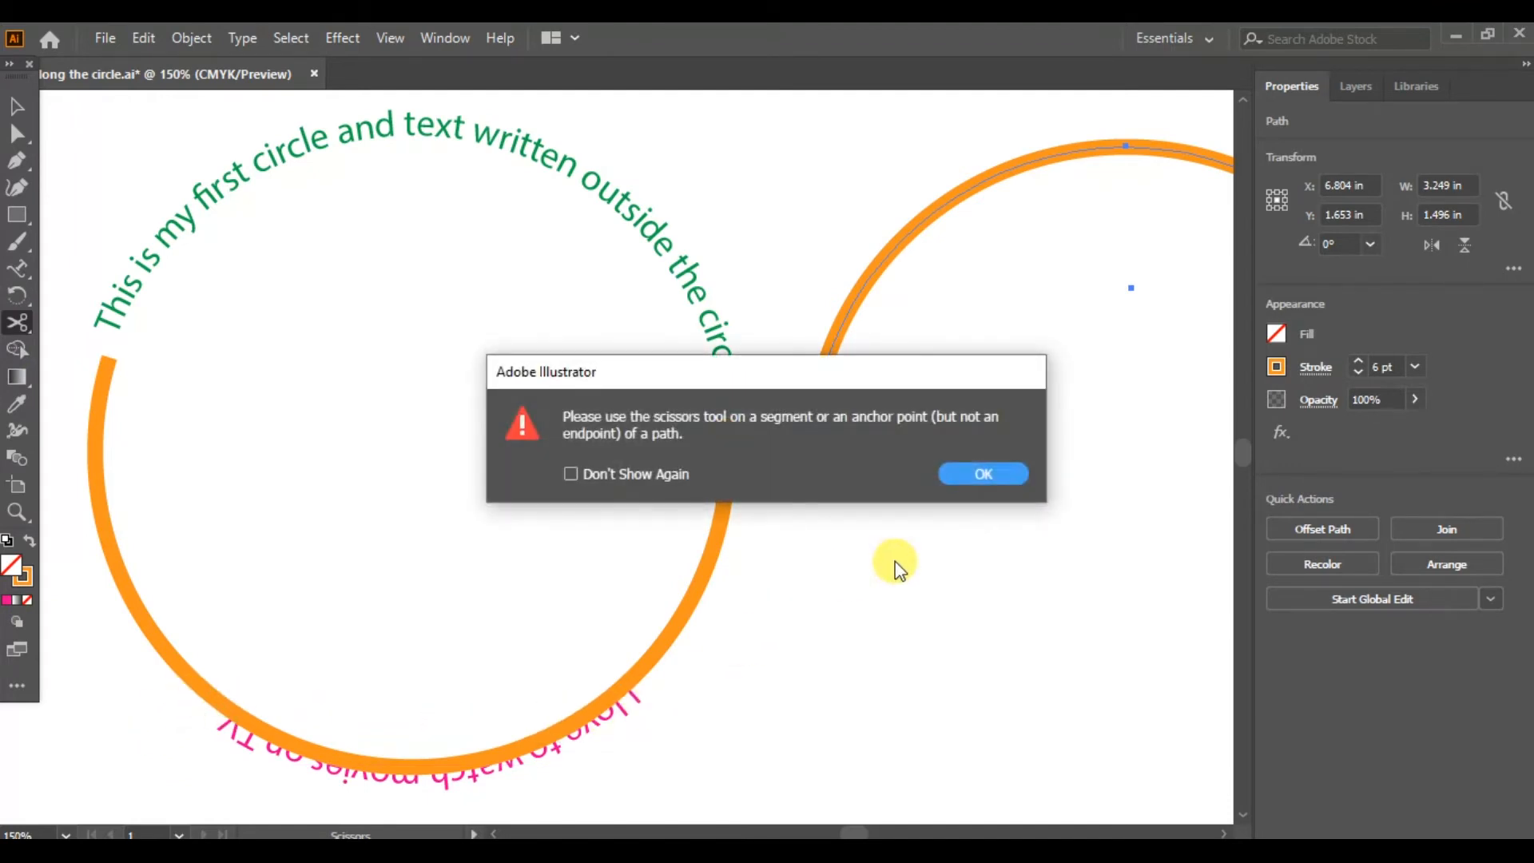
{"action": "left_click", "coordinate": [1017, 473]}
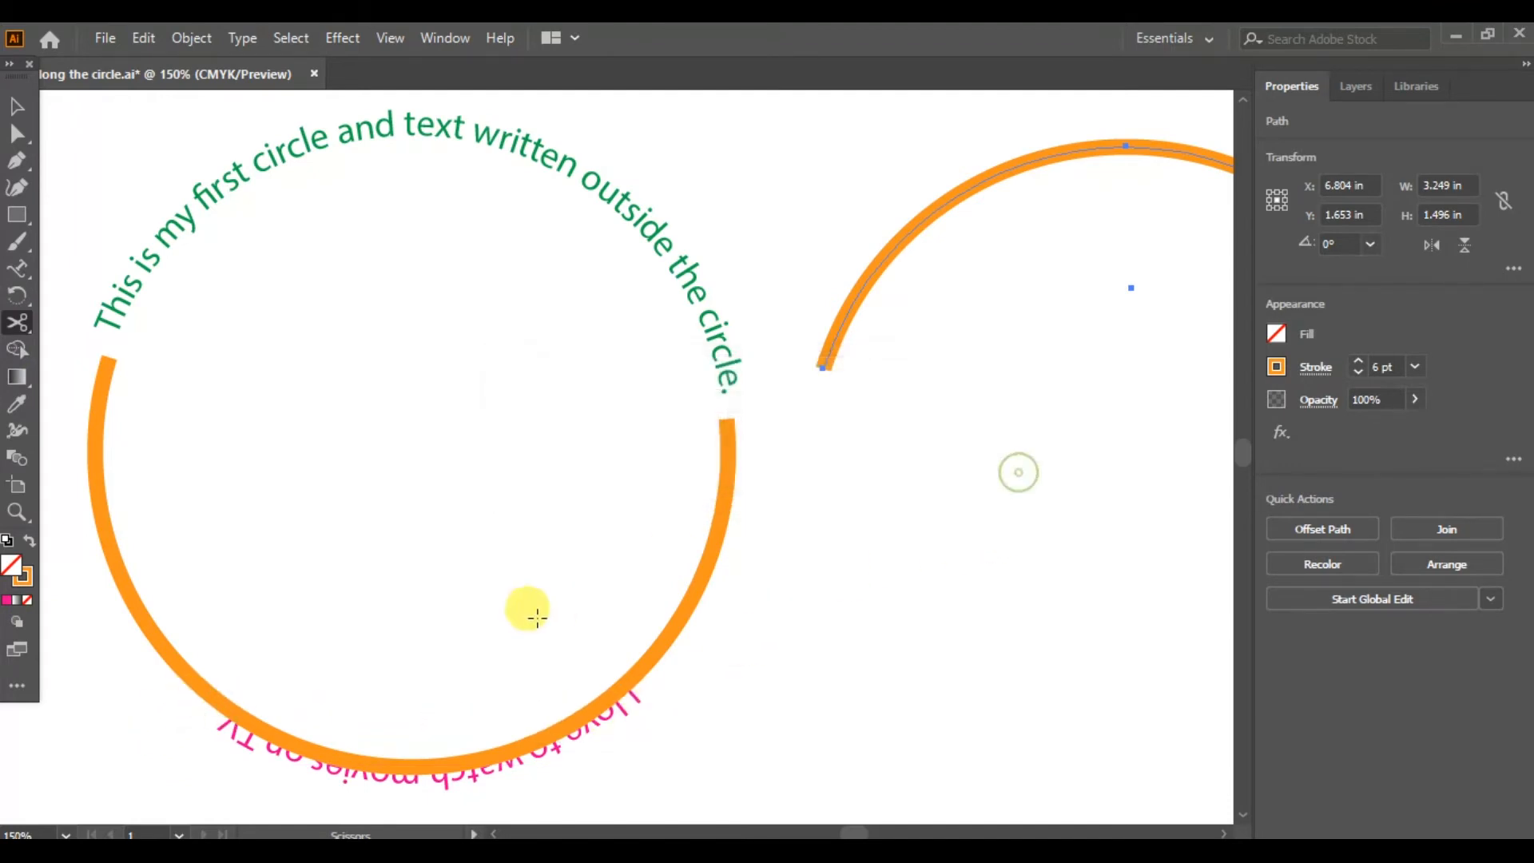
{"action": "left_click", "coordinate": [228, 707]}
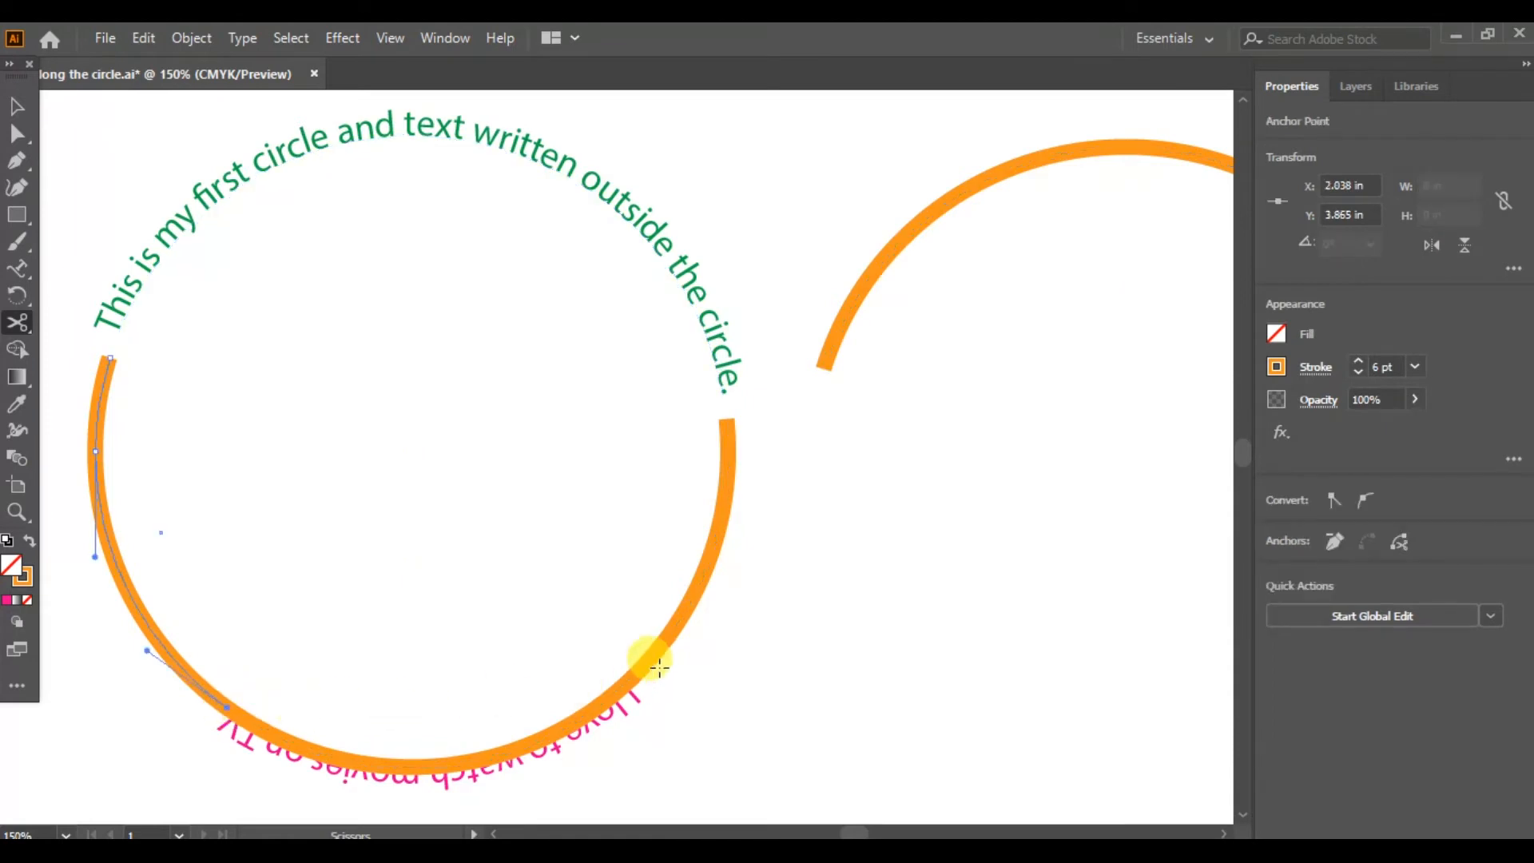
{"action": "left_click", "coordinate": [632, 679]}
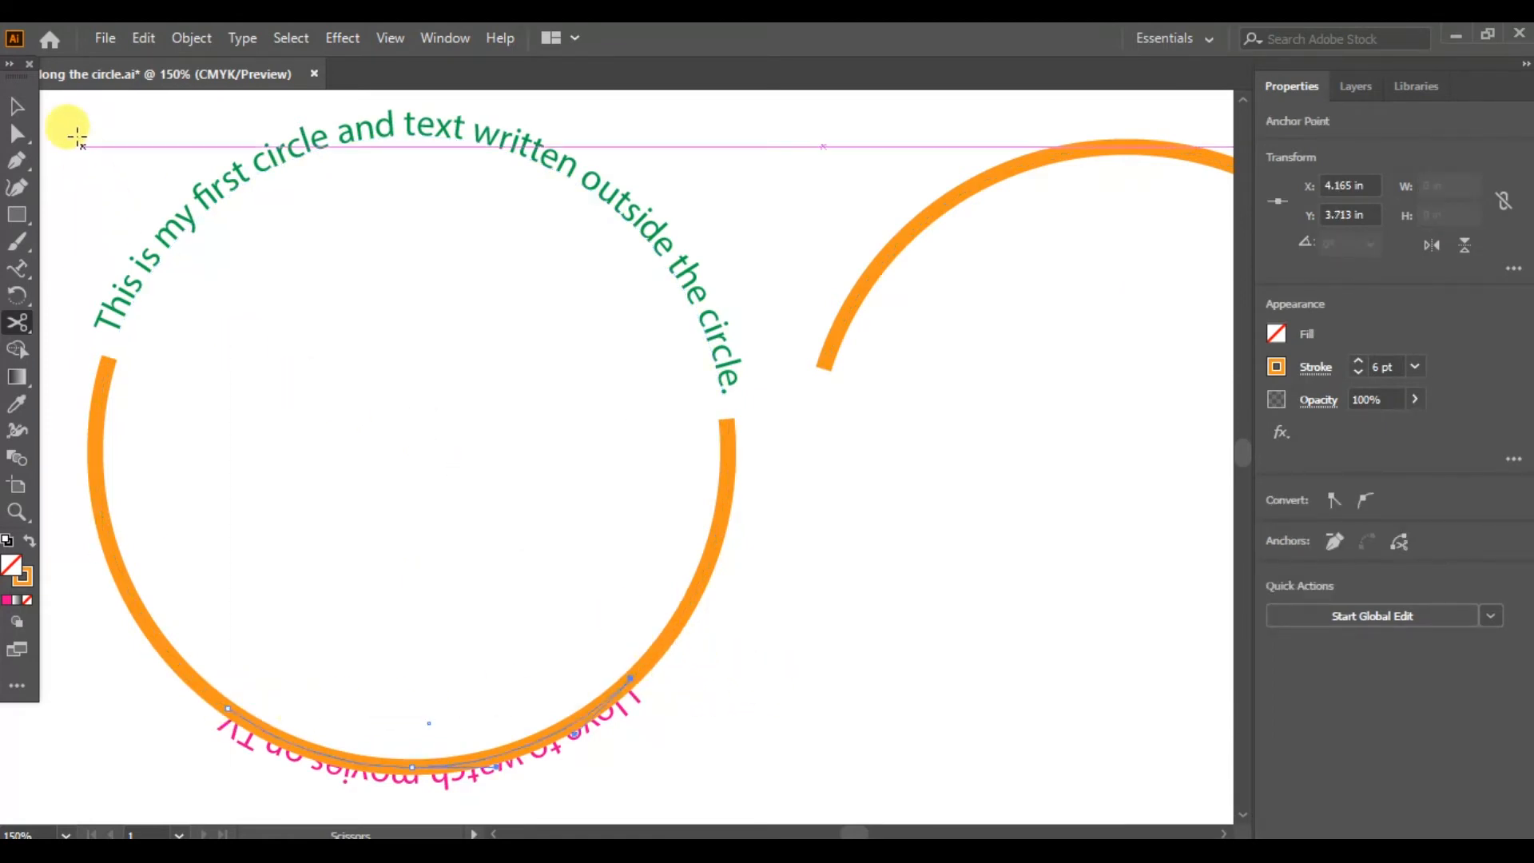
- Move the cut lower orange arc away from the magenta text, out to the right of the circle, and deselect it
{"action": "left_click", "coordinate": [17, 105]}
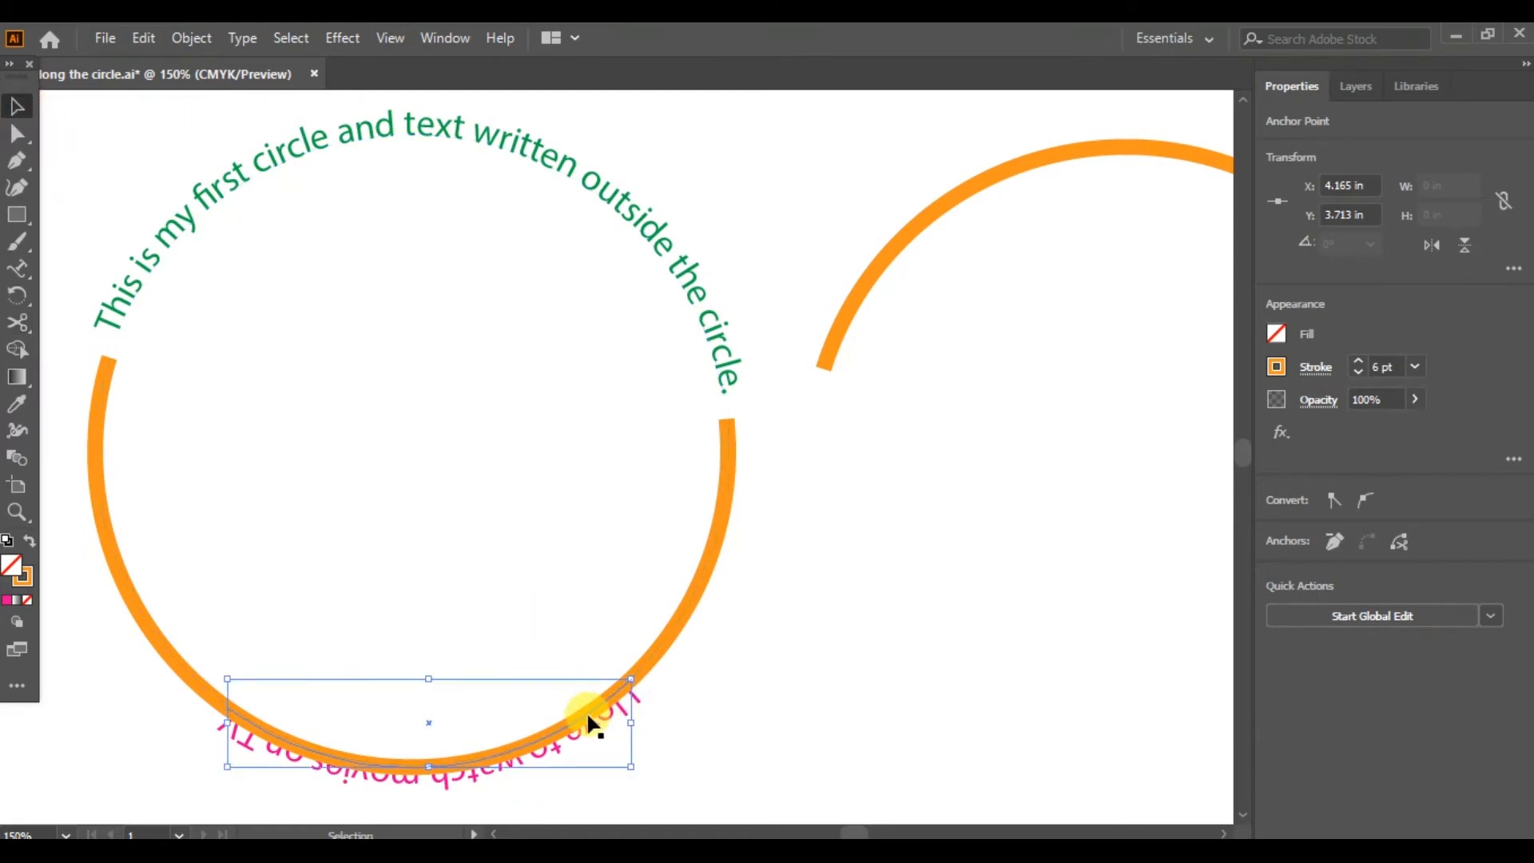
{"action": "left_click_drag", "start_coordinate": [588, 716], "coordinate": [1126, 714]}
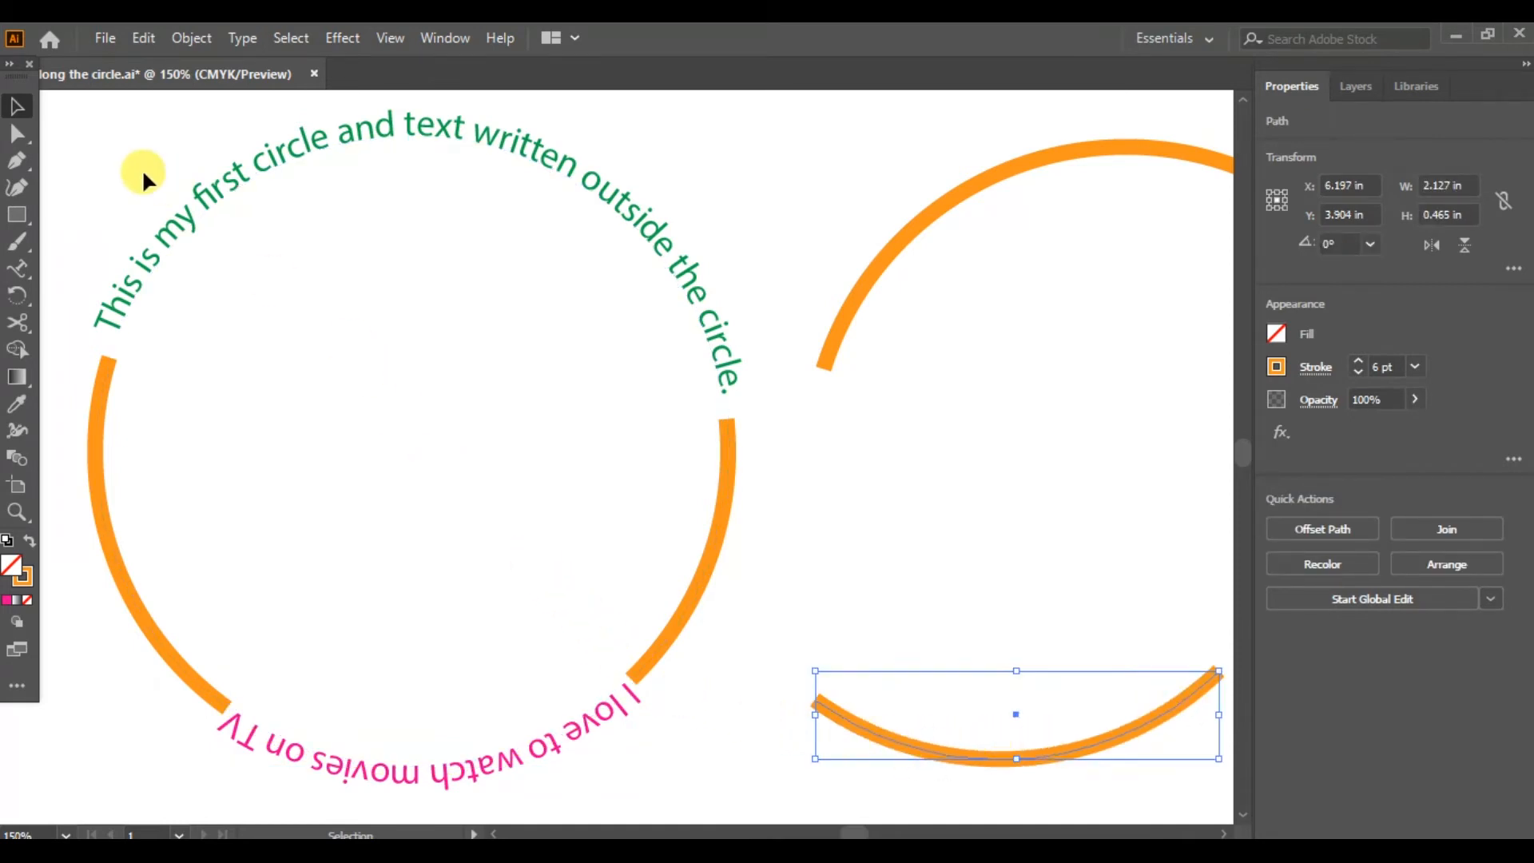
{"action": "left_click", "coordinate": [303, 40]}
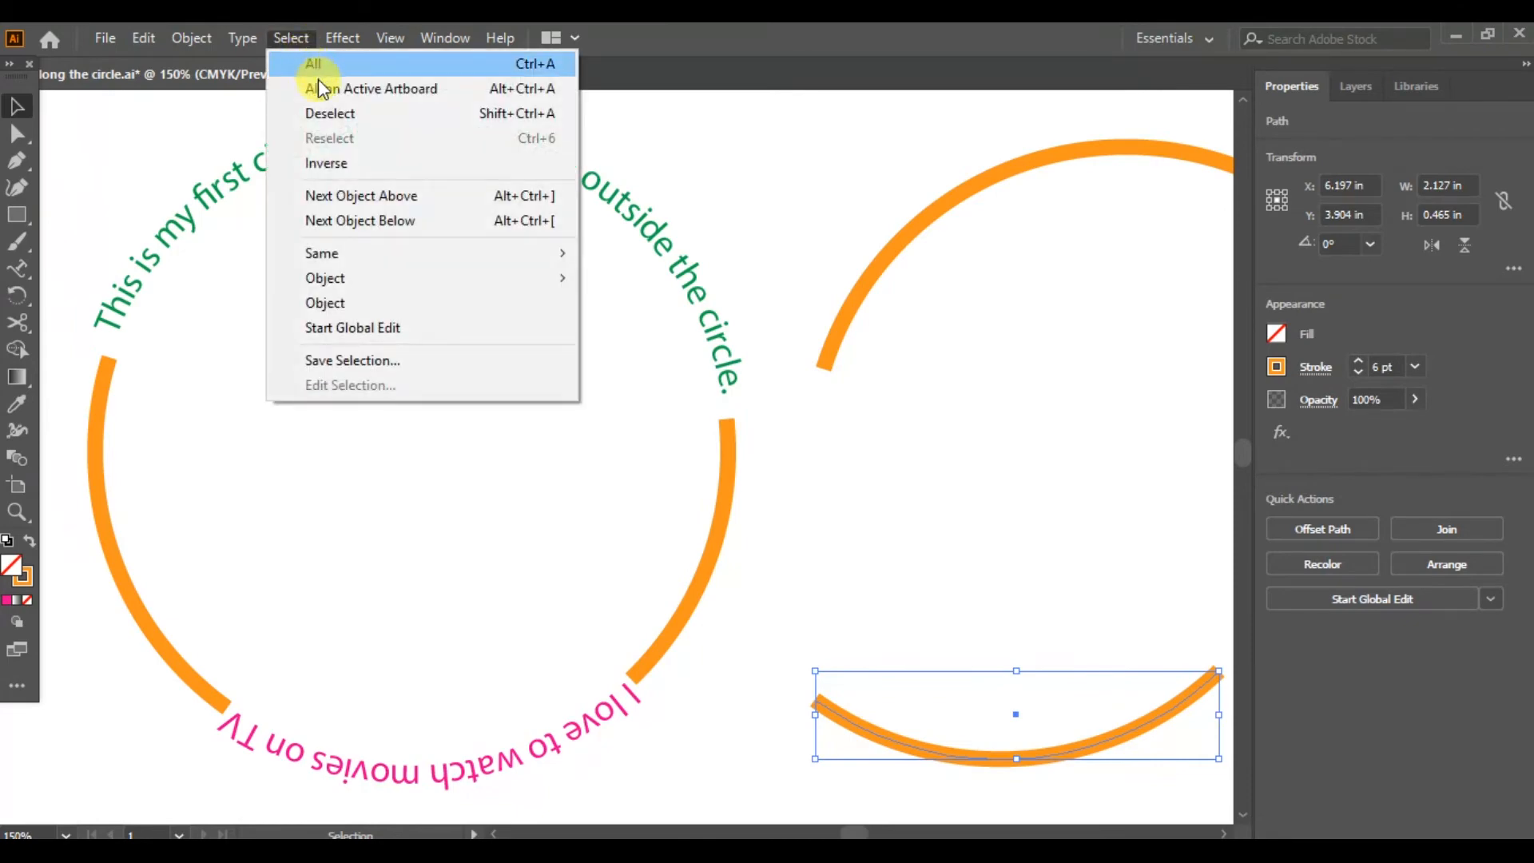
{"action": "left_click", "coordinate": [334, 109]}
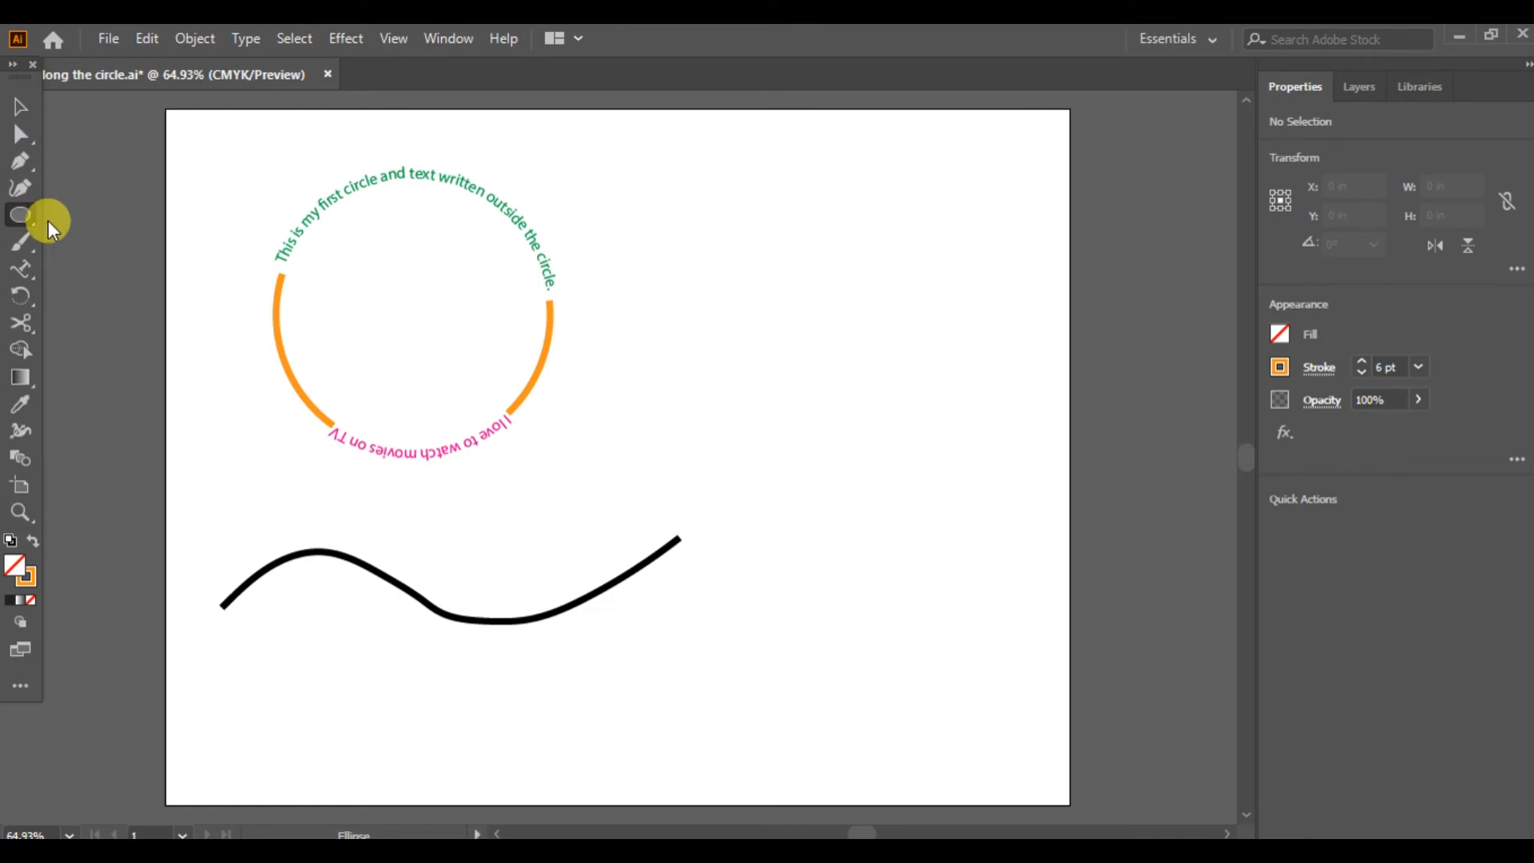
- Draw a circle about 3.29 in wide to the right of the finished text circle and move it to about X 7.89 in, Y 2.42 in
{"action": "right_click", "coordinate": [26, 214]}
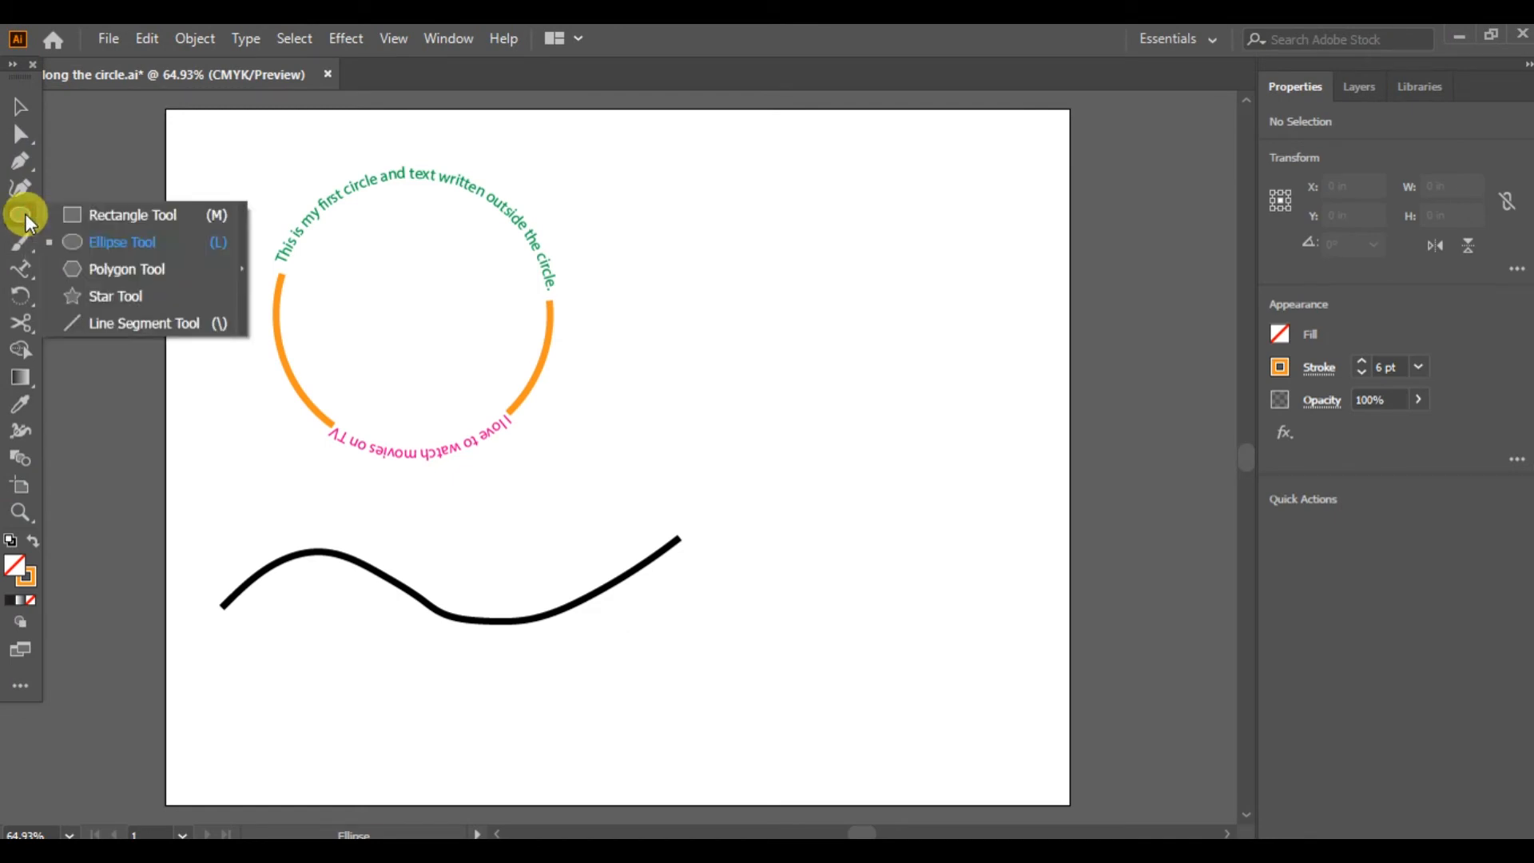
{"action": "left_click", "coordinate": [70, 242]}
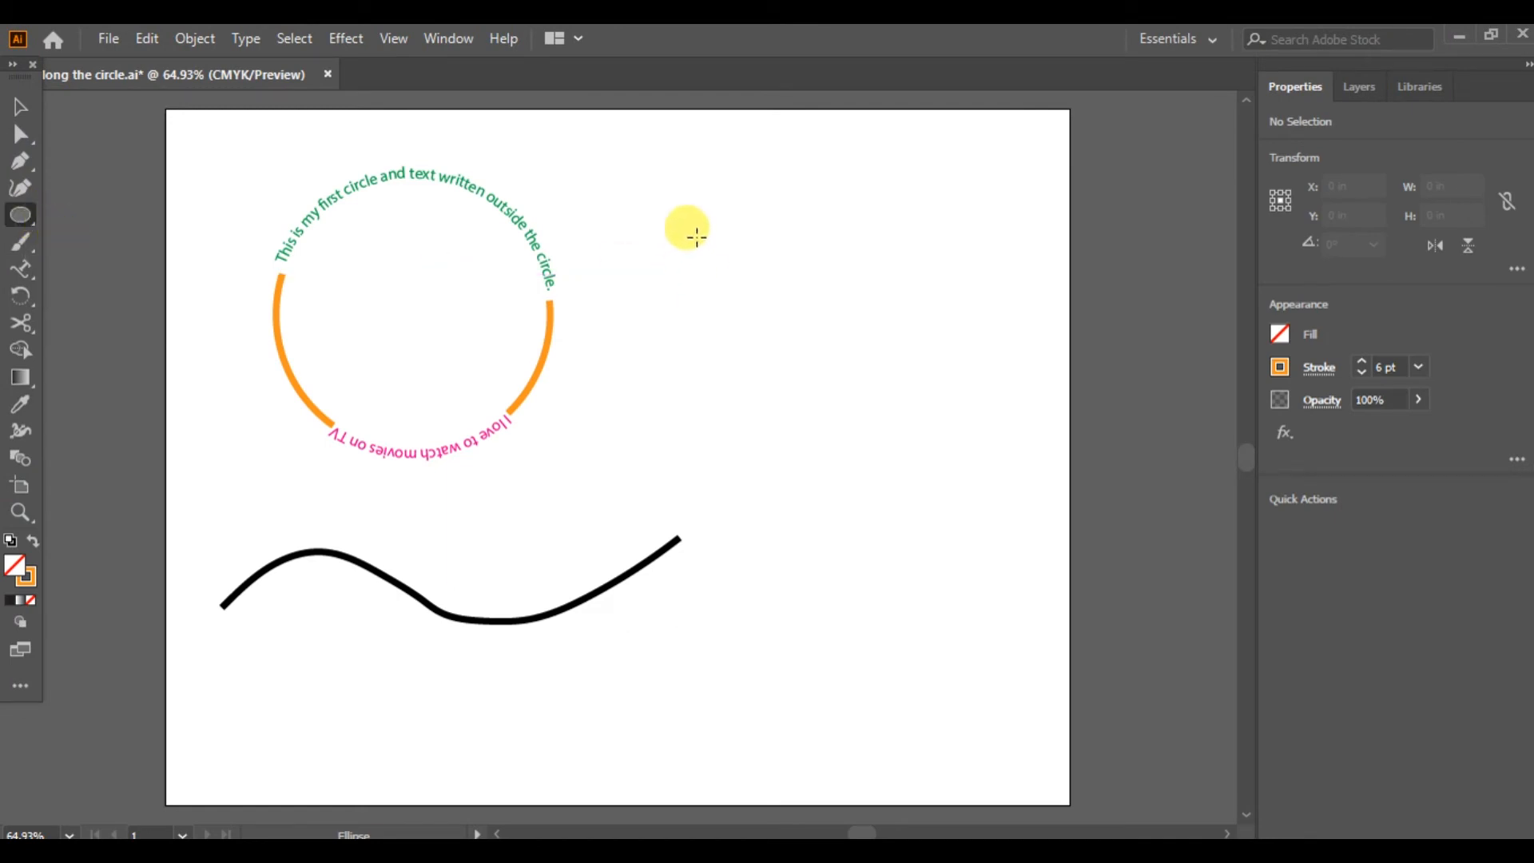
{"action": "left_click_drag", "start_coordinate": [701, 216], "coordinate": [962, 485]}
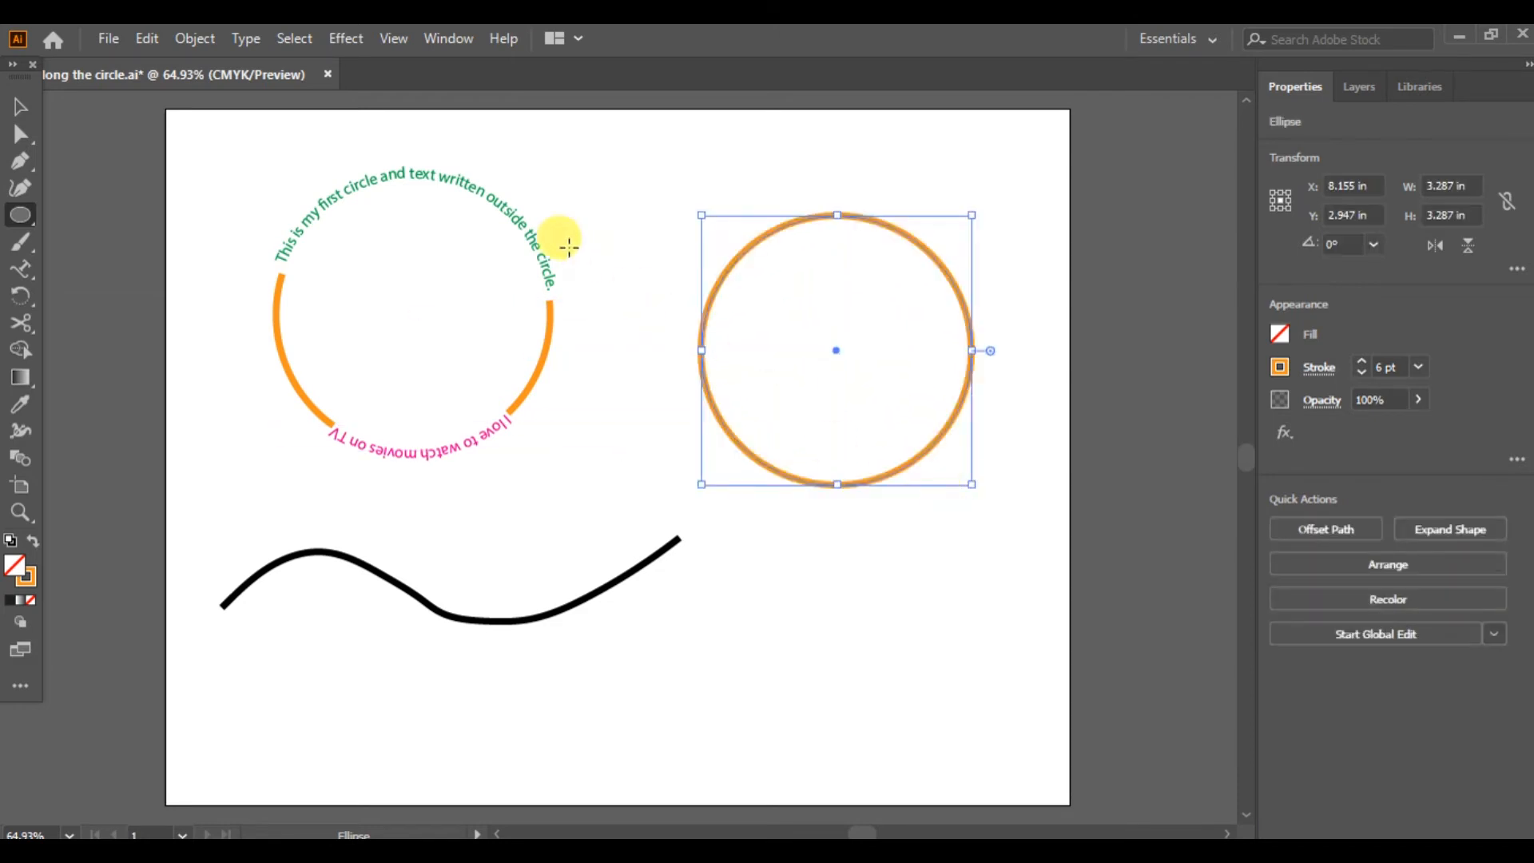
{"action": "left_click", "coordinate": [24, 100]}
{"action": "left_click_drag", "start_coordinate": [764, 234], "coordinate": [743, 190]}
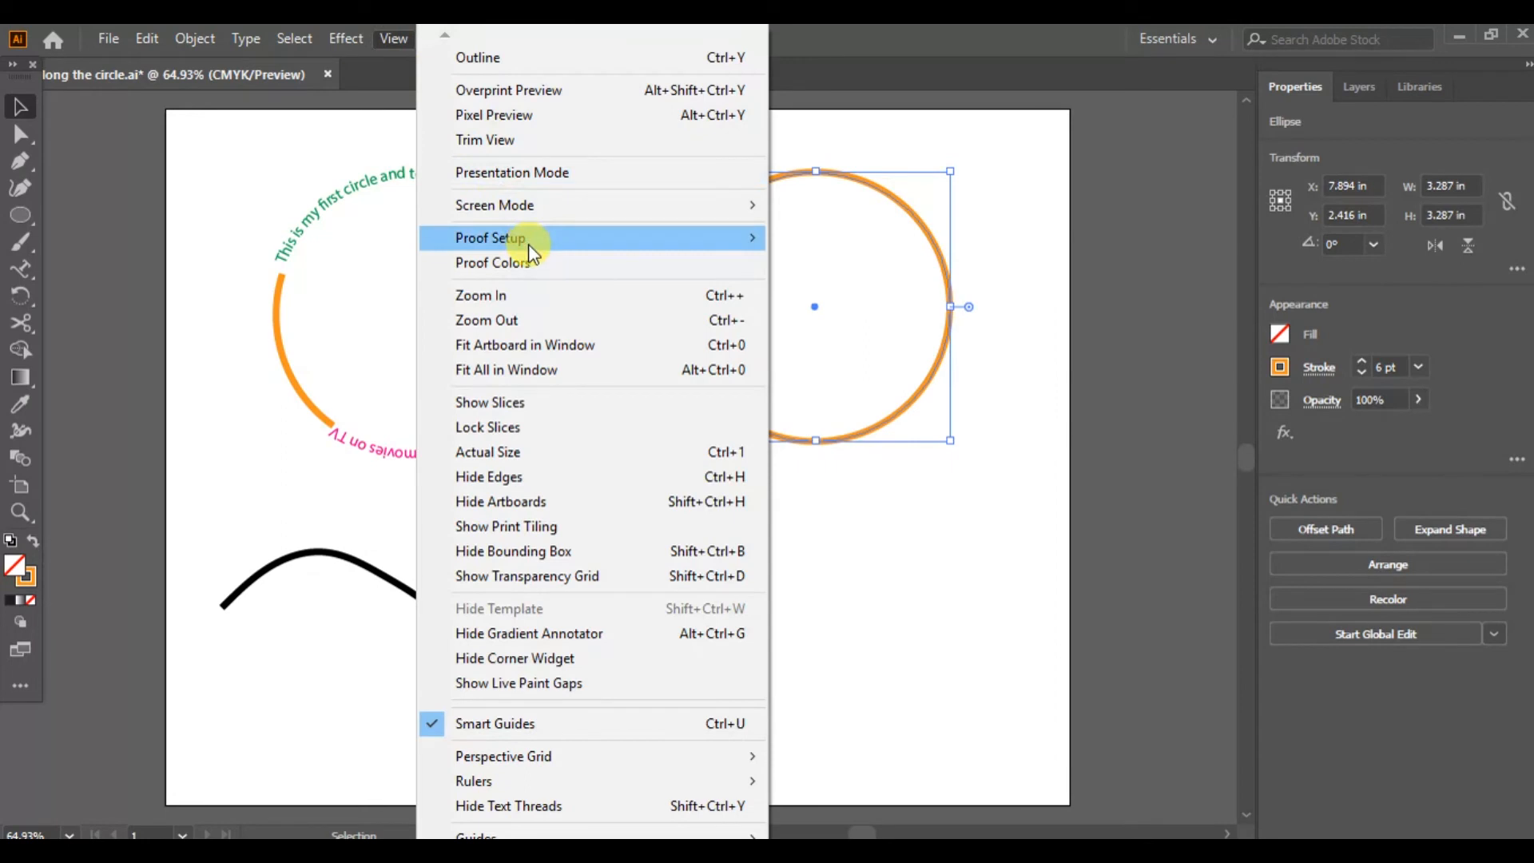
- Add path text along the new circle, starting at its upper left, reading "All the best books are available in the local library."
{"action": "left_click", "coordinate": [528, 295]}
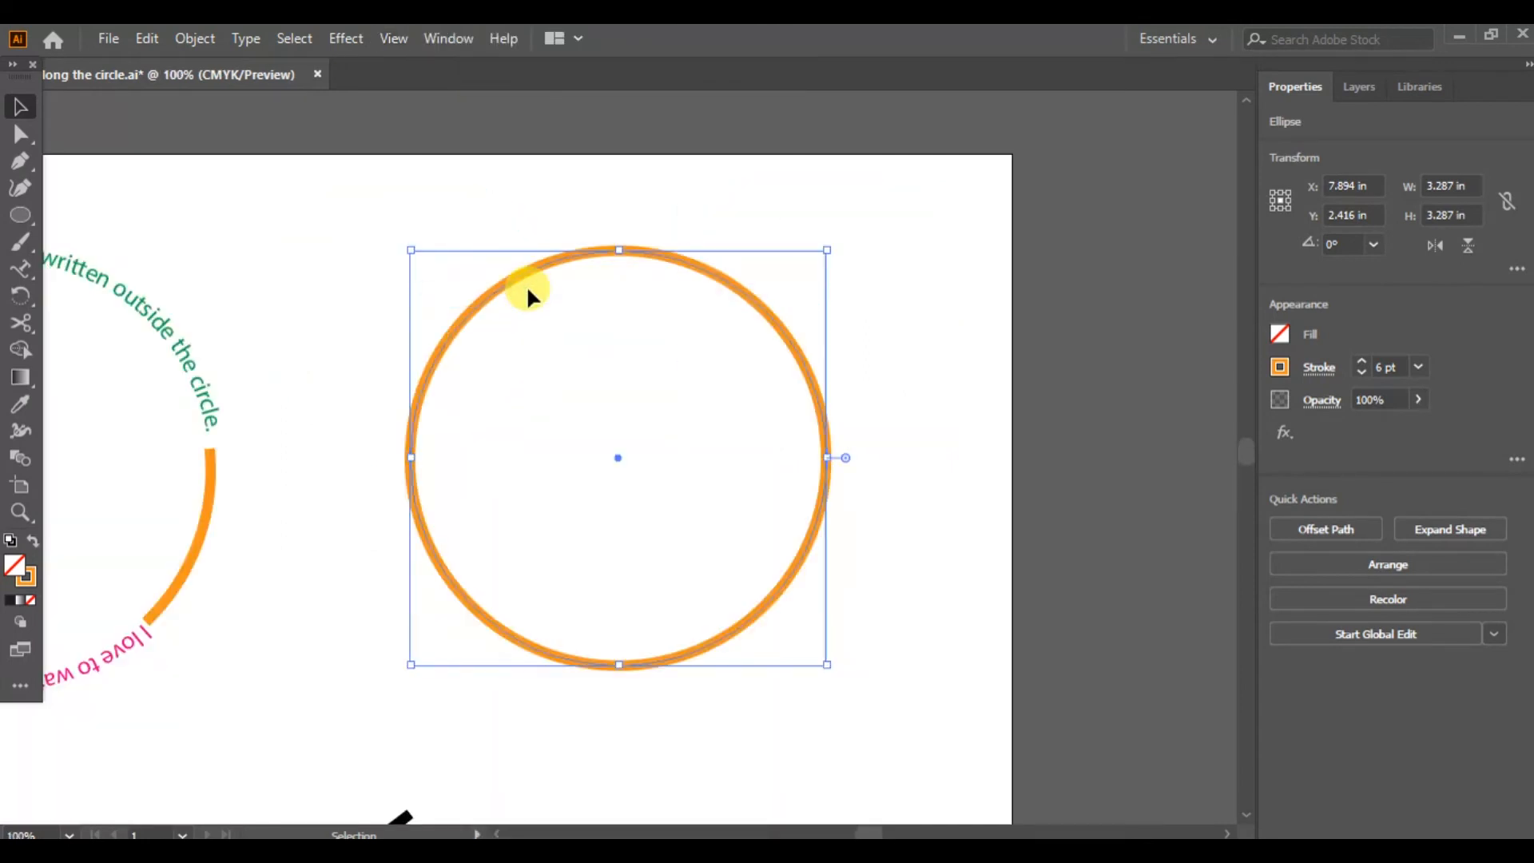
{"action": "left_click", "coordinate": [30, 272]}
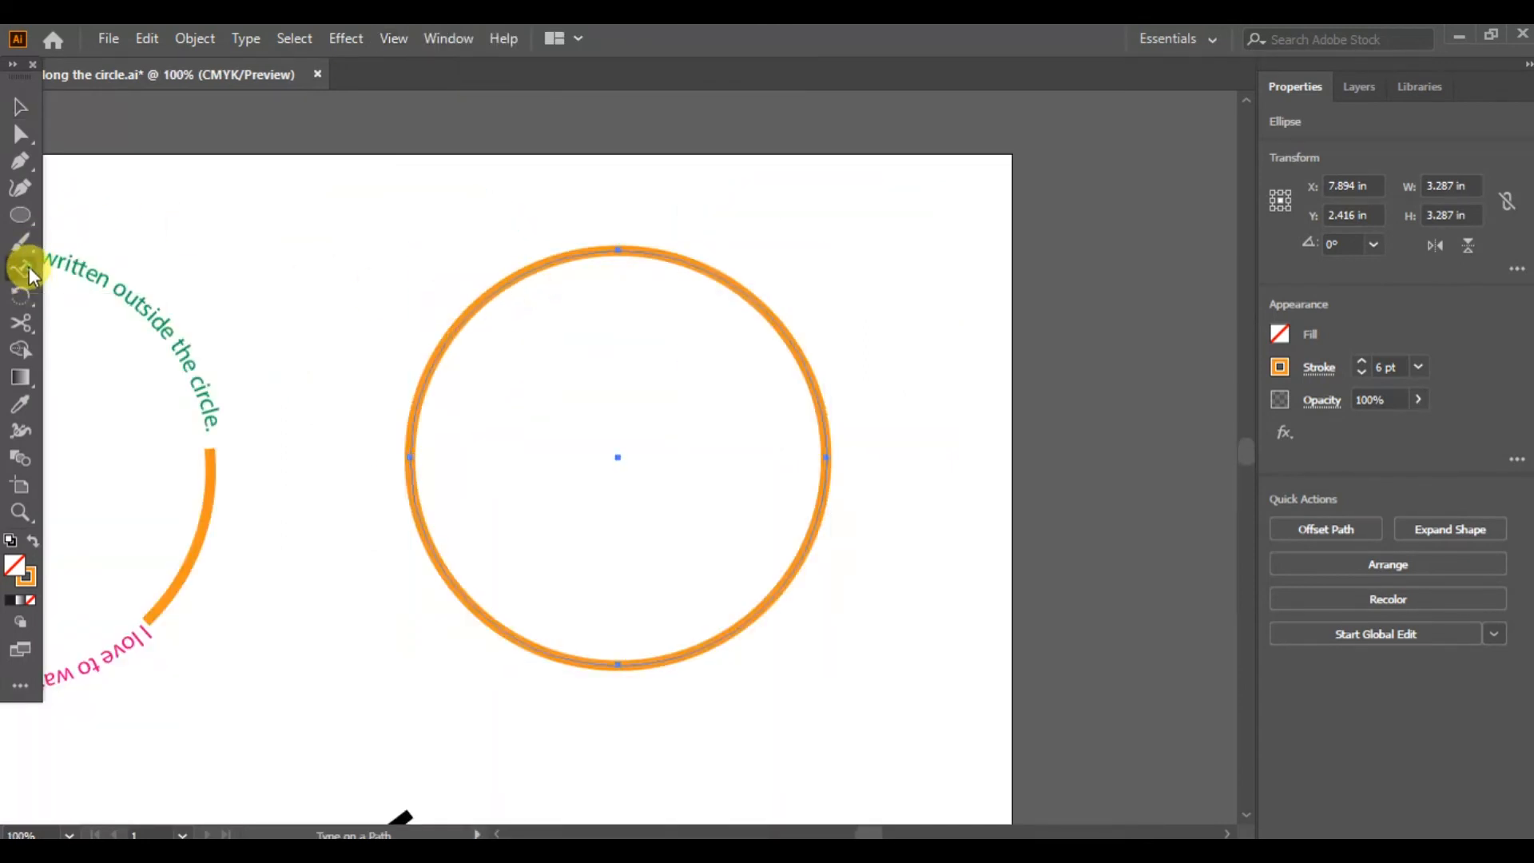
{"action": "left_click", "coordinate": [432, 354]}
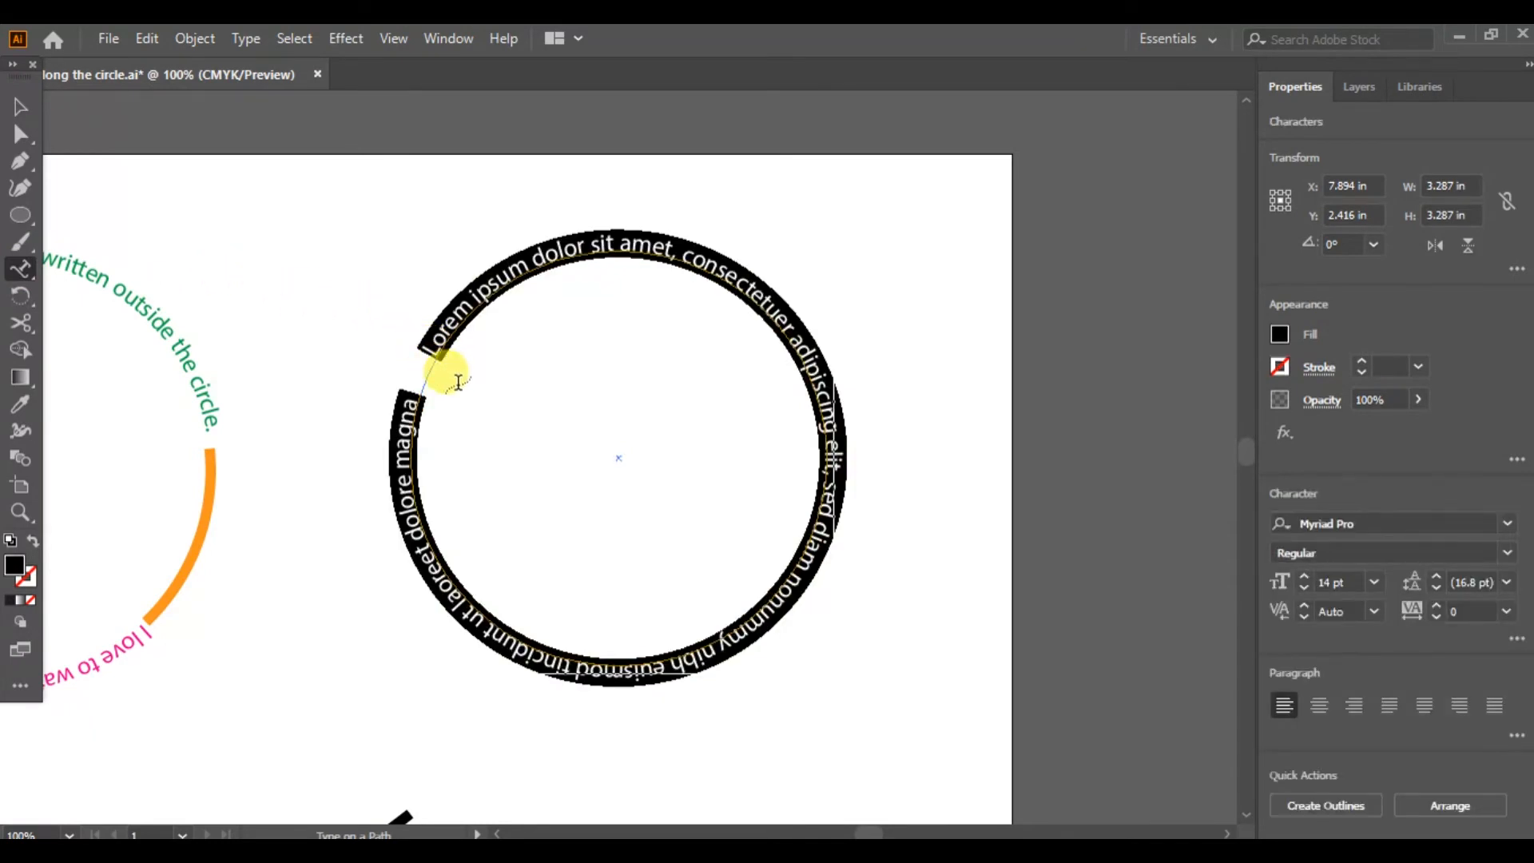
{"action": "key", "text": "BackSpace"}
{"action": "type", "text": "All"}
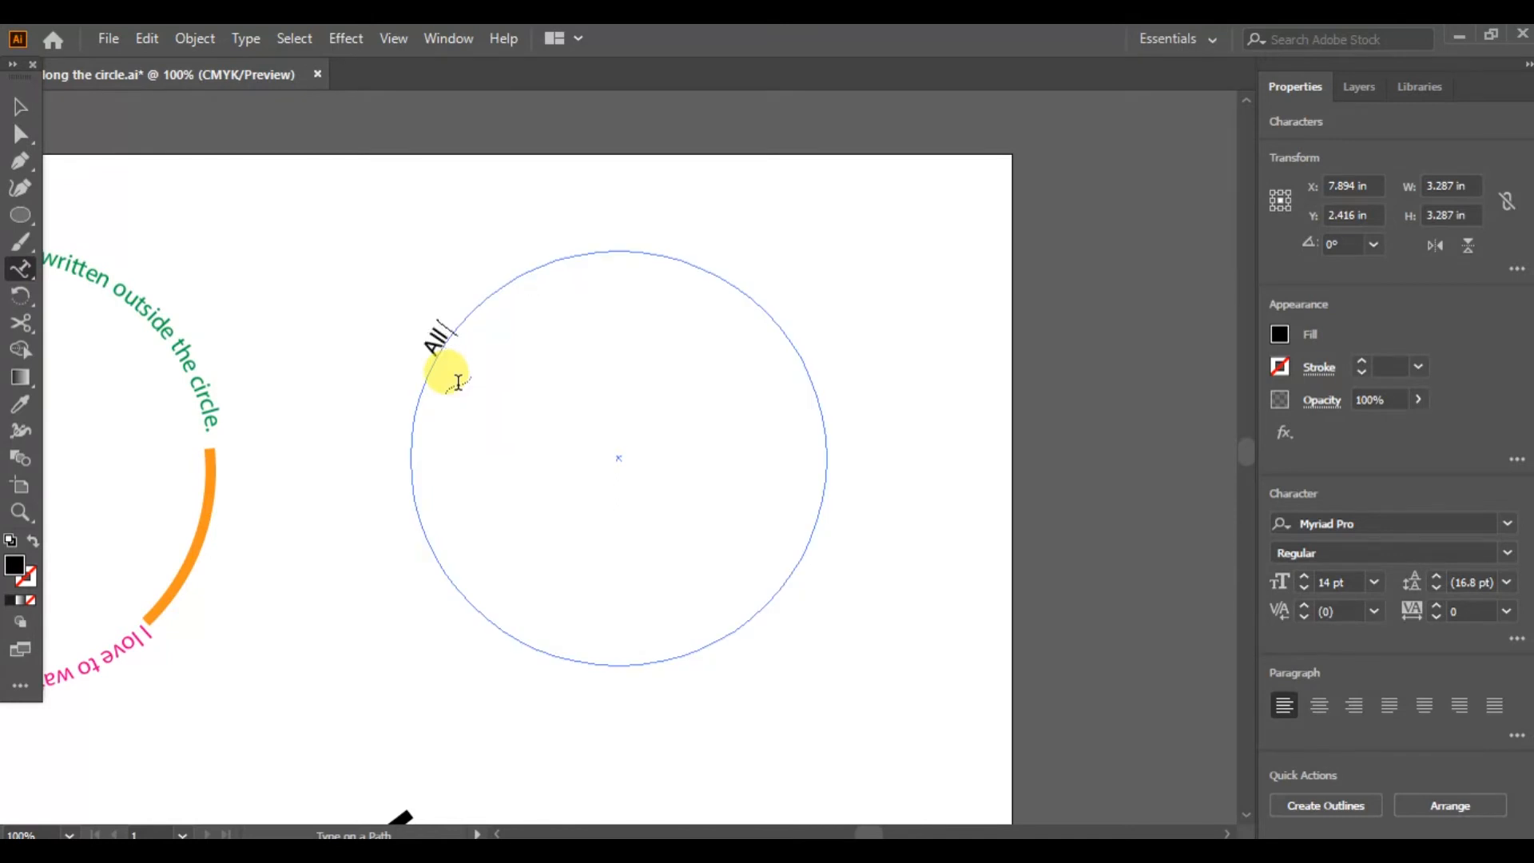
{"action": "type", "text": " the best b"}
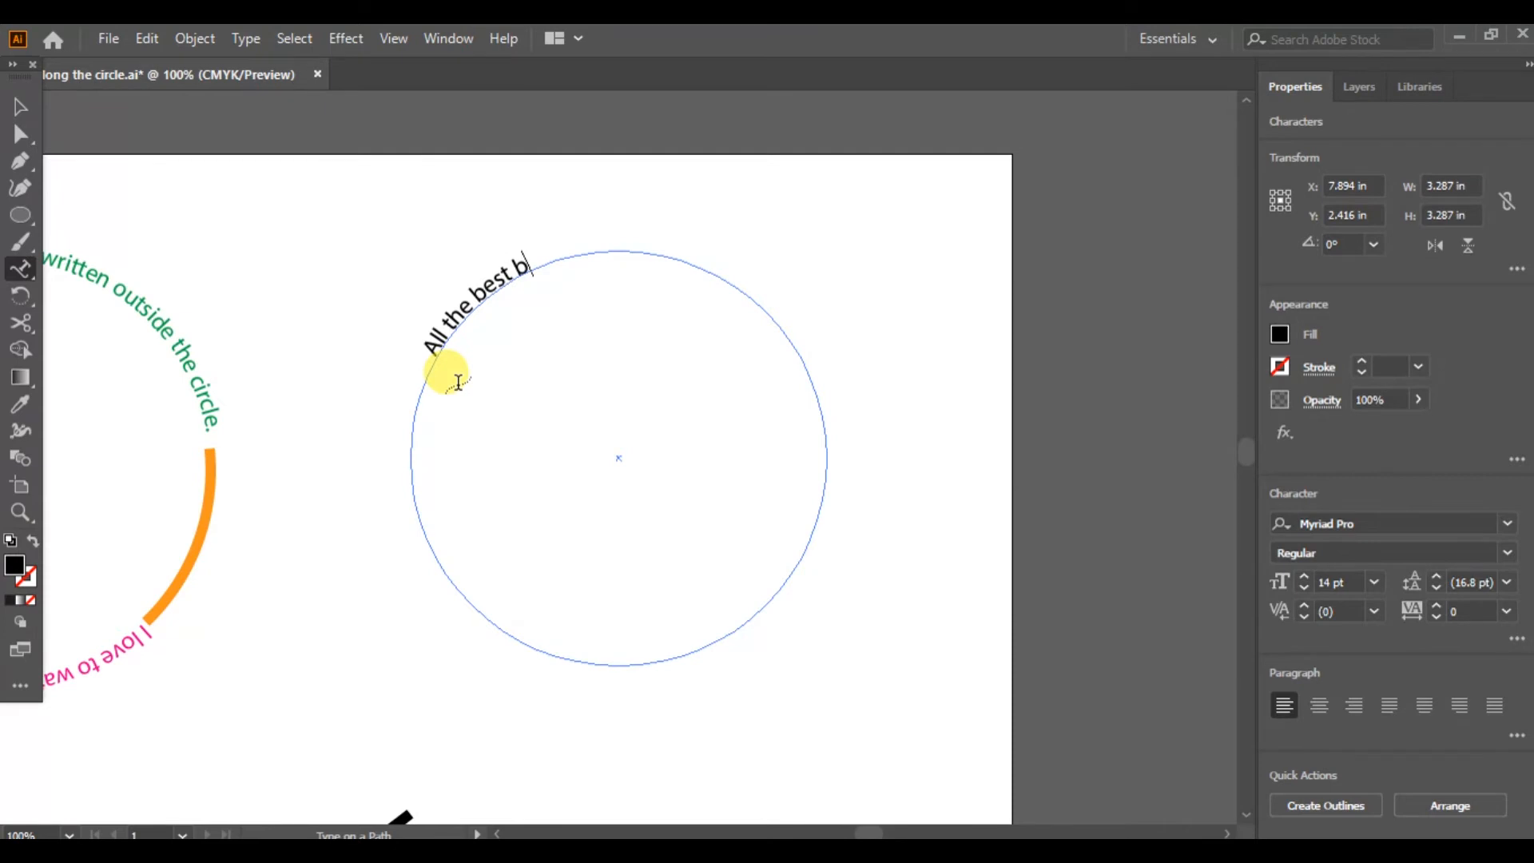
{"action": "type", "text": "ooks are availab"}
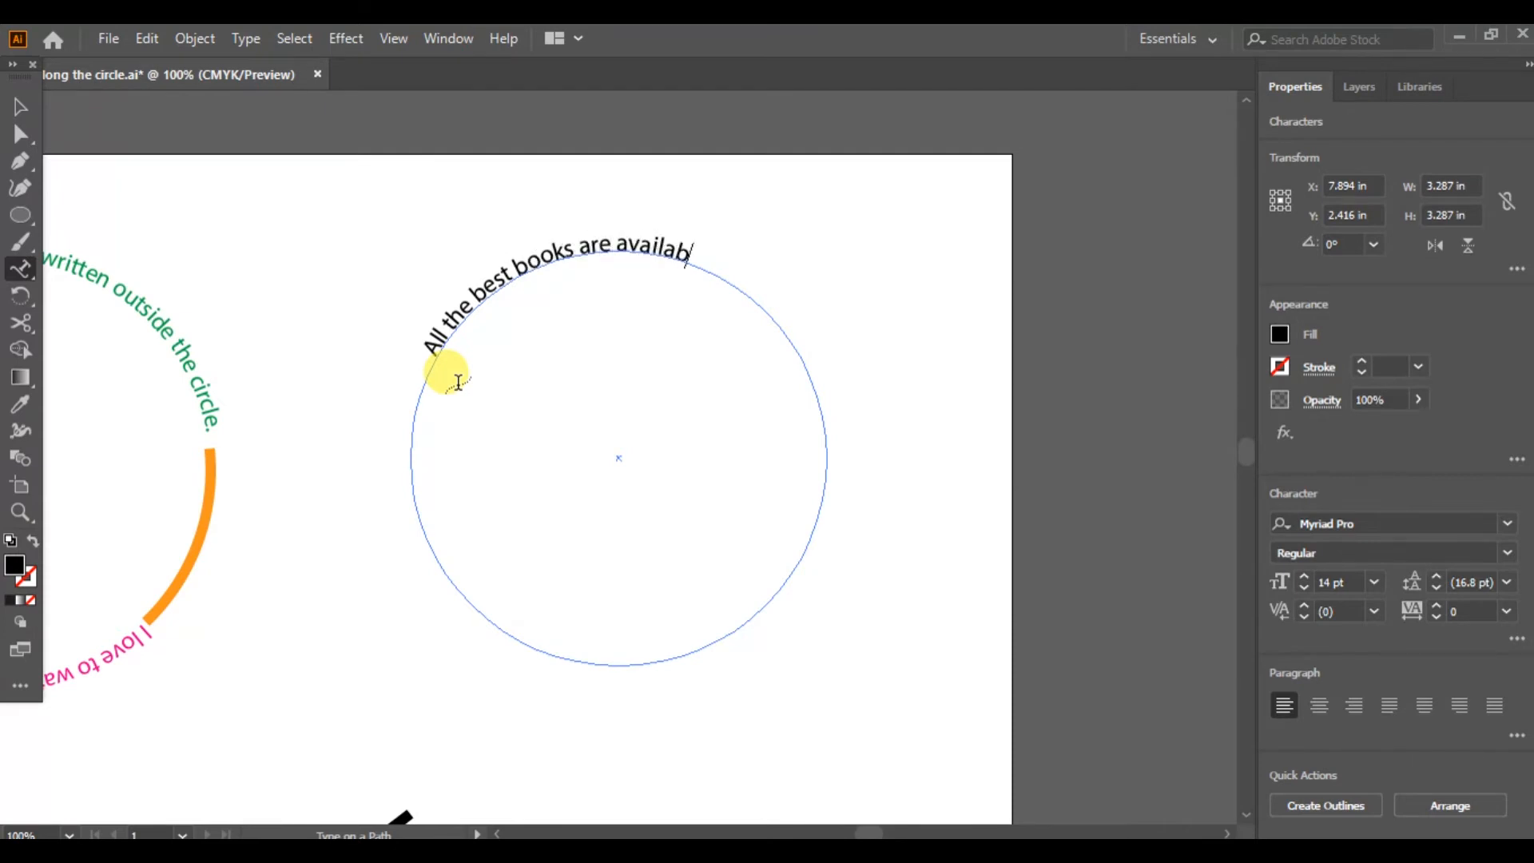
{"action": "type", "text": "le in the loc"}
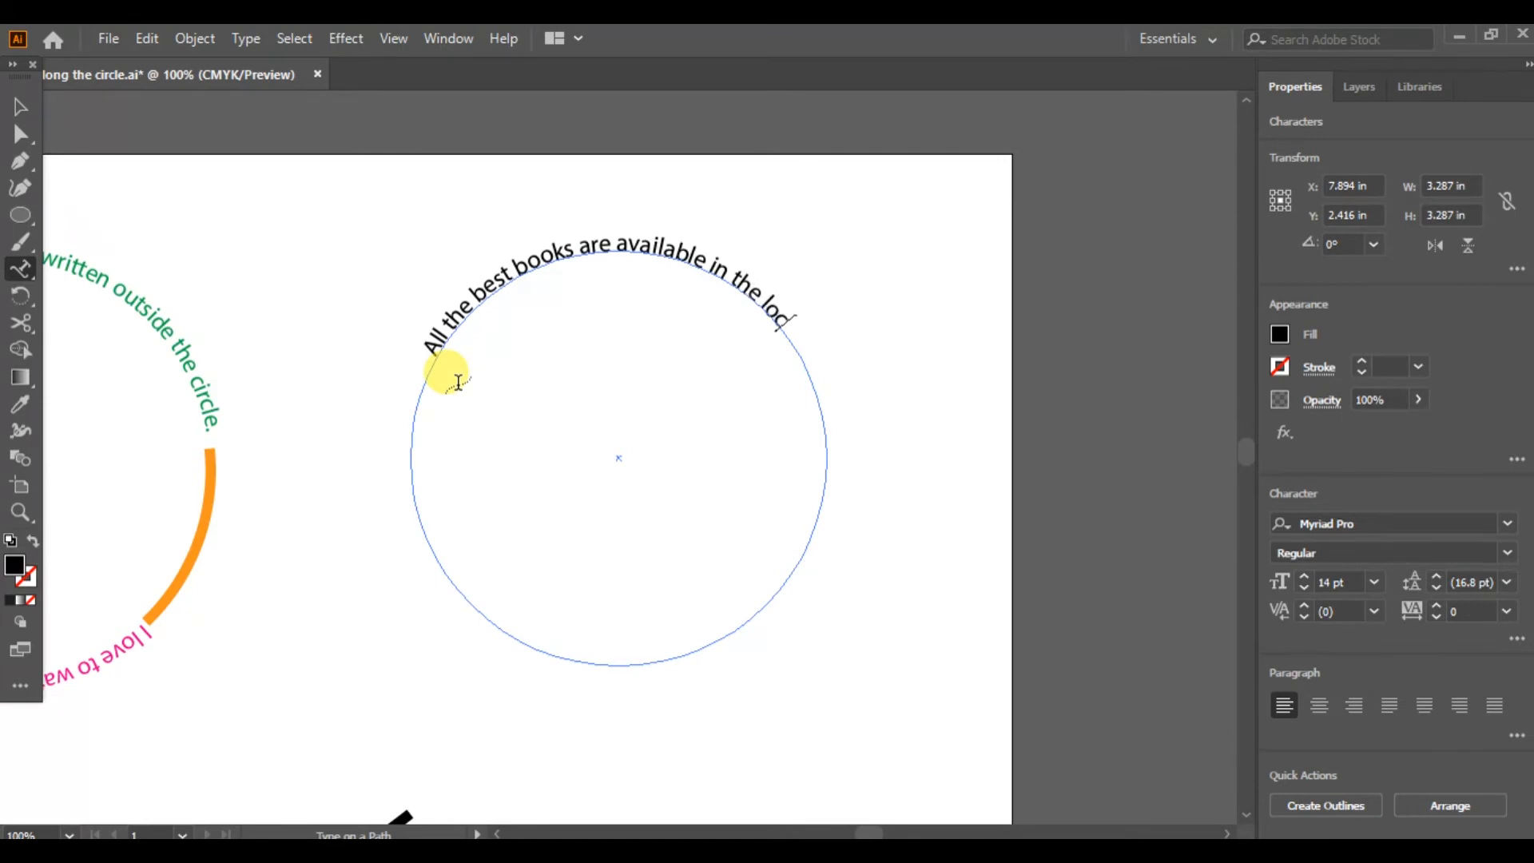
{"action": "type", "text": "al library."}
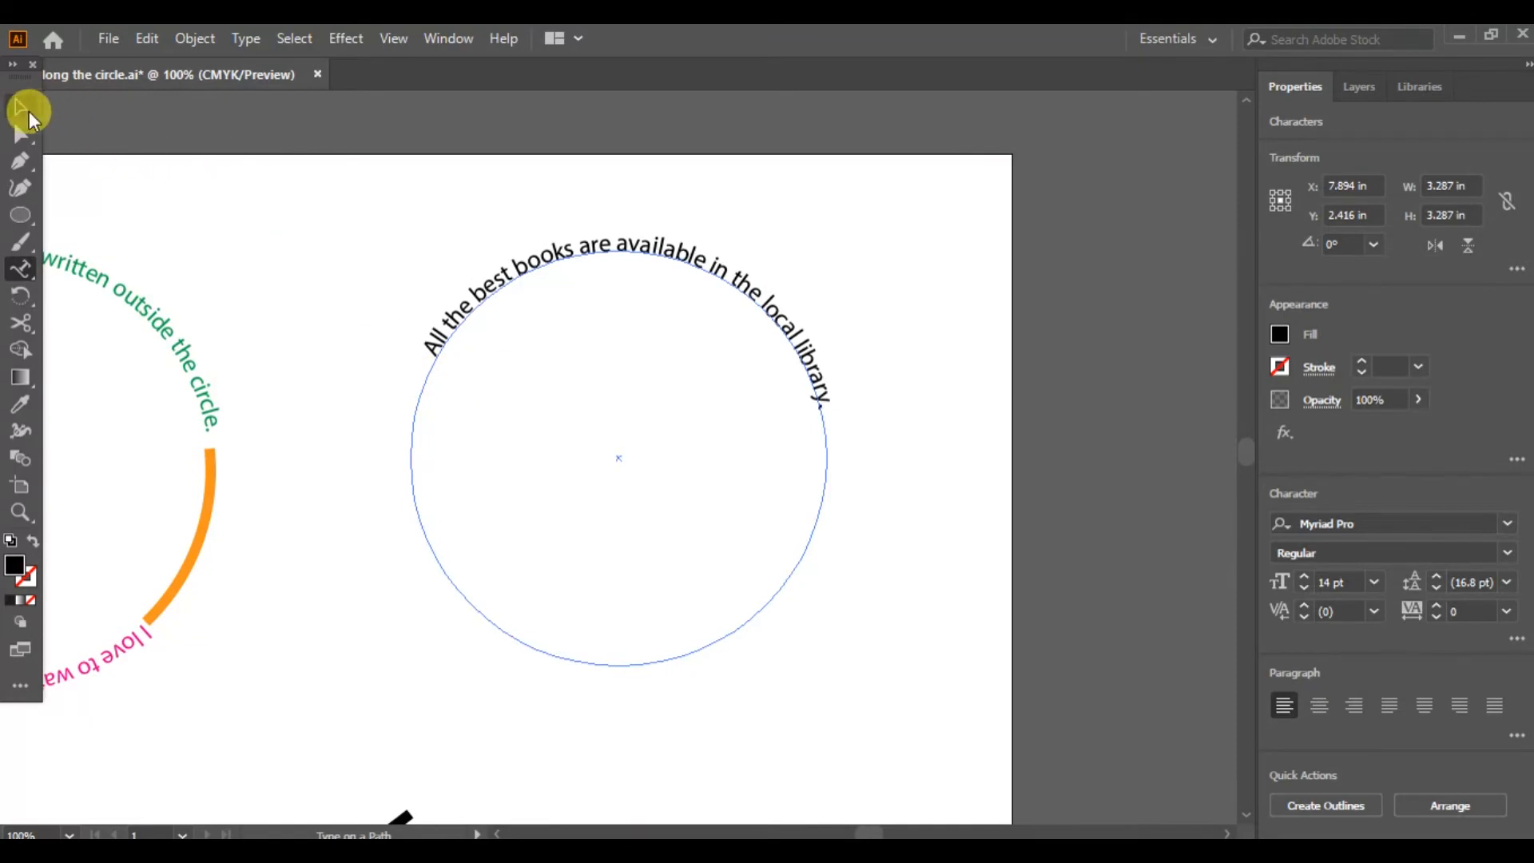
- Flip the library text to the inside of its circle through the Type on a Path options
{"action": "left_click", "coordinate": [21, 106]}
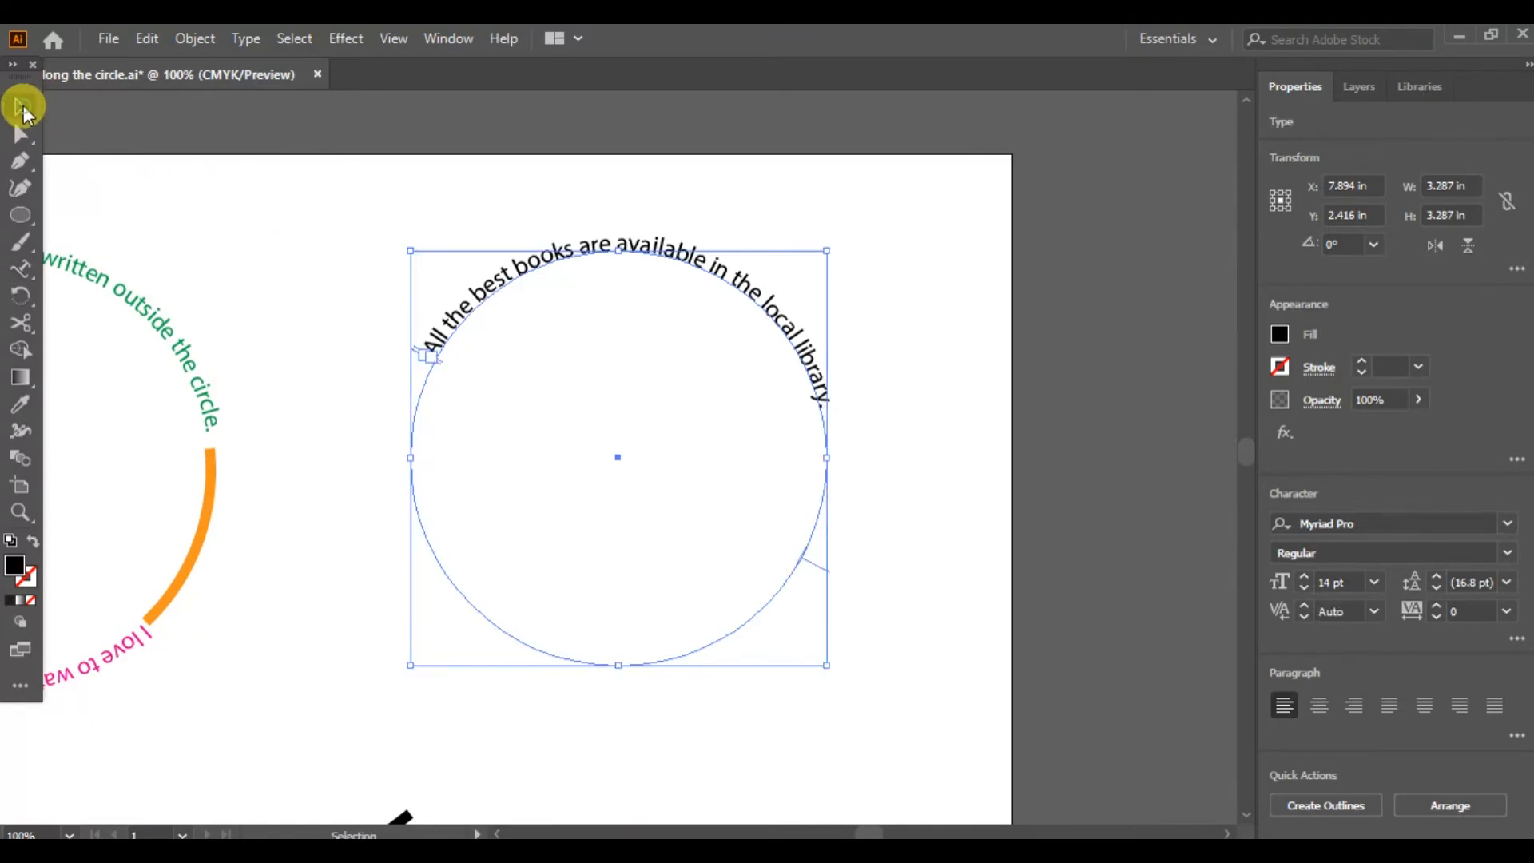
{"action": "left_click", "coordinate": [249, 40]}
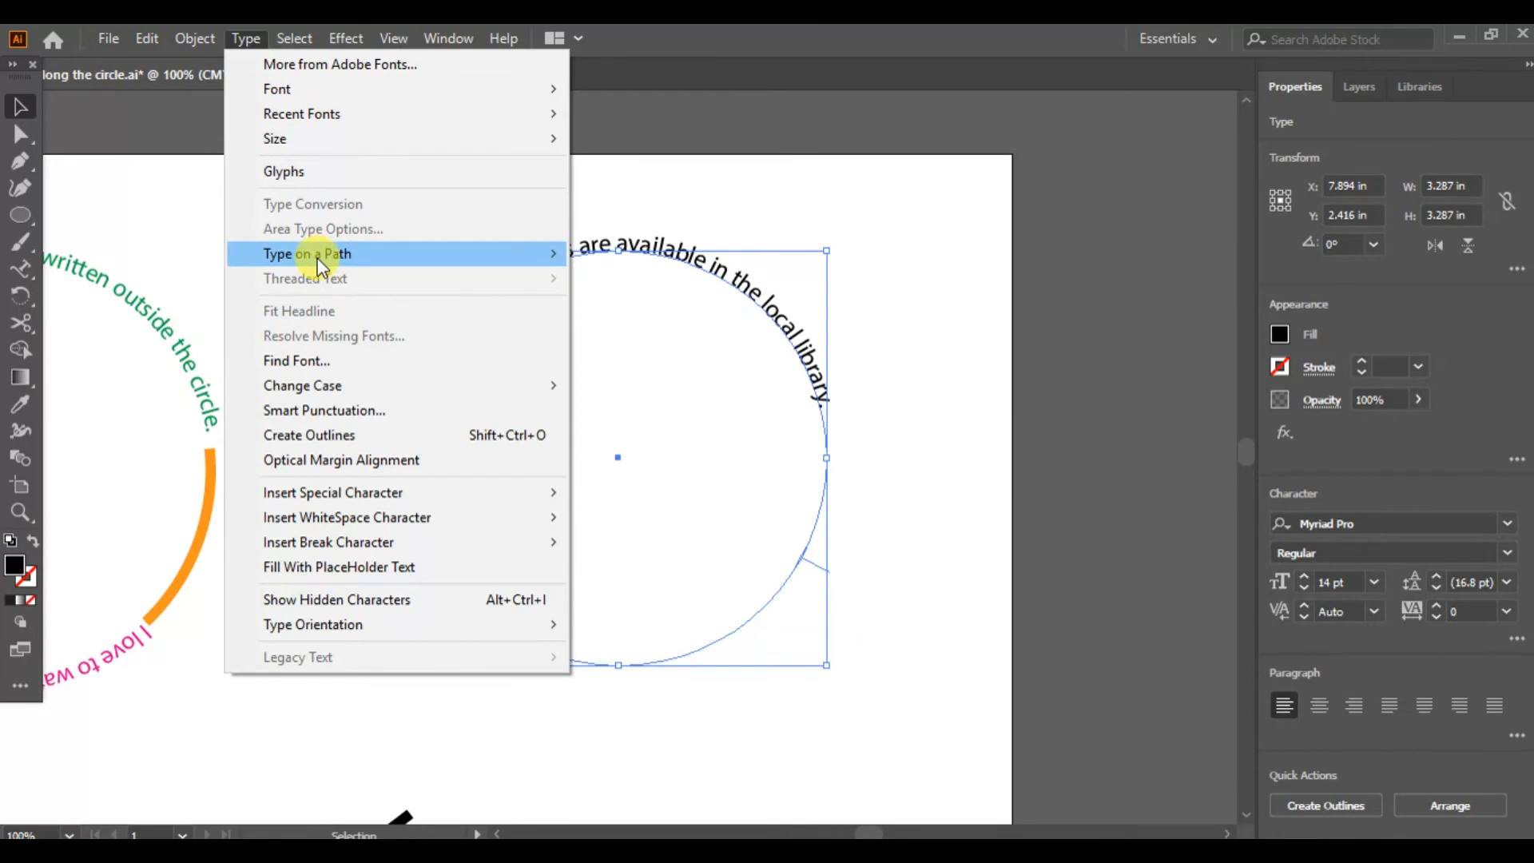
{"action": "mouse_move", "coordinate": [319, 263]}
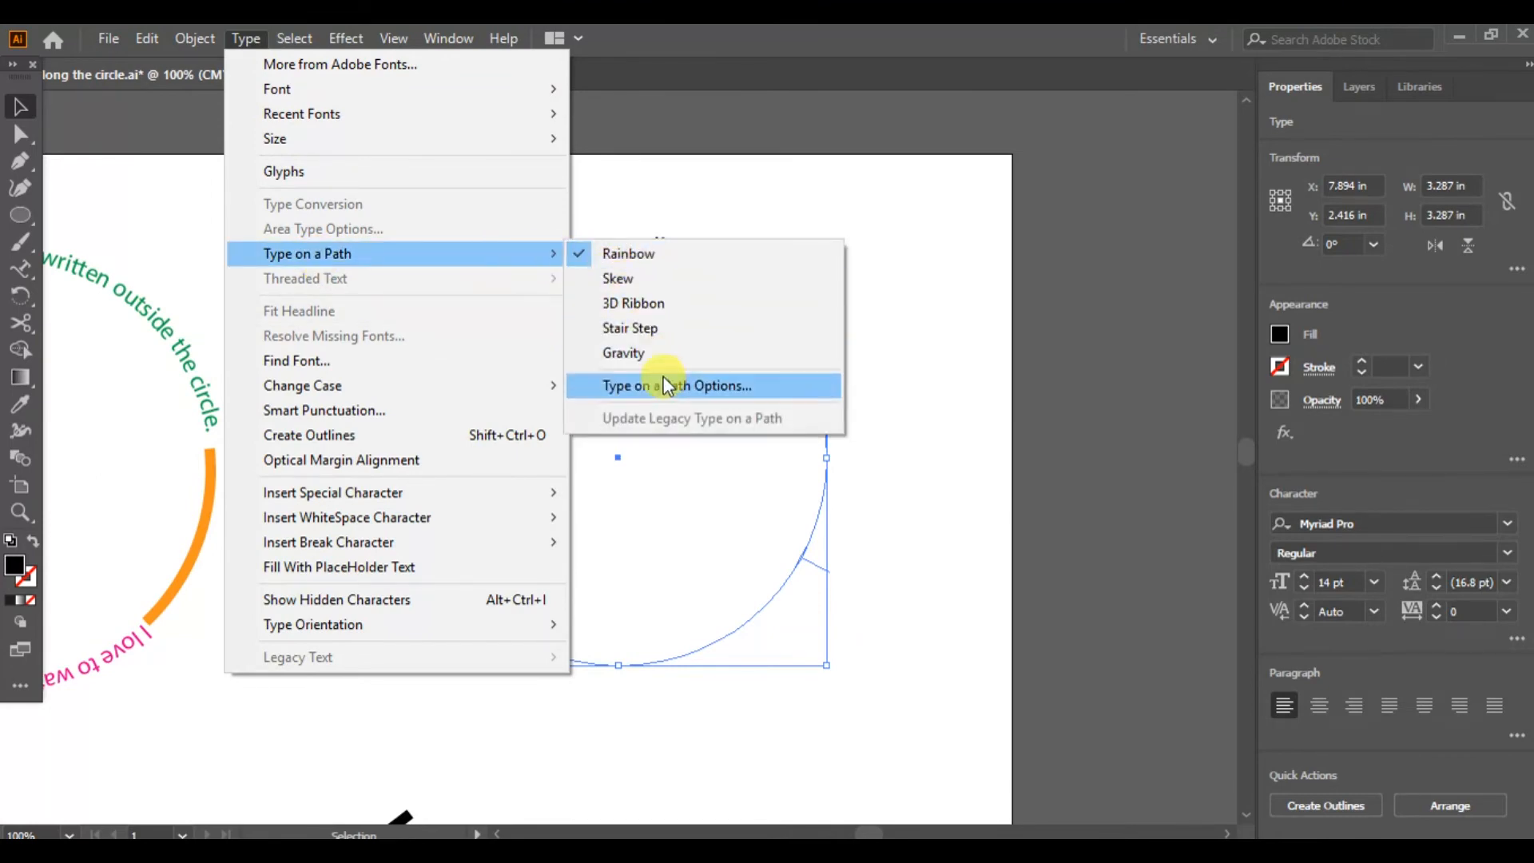
{"action": "left_click", "coordinate": [768, 388]}
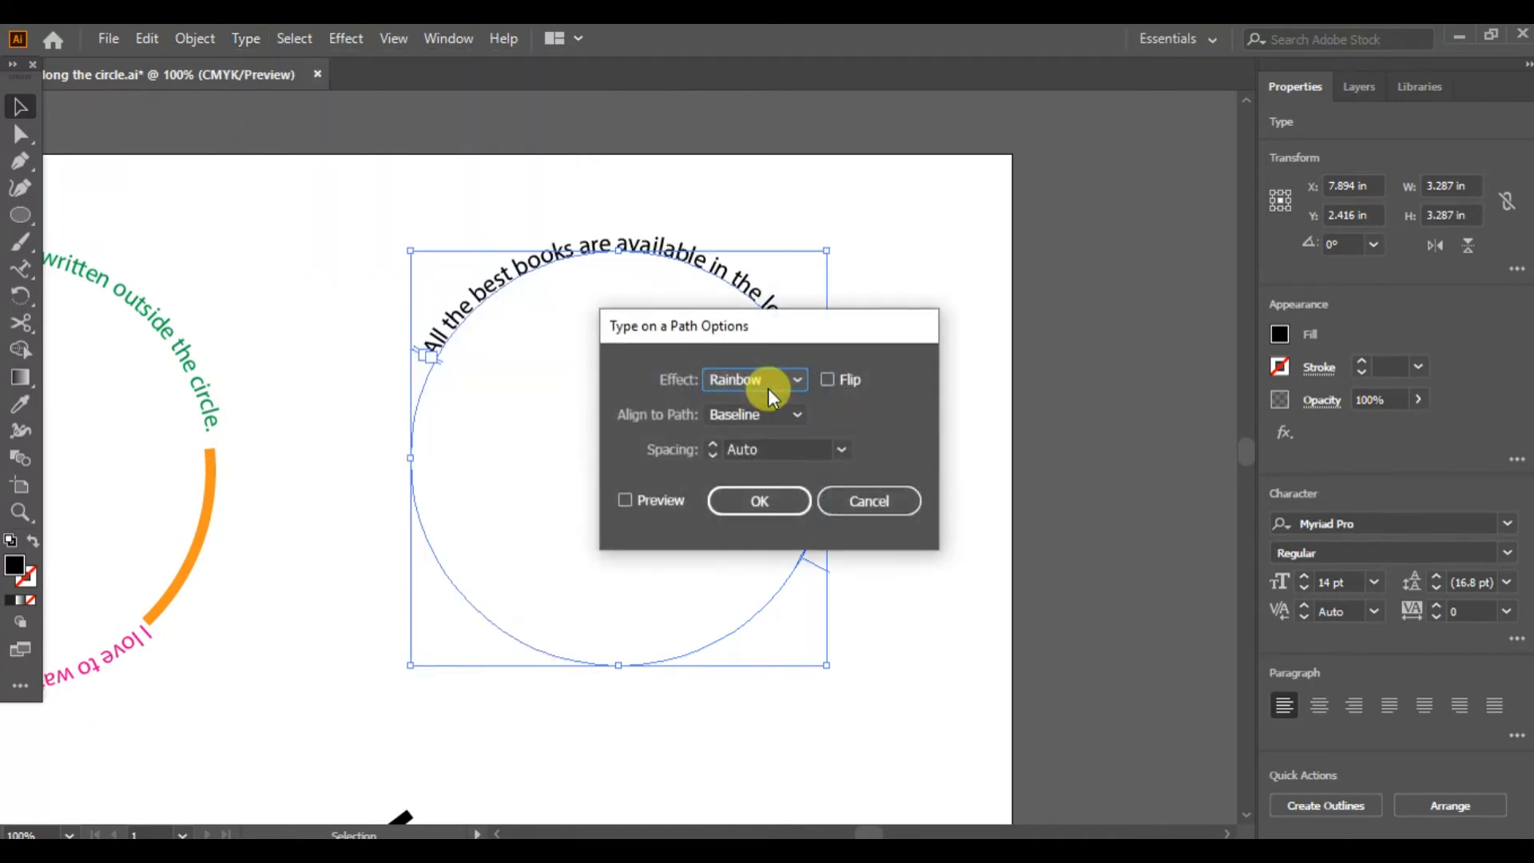
{"action": "left_click", "coordinate": [827, 380]}
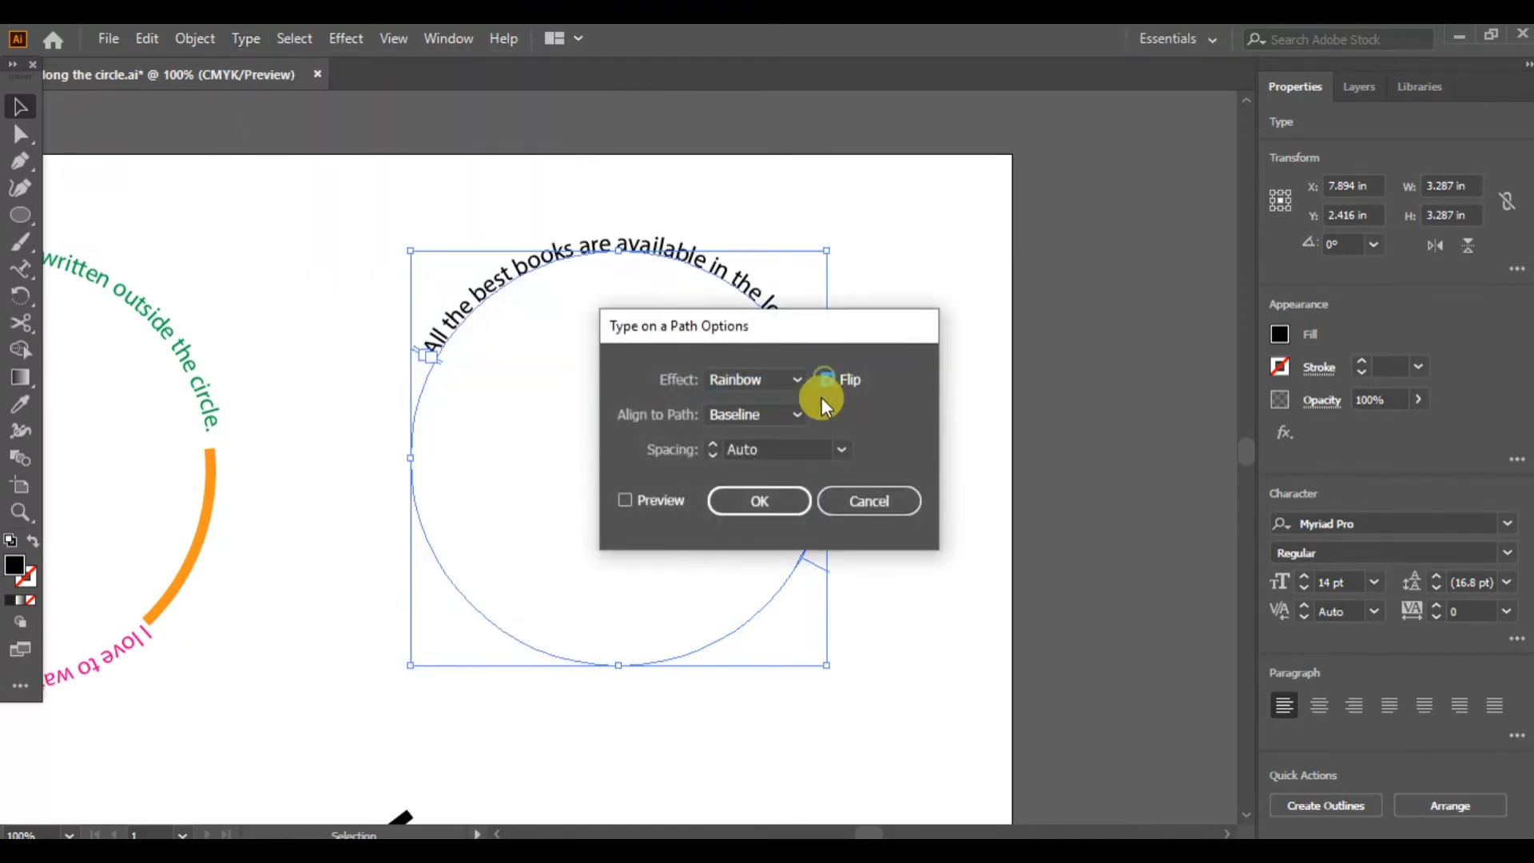
{"action": "left_click", "coordinate": [772, 500]}
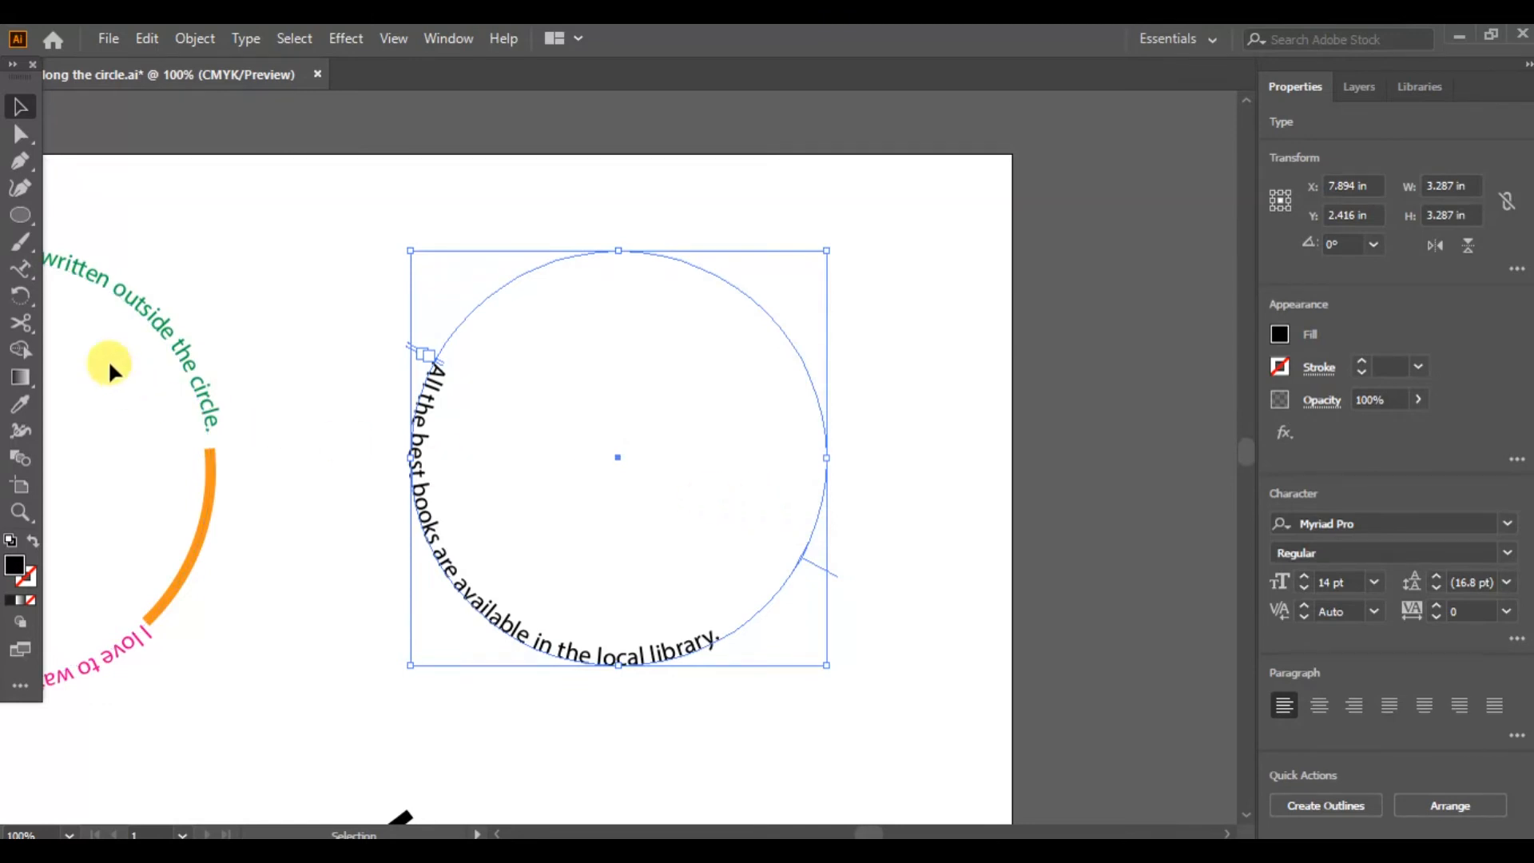
- Rotate the library text circle about 43.56° counterclockwise around its center so the text spans the lower arc, and deselect it
{"action": "left_click", "coordinate": [24, 297]}
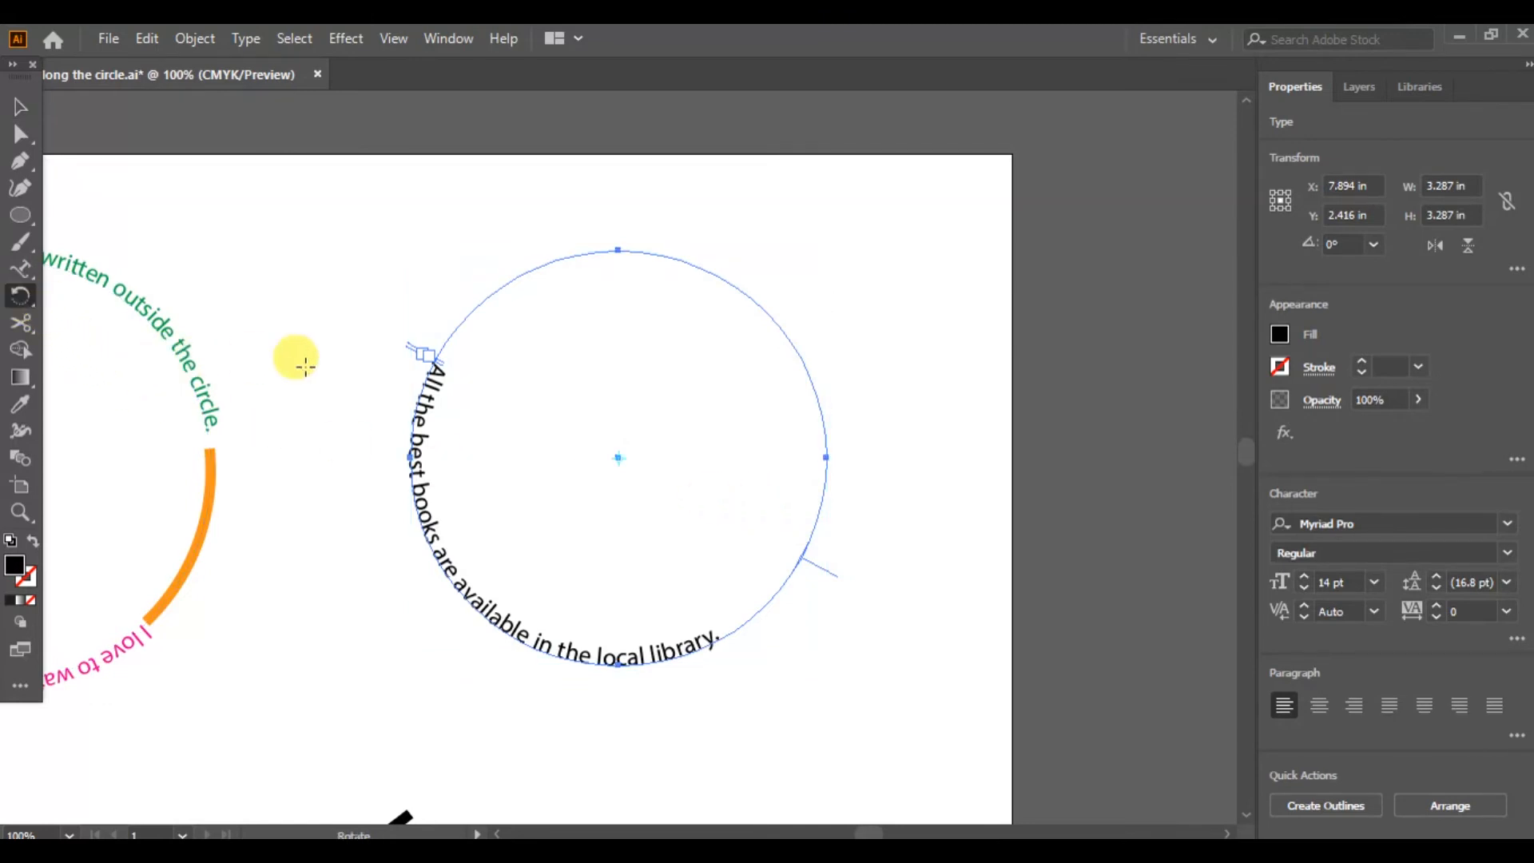
{"action": "left_click_drag", "start_coordinate": [424, 351], "coordinate": [411, 504]}
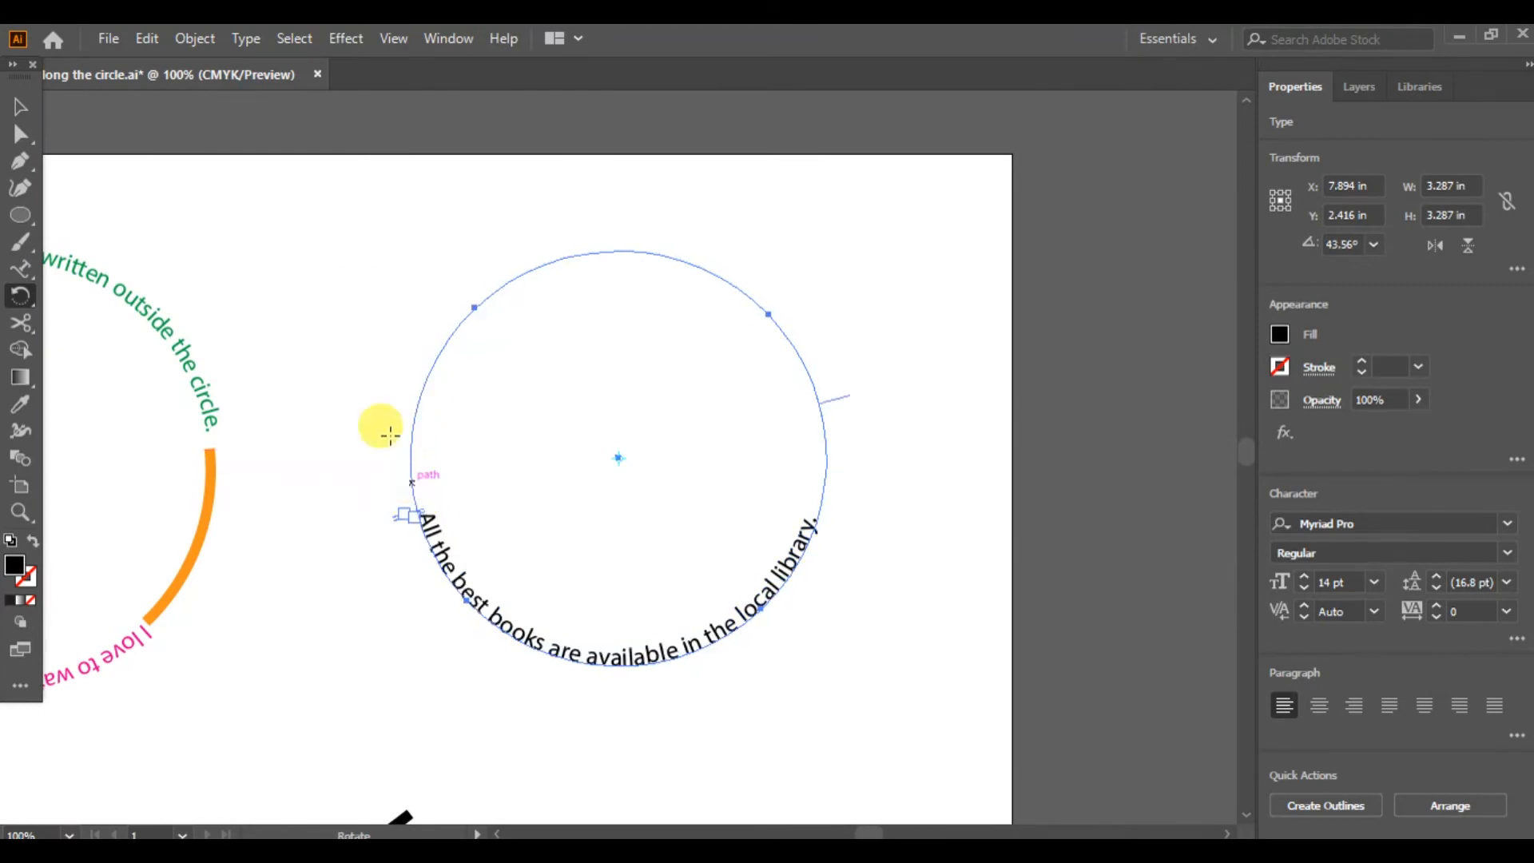
{"action": "left_click", "coordinate": [397, 40]}
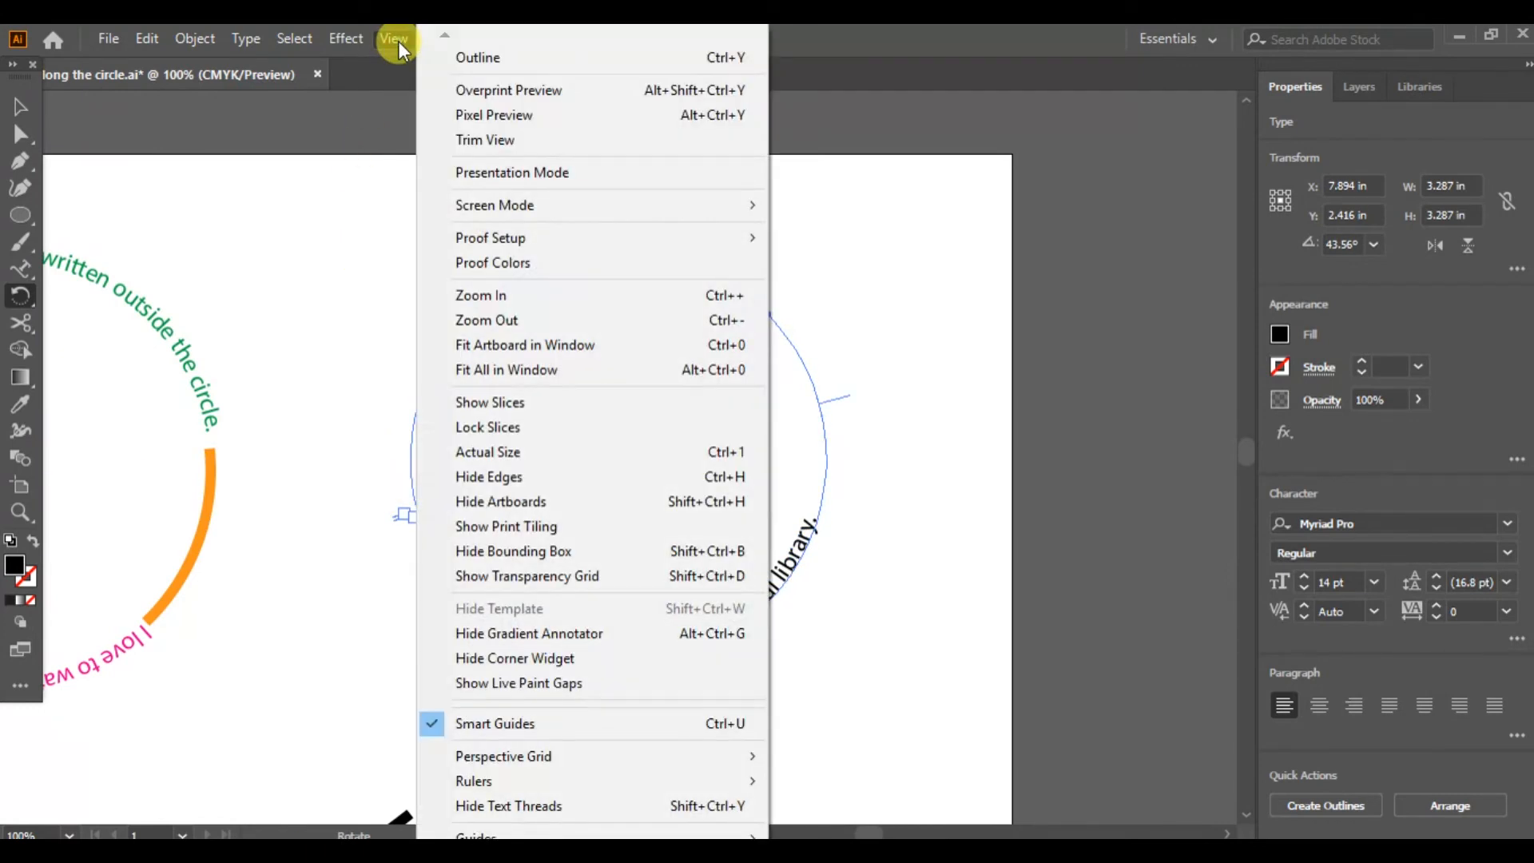
{"action": "left_click", "coordinate": [489, 368]}
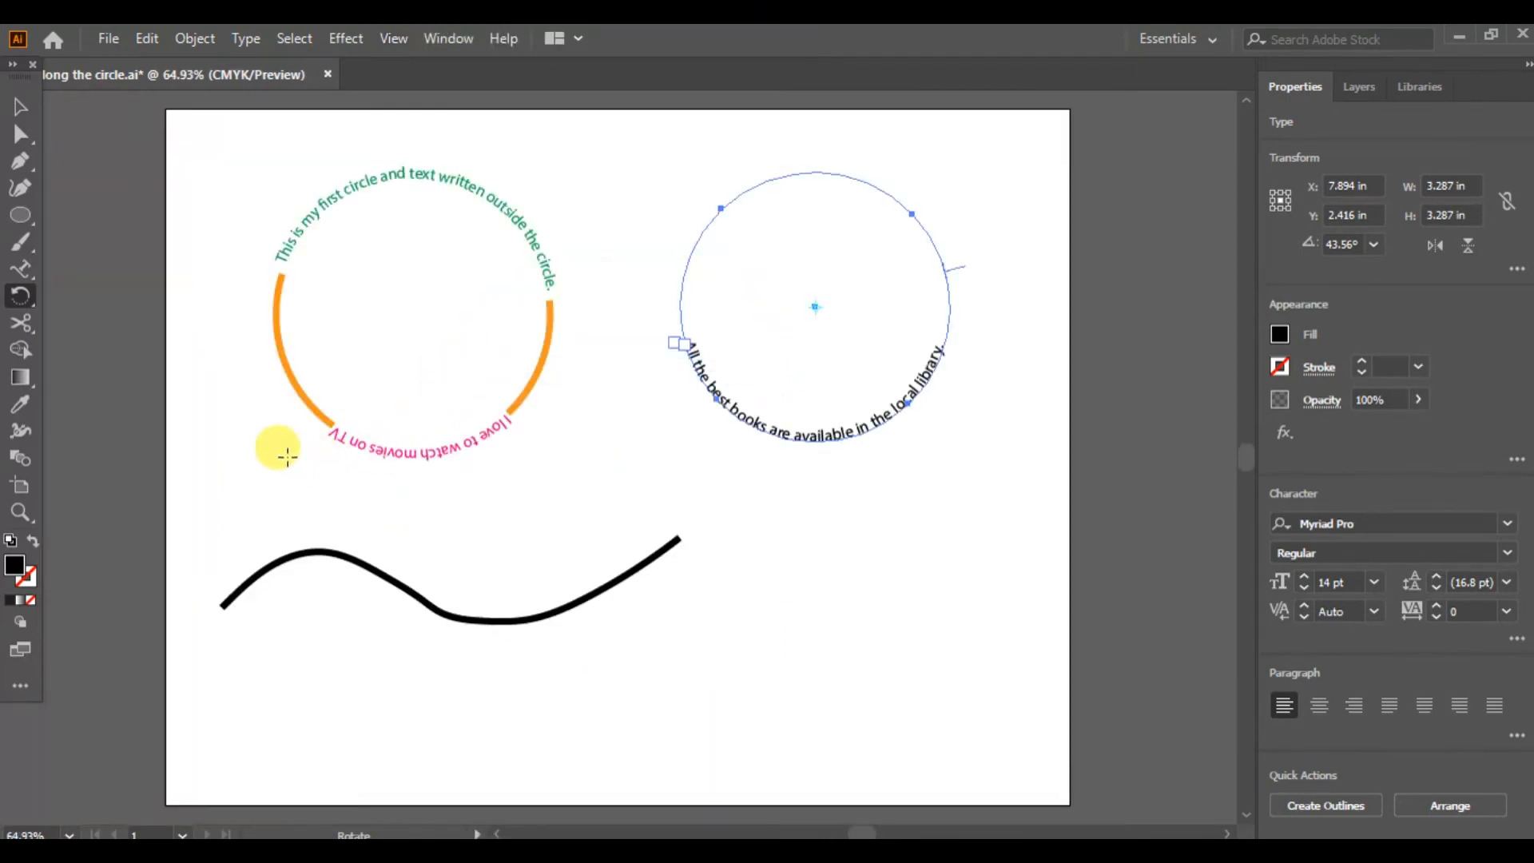
{"action": "left_click", "coordinate": [294, 38]}
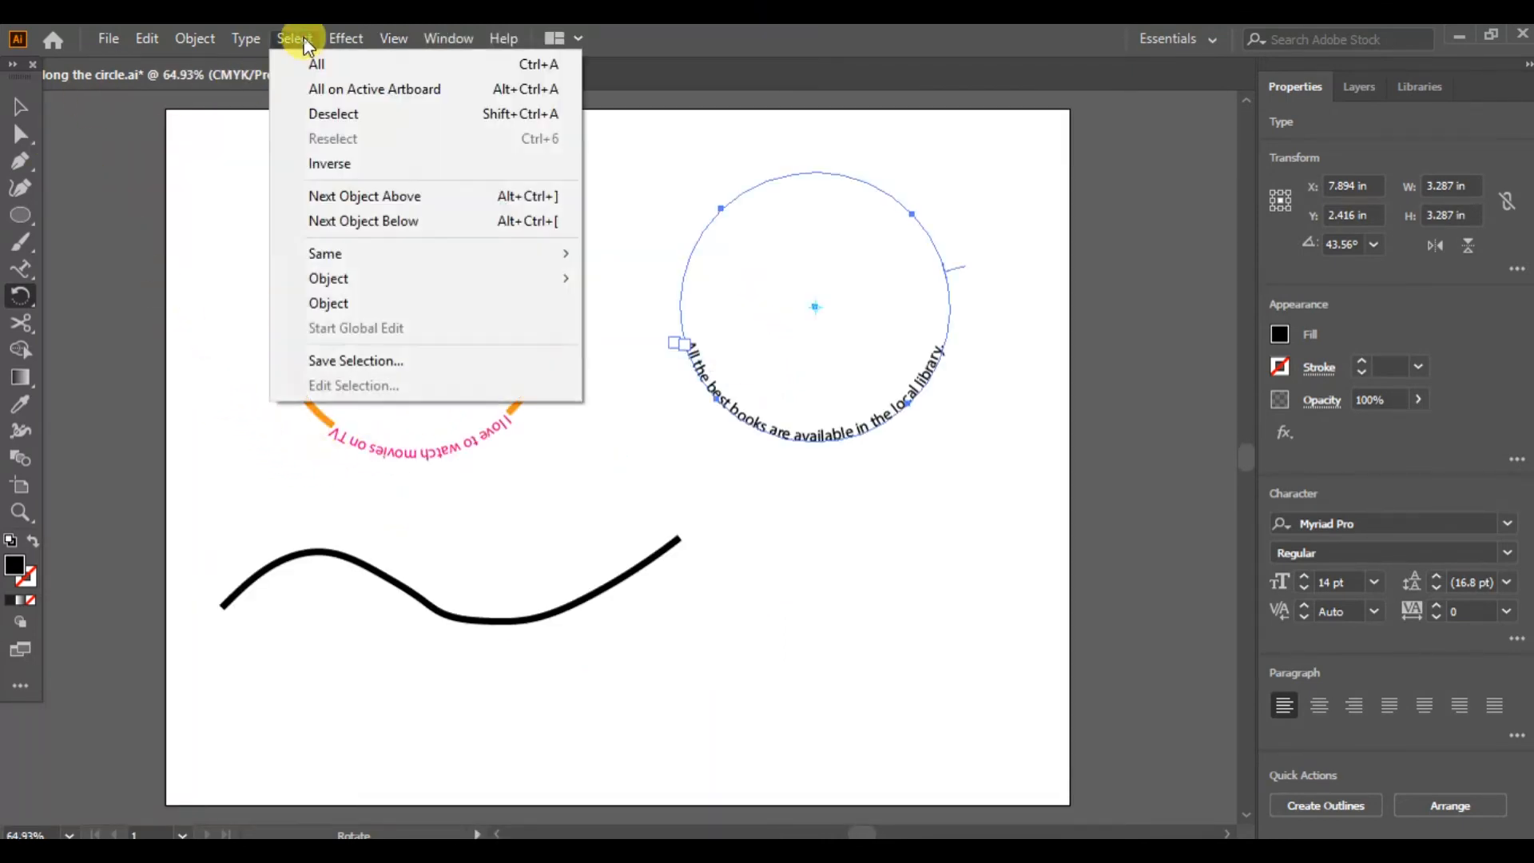
{"action": "left_click", "coordinate": [331, 117]}
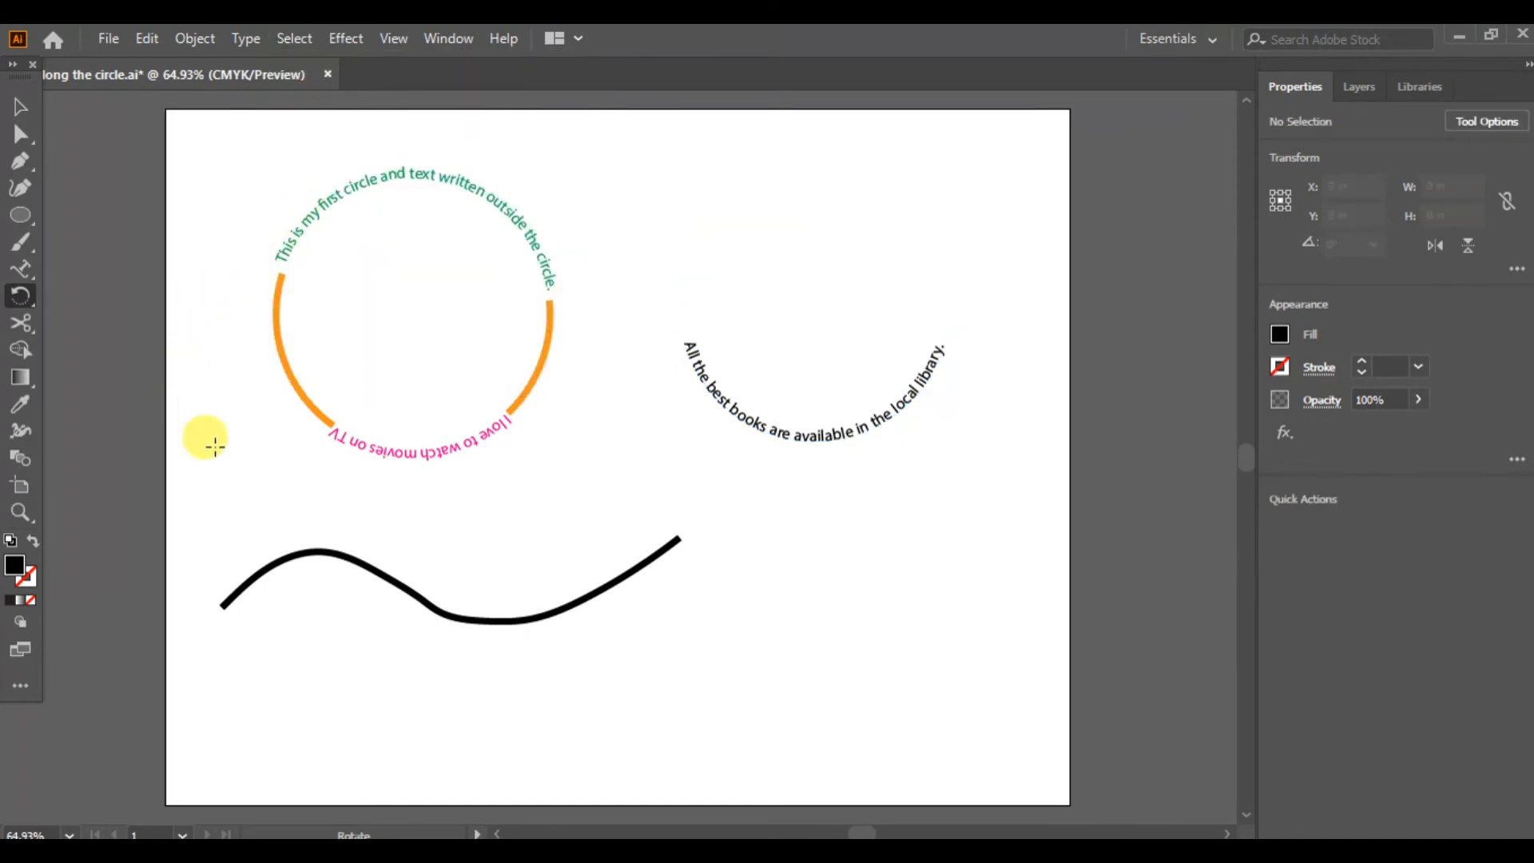
{"action": "key", "text": "v"}
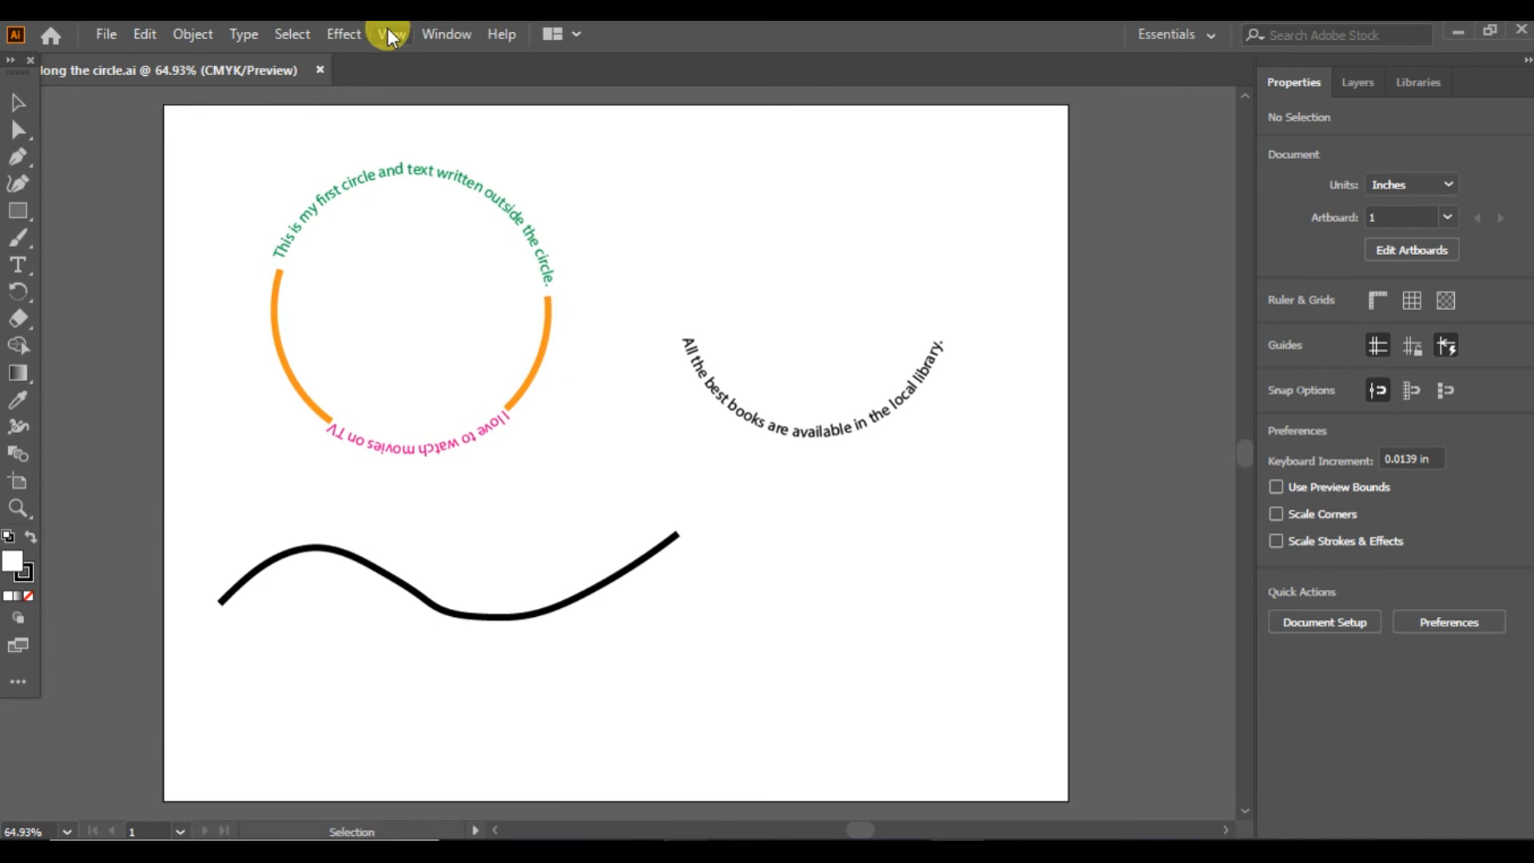
- Apply the Skew path type effect to the whole library sentence on the second circle and deselect it
{"action": "left_click", "coordinate": [389, 36]}
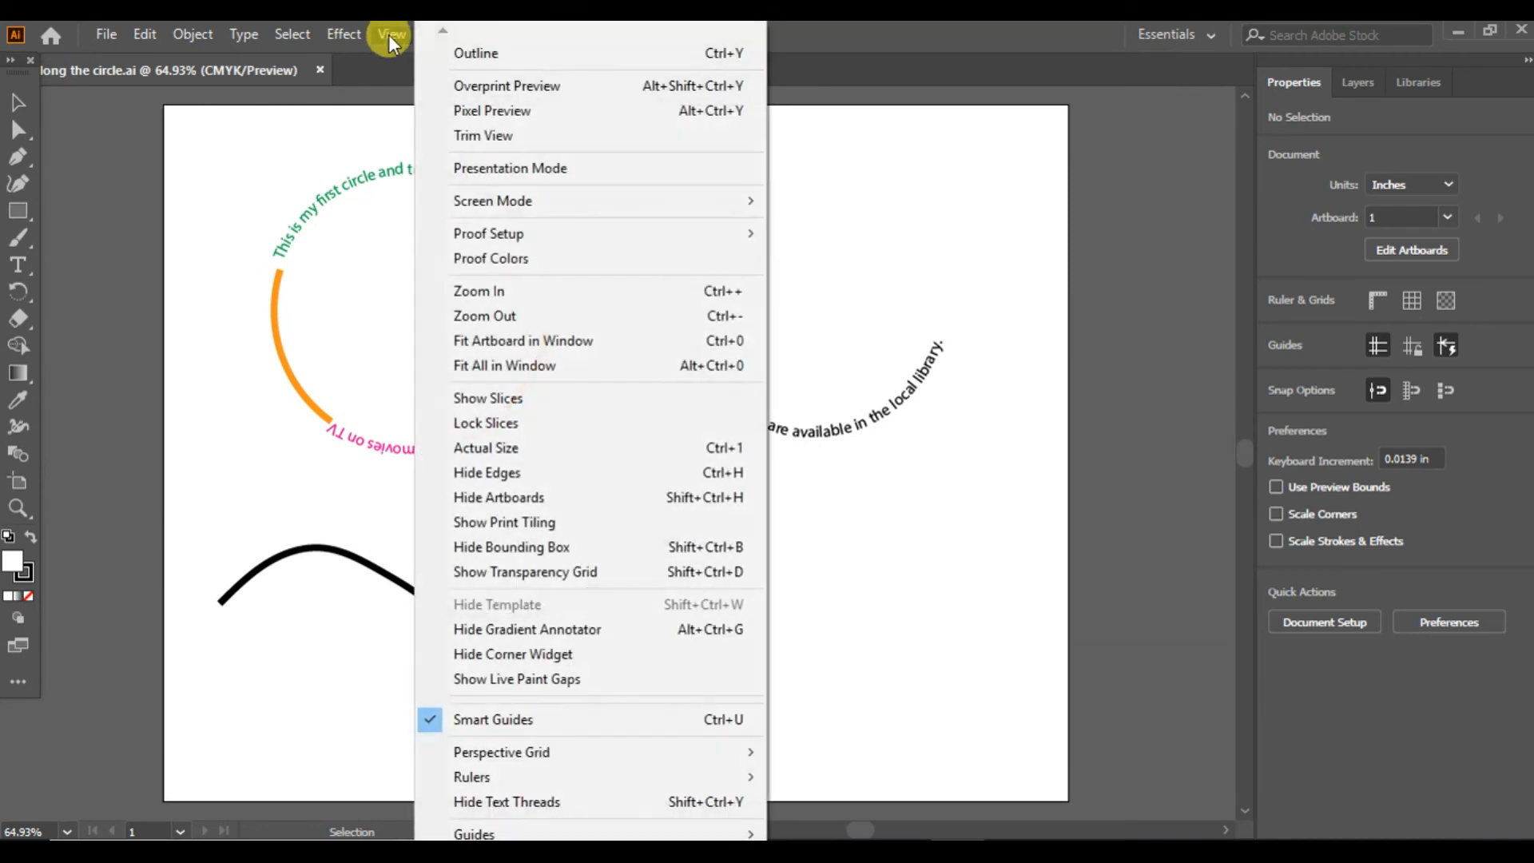
{"action": "left_click", "coordinate": [524, 294]}
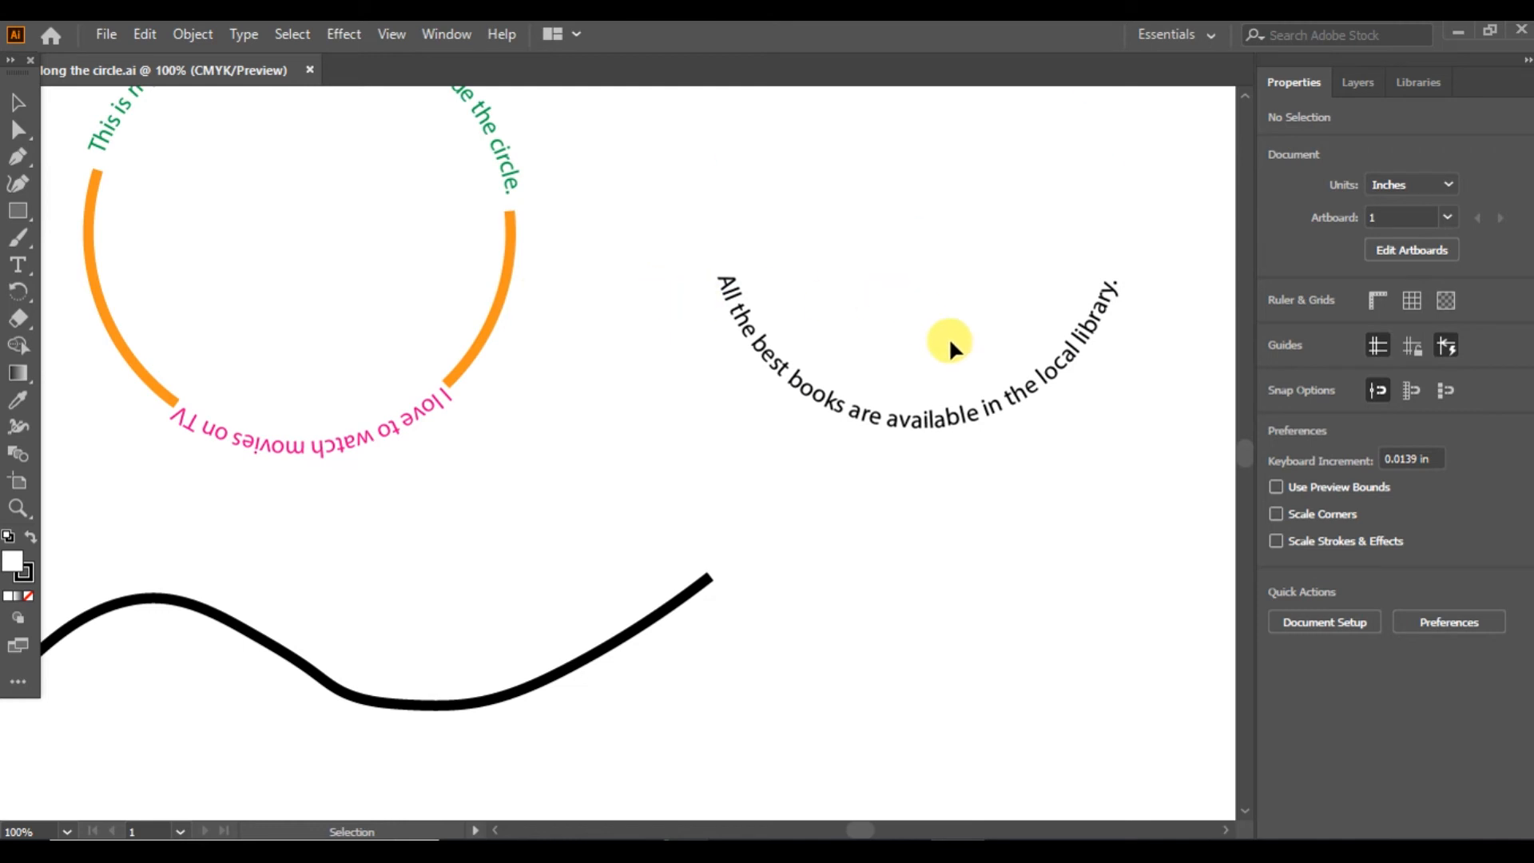
{"action": "scroll", "coordinate": [1244, 98], "scroll_direction": "up", "scroll_amount": 5}
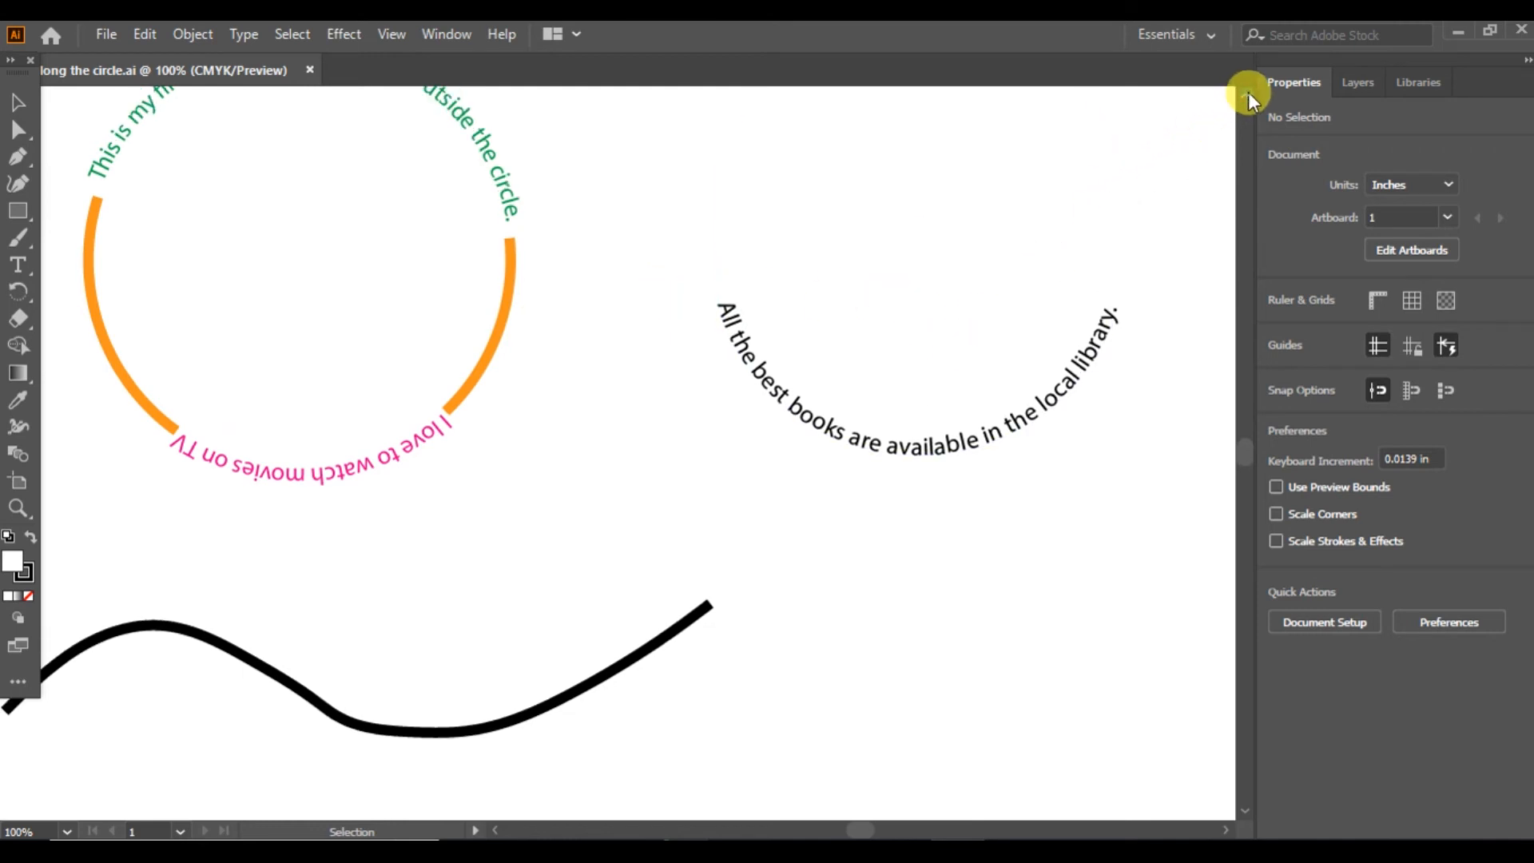
{"action": "scroll", "coordinate": [1253, 381], "scroll_direction": "up", "scroll_amount": 2}
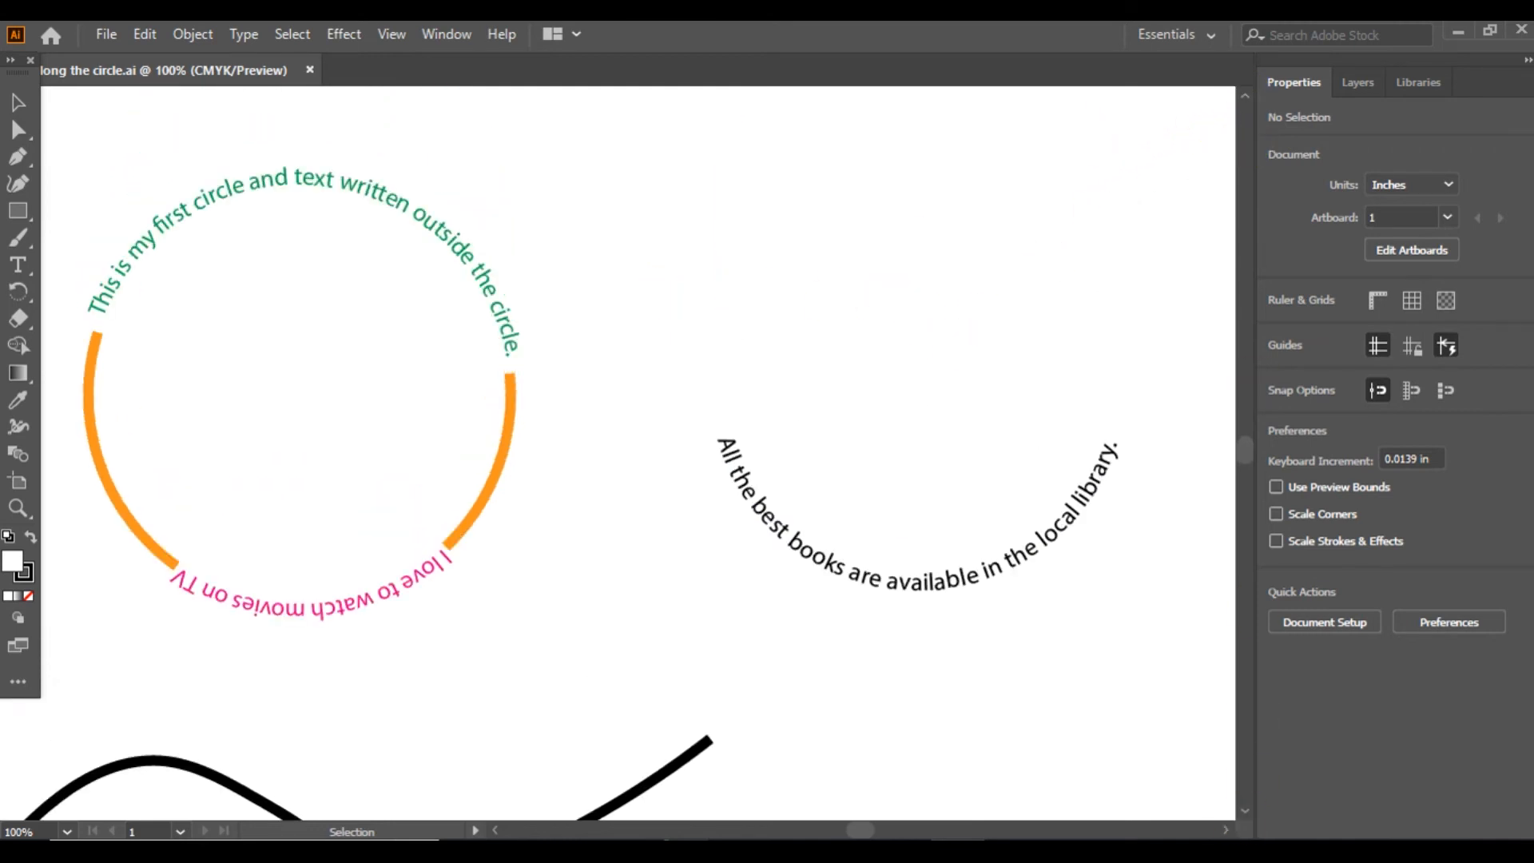
{"action": "left_click", "coordinate": [1230, 832]}
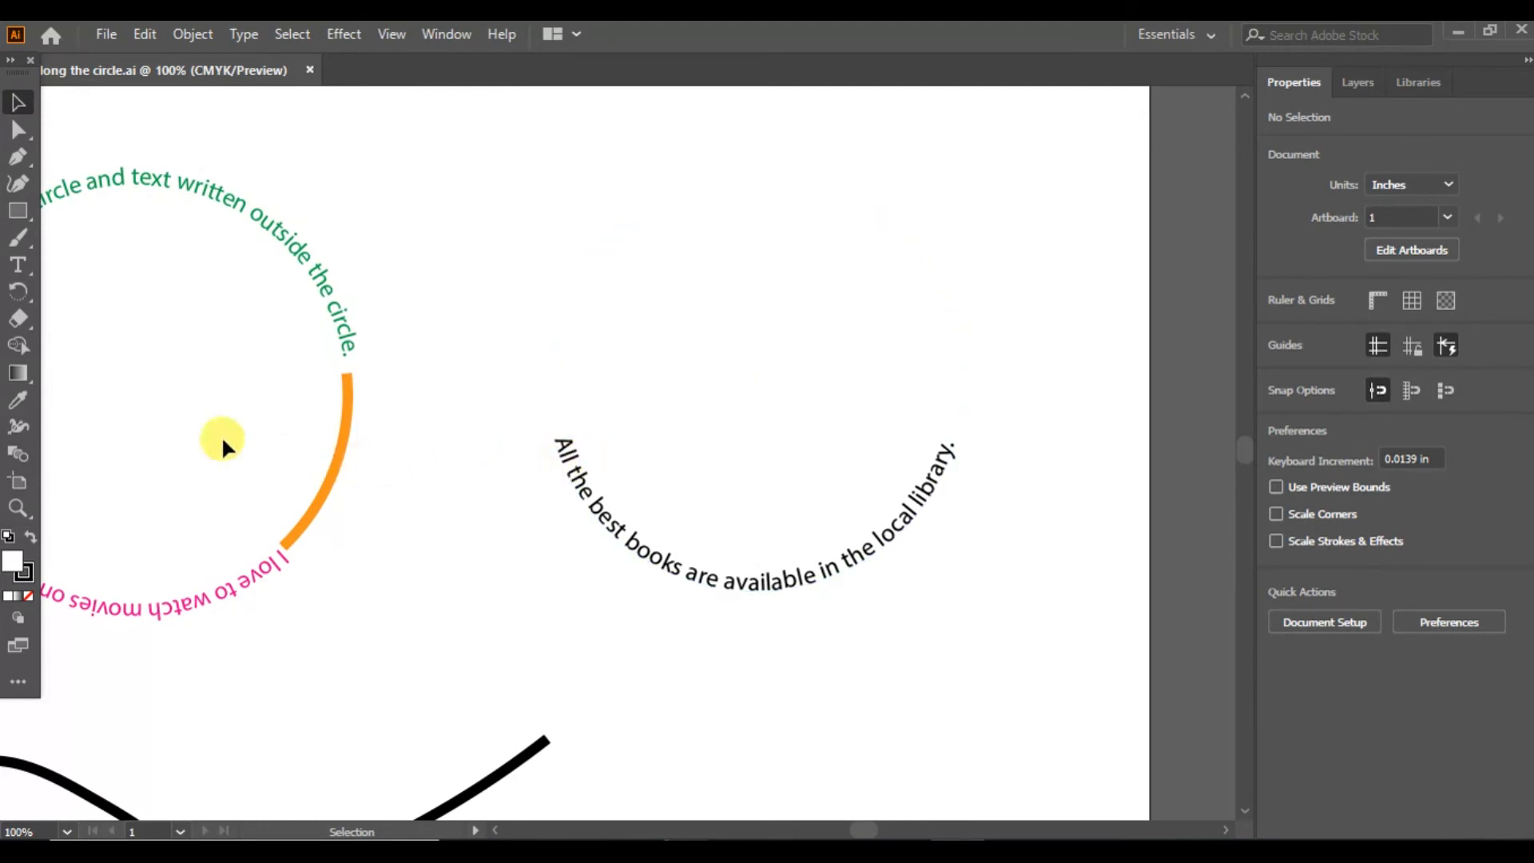
{"action": "left_click", "coordinate": [19, 272]}
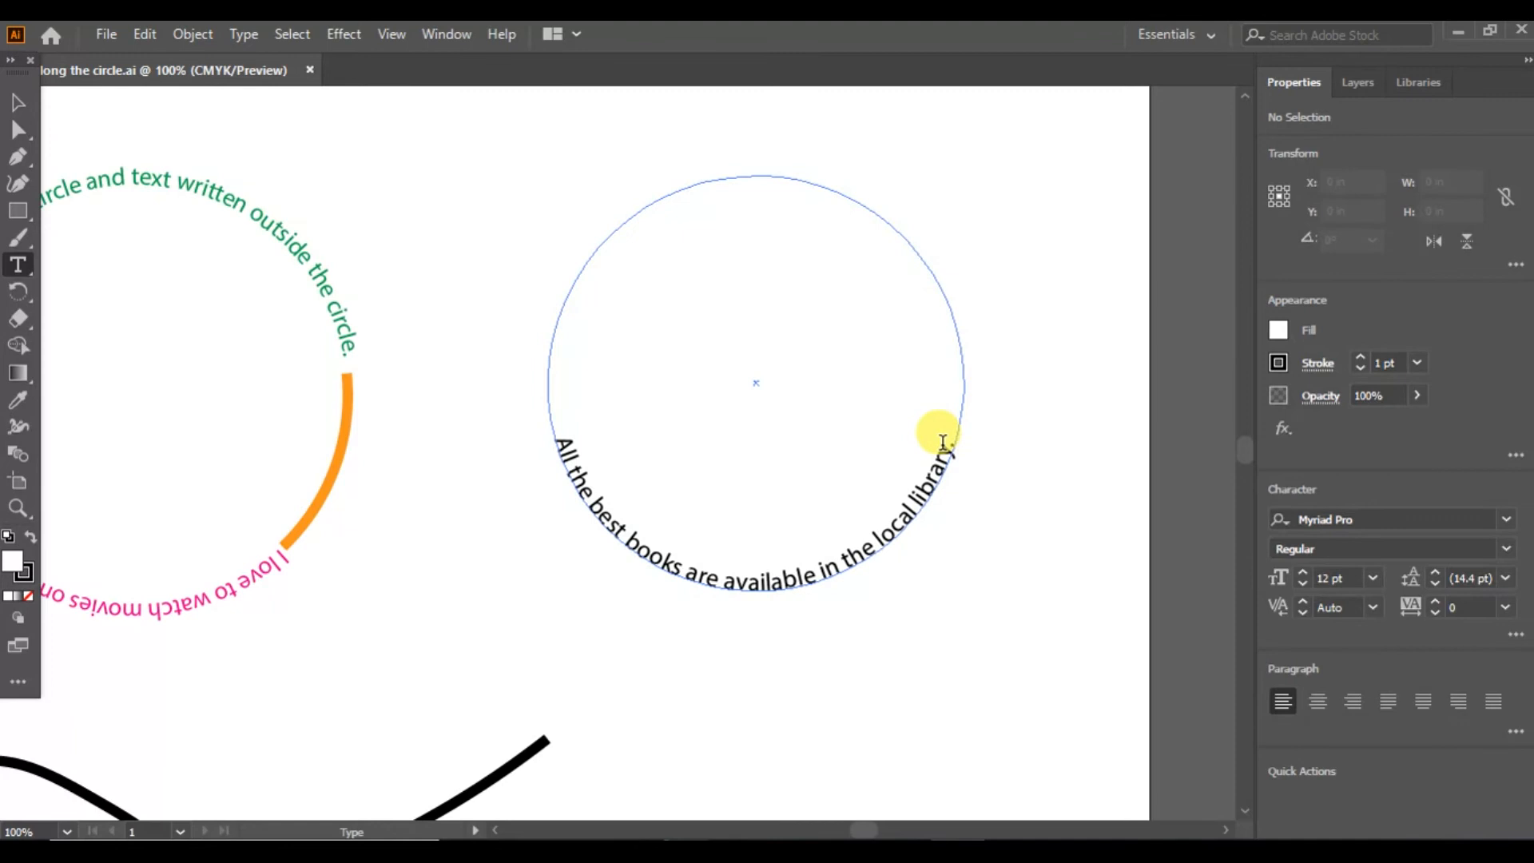
{"action": "left_click_drag", "start_coordinate": [947, 445], "coordinate": [533, 448]}
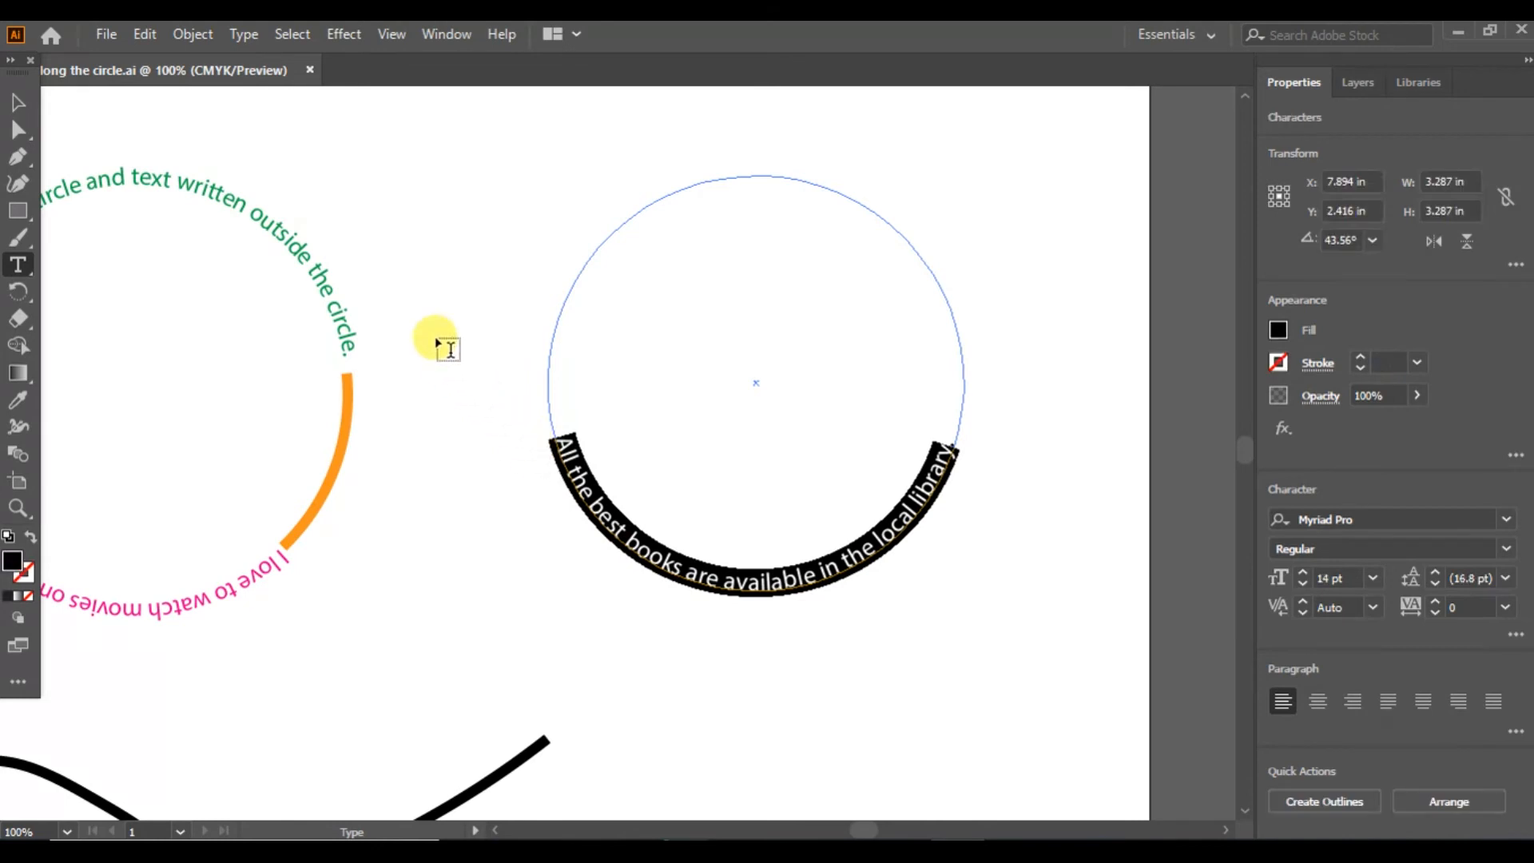
{"action": "left_click", "coordinate": [245, 34]}
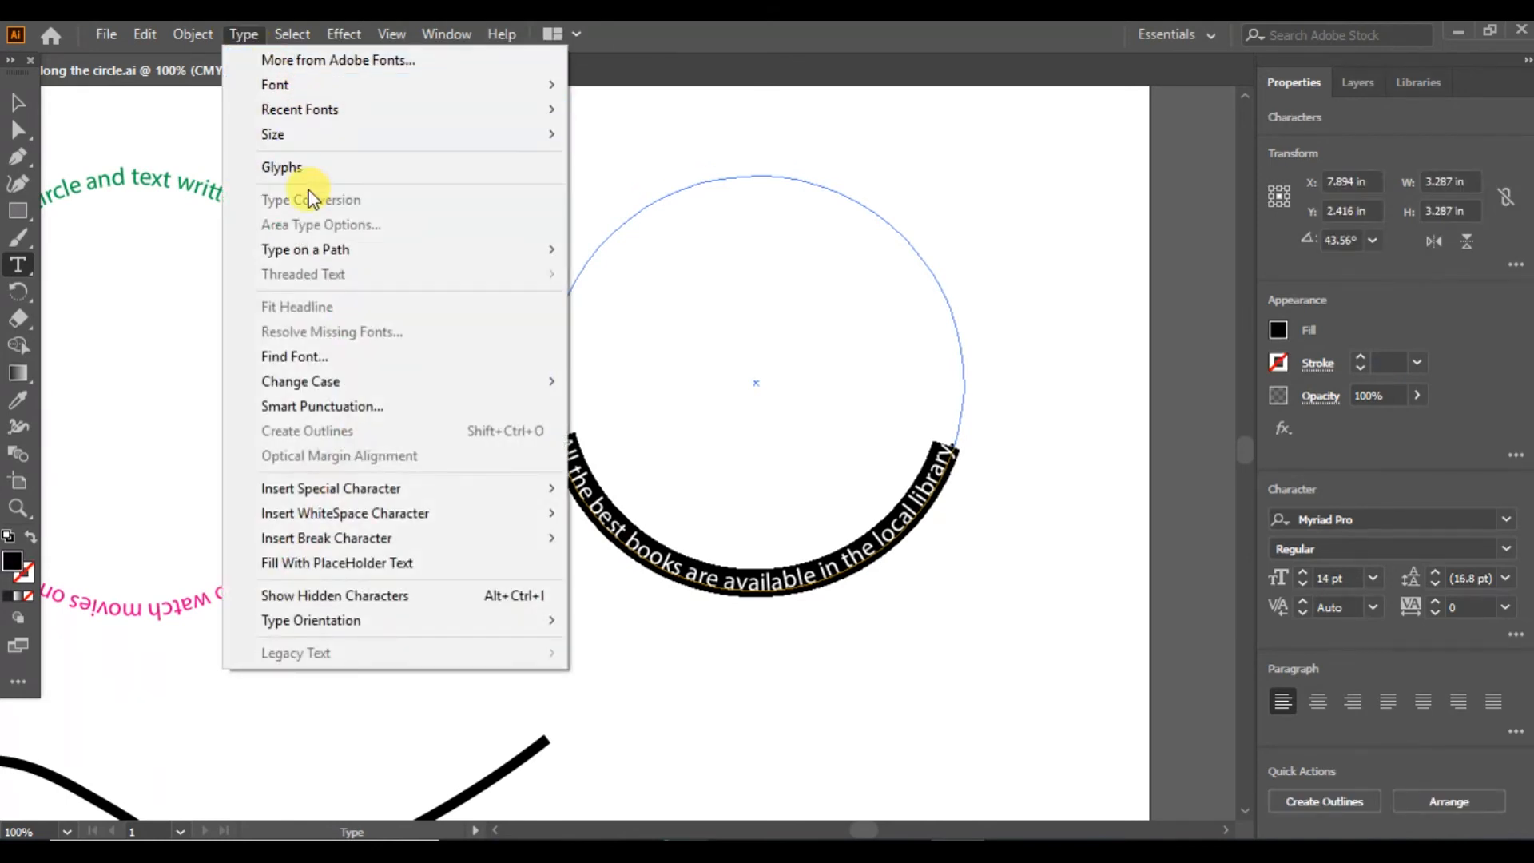
{"action": "mouse_move", "coordinate": [317, 251]}
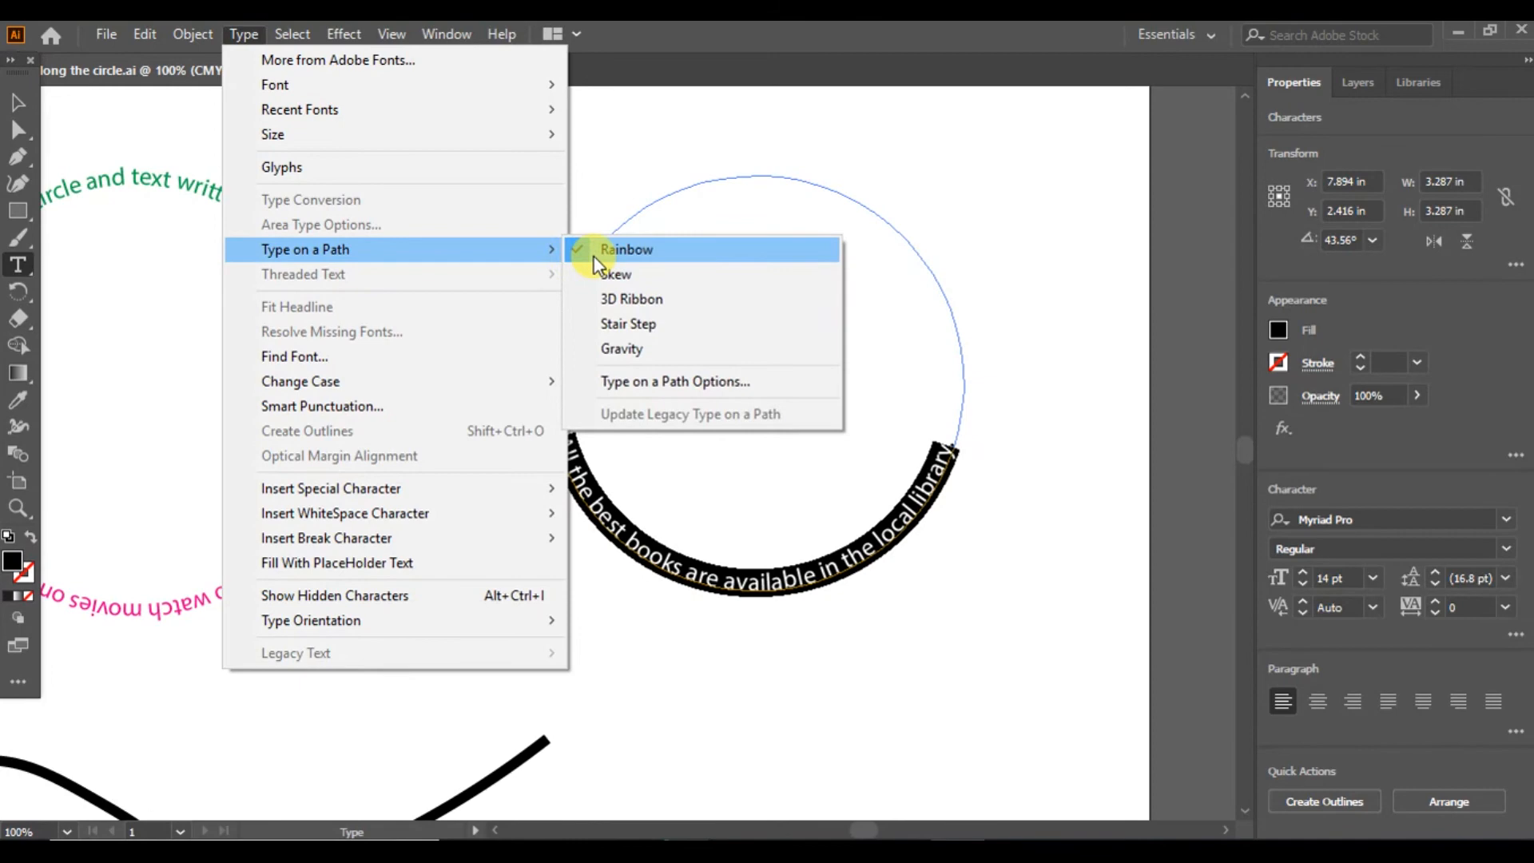
{"action": "left_click", "coordinate": [624, 274]}
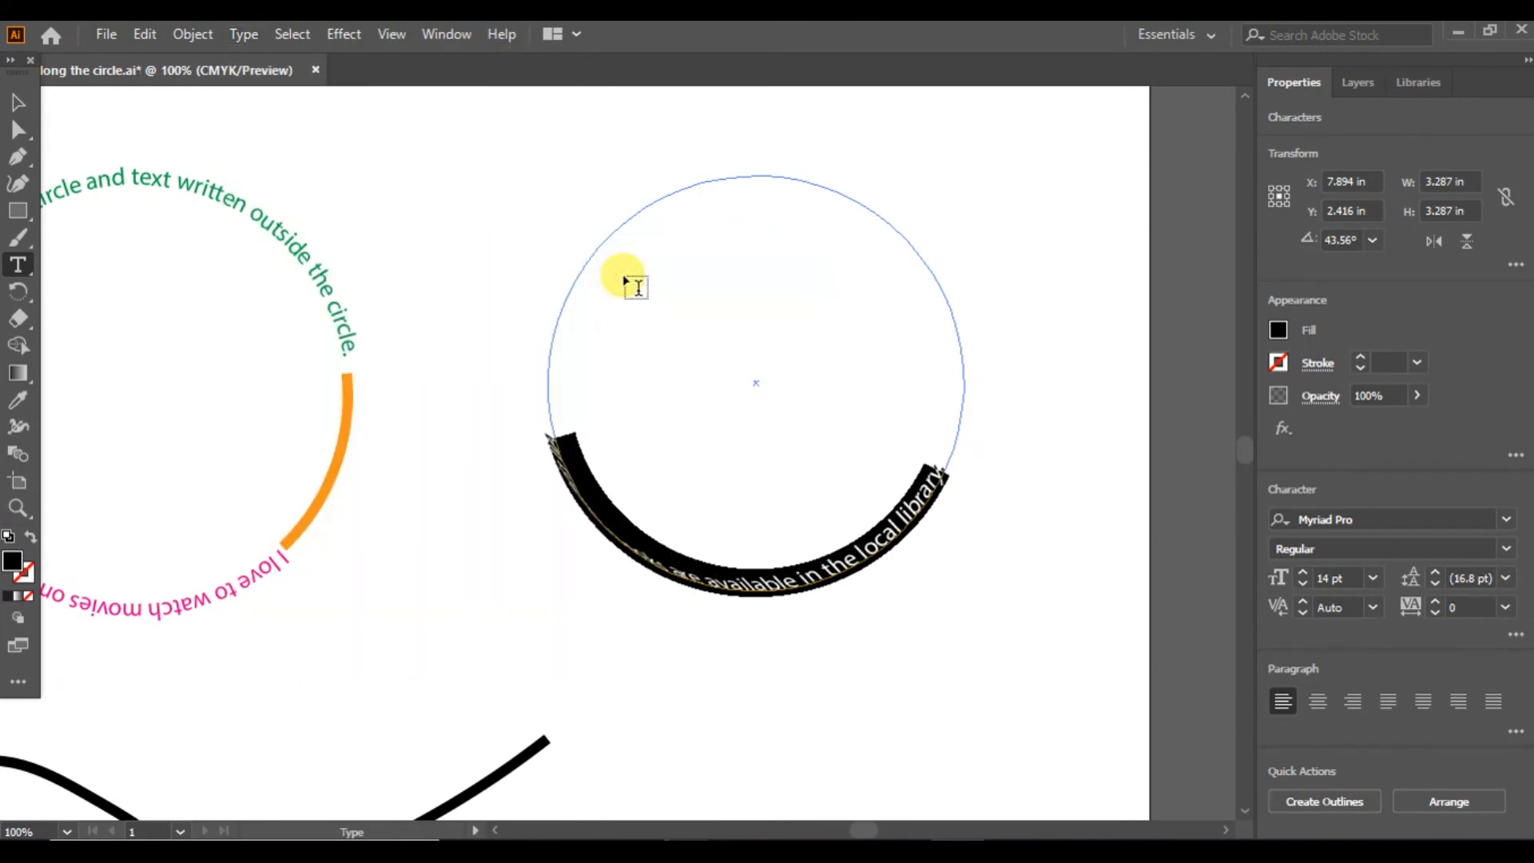
{"action": "left_click", "coordinate": [17, 104]}
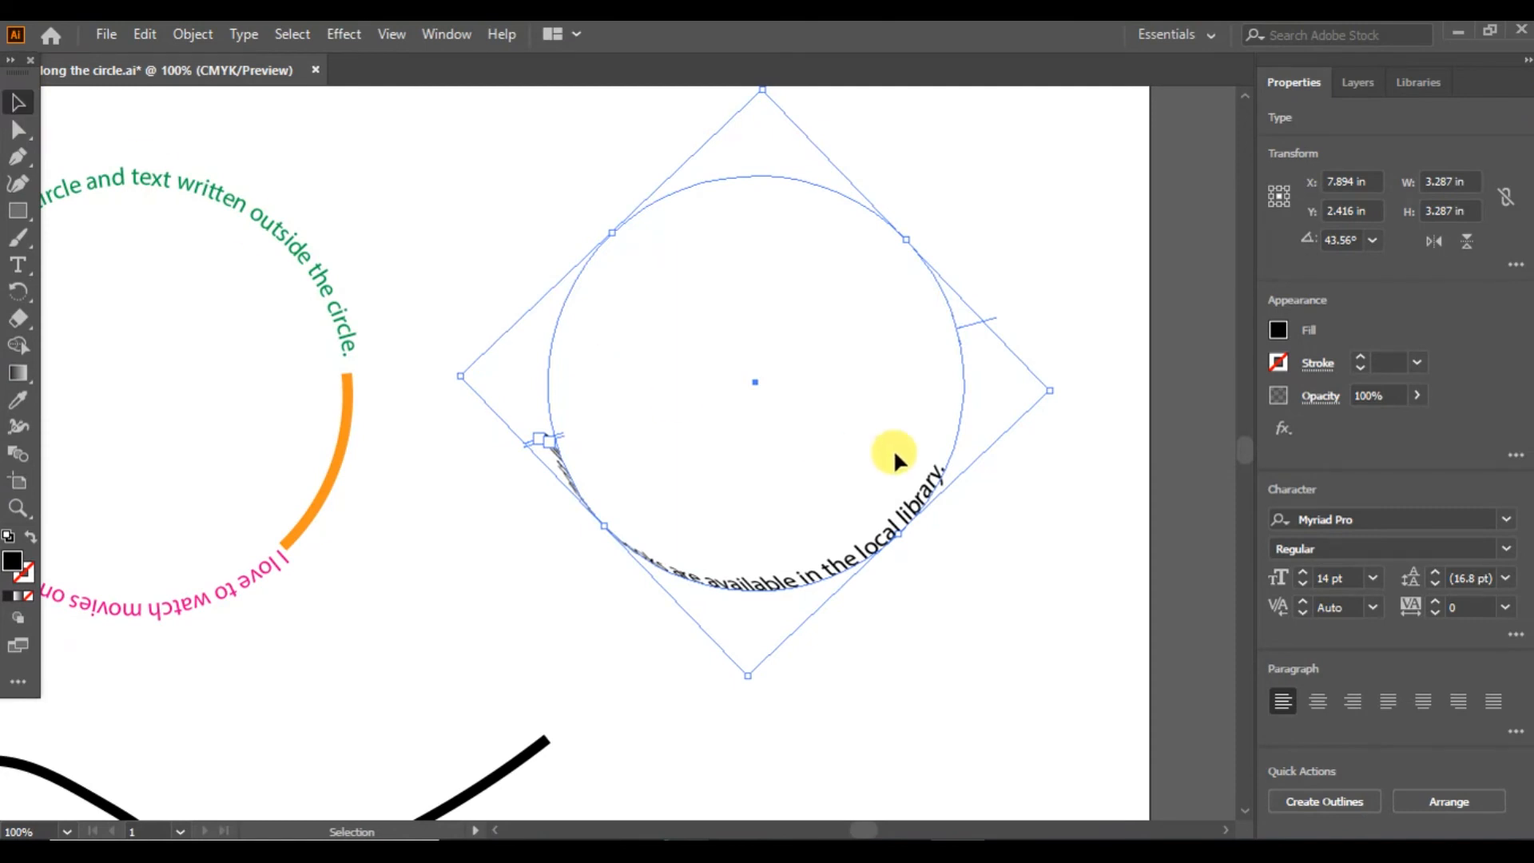
{"action": "left_click", "coordinate": [986, 563]}
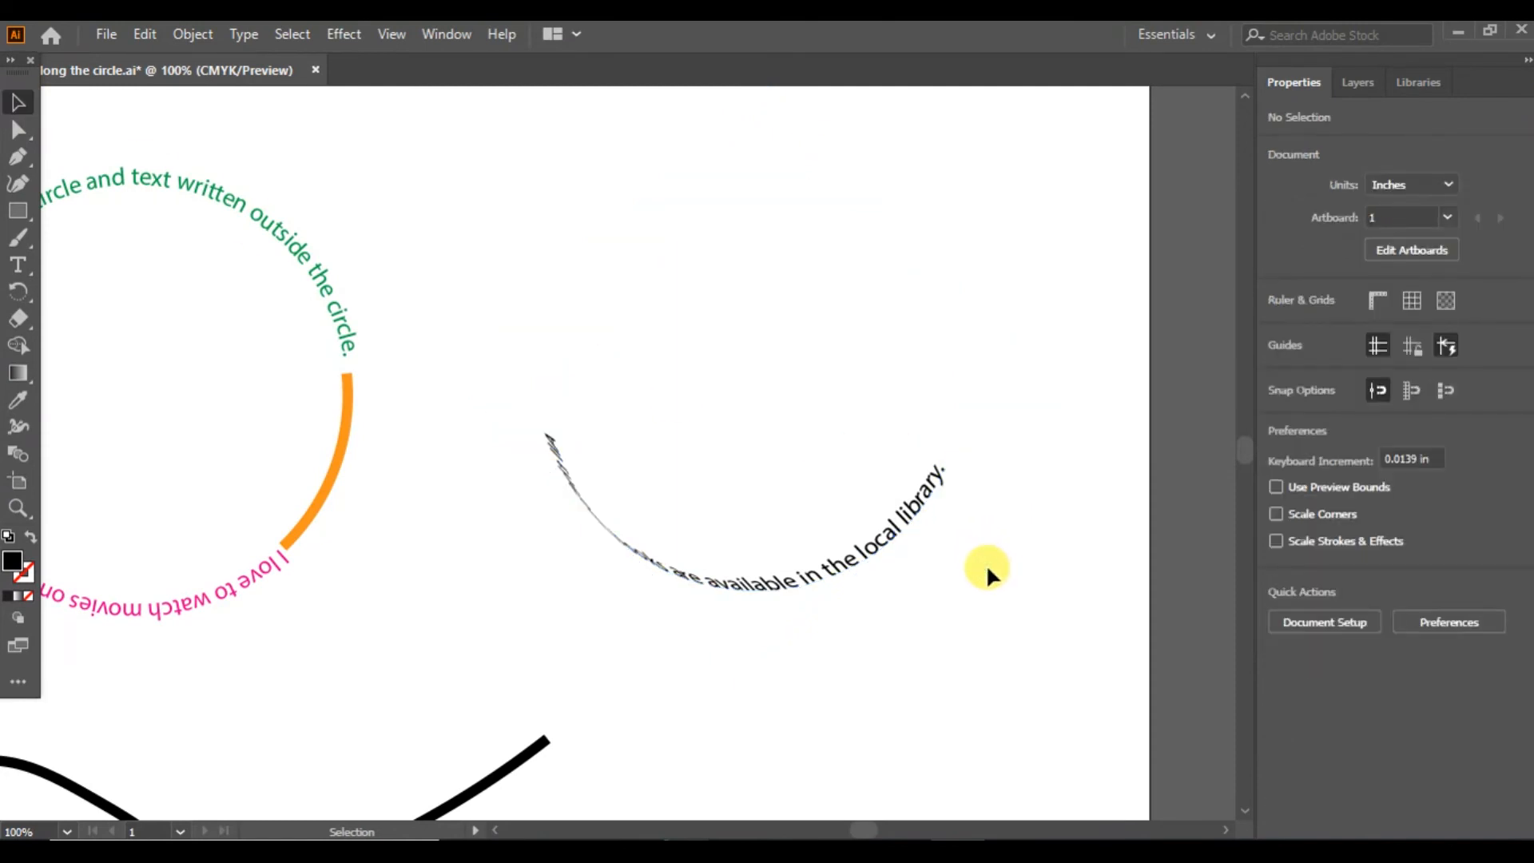
- Change the path type effect of the whole library sentence to 3D Ribbon
{"action": "left_click", "coordinate": [29, 263]}
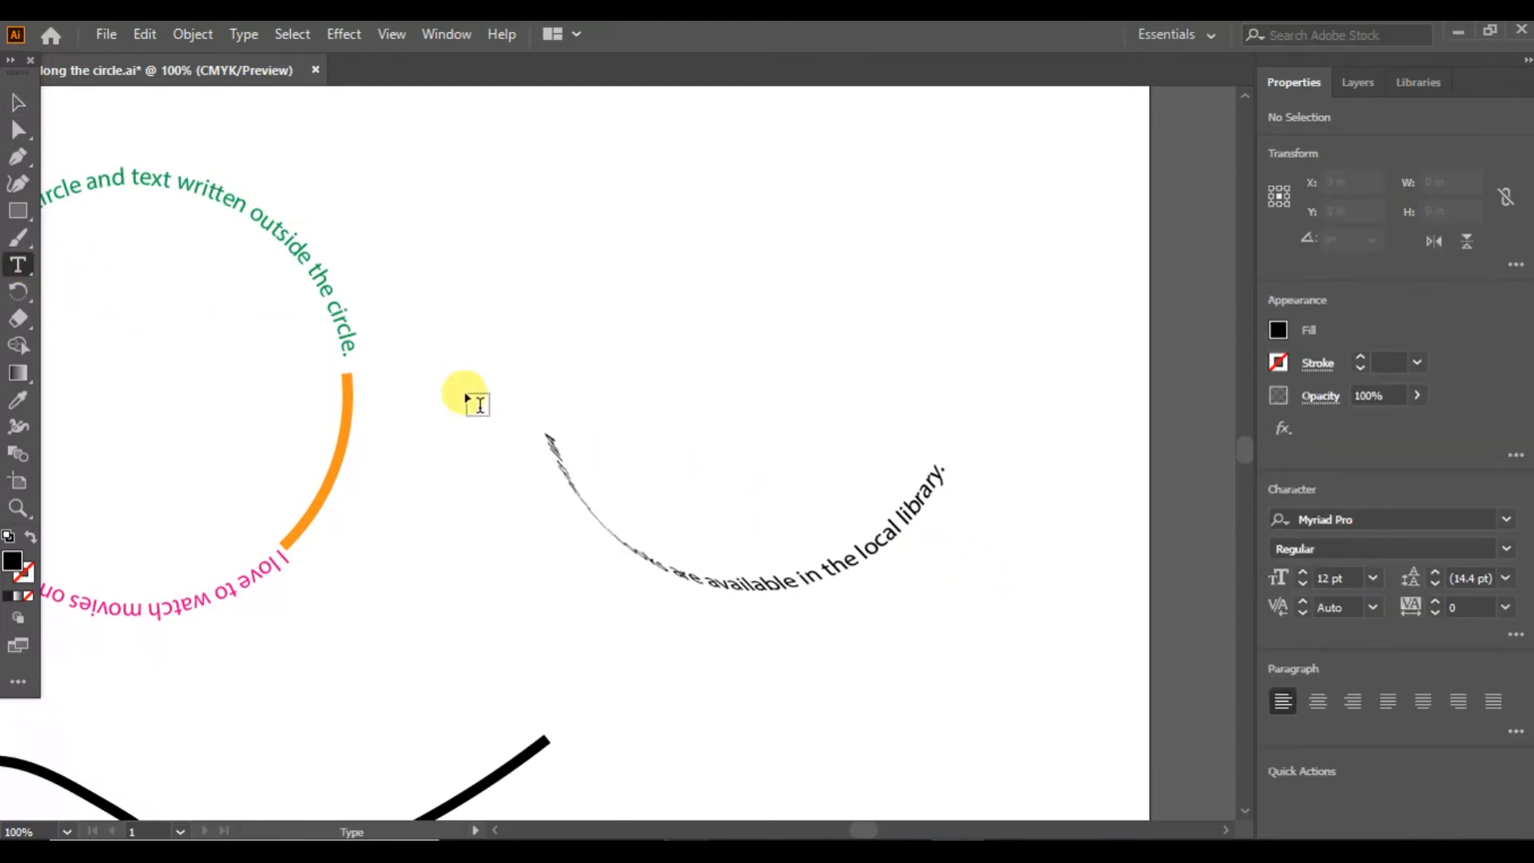
{"action": "left_click_drag", "start_coordinate": [947, 467], "coordinate": [550, 439]}
{"action": "left_click", "coordinate": [249, 34]}
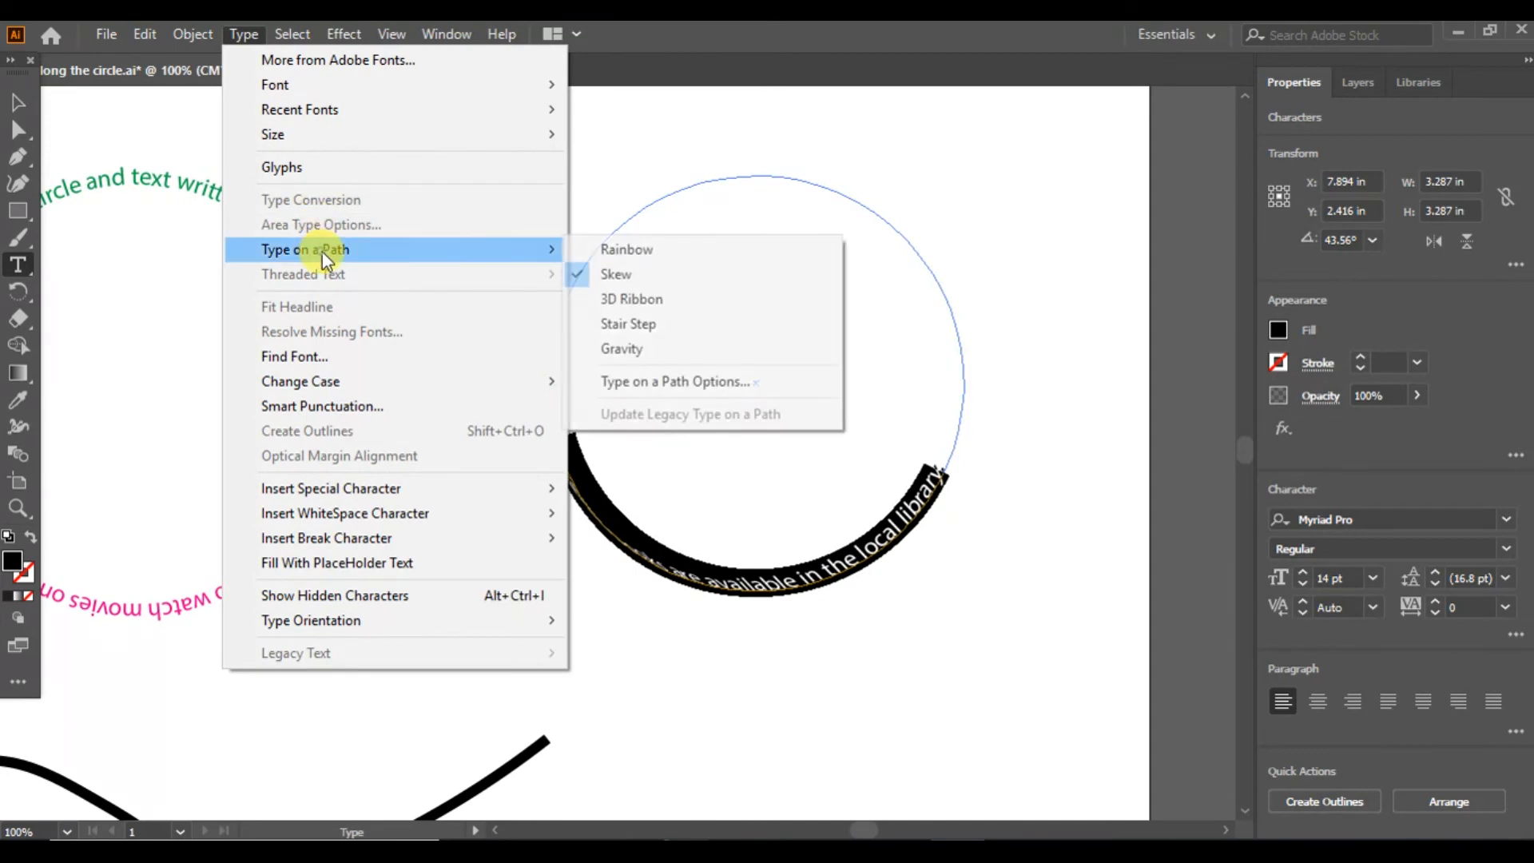
{"action": "left_click", "coordinate": [637, 323]}
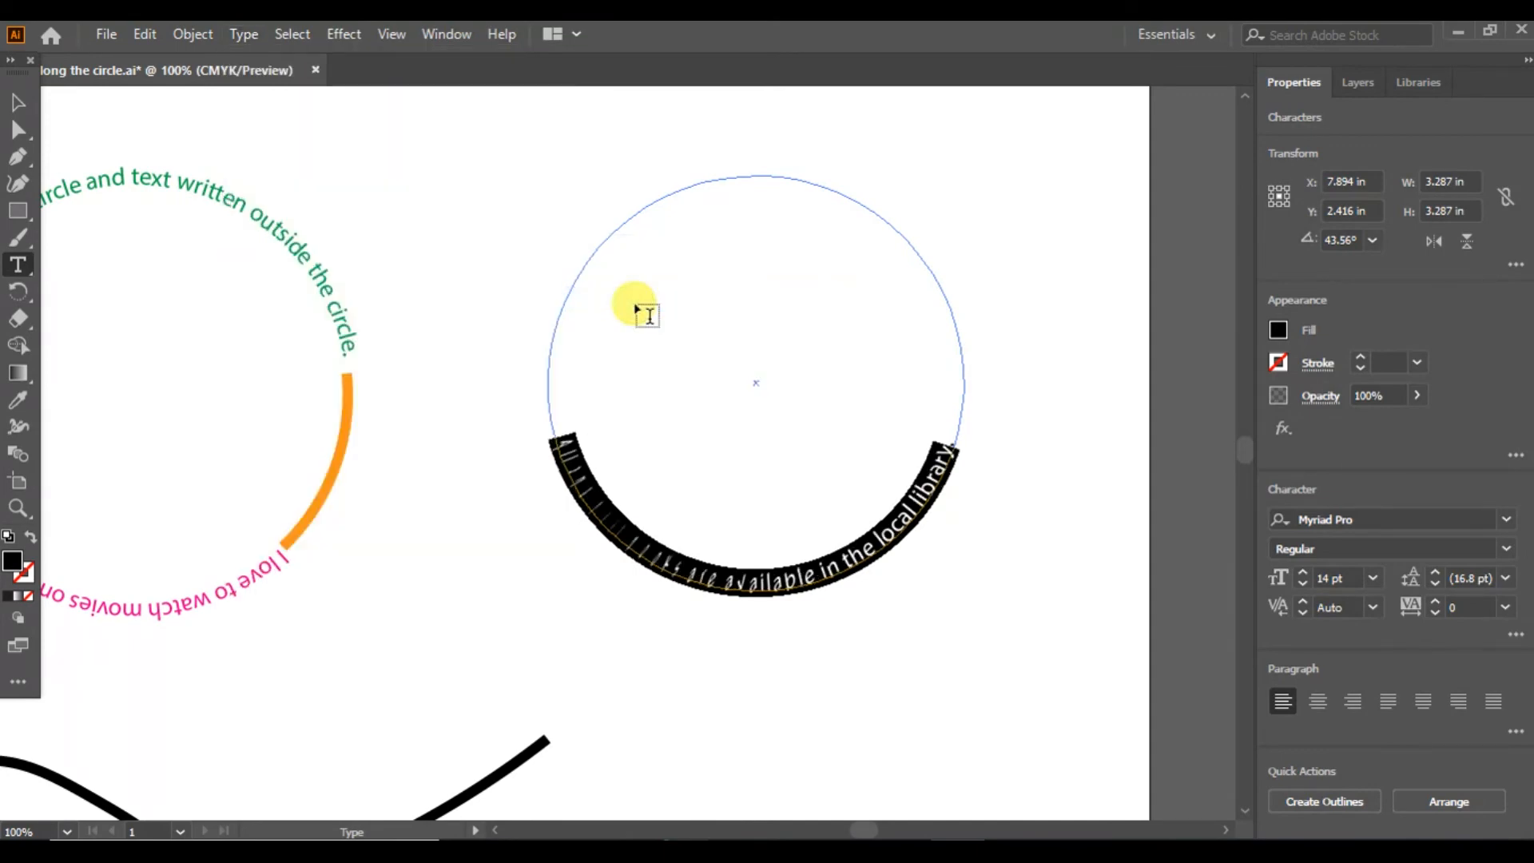
{"action": "left_click", "coordinate": [17, 102]}
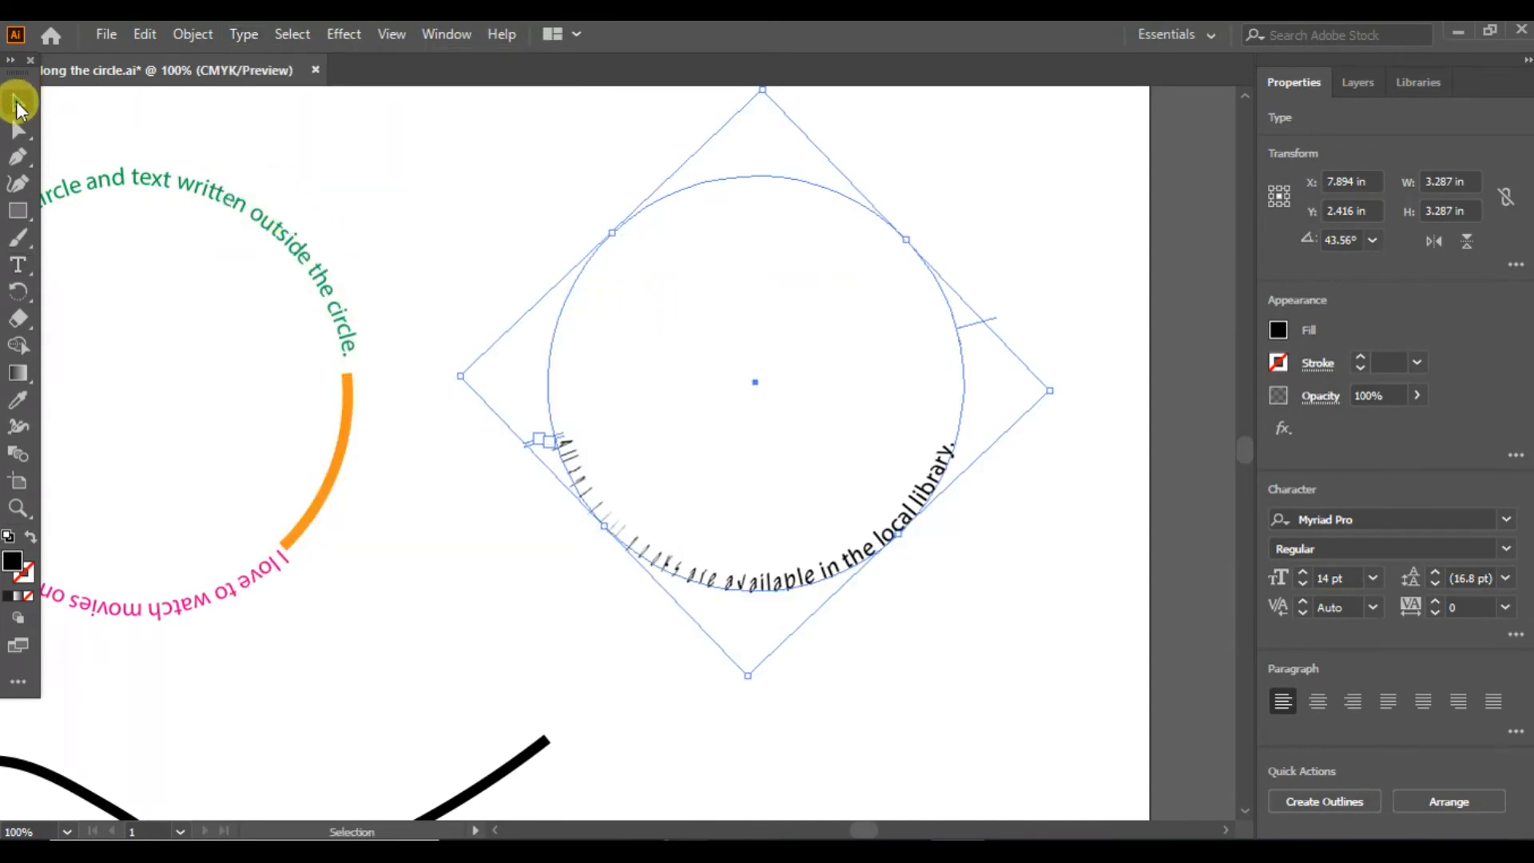
{"action": "double_click", "coordinate": [19, 270]}
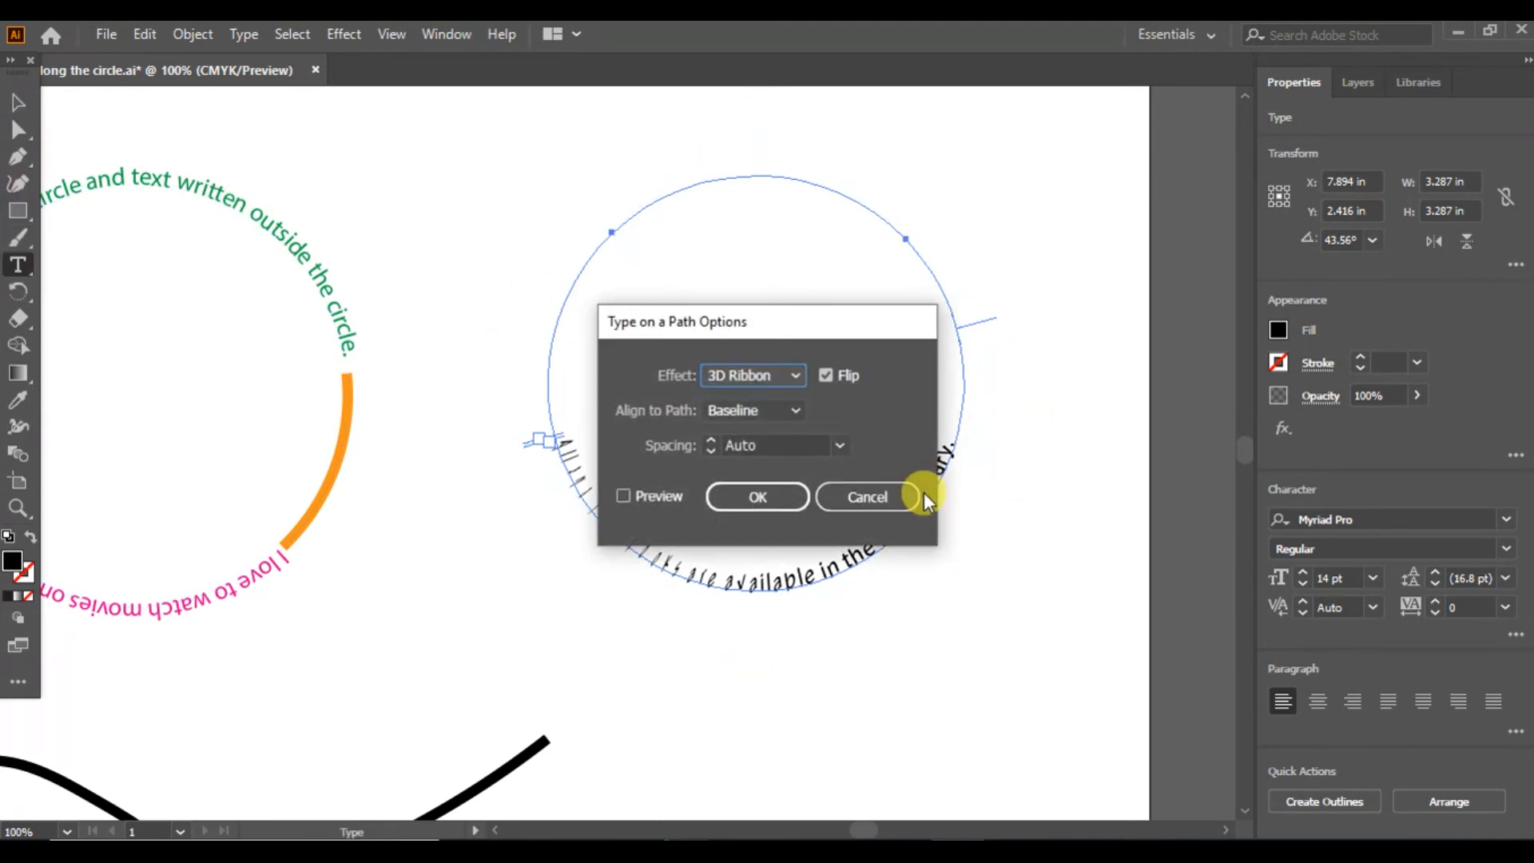
{"action": "left_click", "coordinate": [866, 500]}
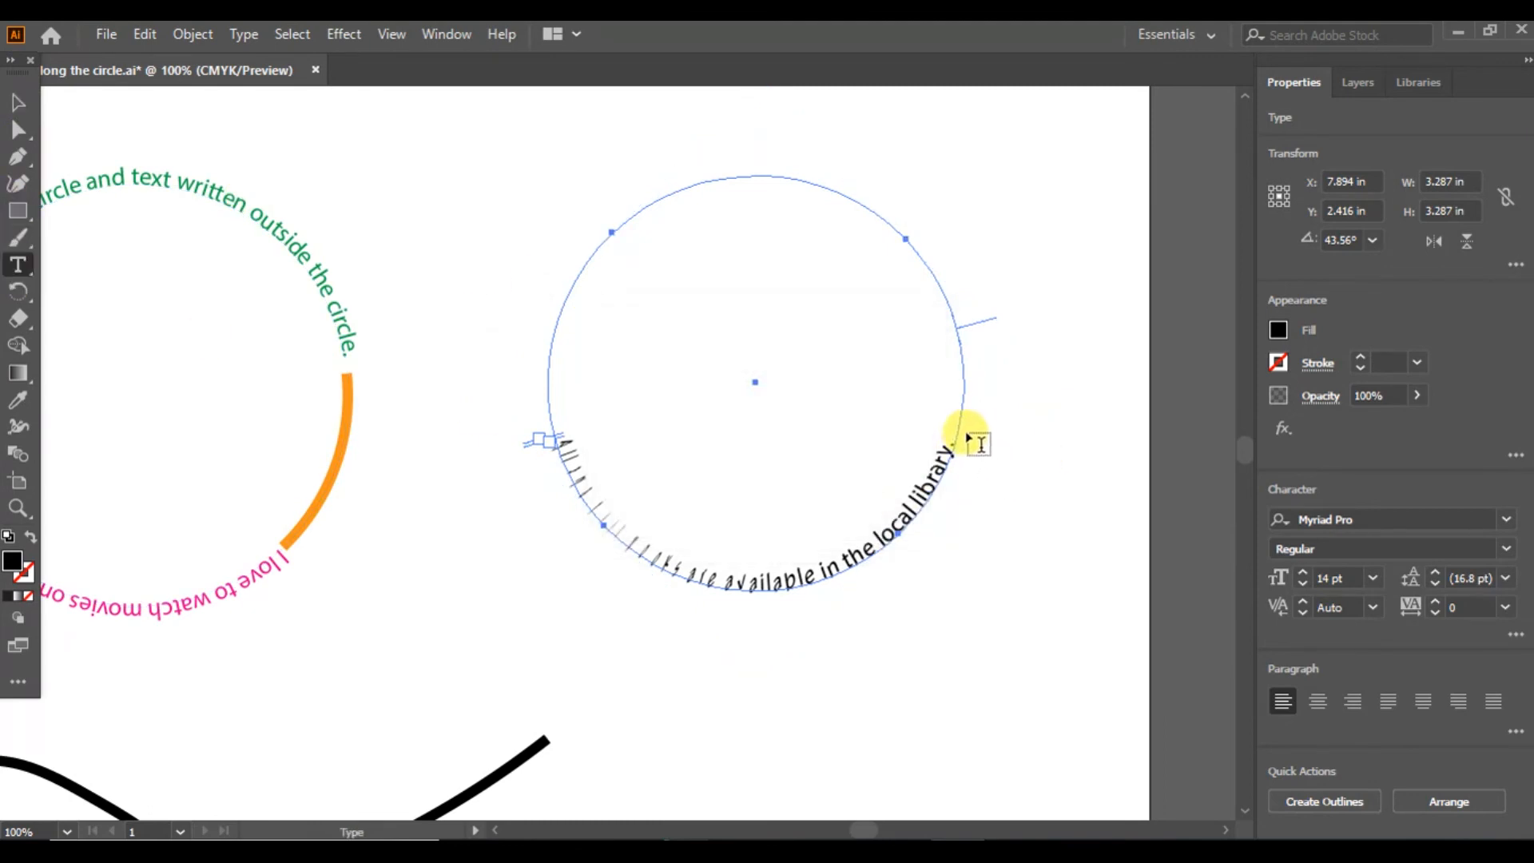
- Switch the library sentence to the Stair Step path type effect and deselect the text
{"action": "left_click_drag", "start_coordinate": [959, 432], "coordinate": [535, 446]}
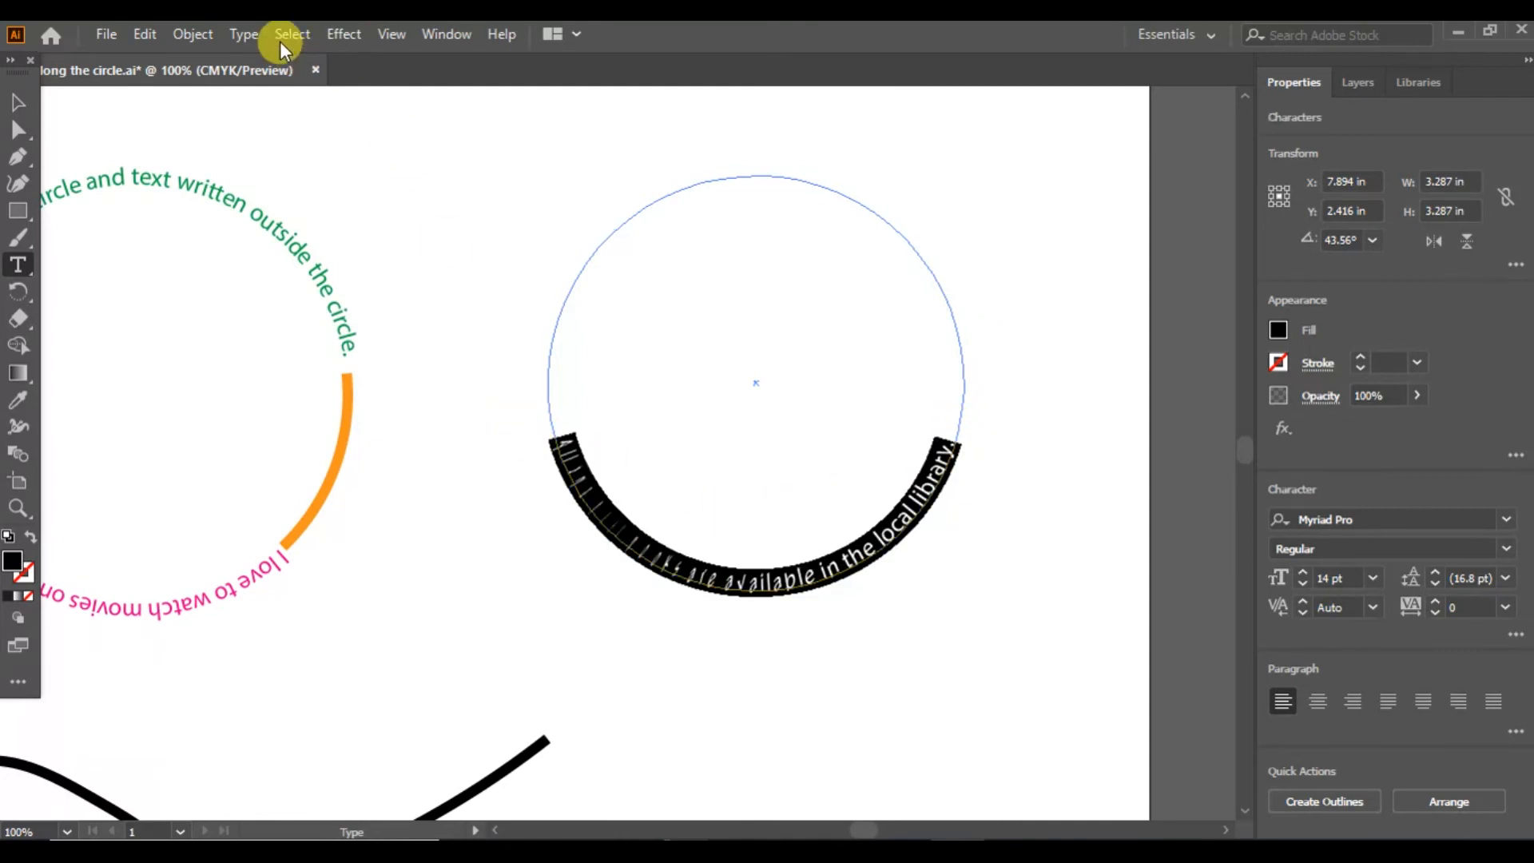
{"action": "left_click", "coordinate": [230, 34]}
{"action": "mouse_move", "coordinate": [300, 251]}
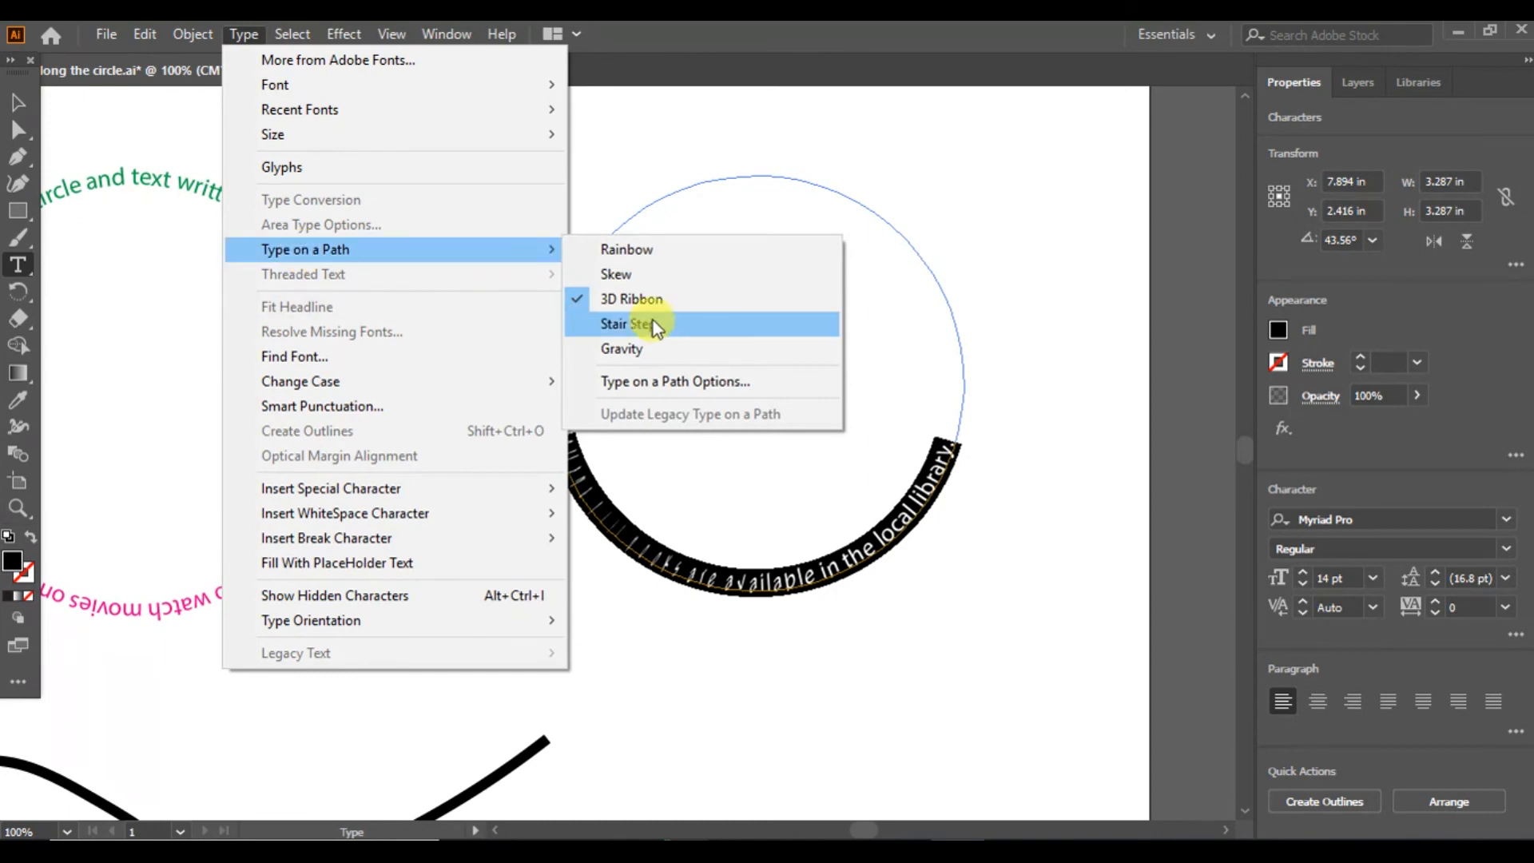
{"action": "left_click", "coordinate": [628, 324]}
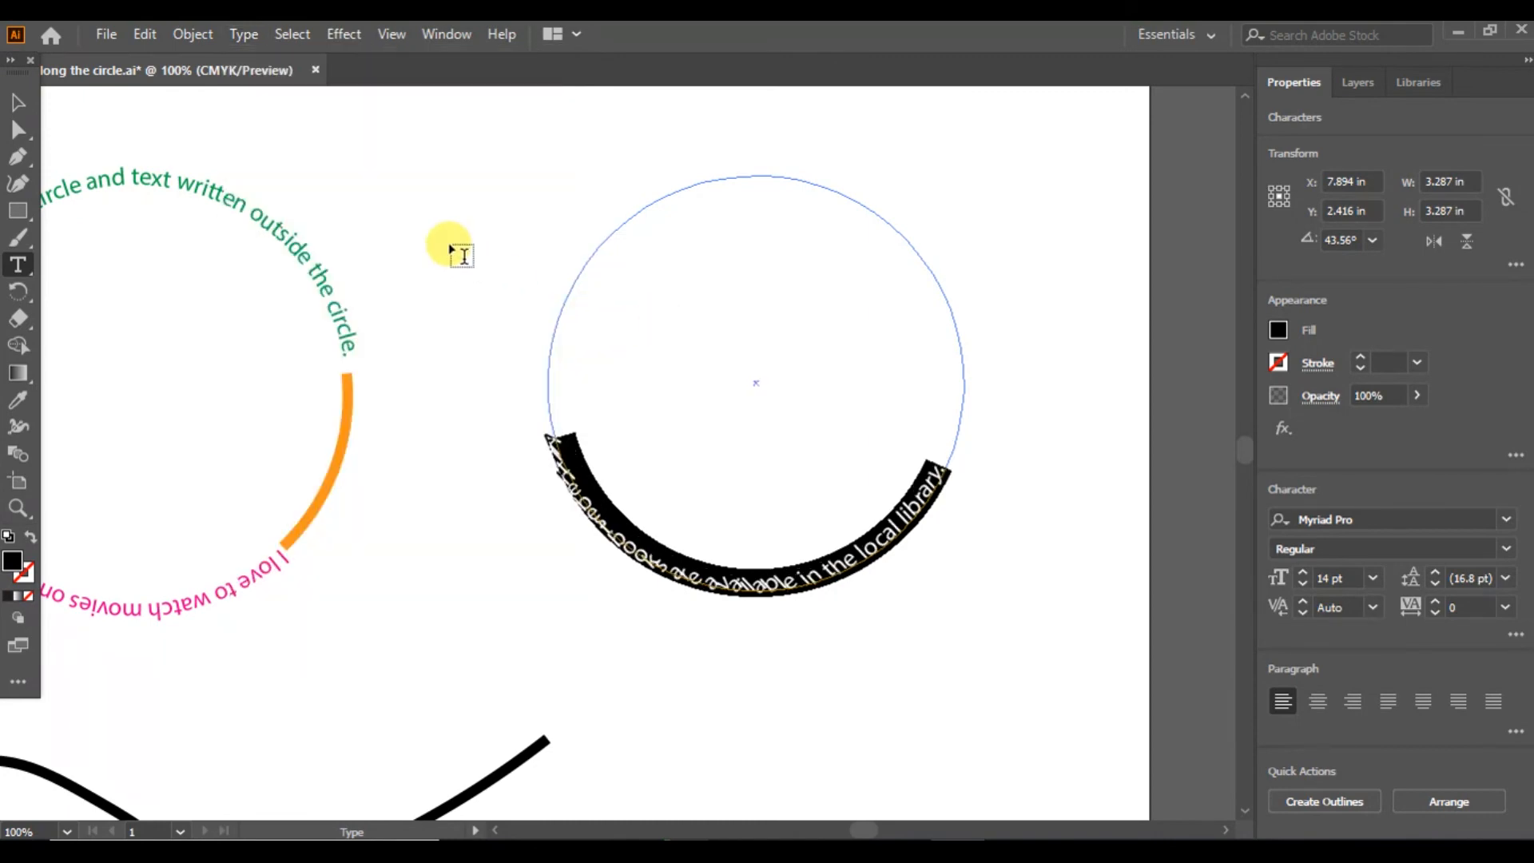
{"action": "left_click", "coordinate": [20, 99]}
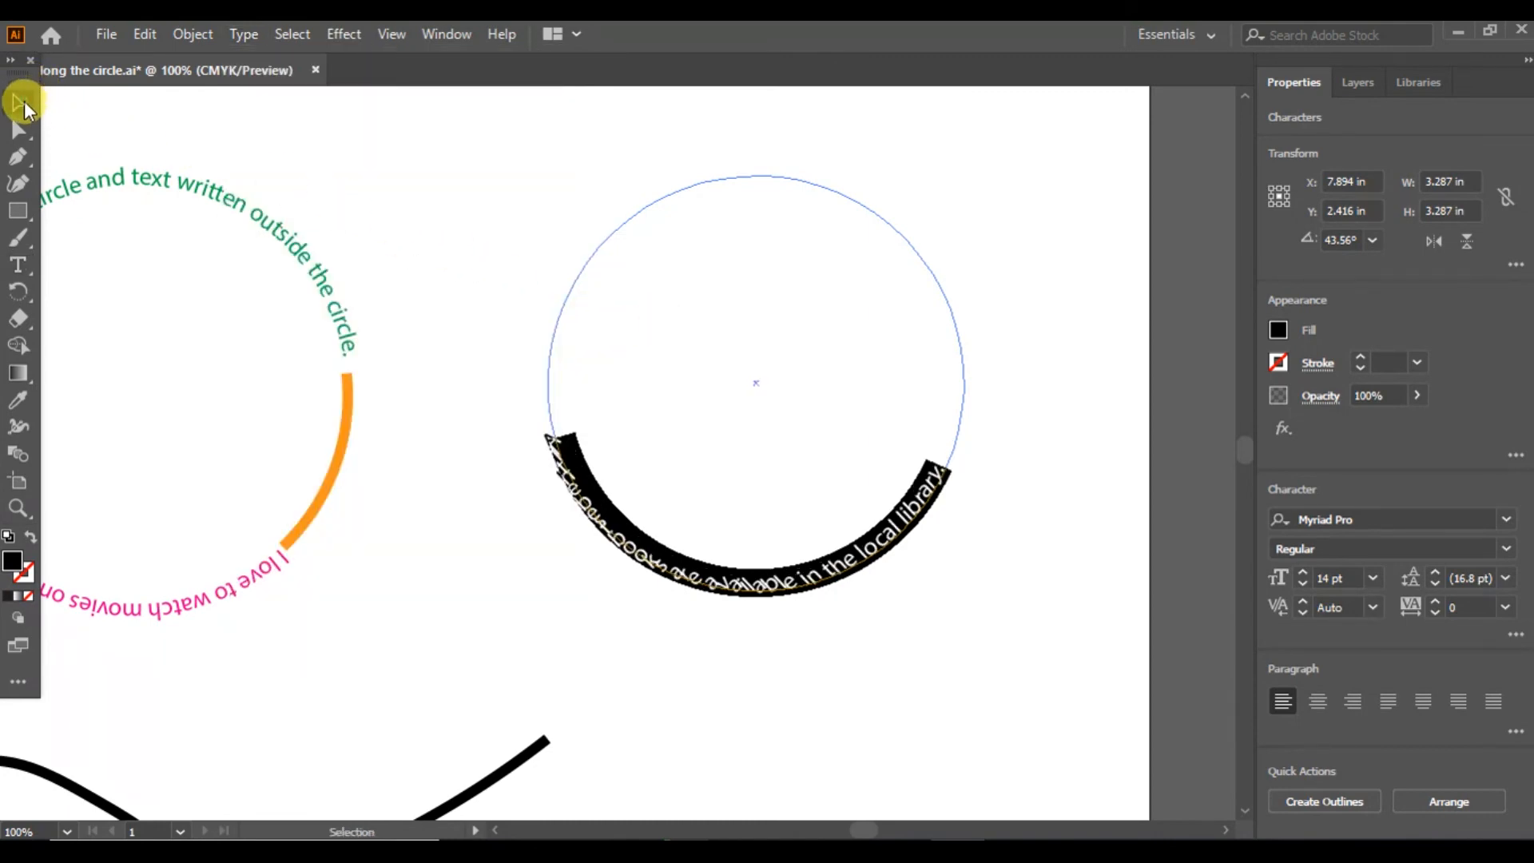
{"action": "left_click", "coordinate": [860, 643]}
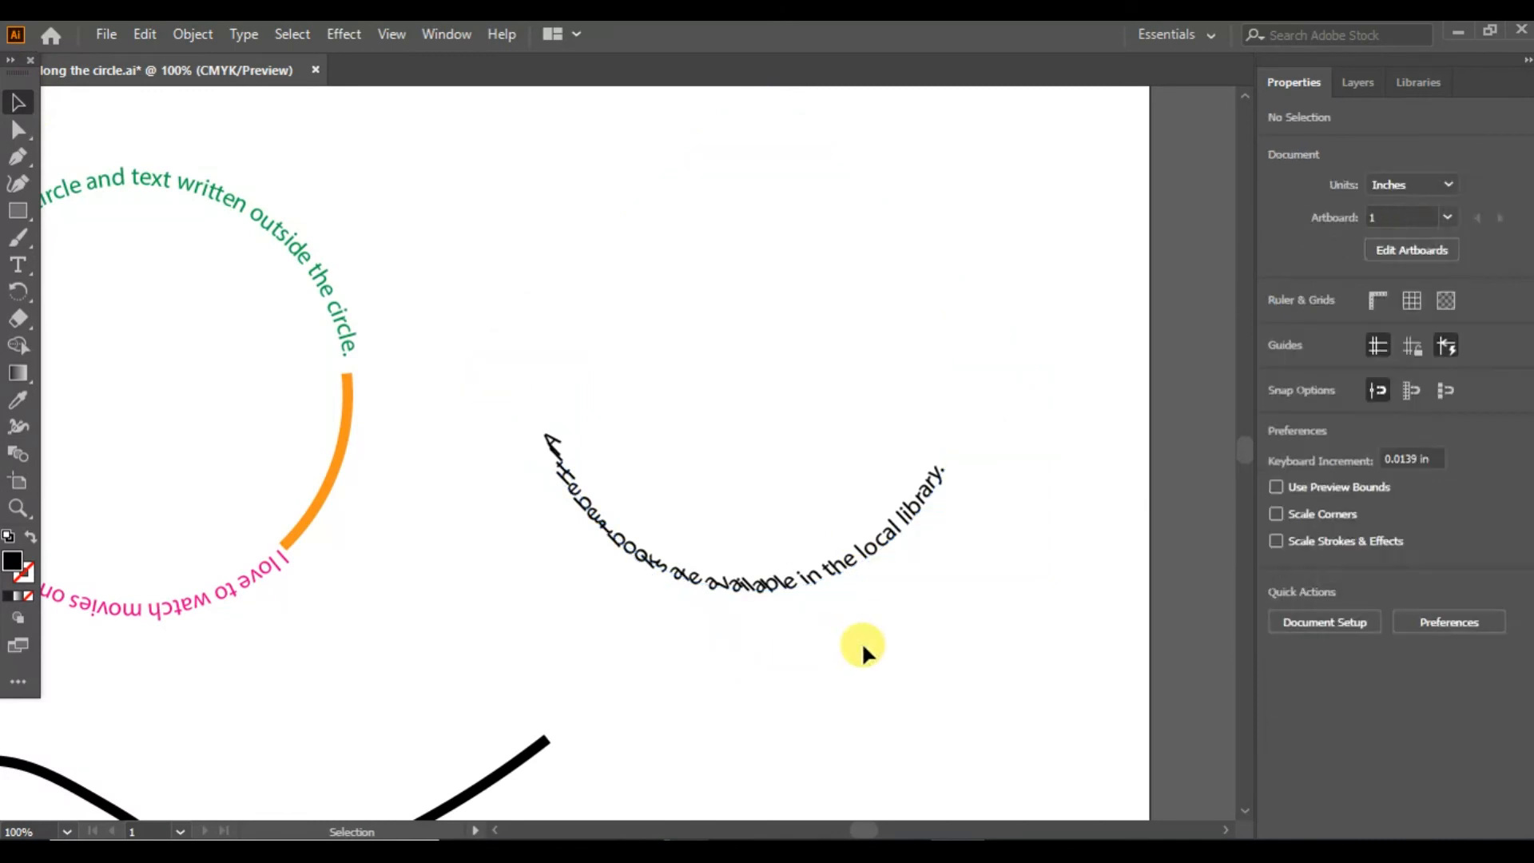
- Select the whole library sentence again and give it the Gravity path type effect
{"action": "left_click", "coordinate": [17, 264]}
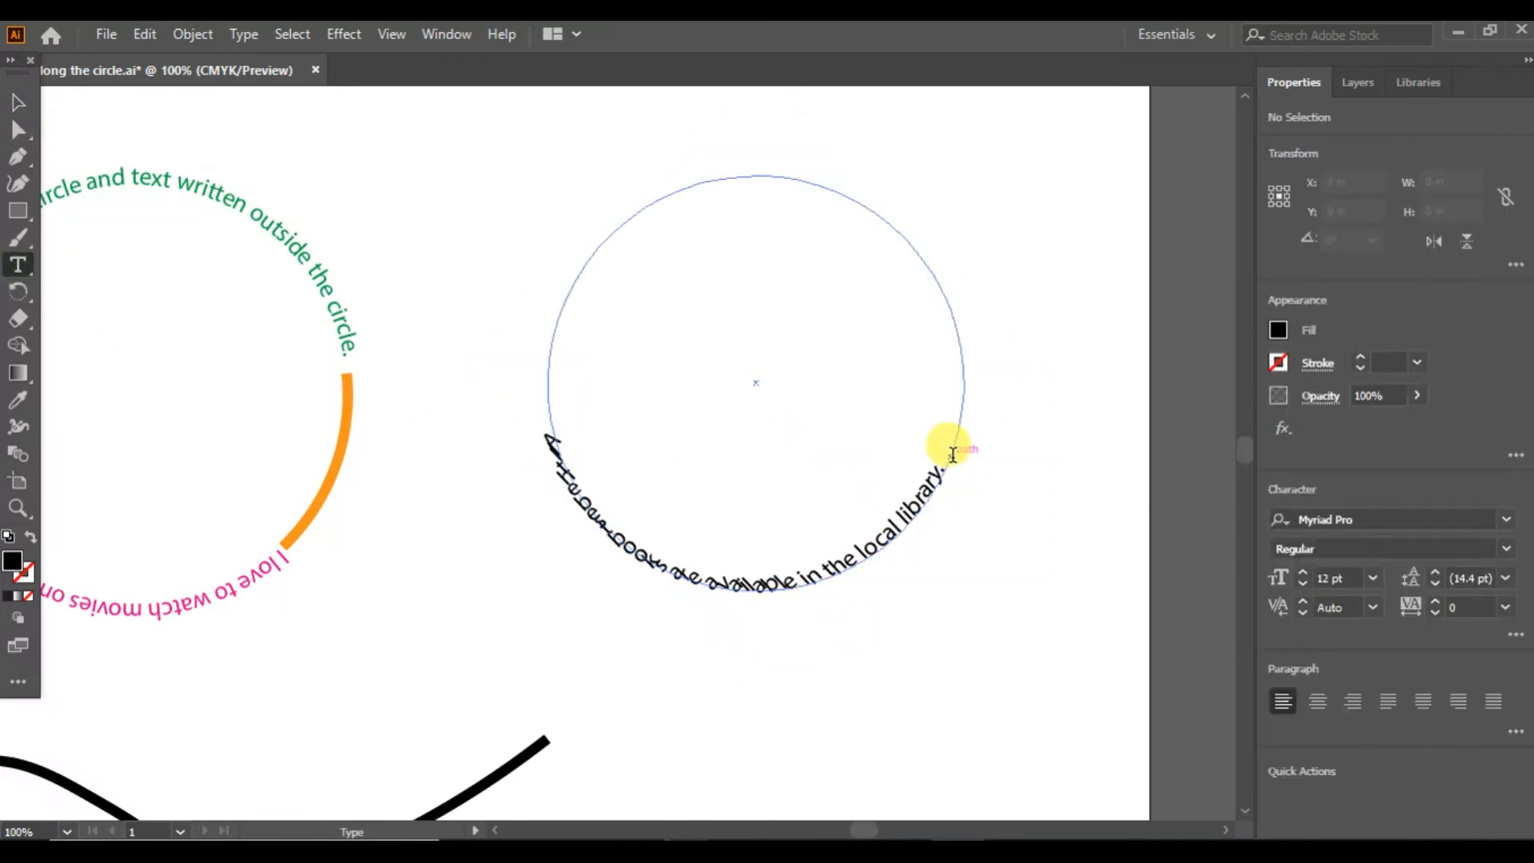
{"action": "left_click_drag", "start_coordinate": [948, 469], "coordinate": [531, 445]}
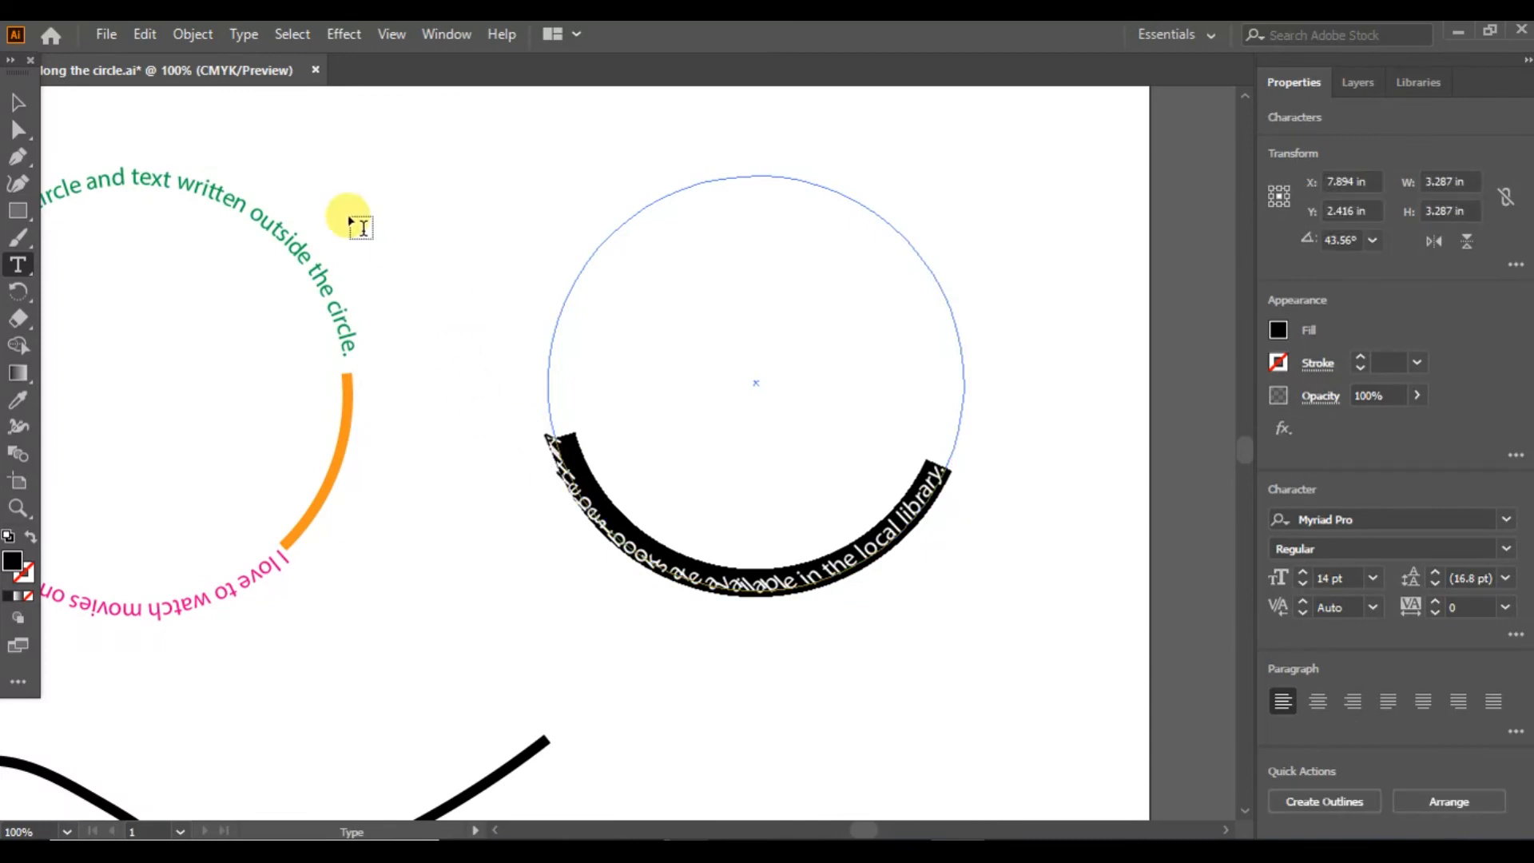
{"action": "left_click", "coordinate": [240, 34]}
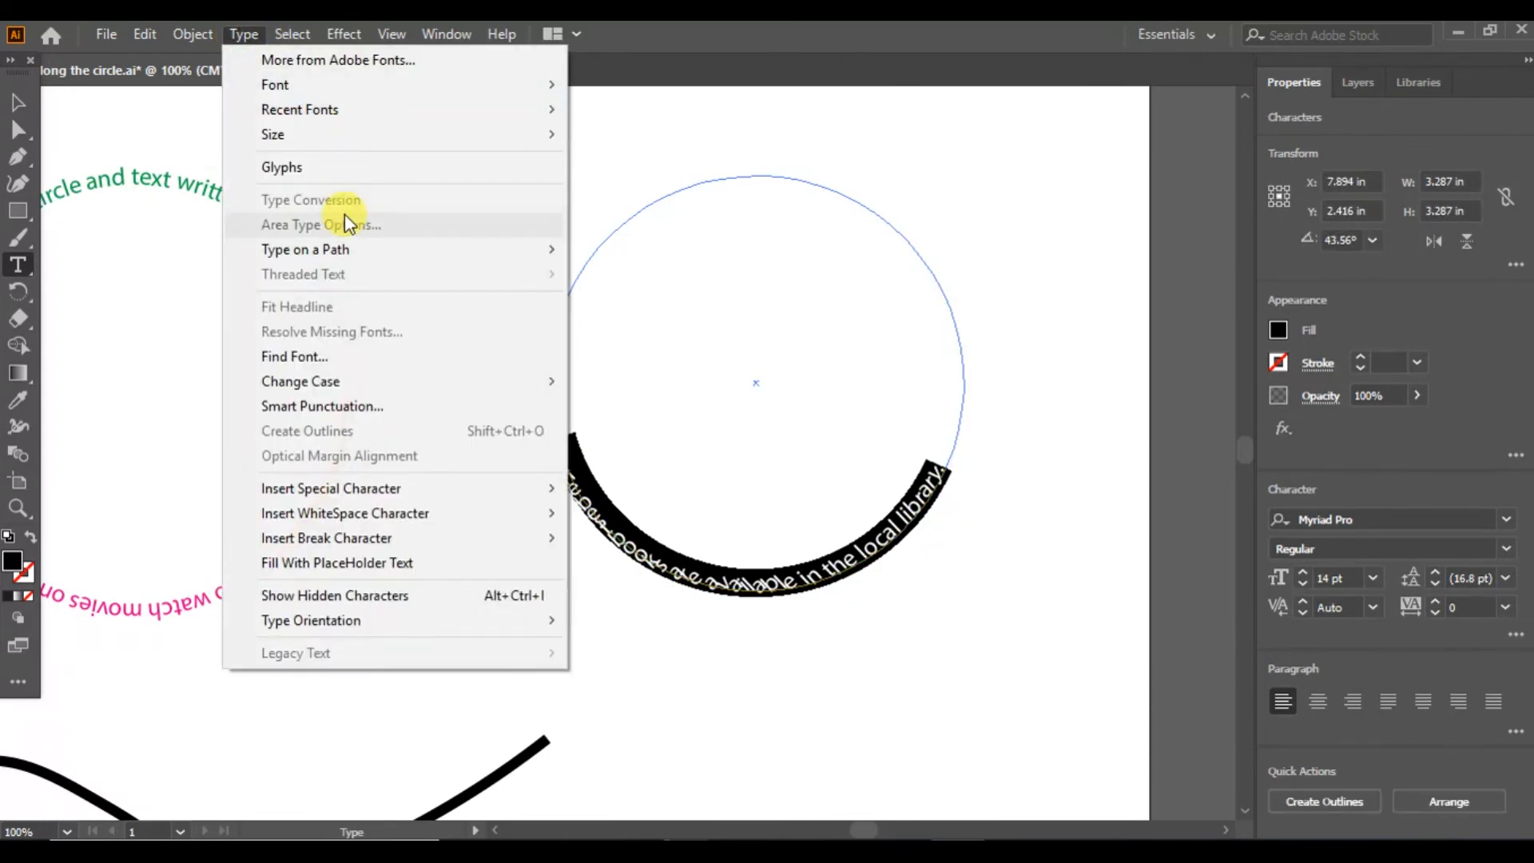
{"action": "mouse_move", "coordinate": [347, 250]}
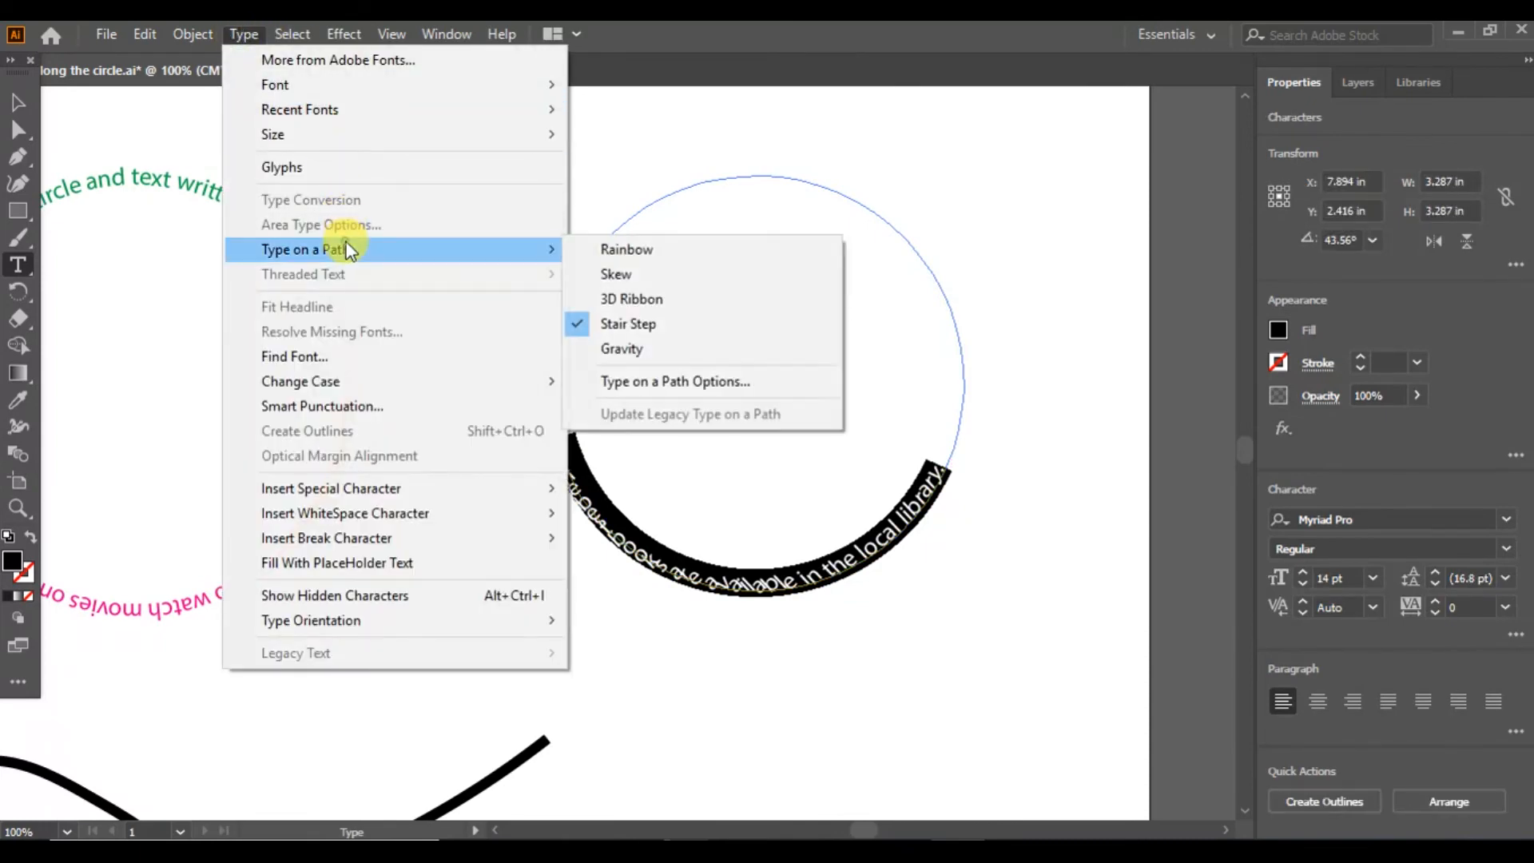
{"action": "left_click", "coordinate": [643, 349]}
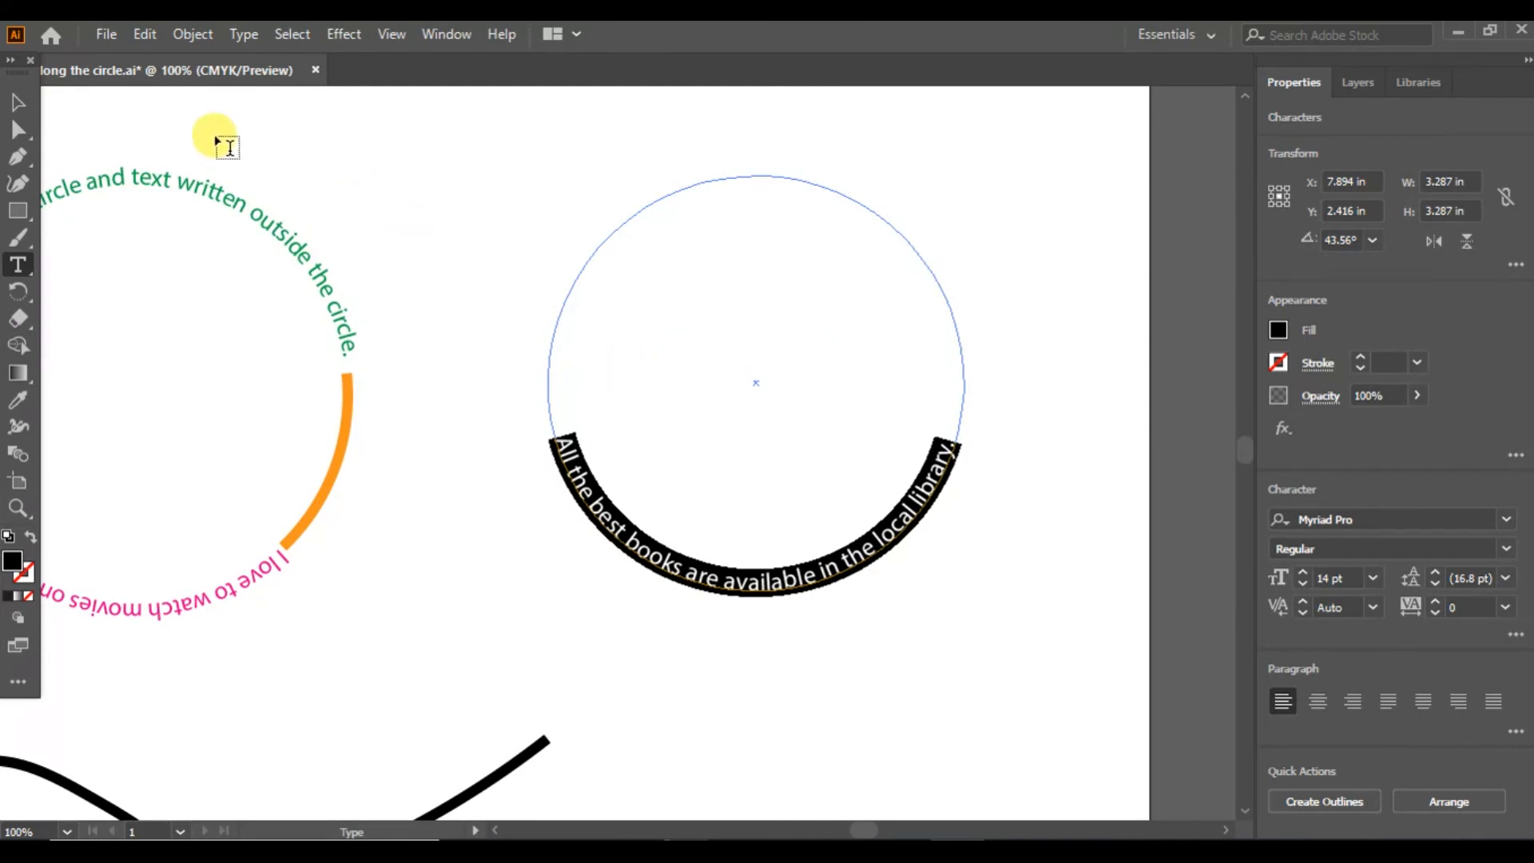
- Finish editing the library sentence on the second circle and deselect it
{"action": "left_click", "coordinate": [18, 102]}
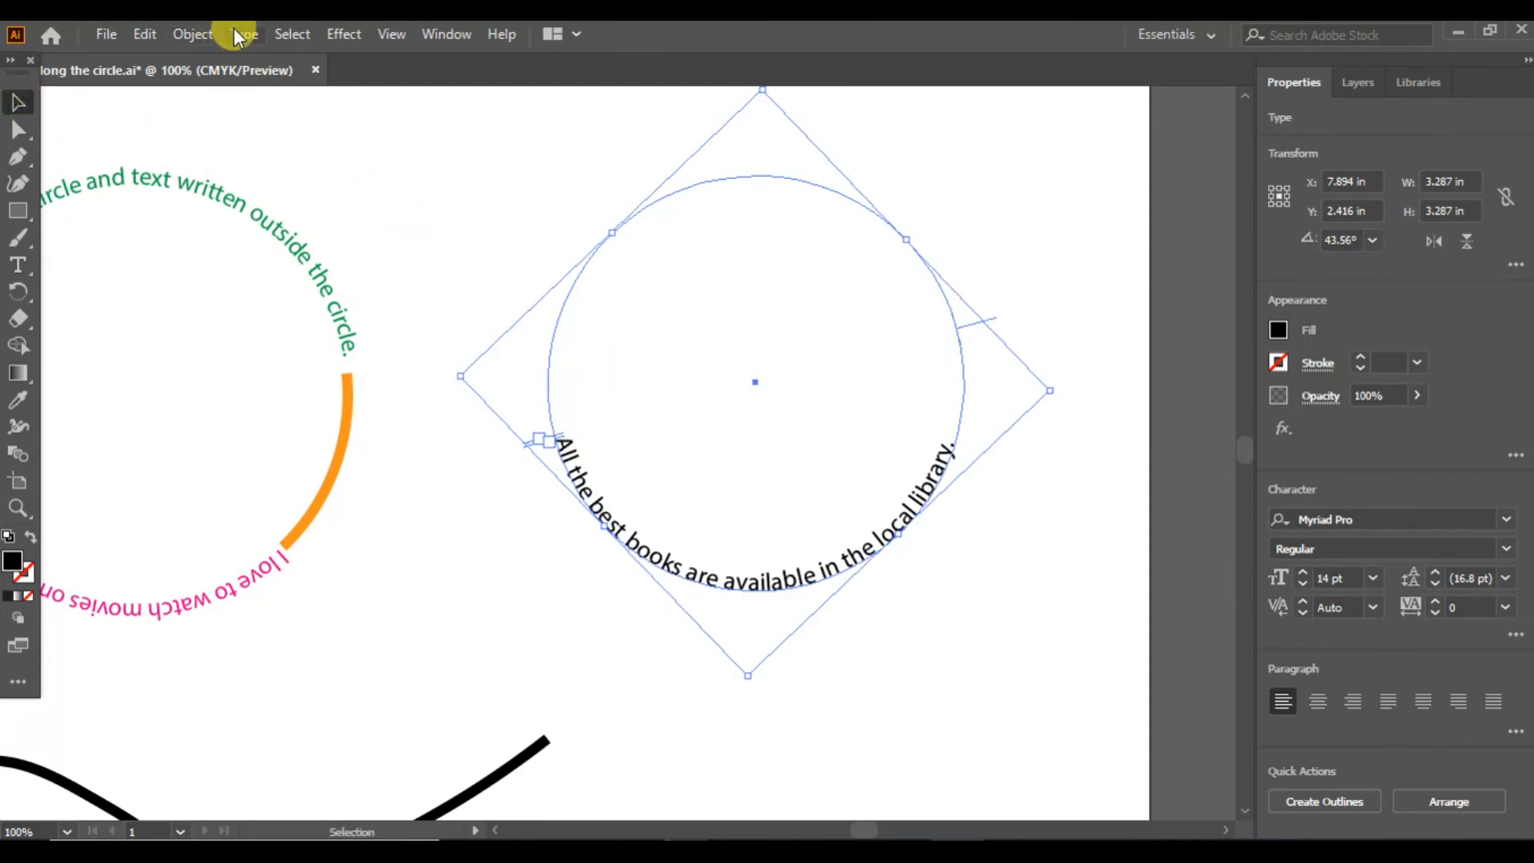
{"action": "left_click", "coordinate": [294, 34]}
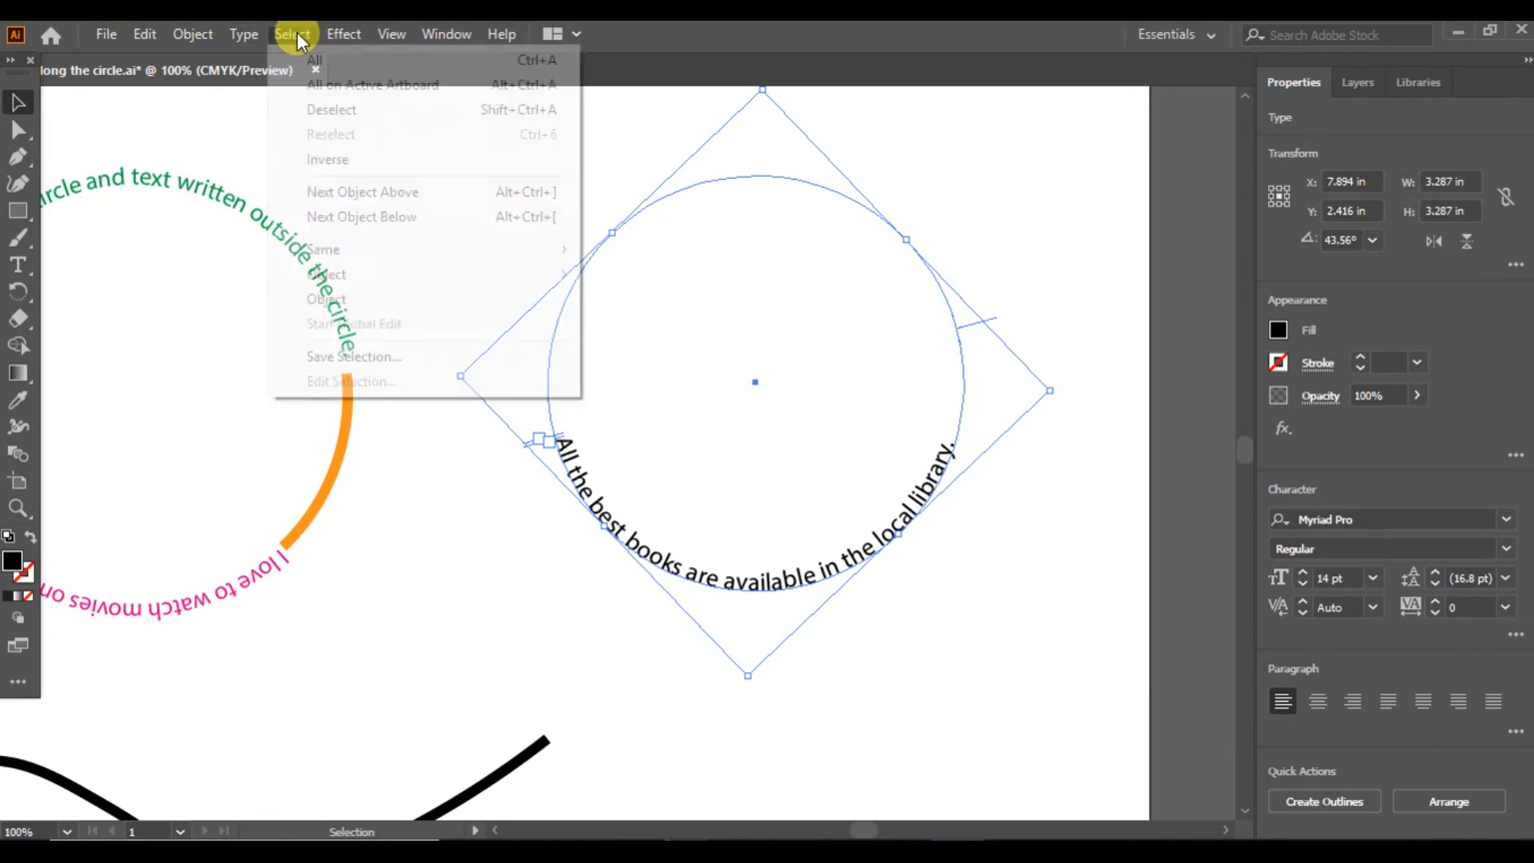
{"action": "left_click", "coordinate": [316, 109]}
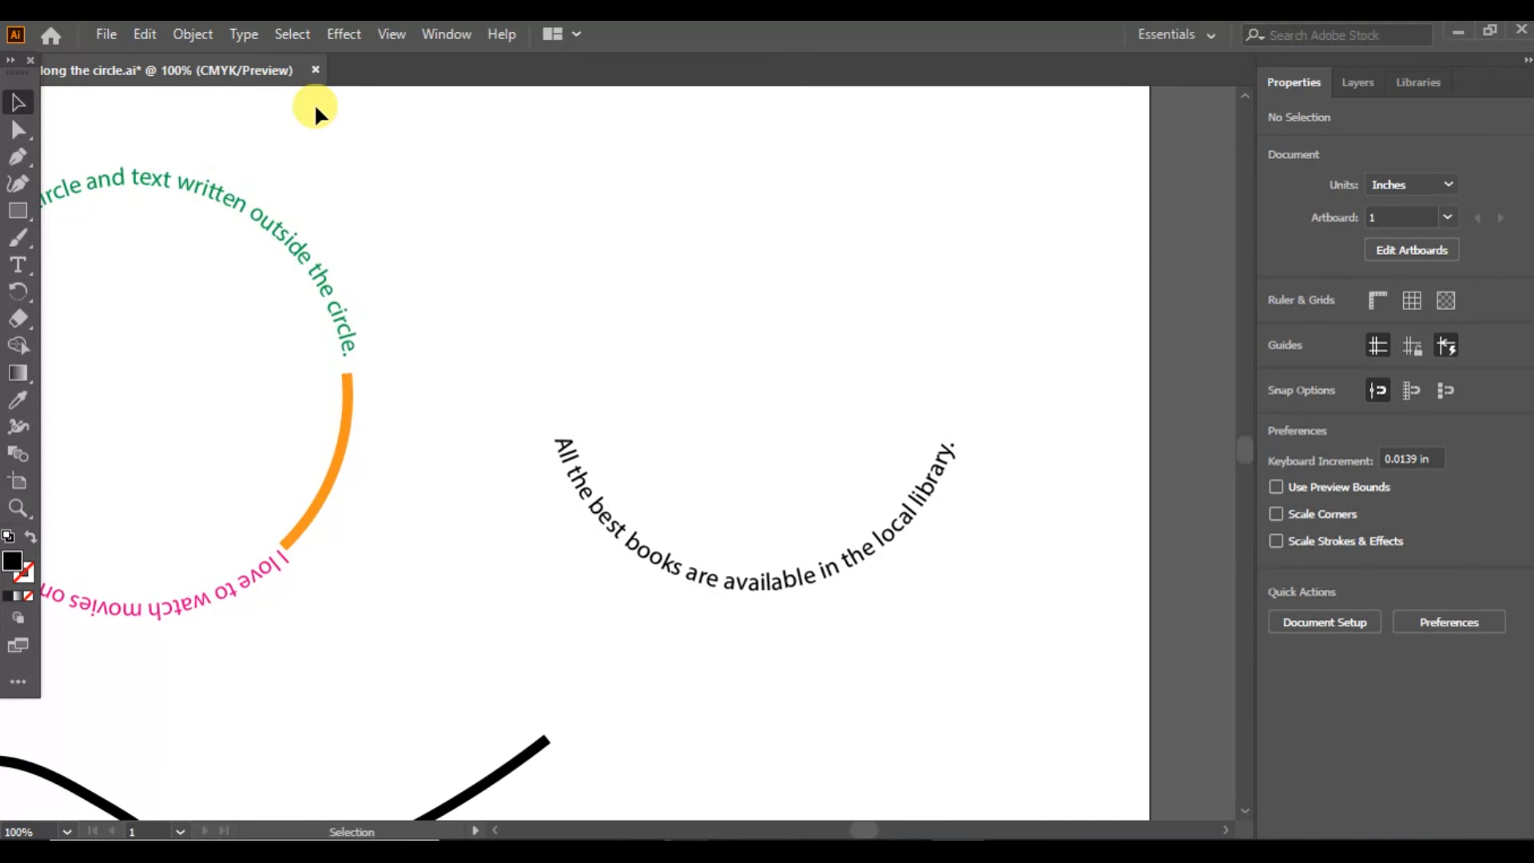
- Turn the black wavy line into a text path with the Type on a Path tool and clear its placeholder text
{"action": "key", "text": "ctrl"}
{"action": "left_click", "coordinate": [392, 37]}
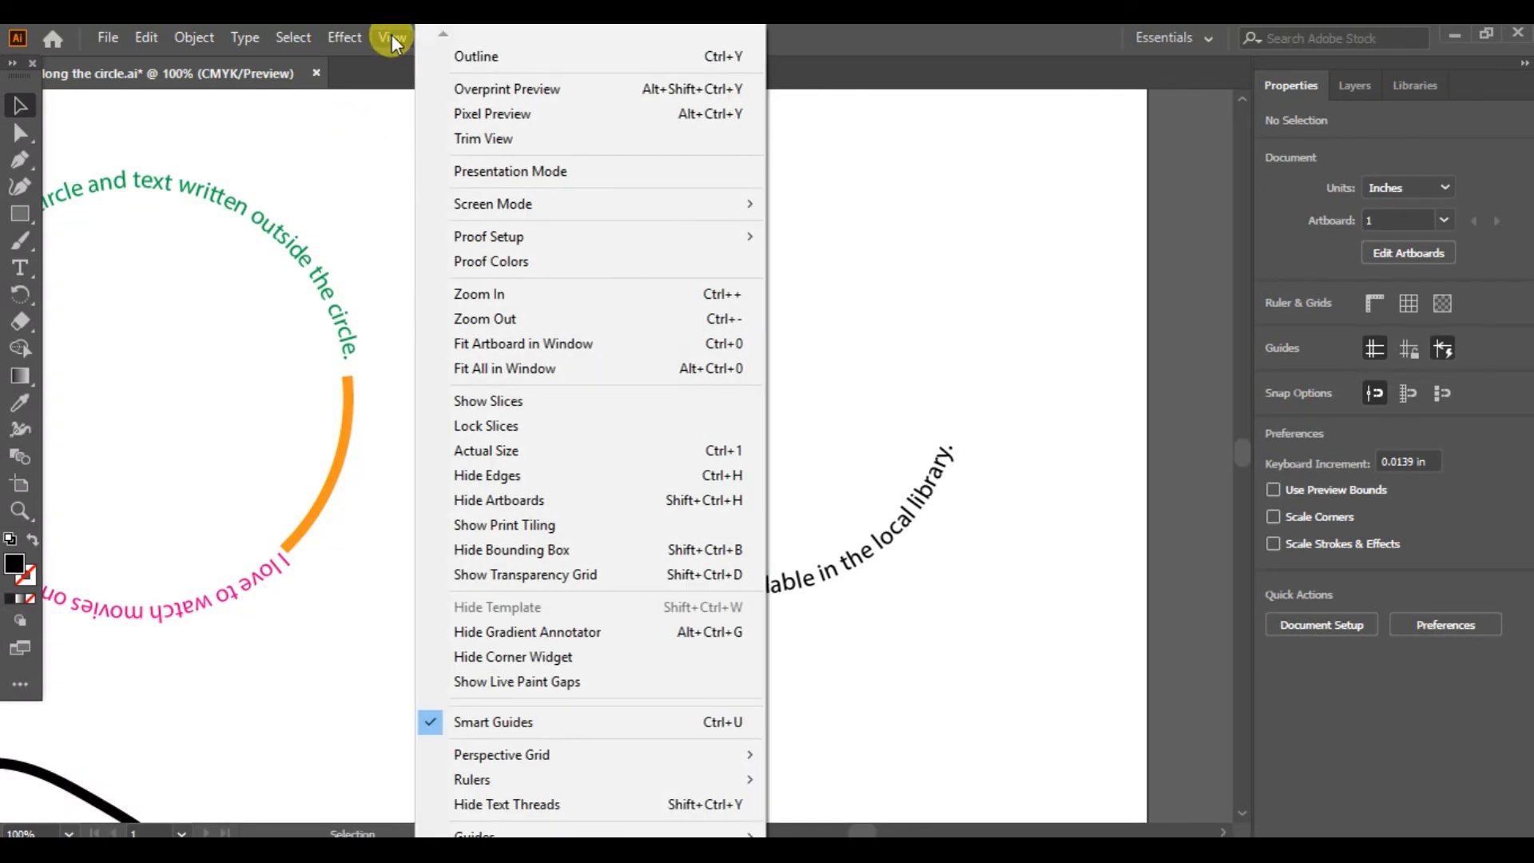
{"action": "left_click", "coordinate": [521, 372]}
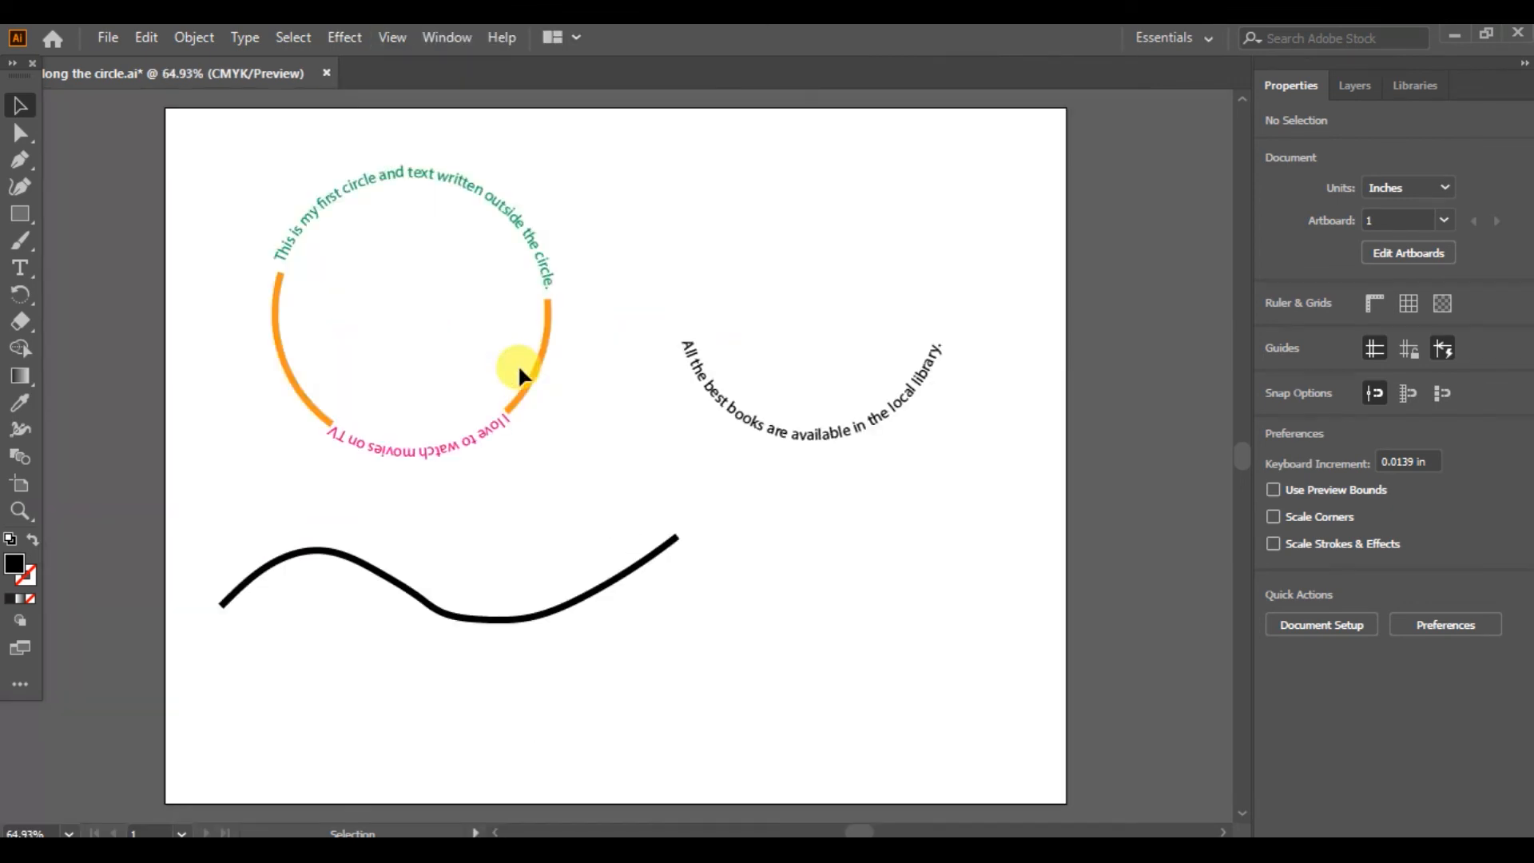
{"action": "left_click", "coordinate": [381, 37]}
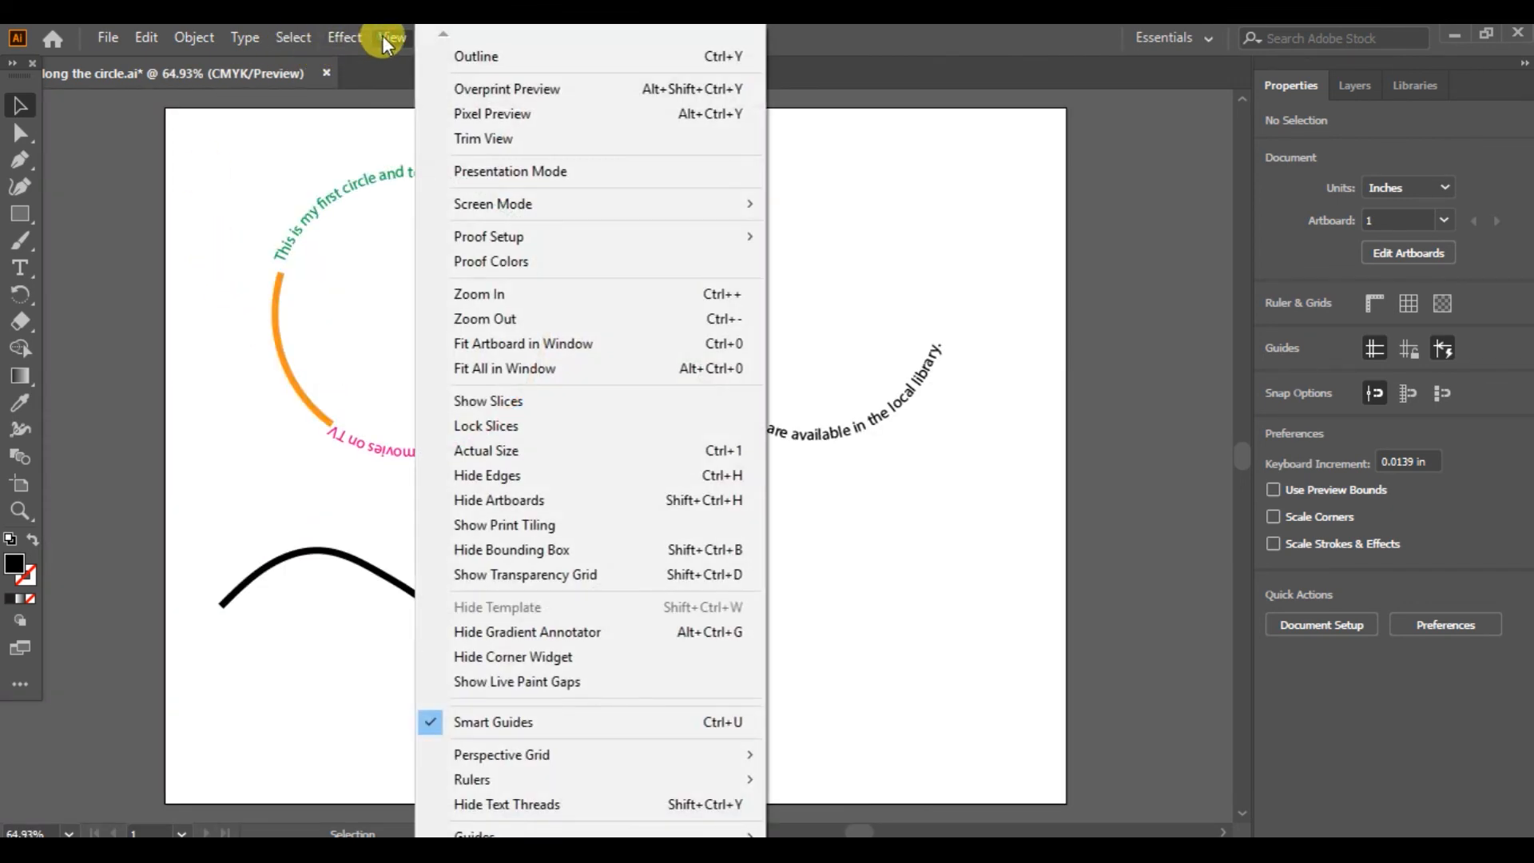
{"action": "left_click", "coordinate": [488, 292]}
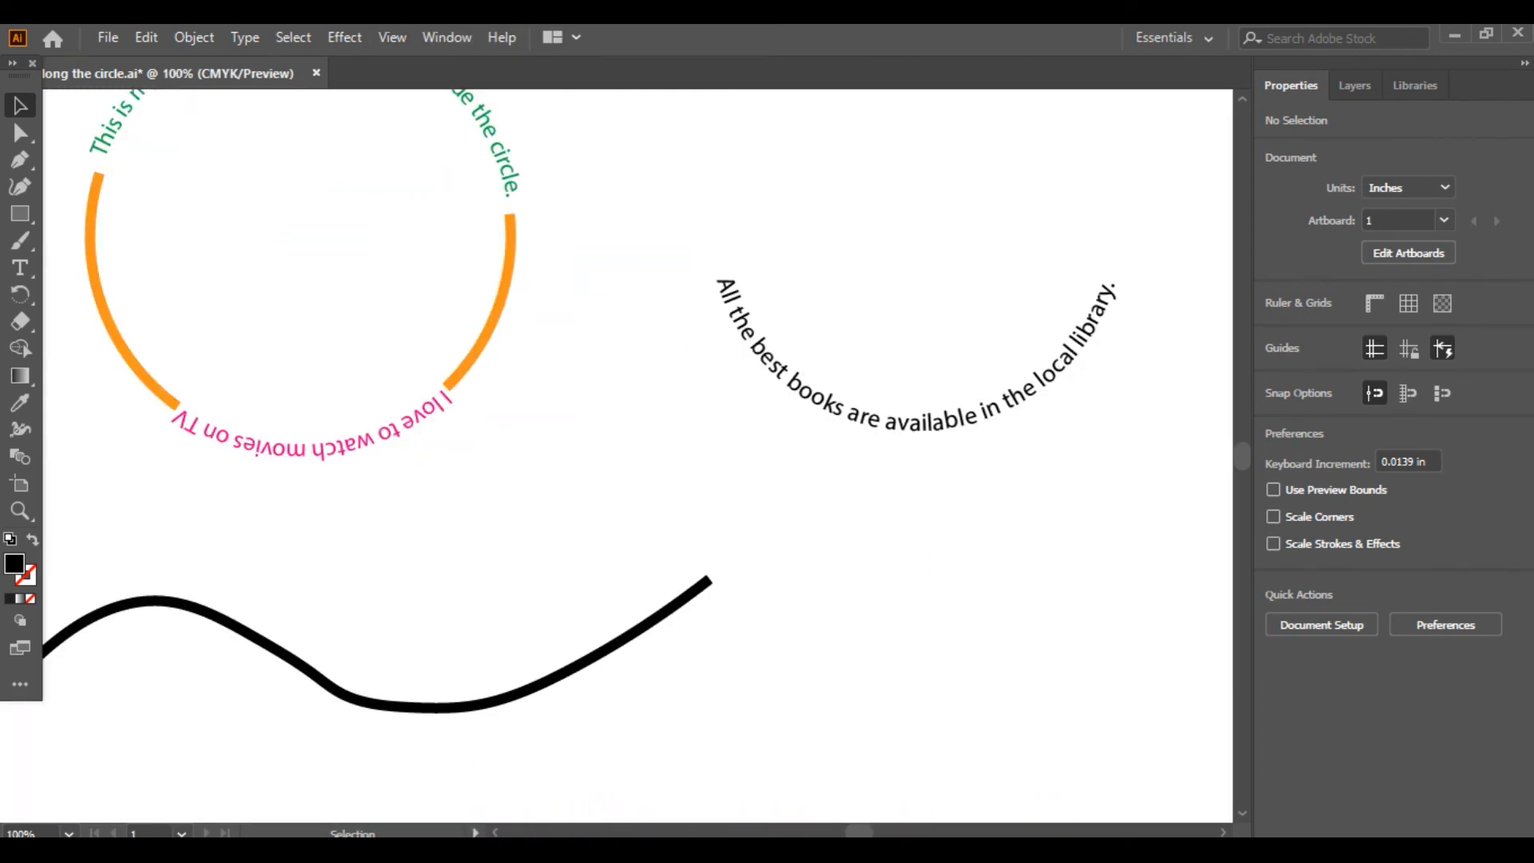
{"action": "left_click", "coordinate": [497, 832]}
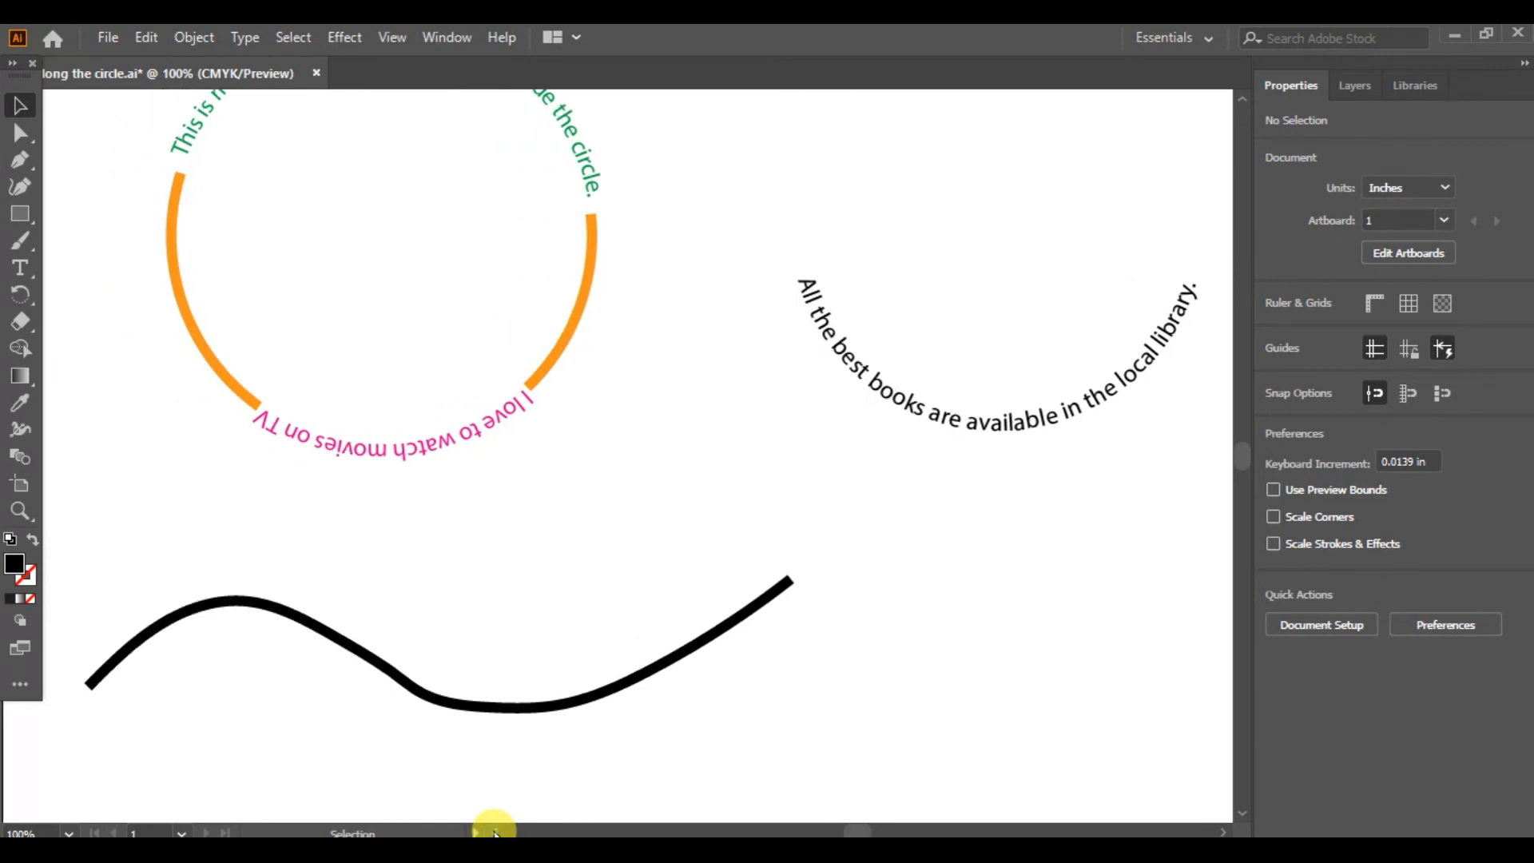
{"action": "left_click_drag", "start_coordinate": [496, 832], "coordinate": [496, 832]}
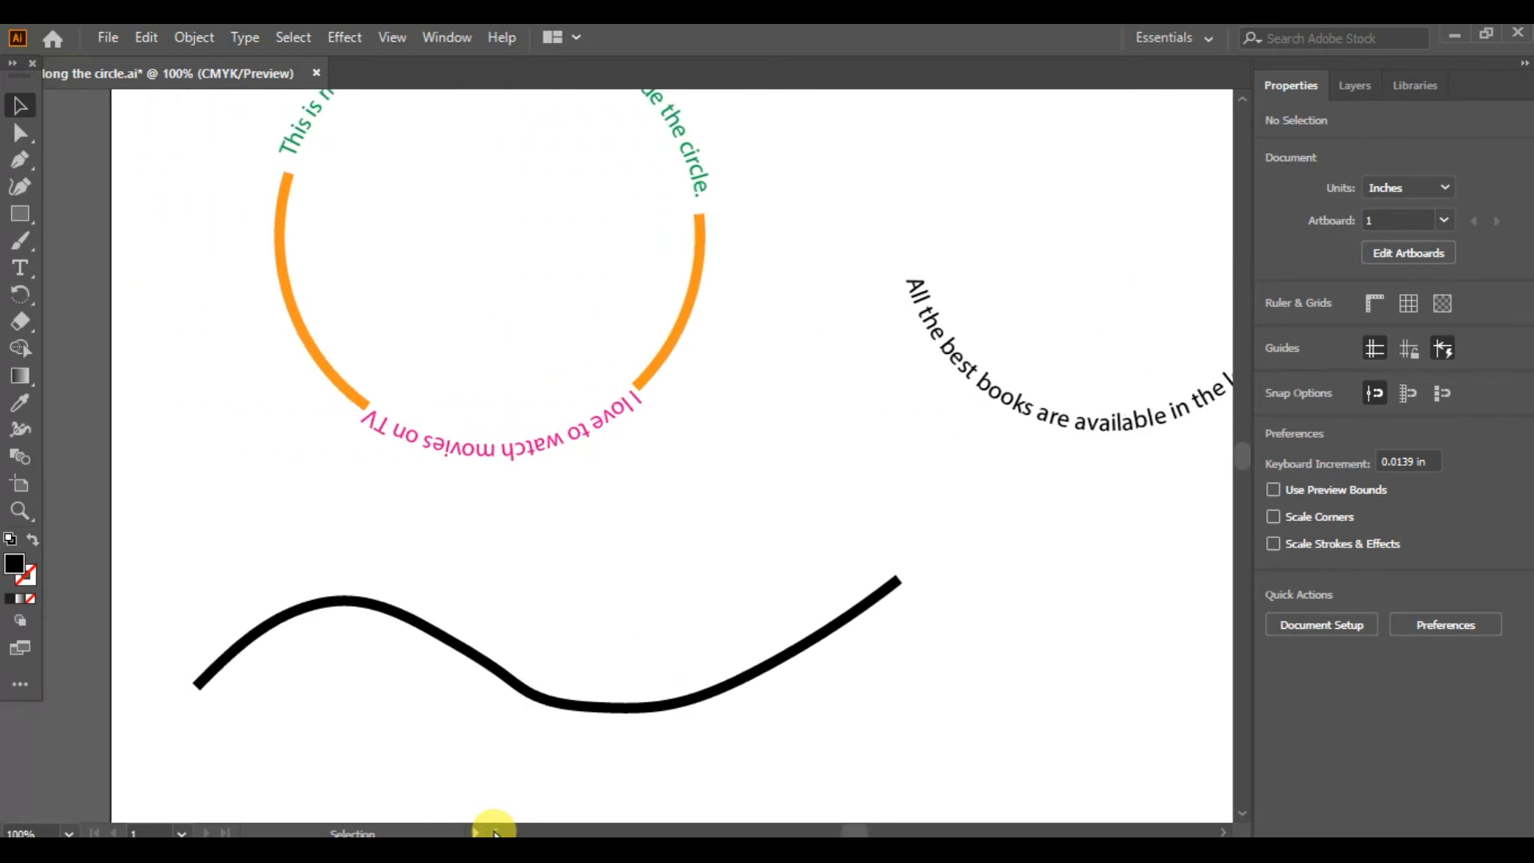
{"action": "left_click", "coordinate": [23, 270]}
{"action": "left_click_drag", "start_coordinate": [24, 276], "coordinate": [150, 296]}
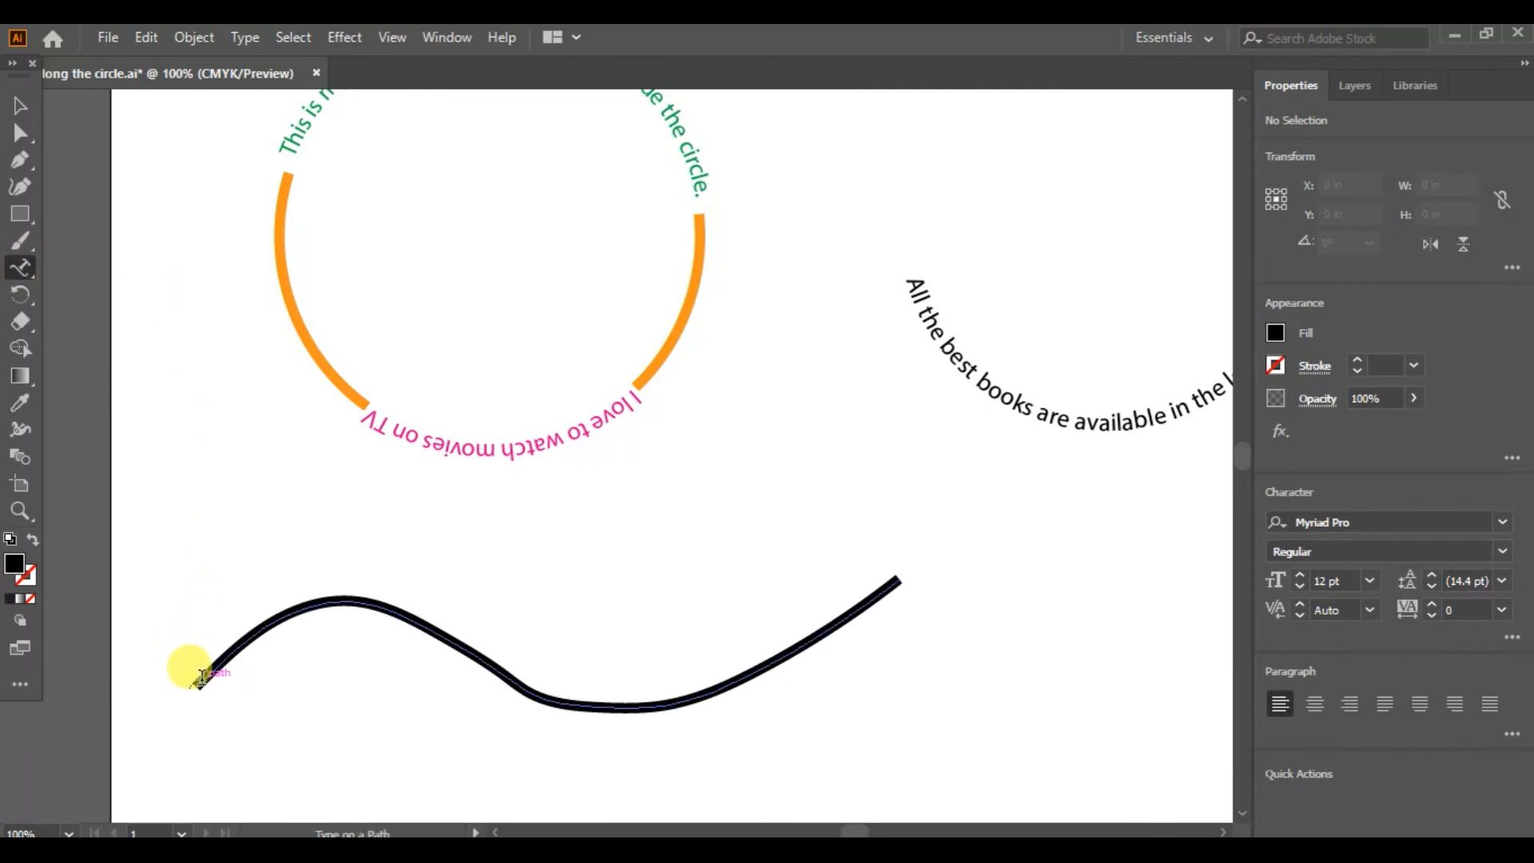
{"action": "left_click", "coordinate": [200, 677]}
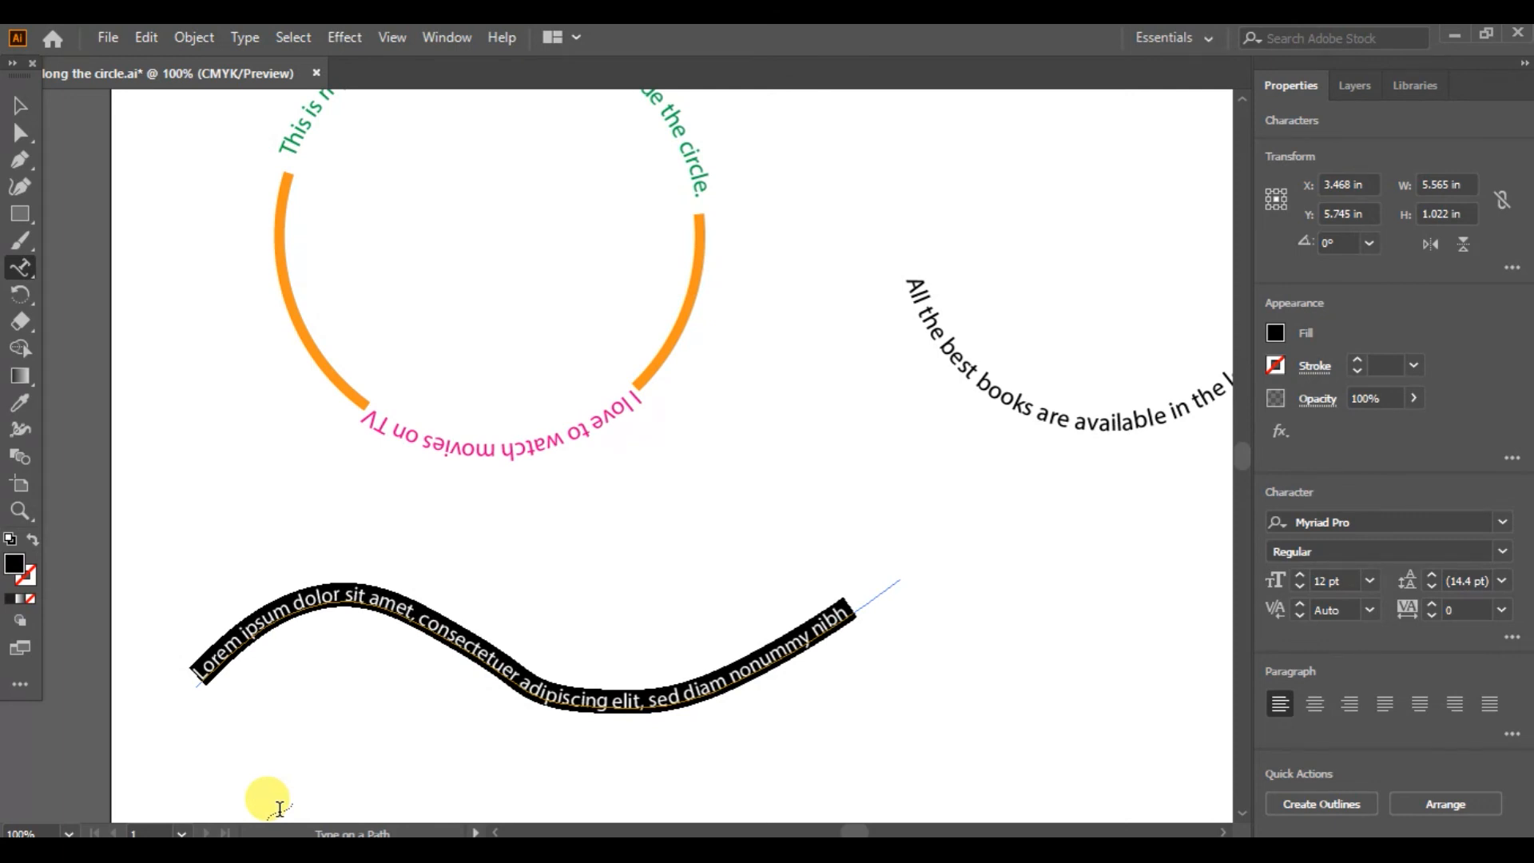
{"action": "key", "text": "BackSpace"}
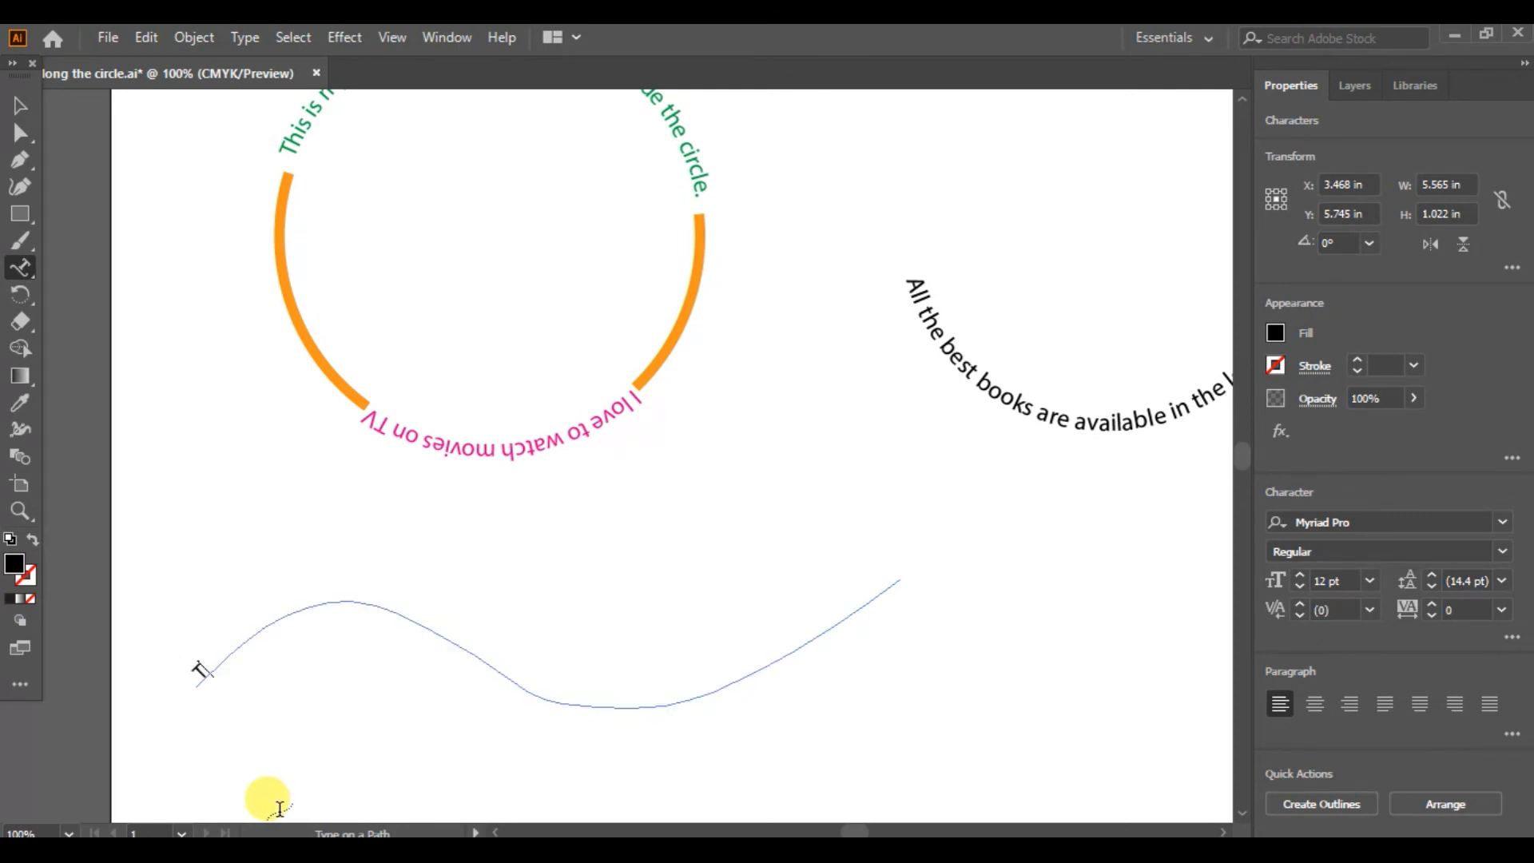
- Write "This is the final report prepared for the ongoing project in USA." along the wavy path and deselect the text
{"action": "type", "text": "This is the final rep"}
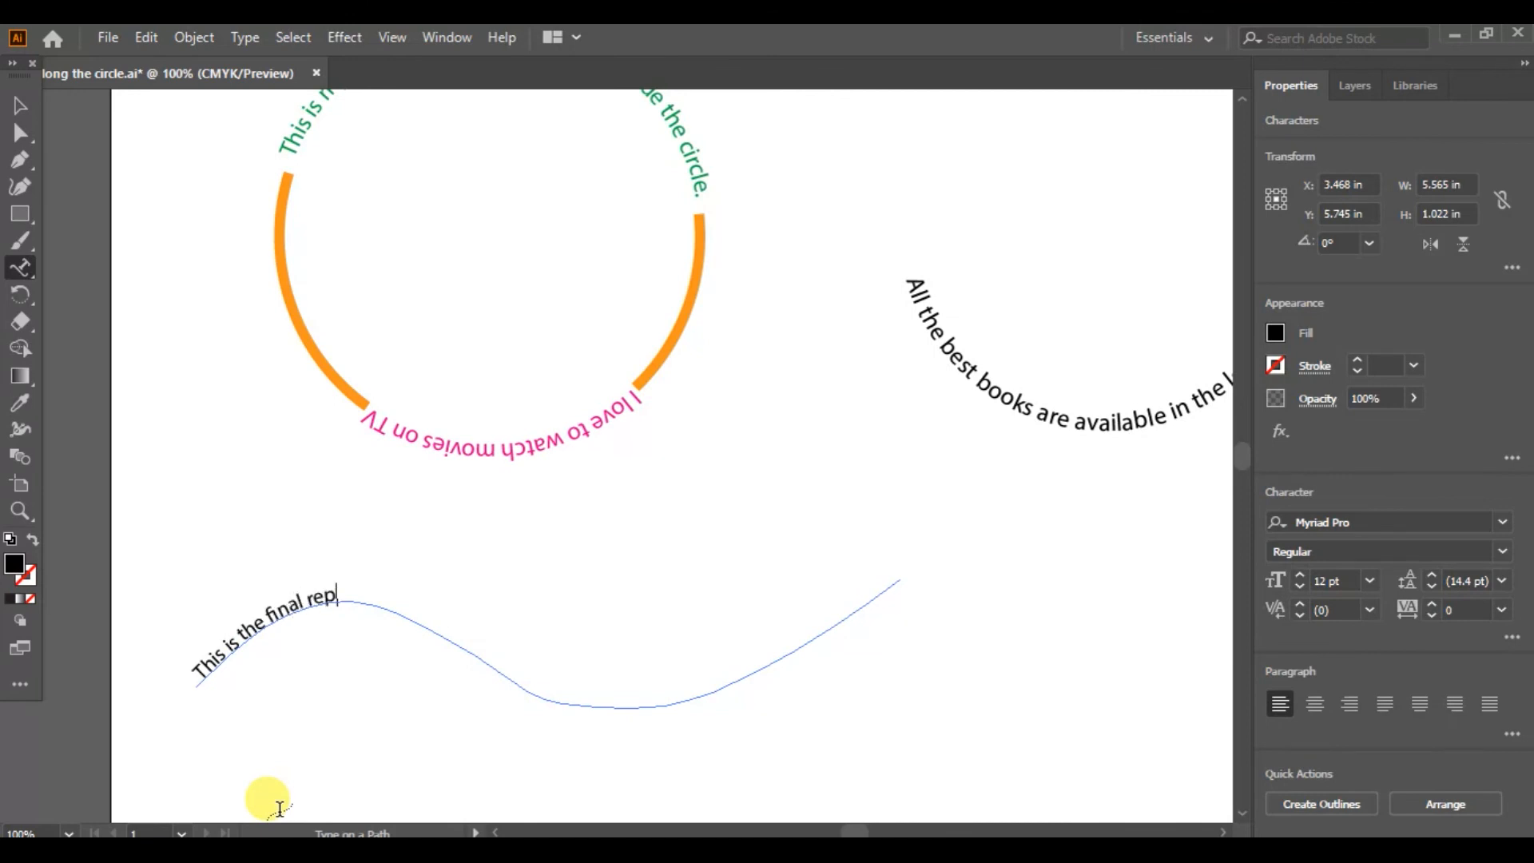
{"action": "type", "text": "ort prepared fro"}
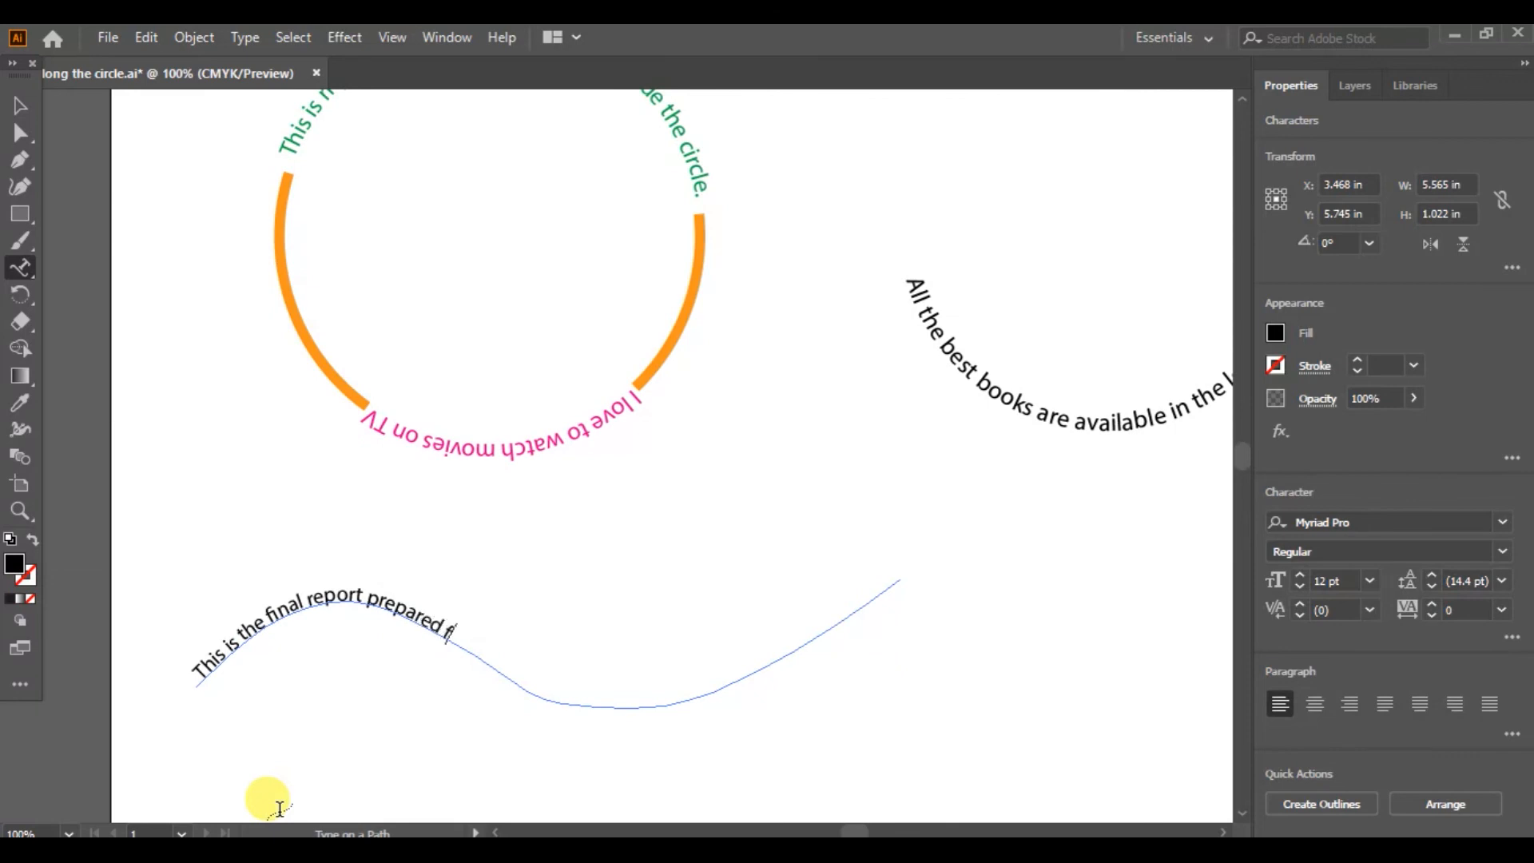
{"action": "key", "text": "BackSpace"}
{"action": "key", "text": "BackSpace"}
{"action": "type", "text": "or the ongoing"}
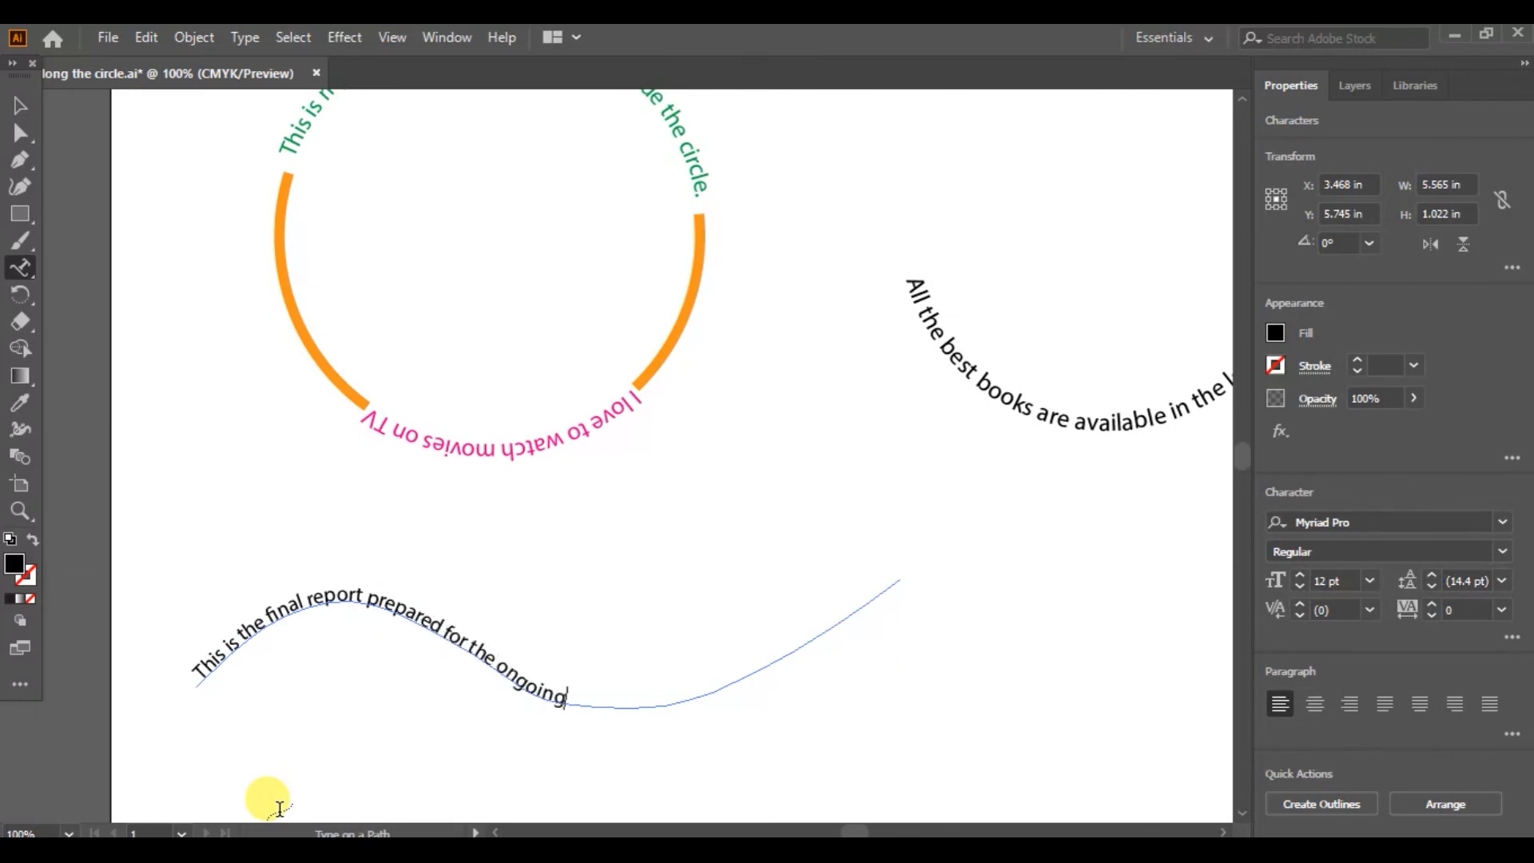
{"action": "type", "text": " project in U"}
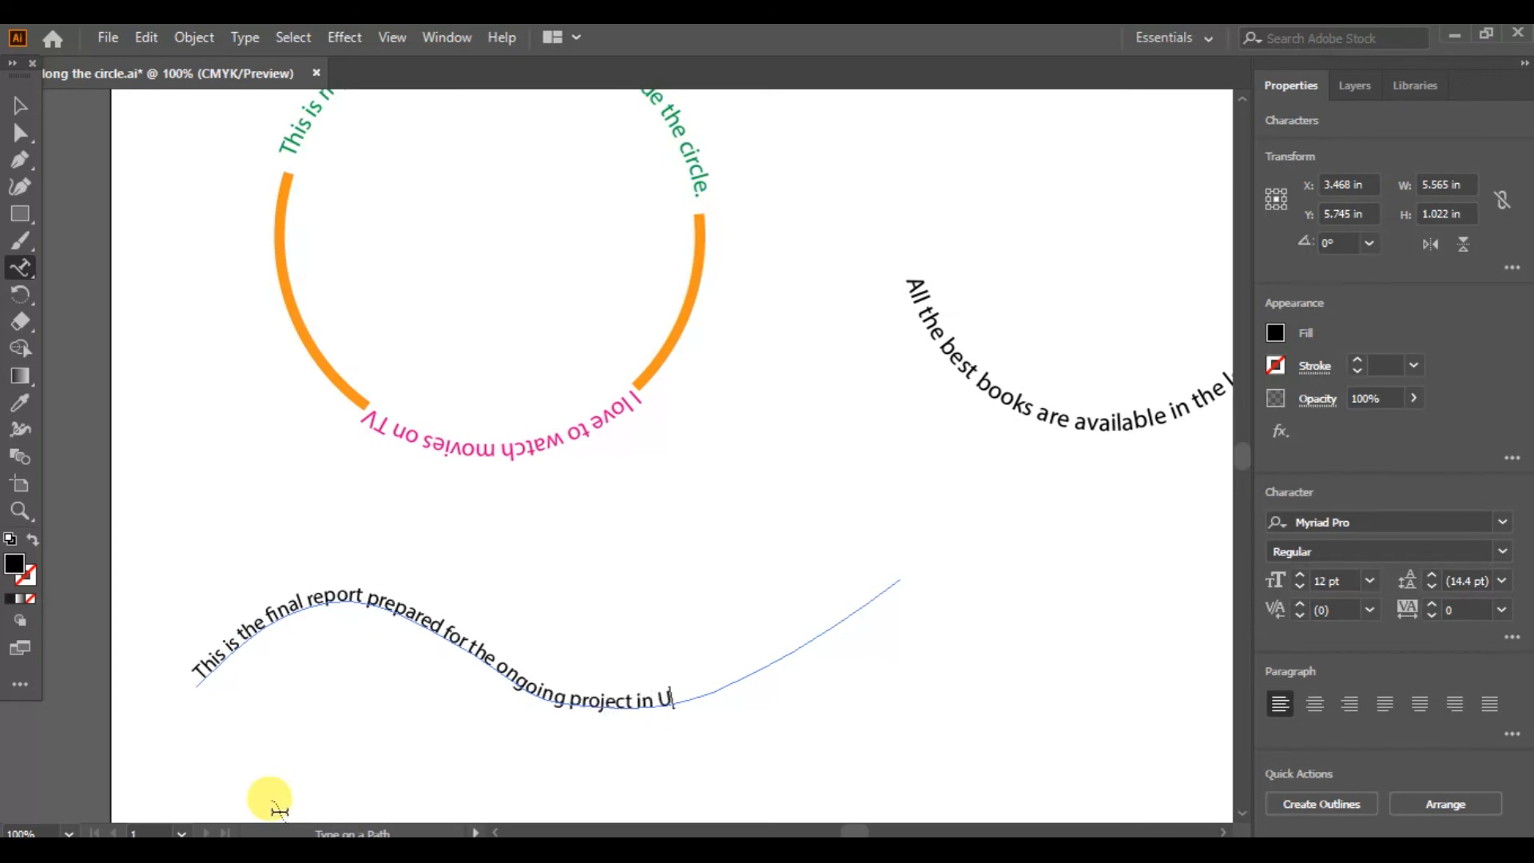
{"action": "type", "text": "SA"}
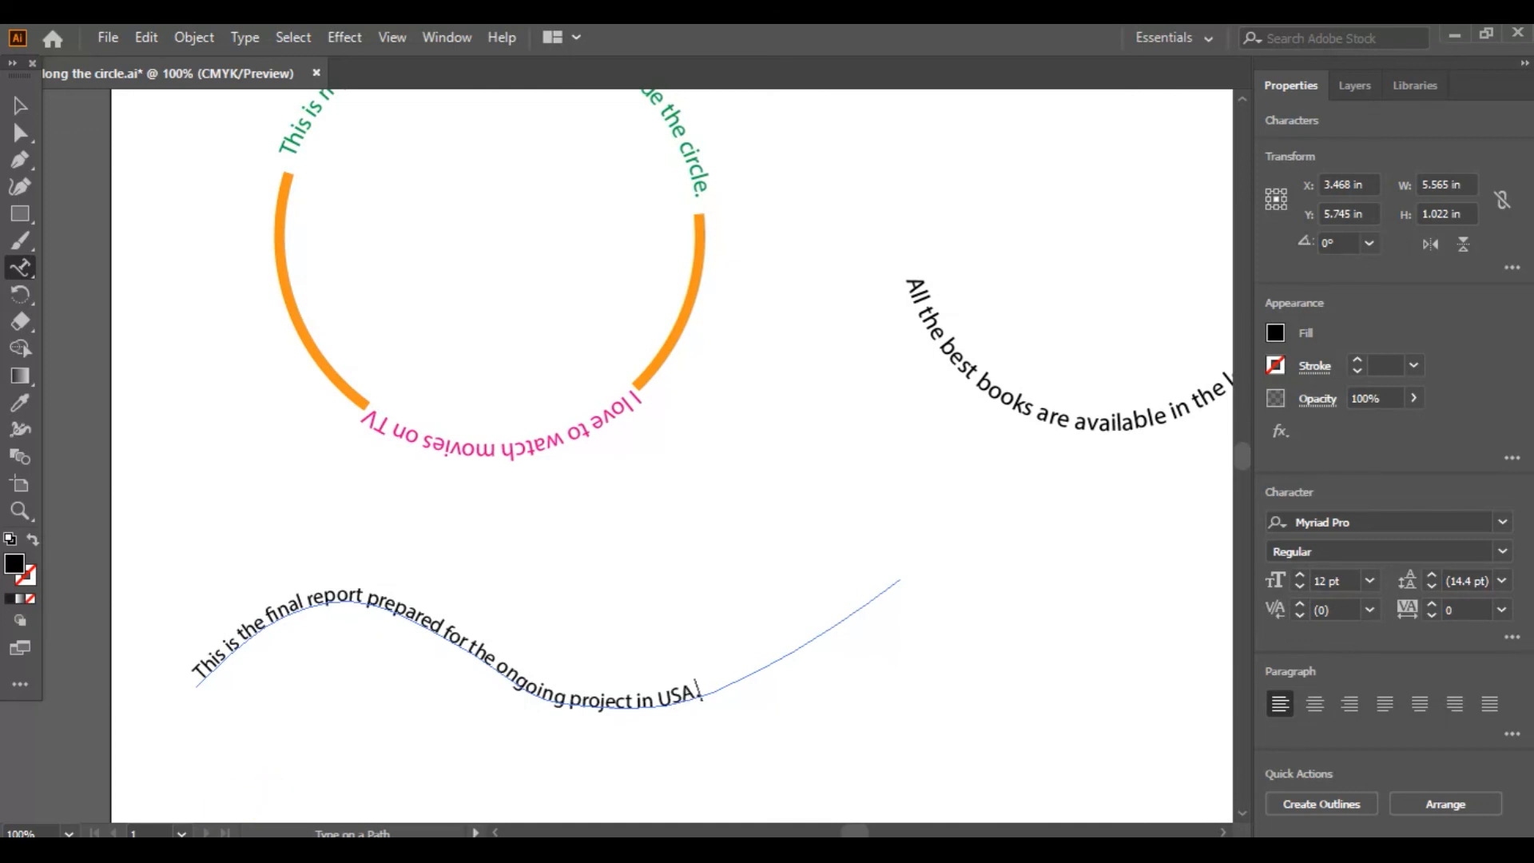
{"action": "left_click", "coordinate": [25, 109]}
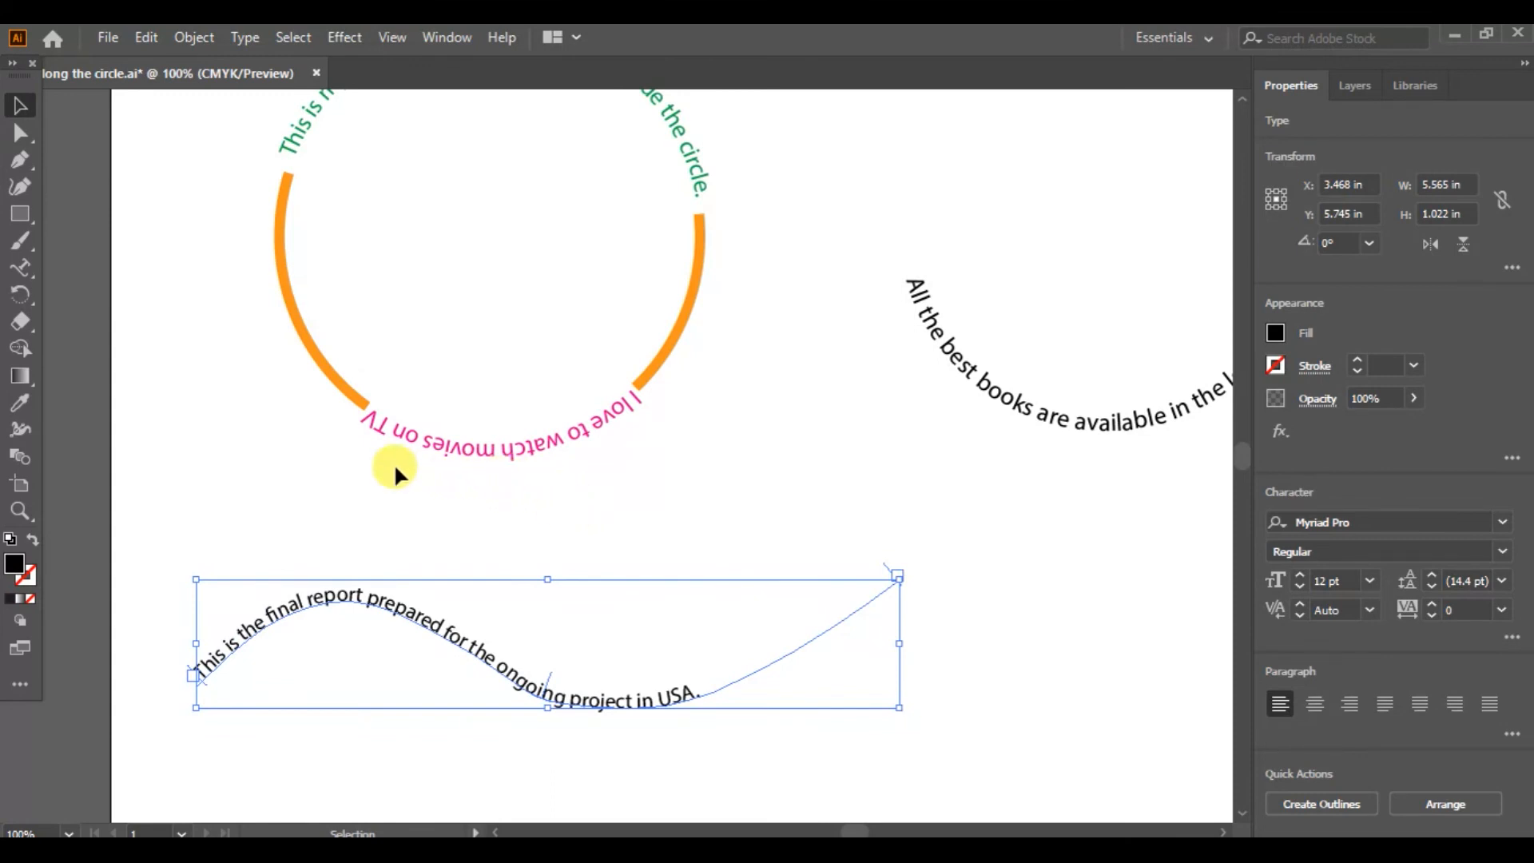
{"action": "left_click", "coordinate": [304, 35]}
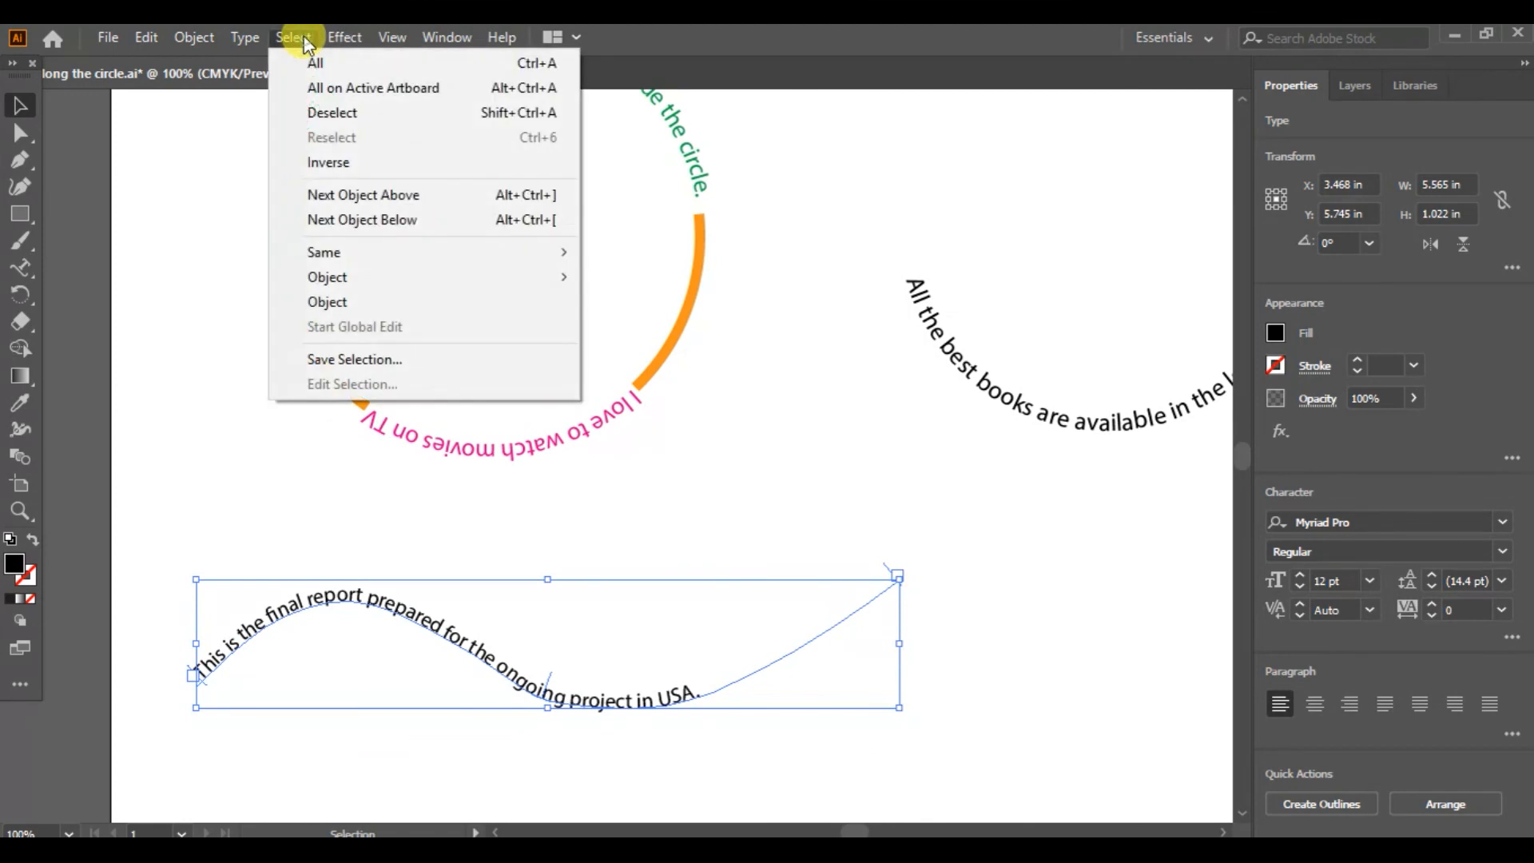
{"action": "left_click", "coordinate": [334, 114]}
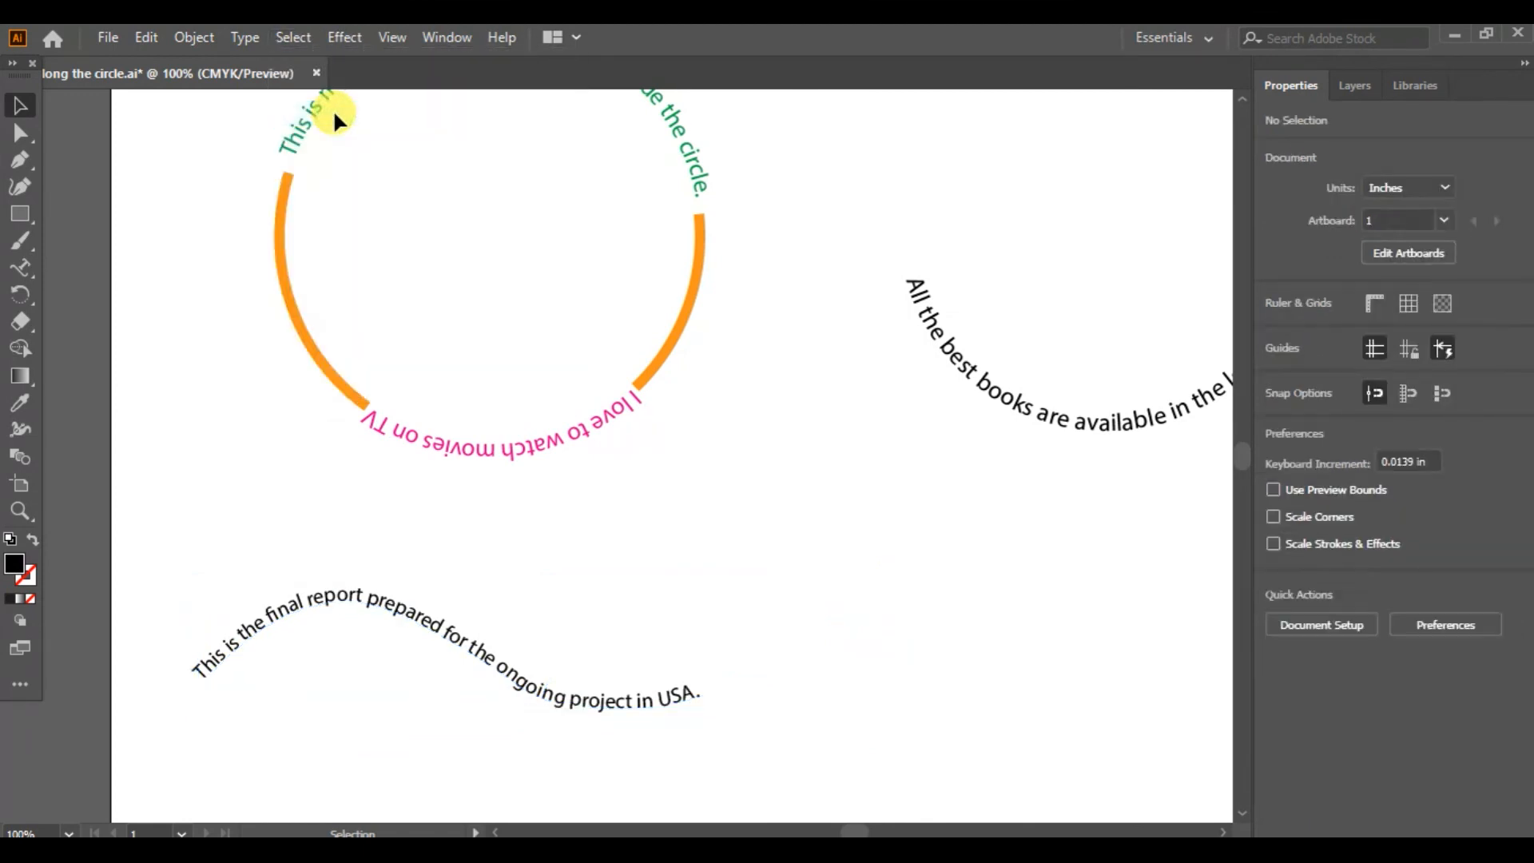